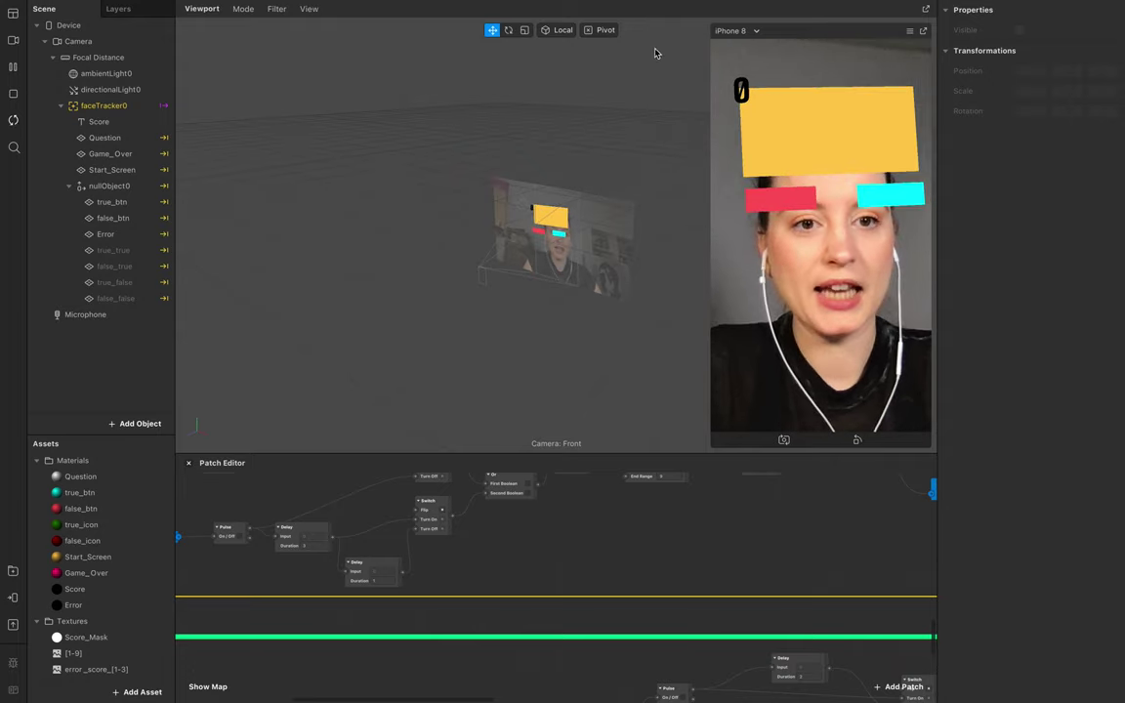
pyautogui.click(878, 338)
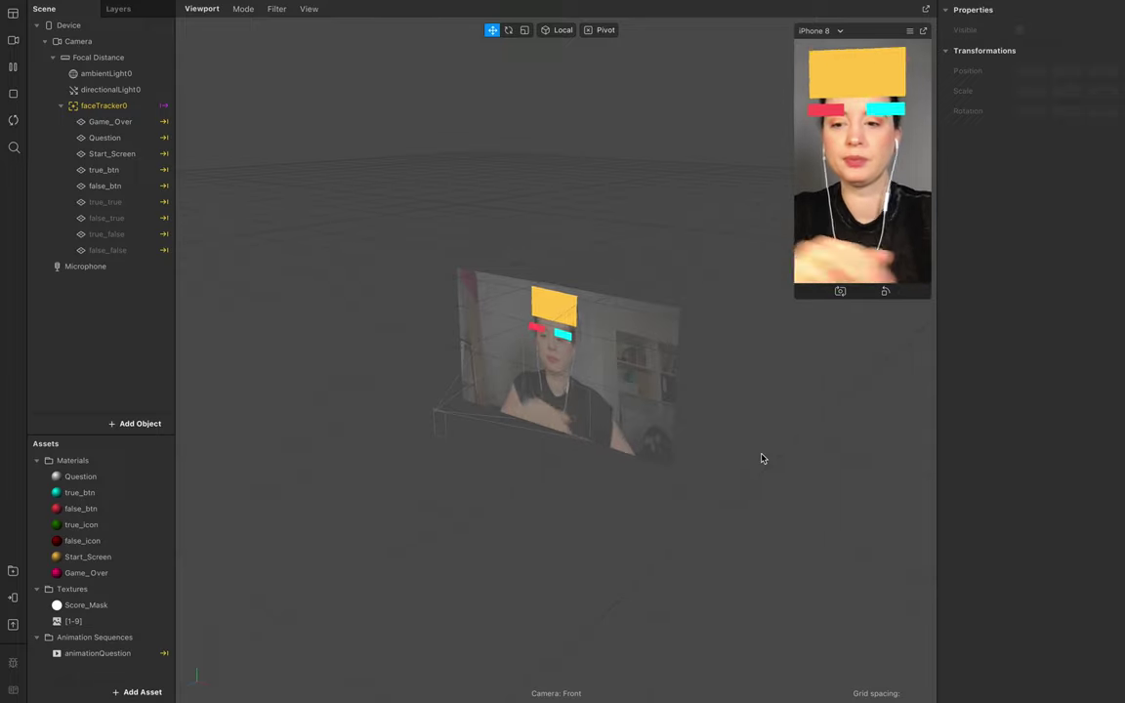
# Show the Patch Editor below the viewport
pyautogui.moveTo(163, 5)
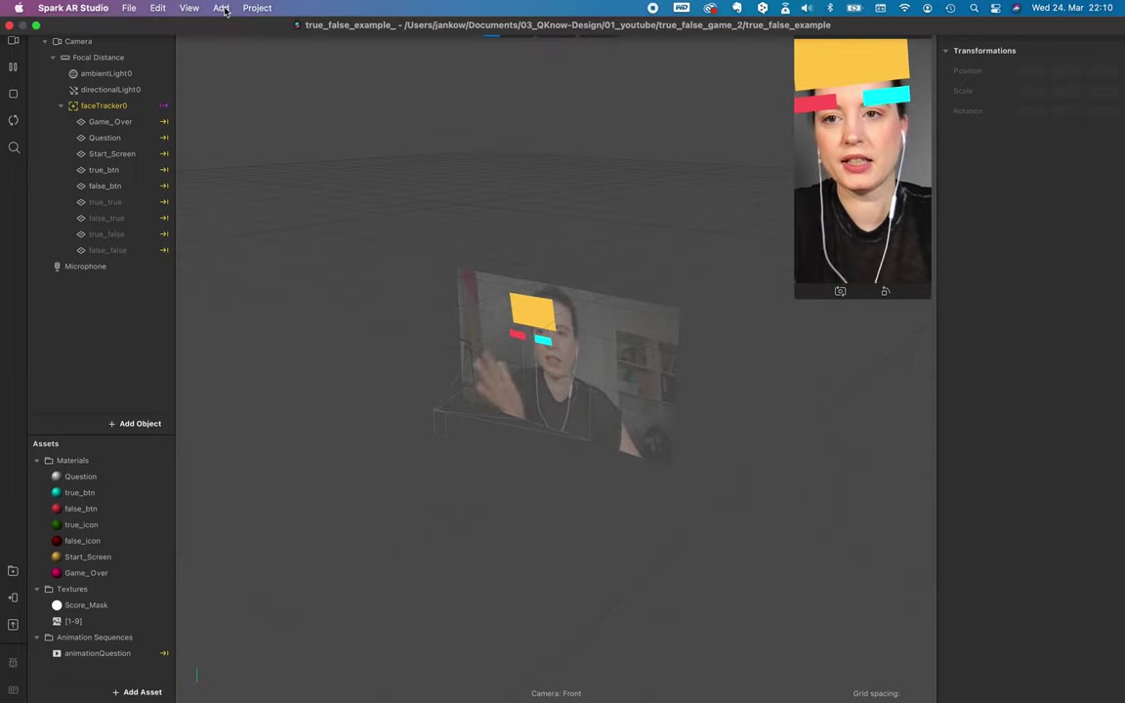
pyautogui.click(220, 8)
pyautogui.click(226, 27)
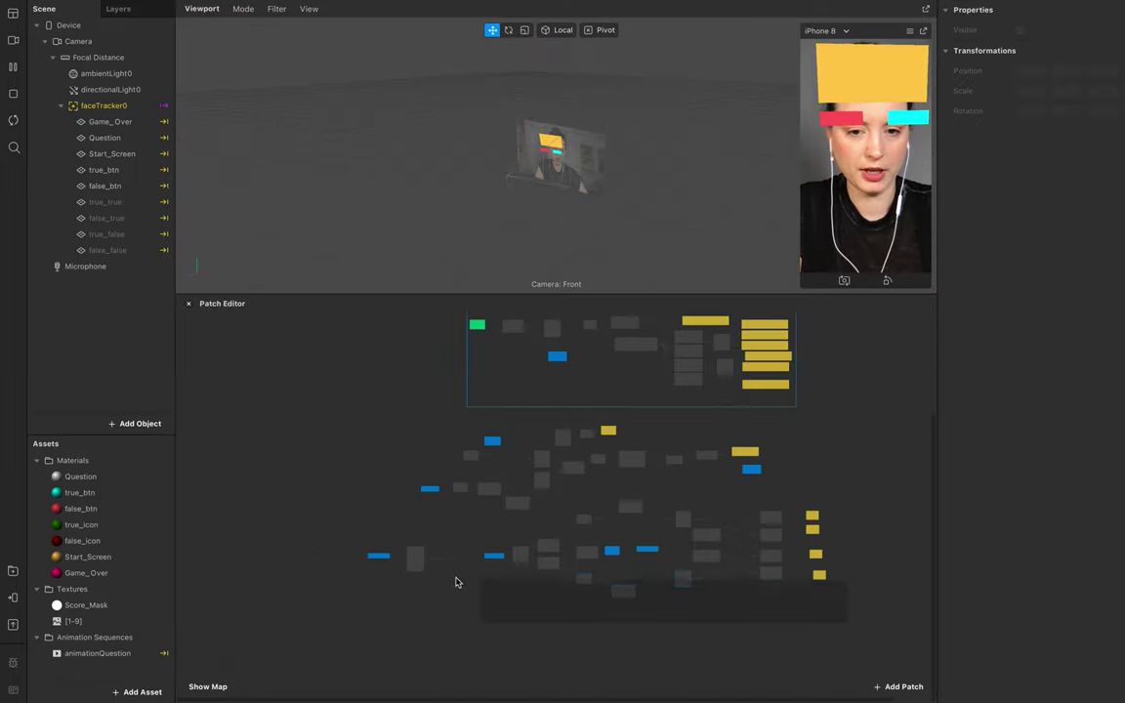
# Select the lowest cluster of patches and move it down, away from the cluster above it
pyautogui.moveTo(322, 516); pyautogui.dragTo(322, 516)
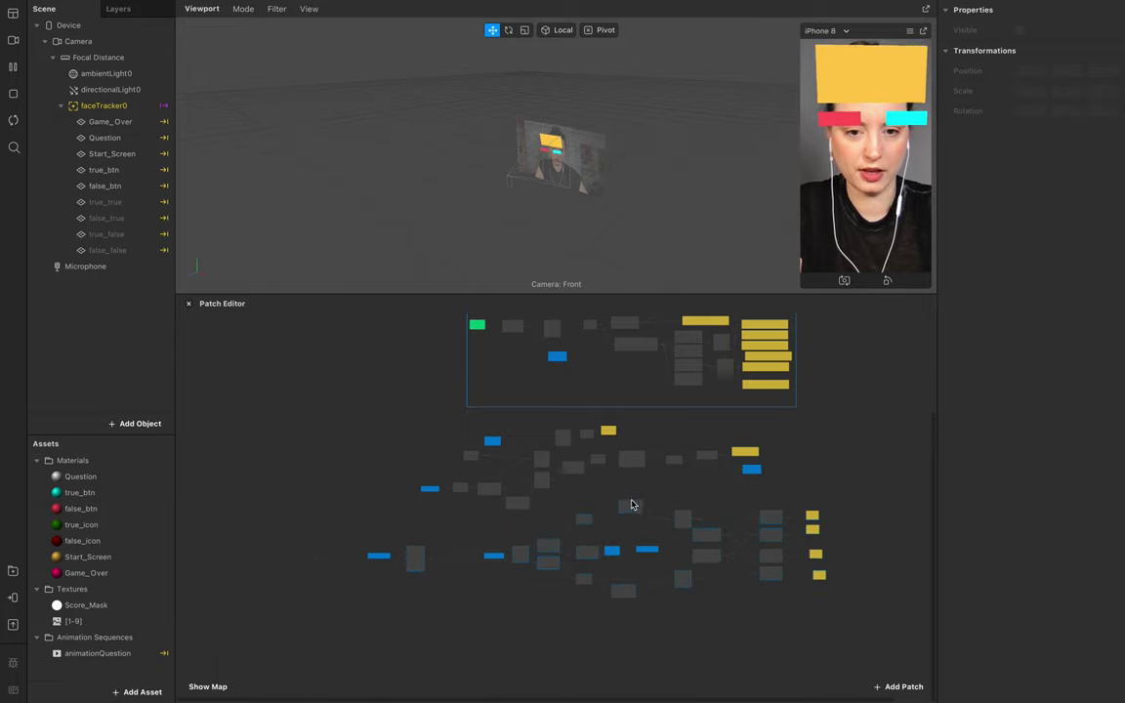
pyautogui.moveTo(633, 502); pyautogui.dragTo(637, 631)
pyautogui.scroll(-1, 637, 631)
pyautogui.hscroll(1, 638, 631)
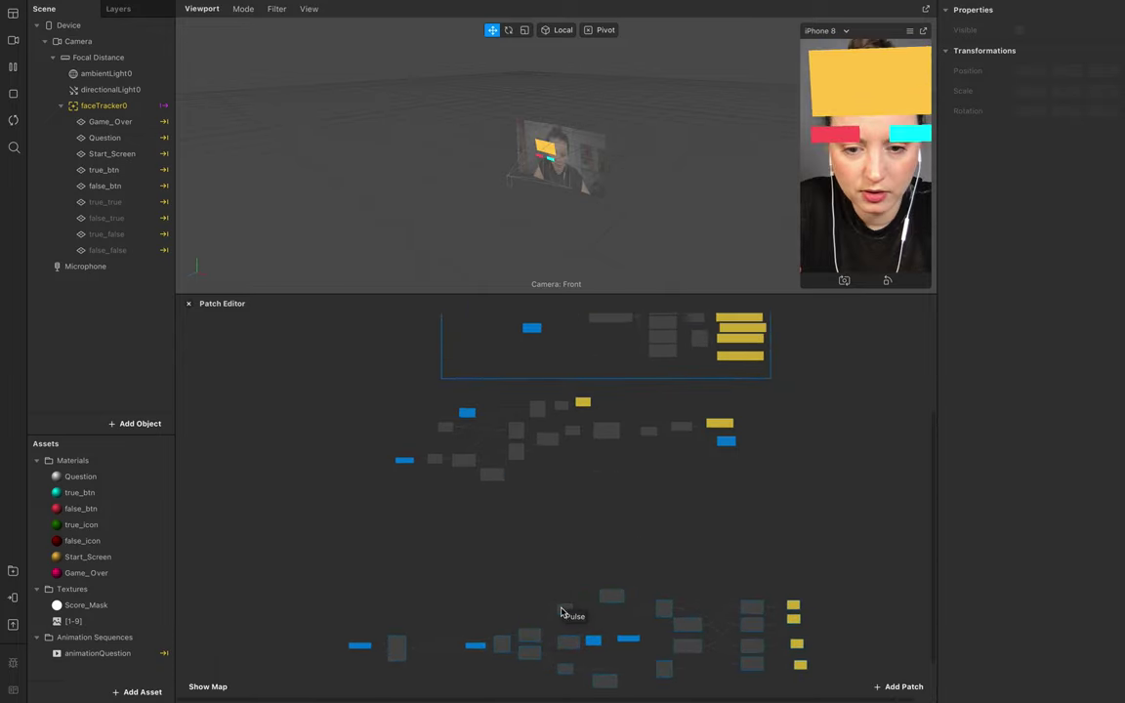
# Add a comment around the selected lowest cluster of patches and name it Game_Logic
pyautogui.scroll(5, 561, 613)
pyautogui.rightClick(568, 613)
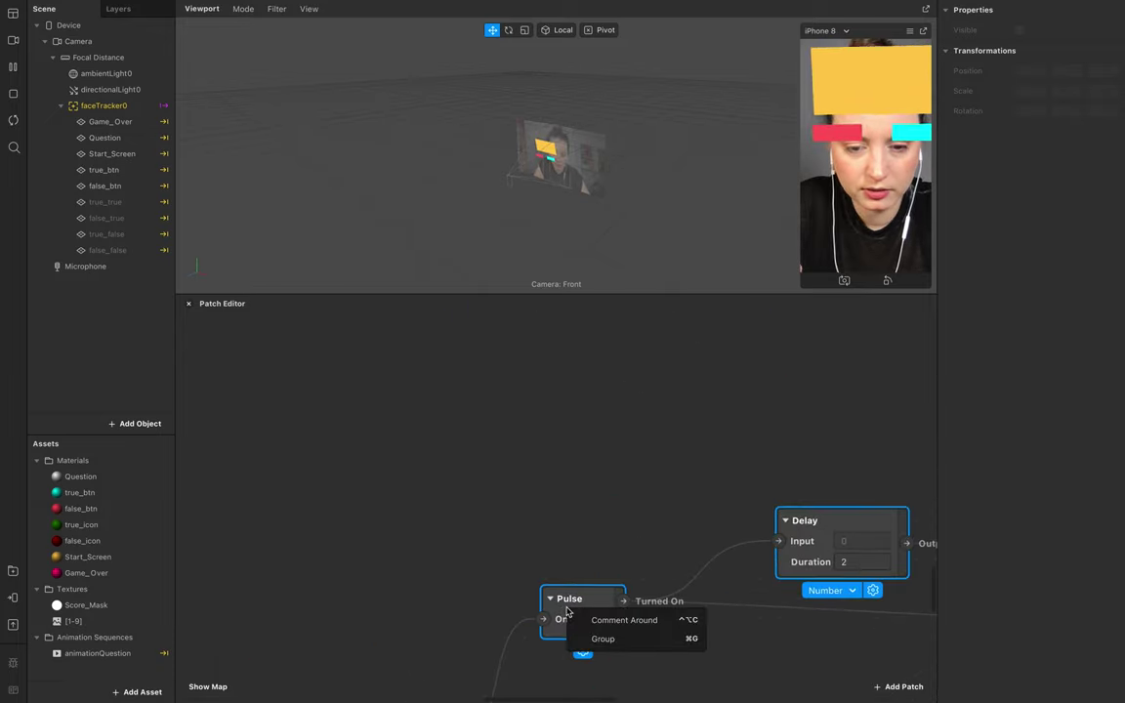
pyautogui.click(615, 623)
pyautogui.scroll(-3, 616, 626)
pyautogui.scroll(2, 614, 625)
pyautogui.hscroll(-12, 614, 624)
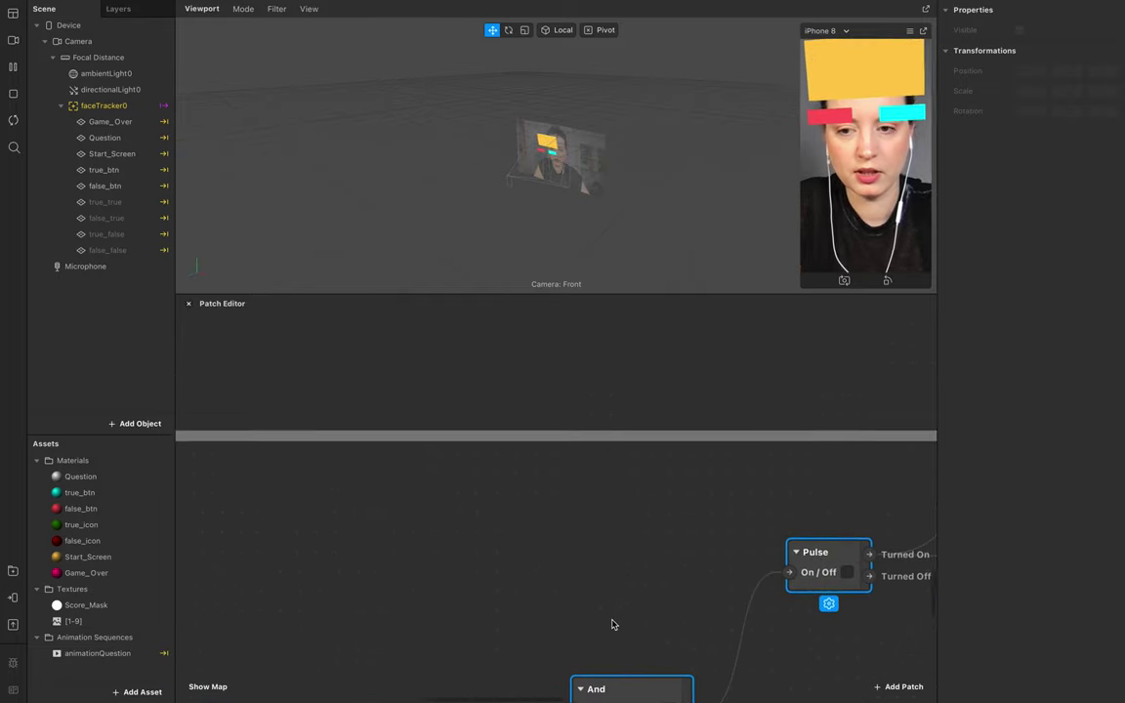
pyautogui.doubleClick(613, 451)
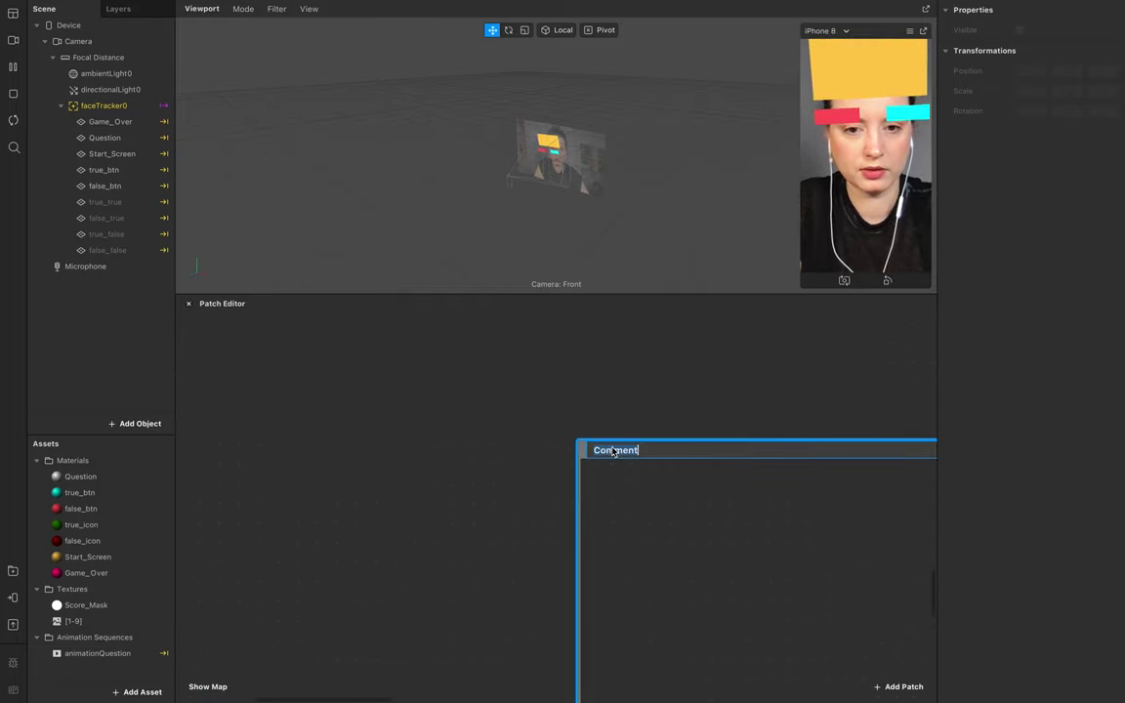
pyautogui.write('Game_Logic')
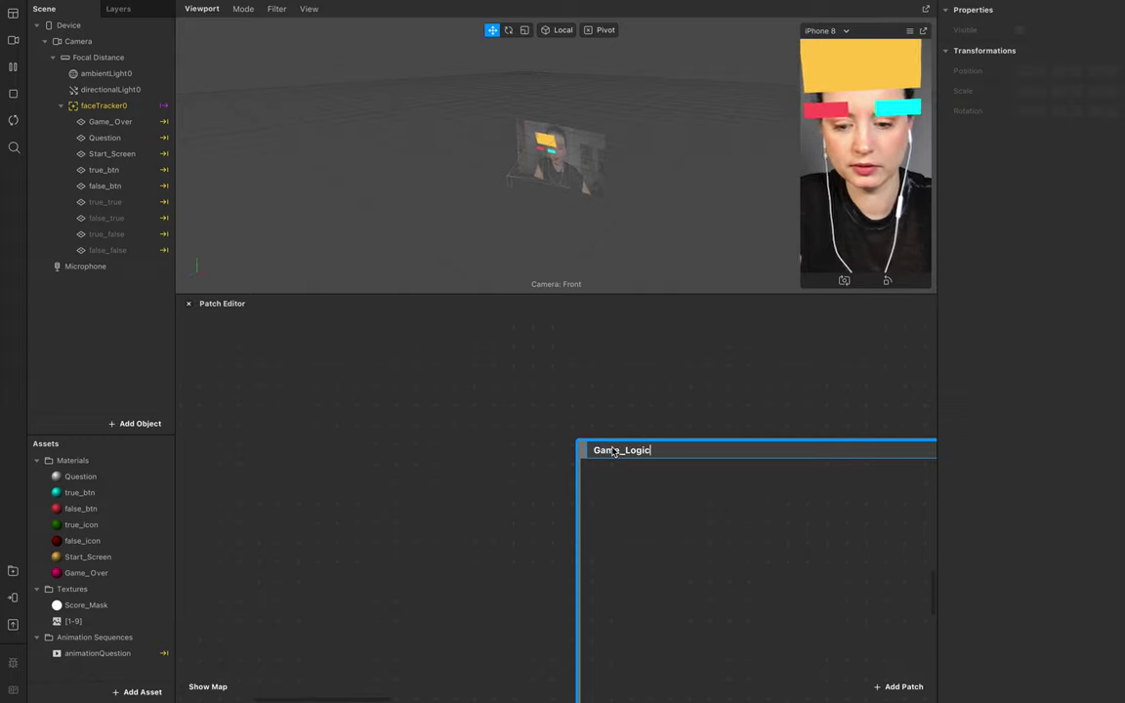
# Set the colour of the Game_Logic comment to Green
pyautogui.click(778, 541)
pyautogui.scroll(-10, 782, 552)
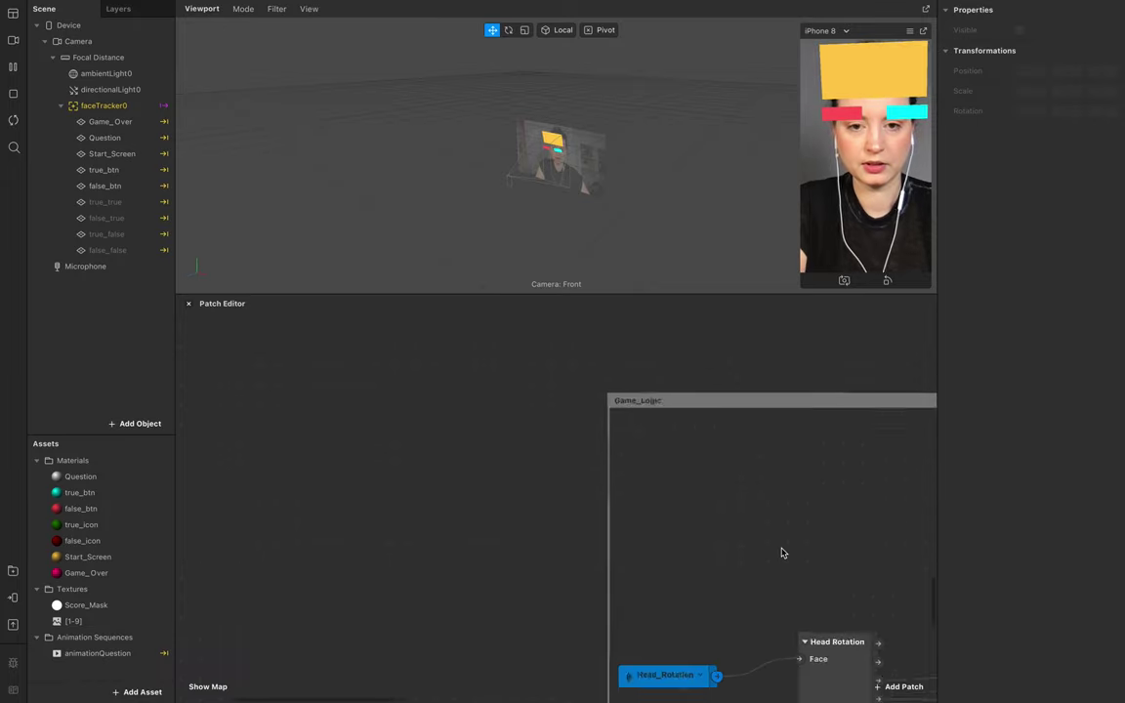
pyautogui.hscroll(10, 777, 522)
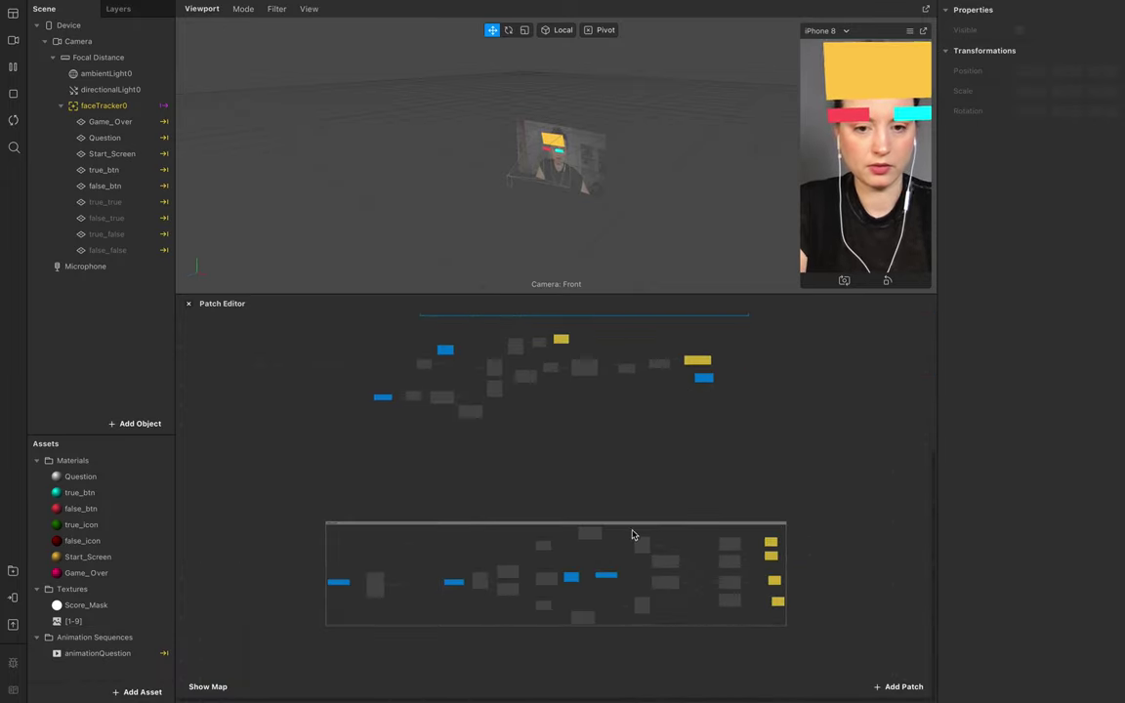
pyautogui.rightClick(632, 528)
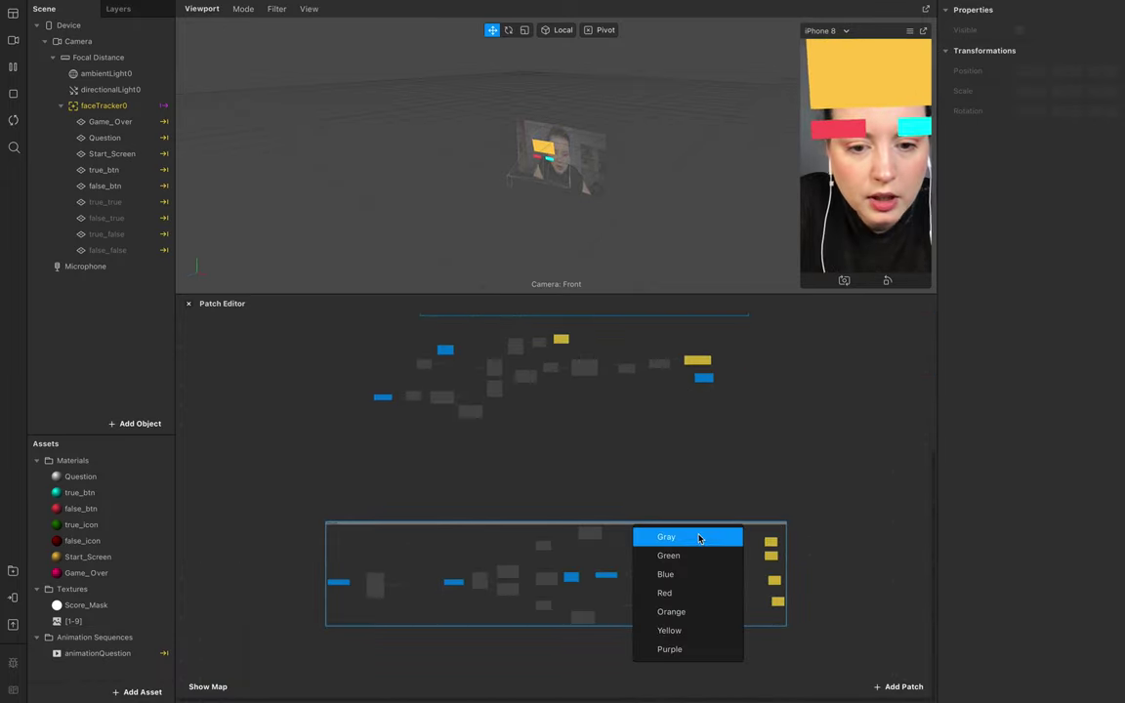
pyautogui.click(698, 554)
# Select the uncommented cluster of patches above Game_Logic and move it down closer to that comment
pyautogui.moveTo(737, 456); pyautogui.dragTo(334, 332)
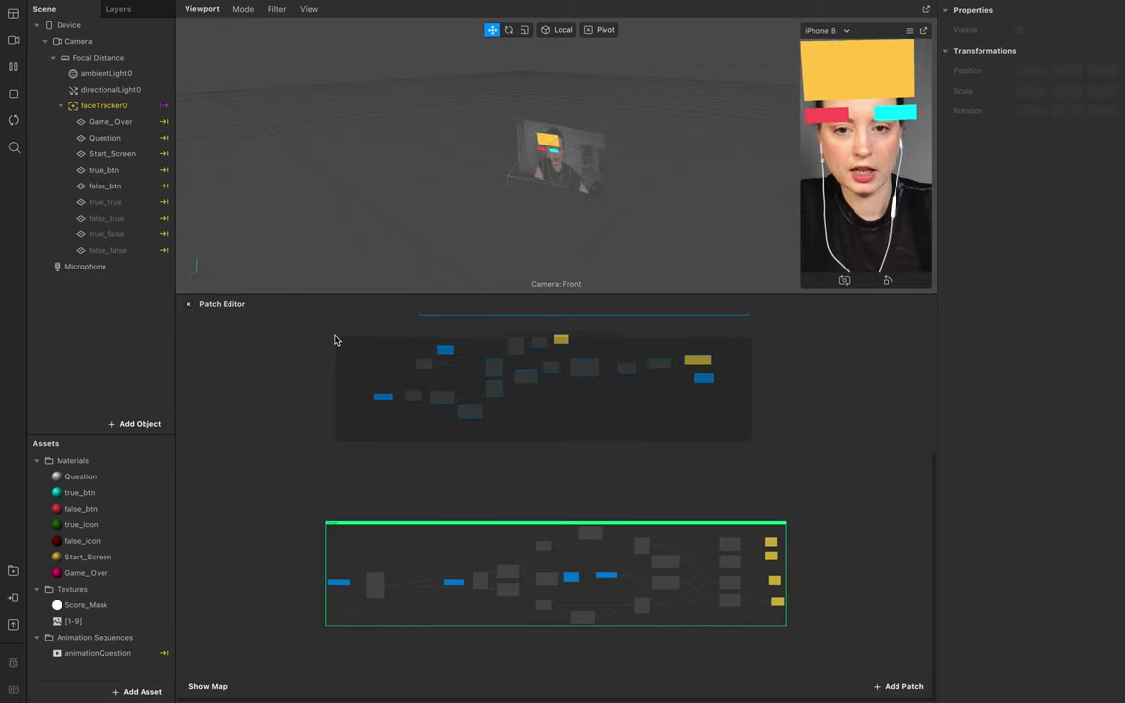
pyautogui.moveTo(426, 404); pyautogui.dragTo(409, 465)
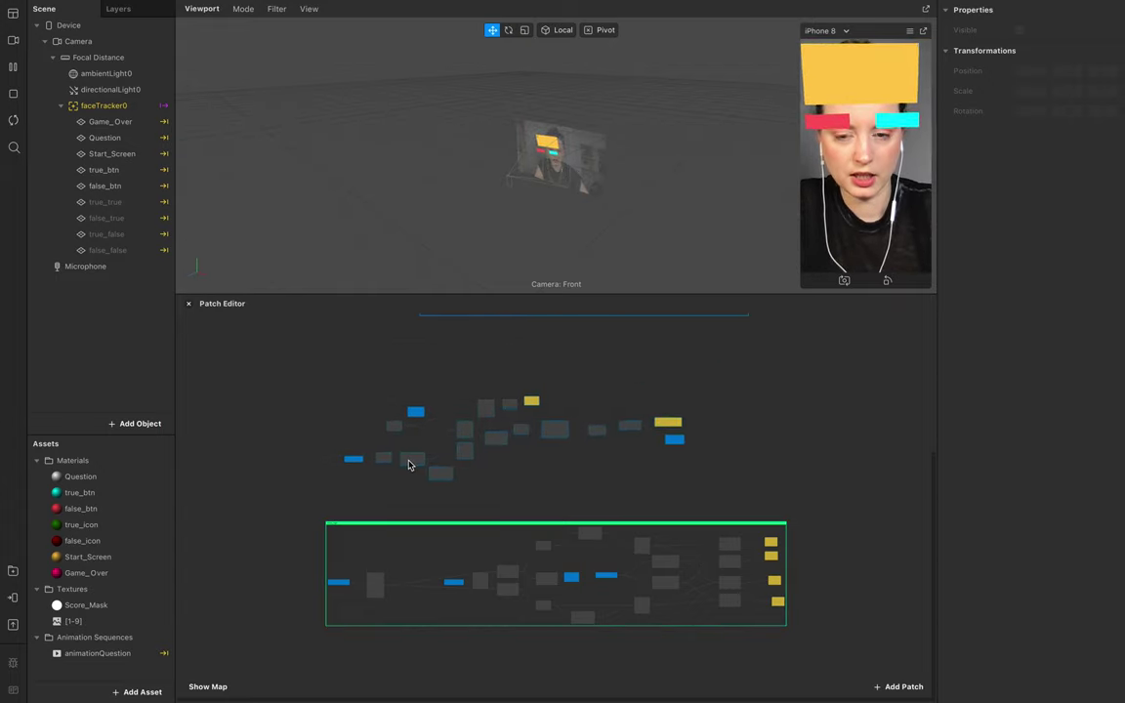
pyautogui.scroll(2, 409, 463)
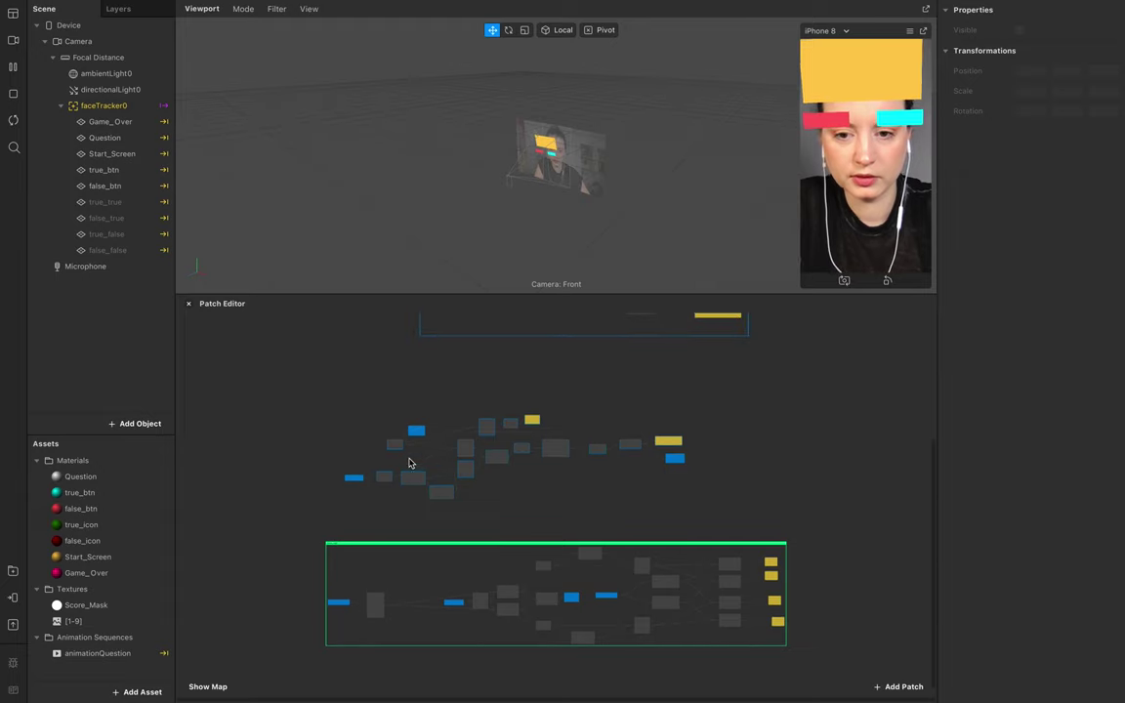
# Add a comment around the selected cluster, name it Game_Setting and colour it yellow
pyautogui.scroll(5, 411, 483)
pyautogui.rightClick(436, 426)
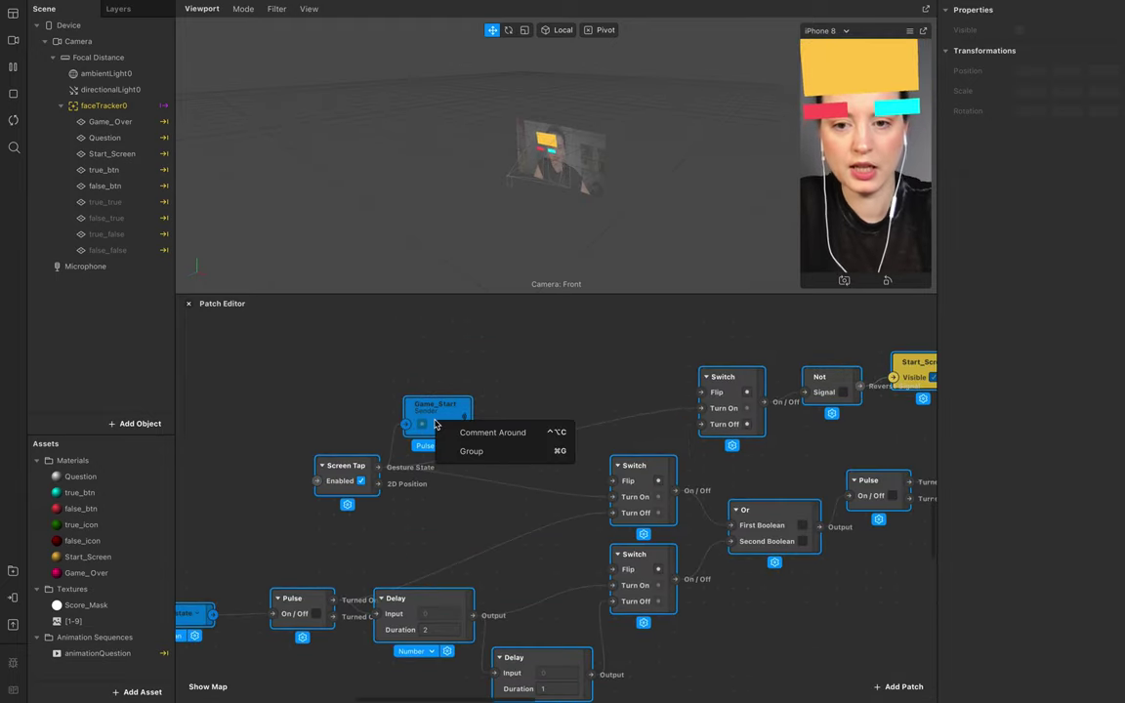
pyautogui.click(486, 432)
pyautogui.hscroll(-10, 432, 435)
pyautogui.doubleClick(547, 368)
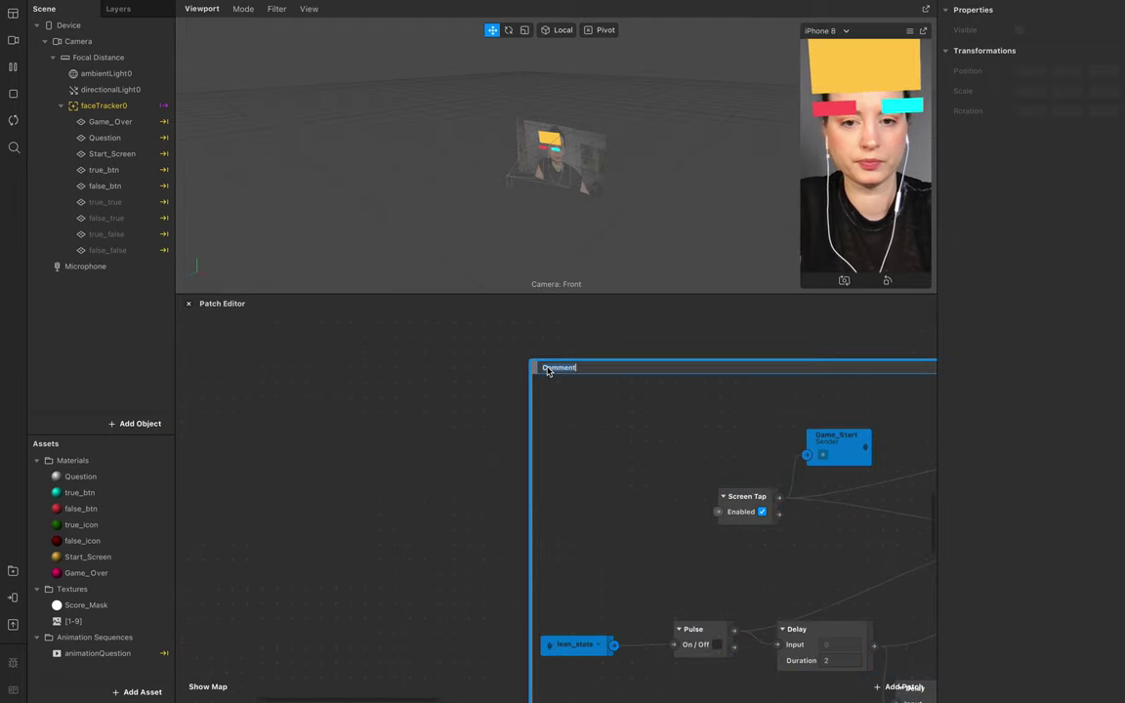
pyautogui.write('Gaame_Setting')
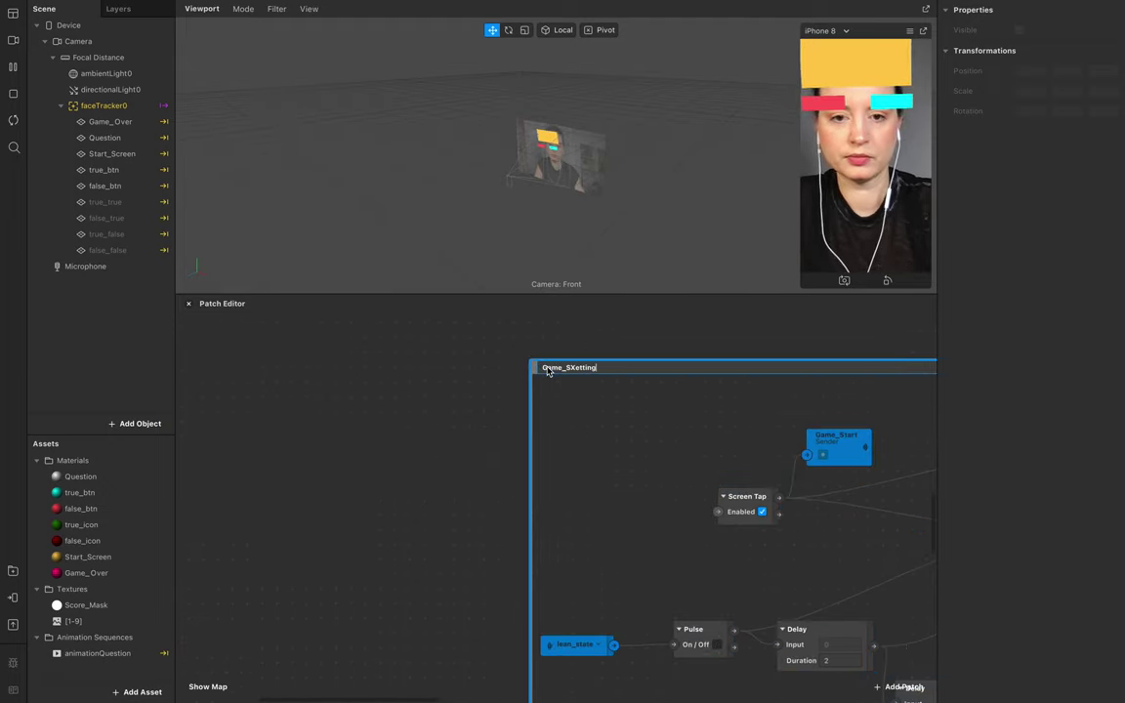
pyautogui.rightClick(595, 372)
pyautogui.click(632, 475)
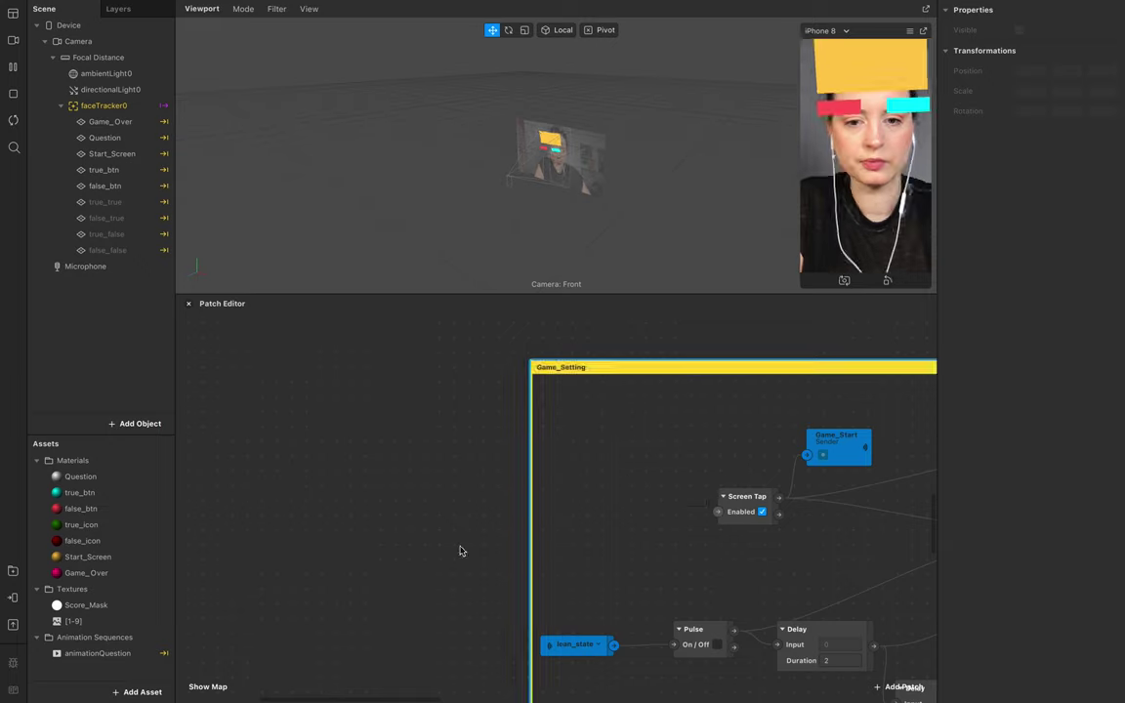
# Add an Or patch in Game_Logic and connect And_false_true to its First Boolean and And_true_true to its Second Boolean
pyautogui.hscroll(10, 477, 569)
pyautogui.scroll(-5, 477, 570)
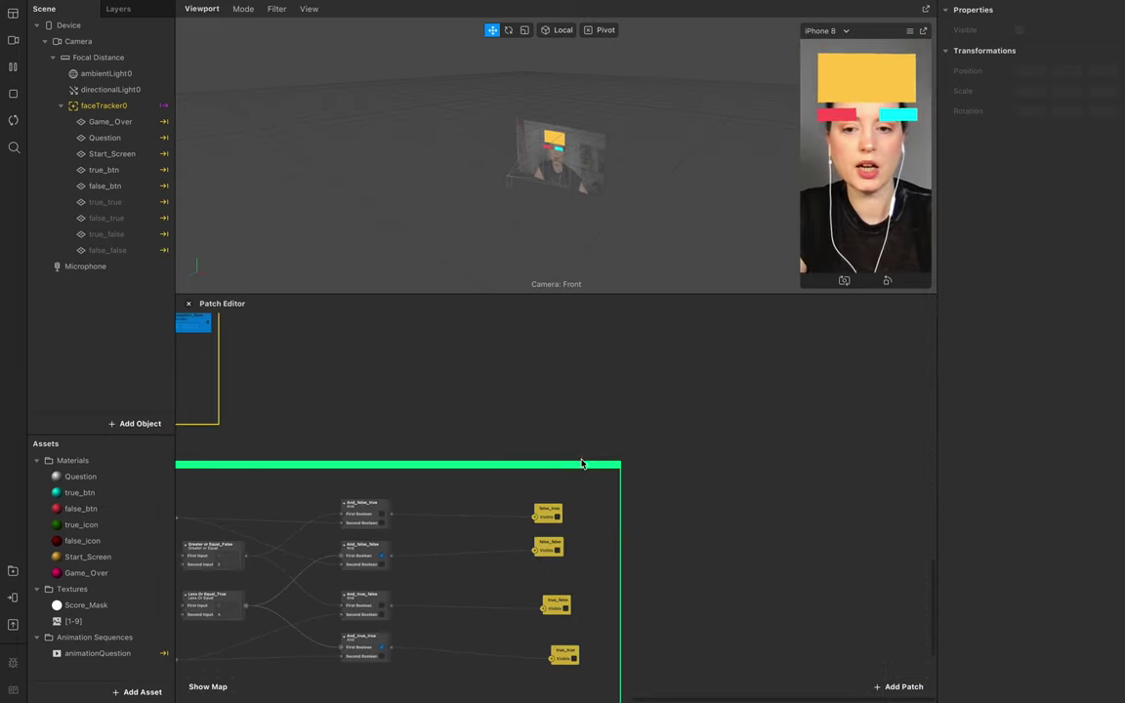
pyautogui.hscroll(-2, 593, 514)
pyautogui.hscroll(-10, 593, 514)
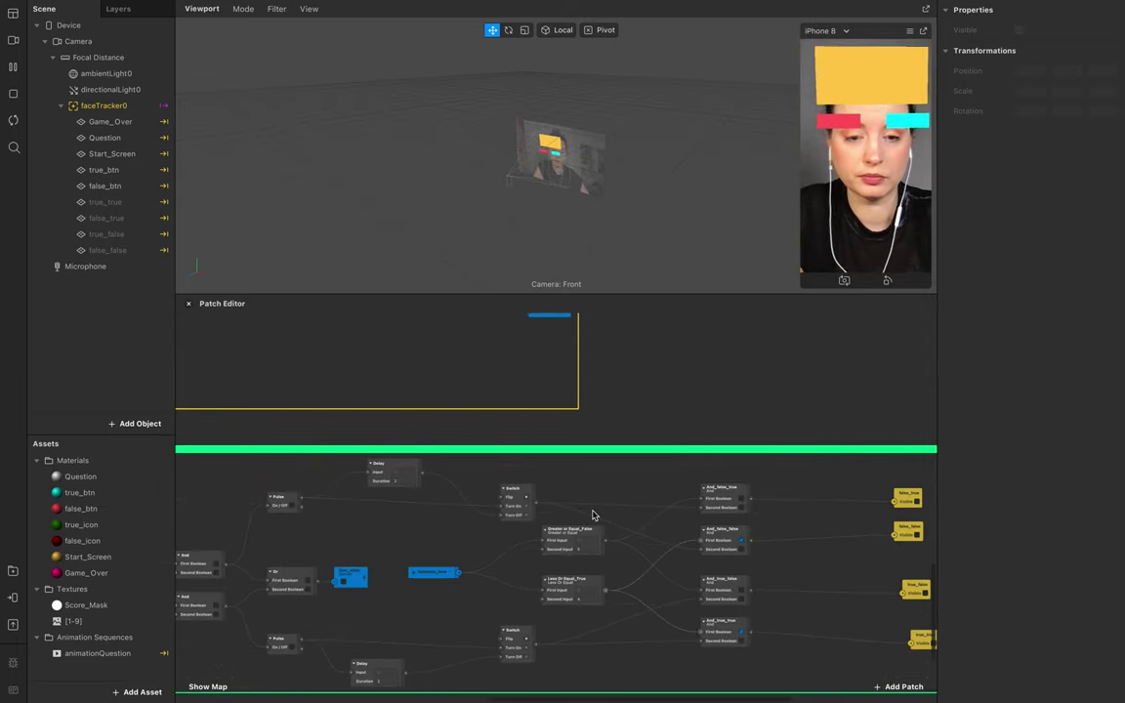
pyautogui.hscroll(10, 594, 514)
pyautogui.scroll(-2, 595, 514)
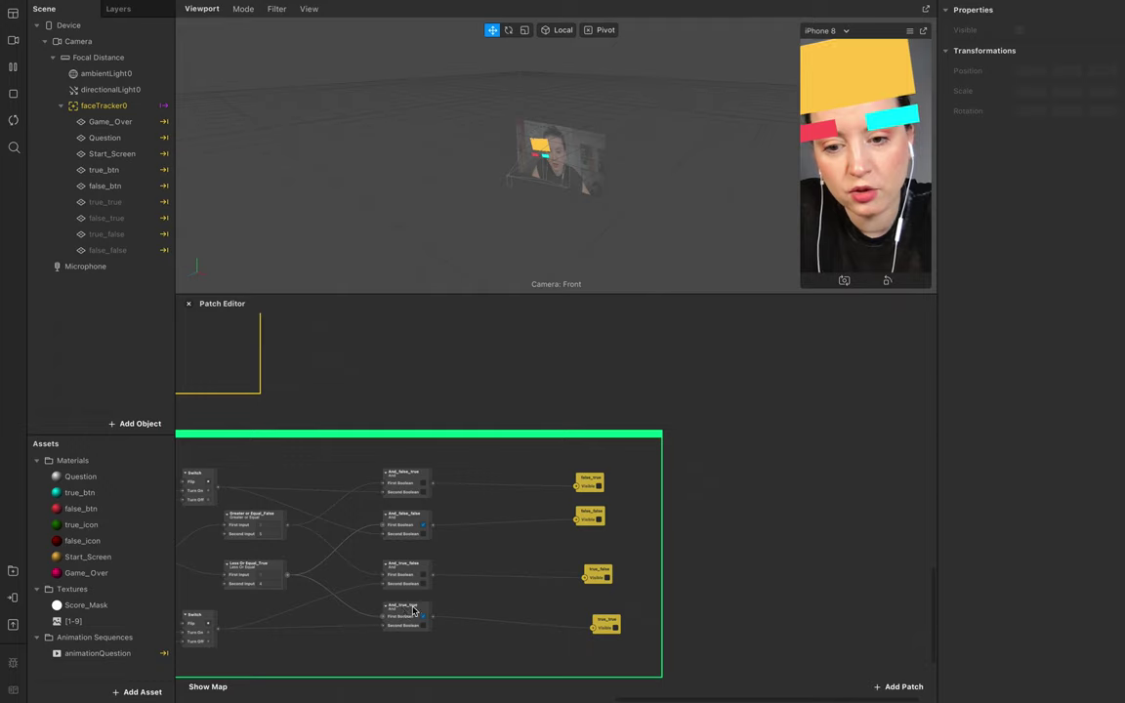
pyautogui.doubleClick(470, 551)
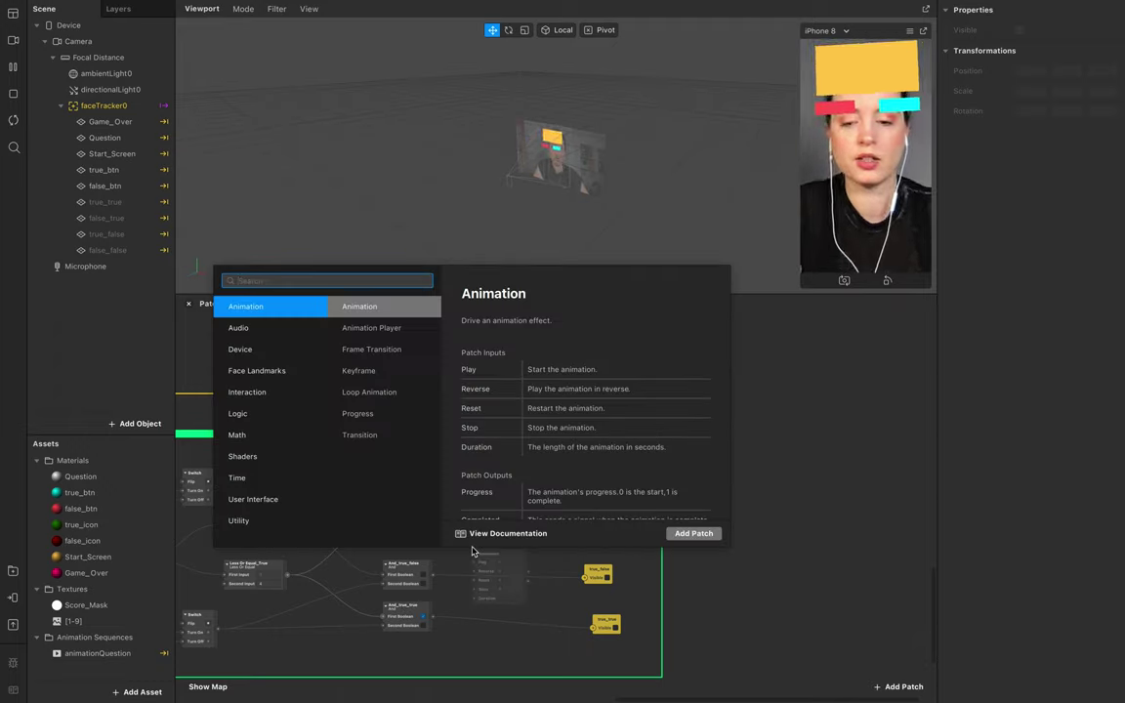
pyautogui.write('or')
pyautogui.press('Return')
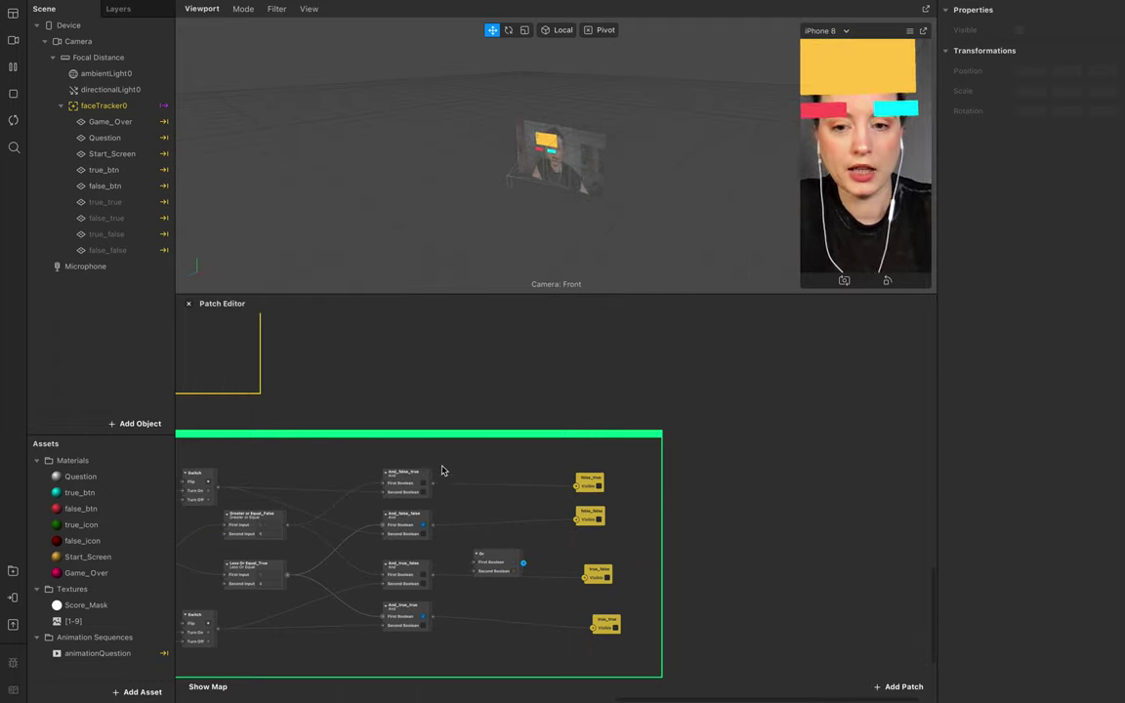
pyautogui.moveTo(432, 484); pyautogui.dragTo(475, 562)
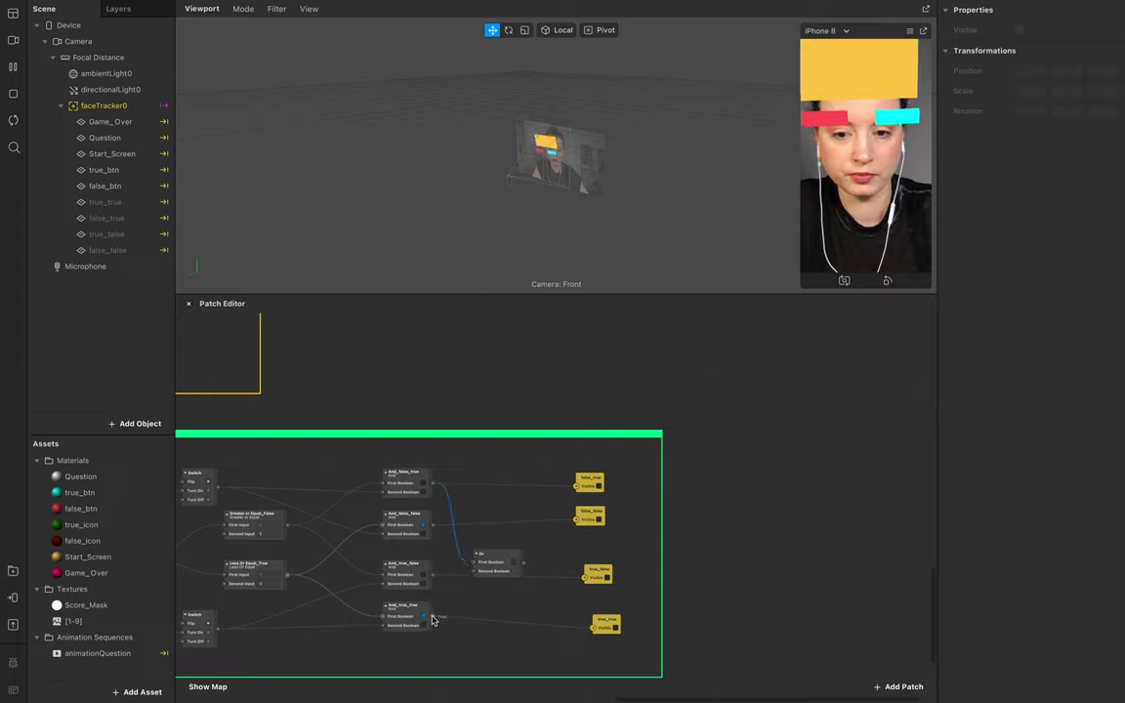
pyautogui.moveTo(500, 559); pyautogui.dragTo(499, 550)
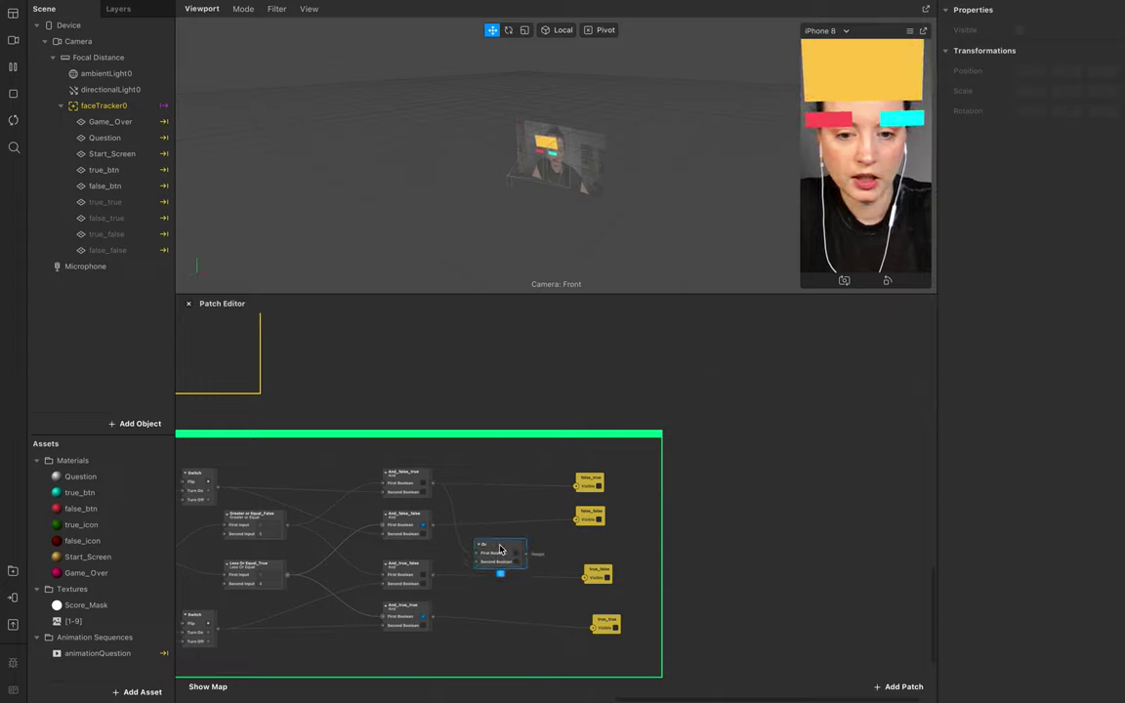
# Add a Sender patch to the Or patch's output and place it beside the Or patch
pyautogui.doubleClick(547, 557)
pyautogui.write('sendewr')
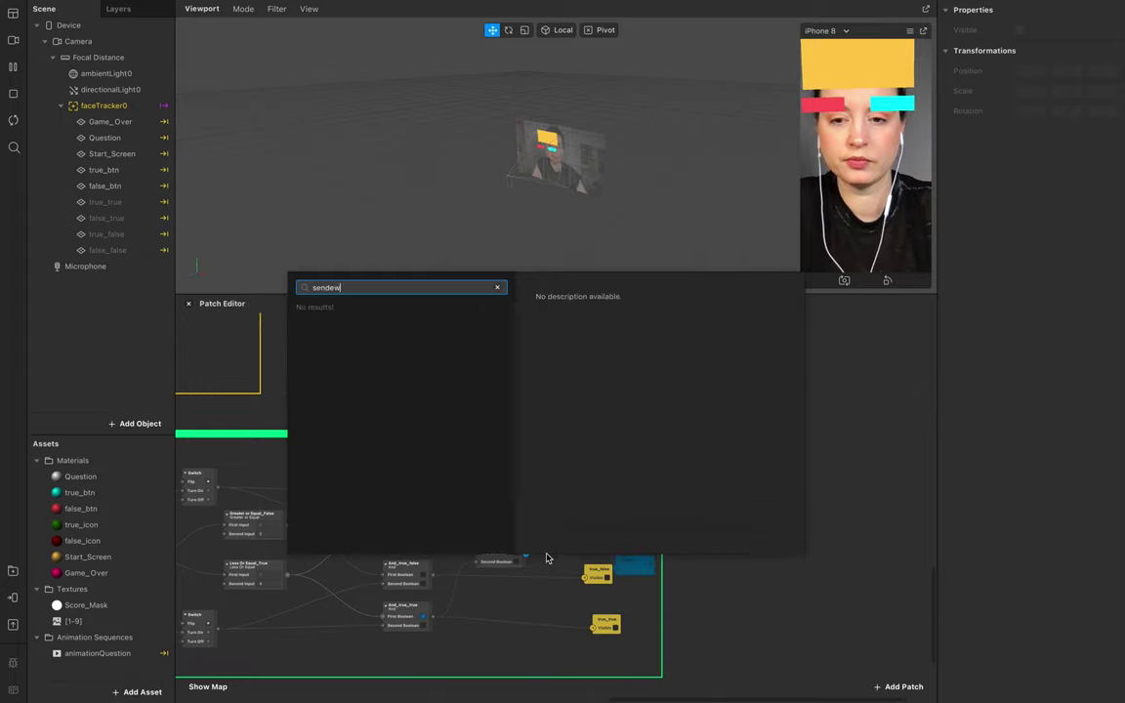
pyautogui.press('BackSpace')
pyautogui.press('BackSpace')
pyautogui.write('r')
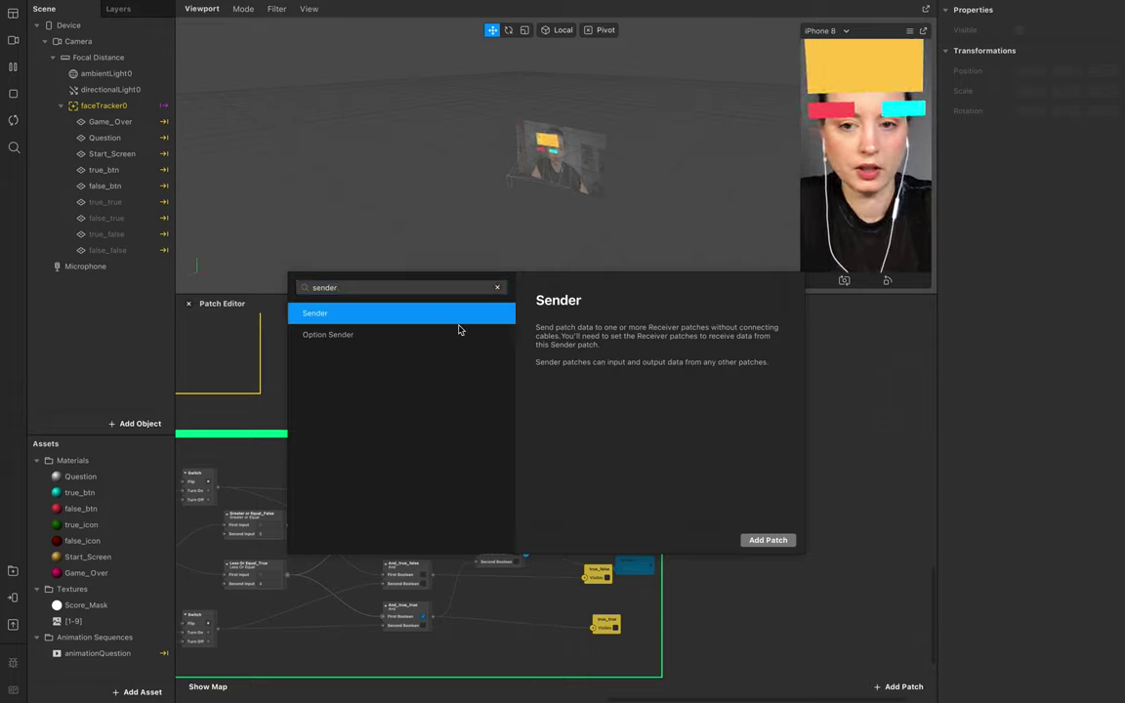
pyautogui.click(783, 540)
pyautogui.moveTo(636, 562); pyautogui.dragTo(573, 550)
# Rename the new Sender patch to score and set its data type to Boolean
pyautogui.doubleClick(566, 546)
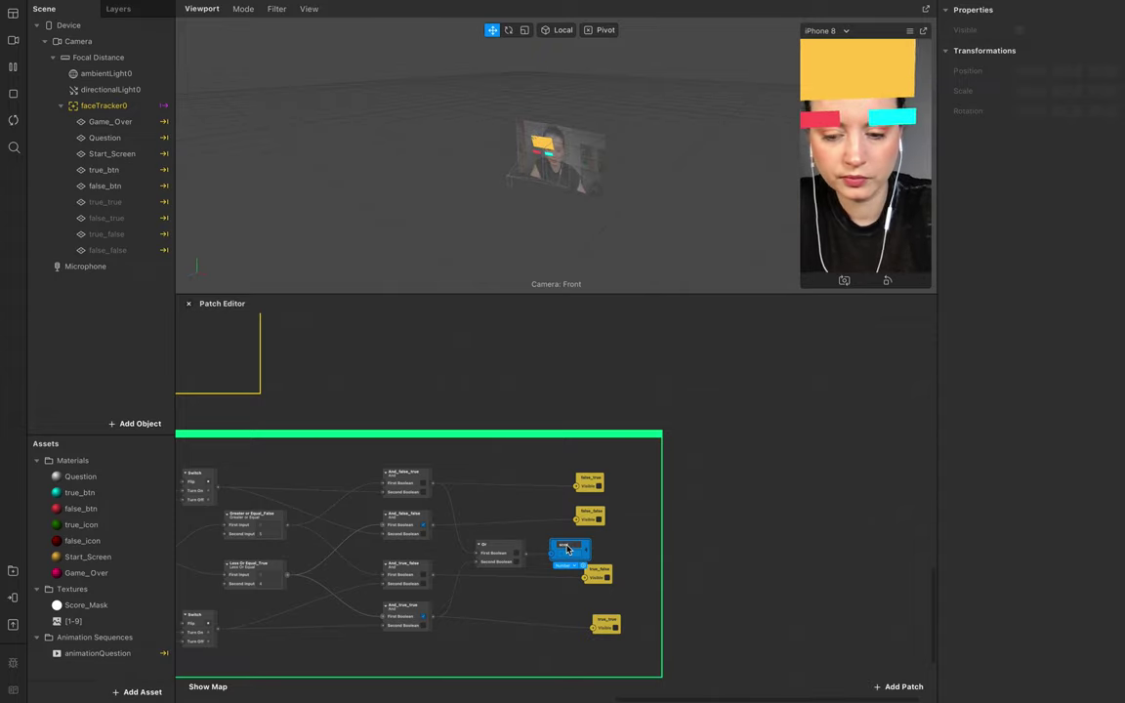
pyautogui.write('score')
pyautogui.scroll(5, 589, 553)
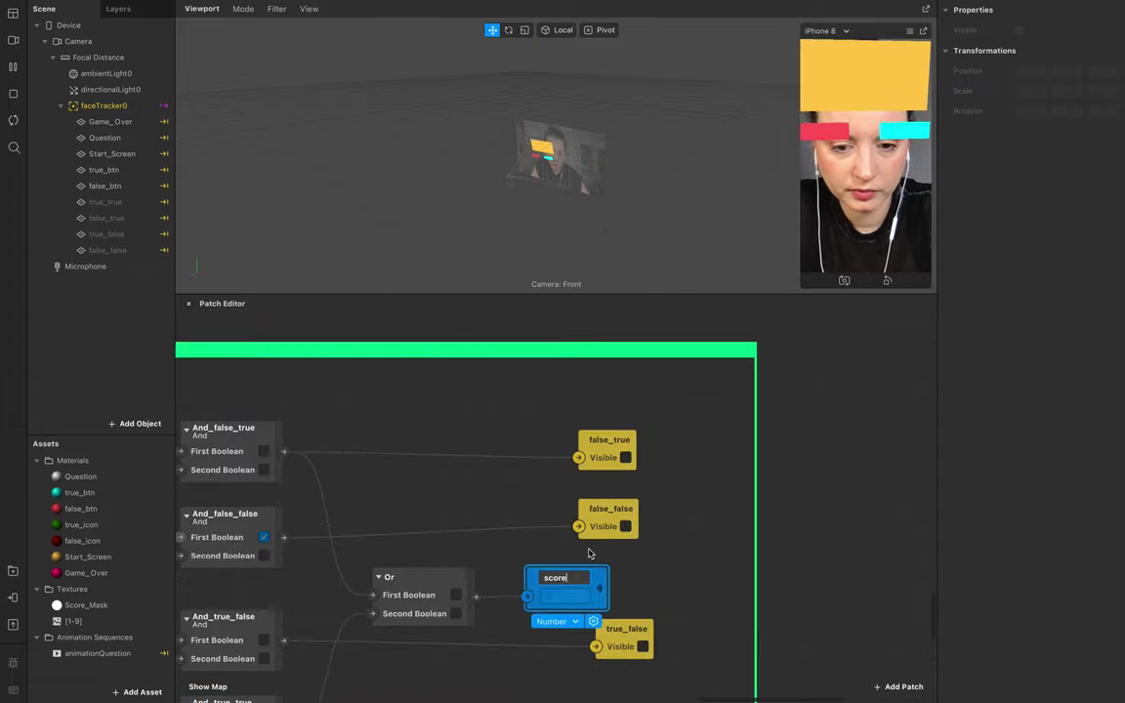
pyautogui.scroll(4, 588, 553)
pyautogui.scroll(-3, 589, 553)
pyautogui.scroll(-5, 589, 553)
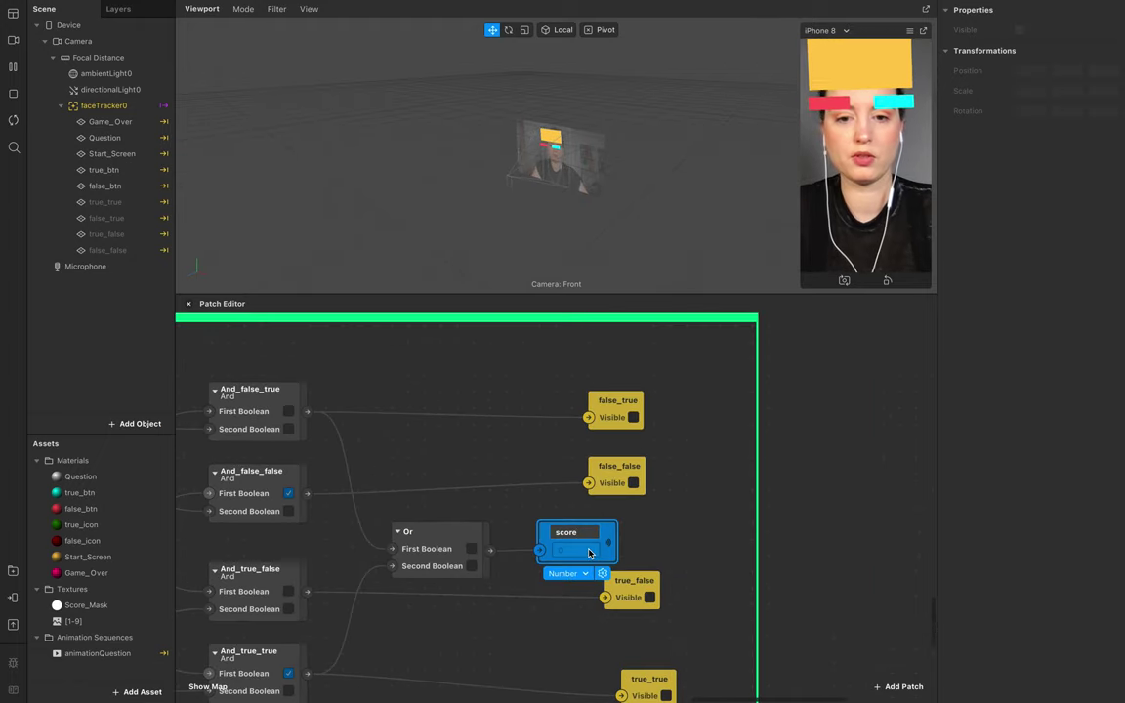
pyautogui.click(589, 576)
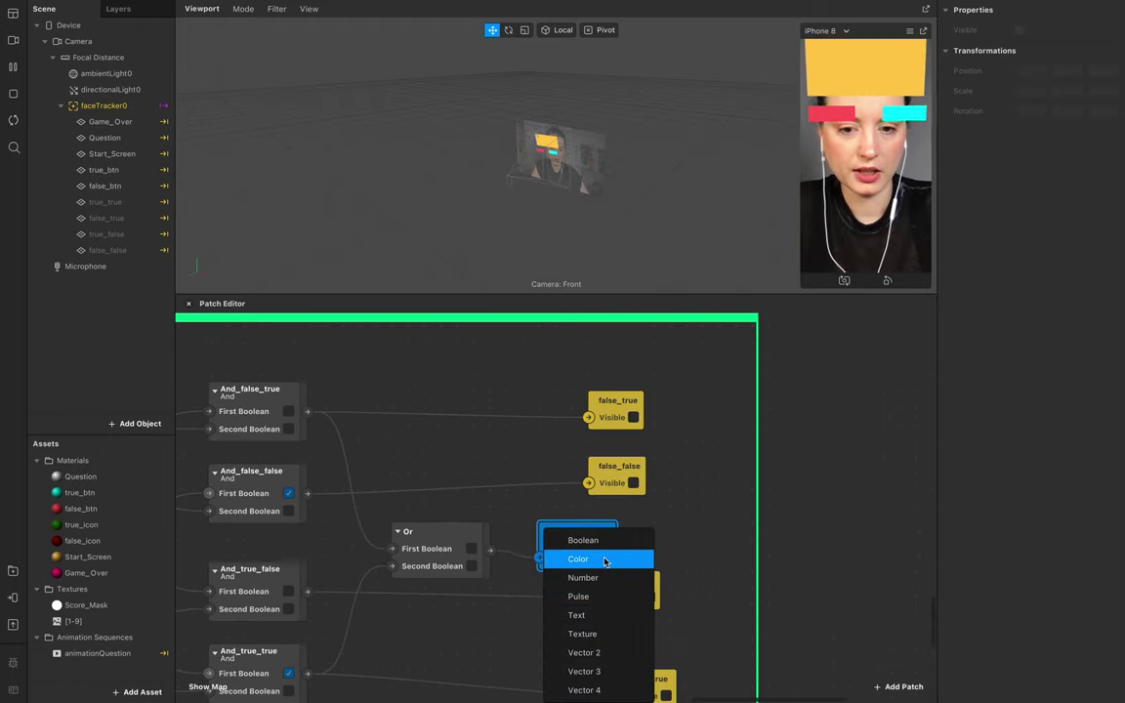
pyautogui.click(610, 547)
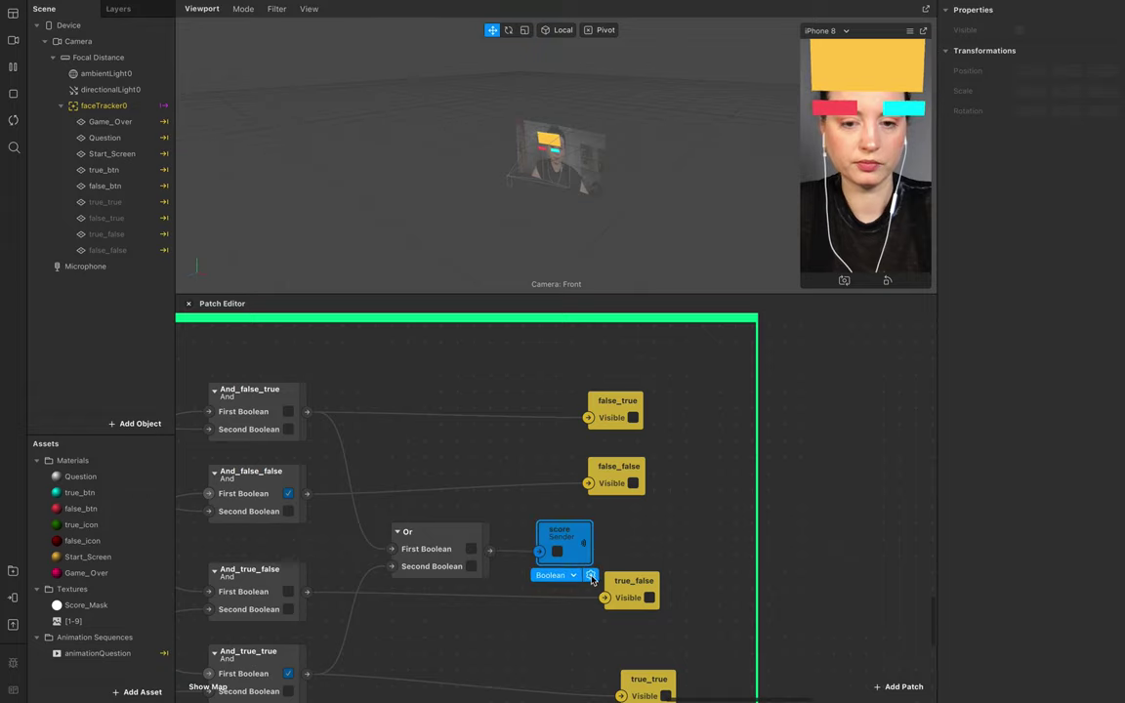
# Create a receiver for the score sender and place it outside the Game_Logic comment, above its upper-right corner
pyautogui.click(591, 577)
pyautogui.click(646, 642)
pyautogui.hscroll(3, 792, 546)
pyautogui.scroll(2, 792, 545)
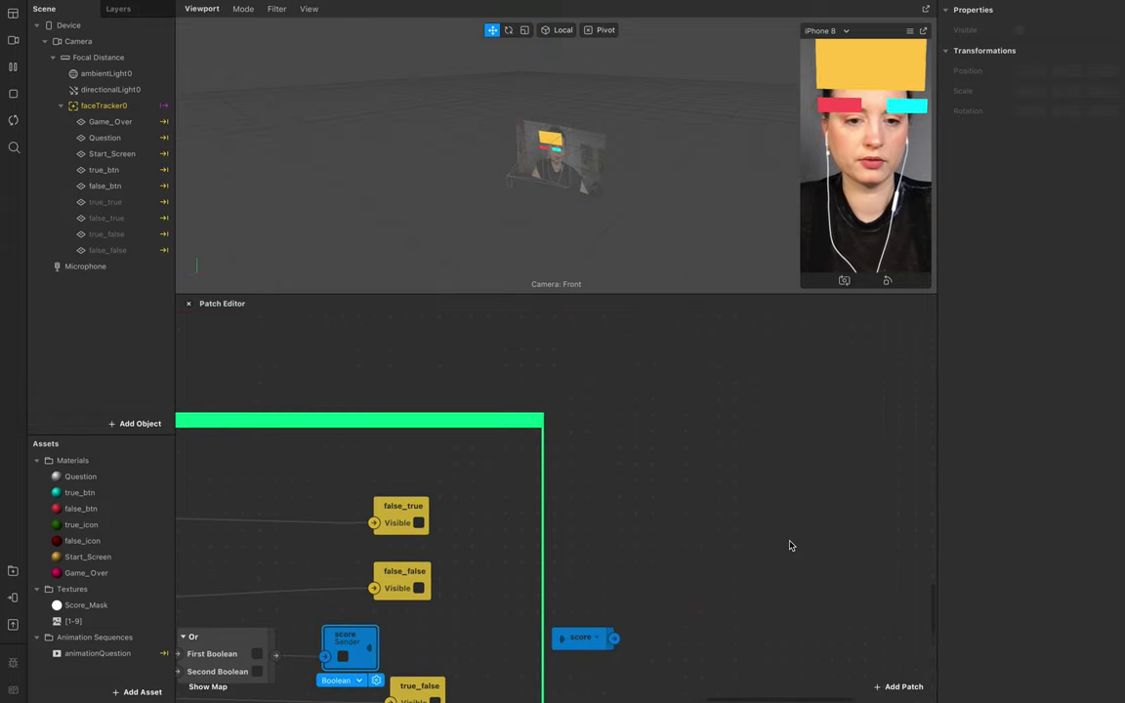
pyautogui.moveTo(613, 637); pyautogui.dragTo(644, 385)
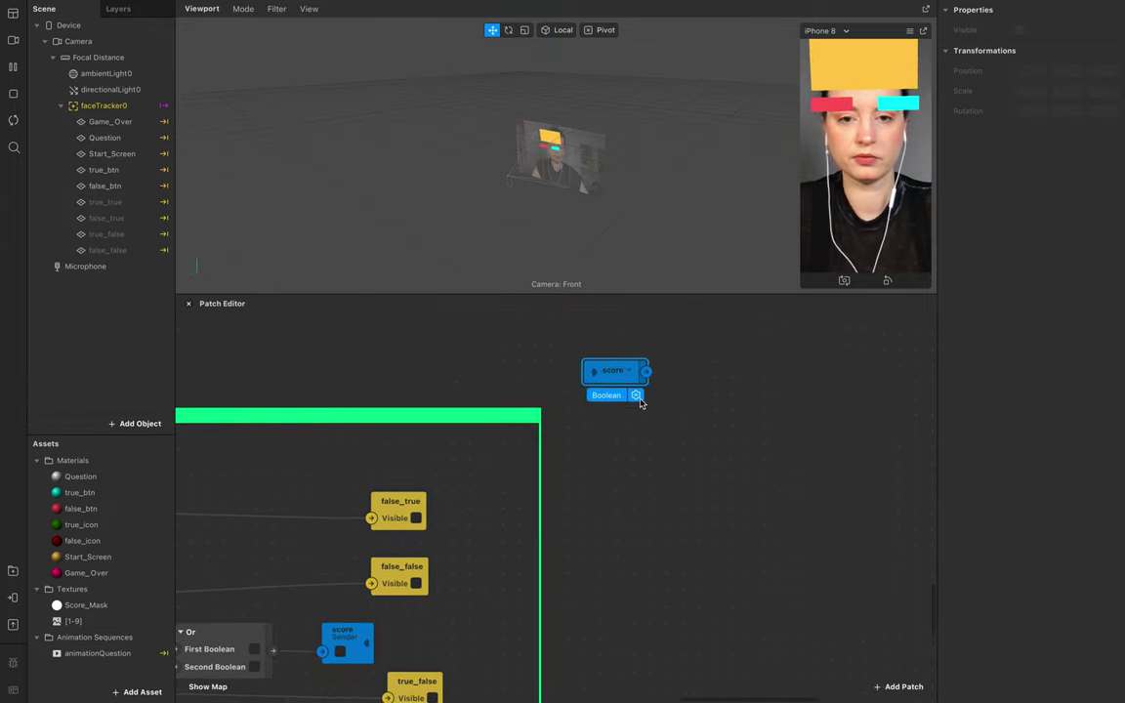
# Add a Pulse patch fed by the score receiver and a Counter patch whose Increase input is driven by the Pulse
pyautogui.scroll(-3, 641, 403)
pyautogui.scroll(5, 641, 404)
pyautogui.moveTo(602, 496); pyautogui.dragTo(545, 347)
pyautogui.doubleClick(635, 361)
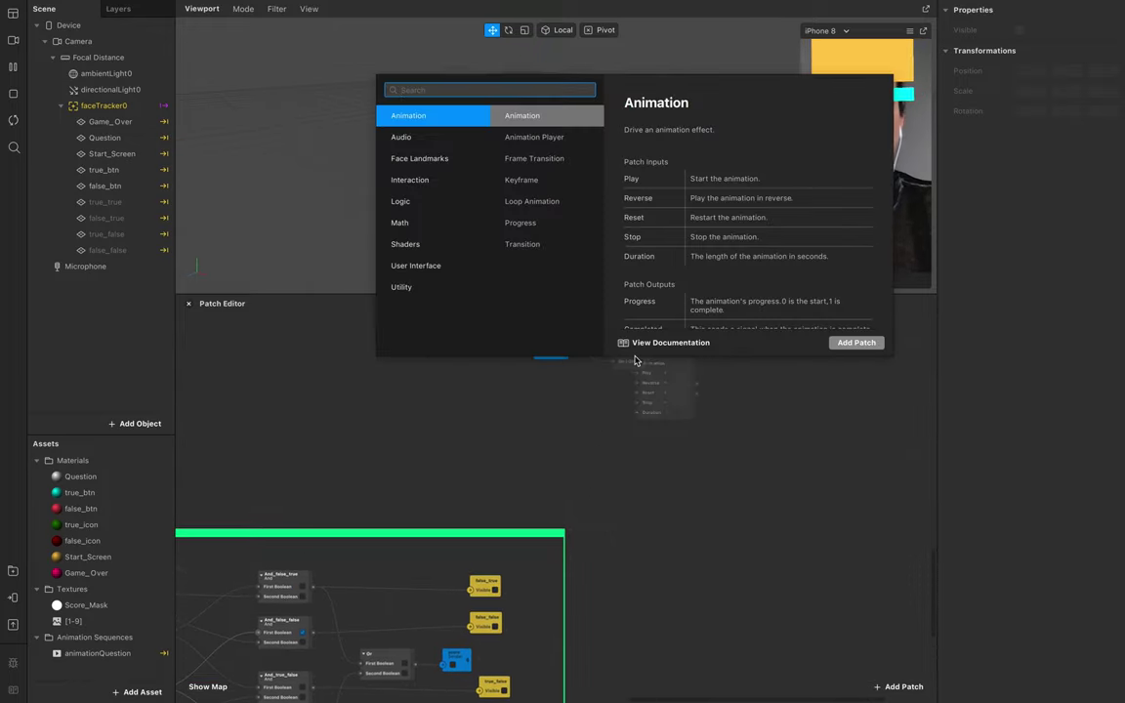
pyautogui.write('cxou')
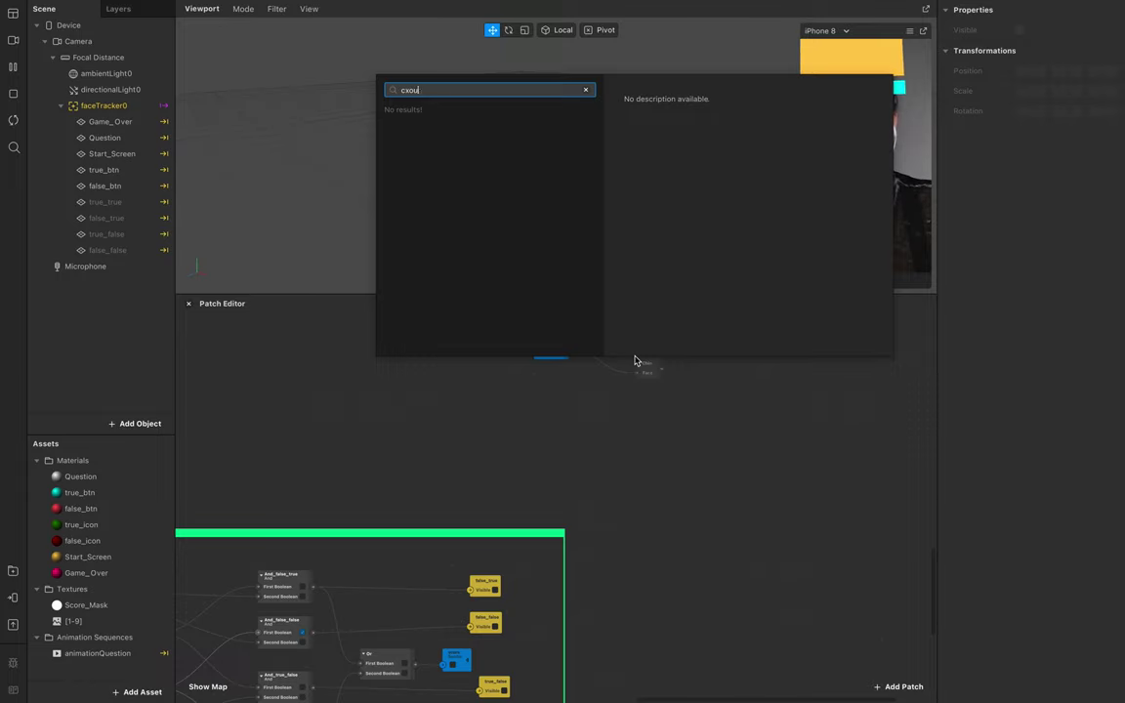
pyautogui.press('BackSpace')
pyautogui.write('ount')
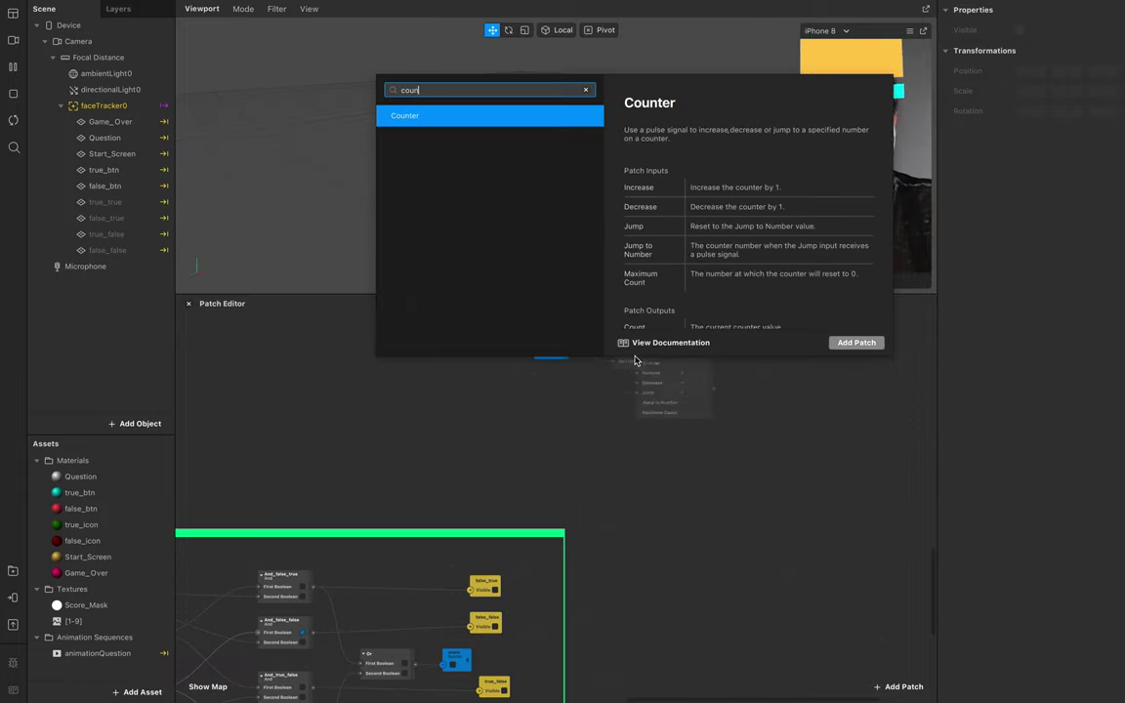
pyautogui.press('Return')
pyautogui.moveTo(686, 364); pyautogui.dragTo(738, 344)
pyautogui.hscroll(3, 736, 344)
# Add a Value patch connected to the Counter's output
pyautogui.moveTo(615, 379); pyautogui.dragTo(666, 359)
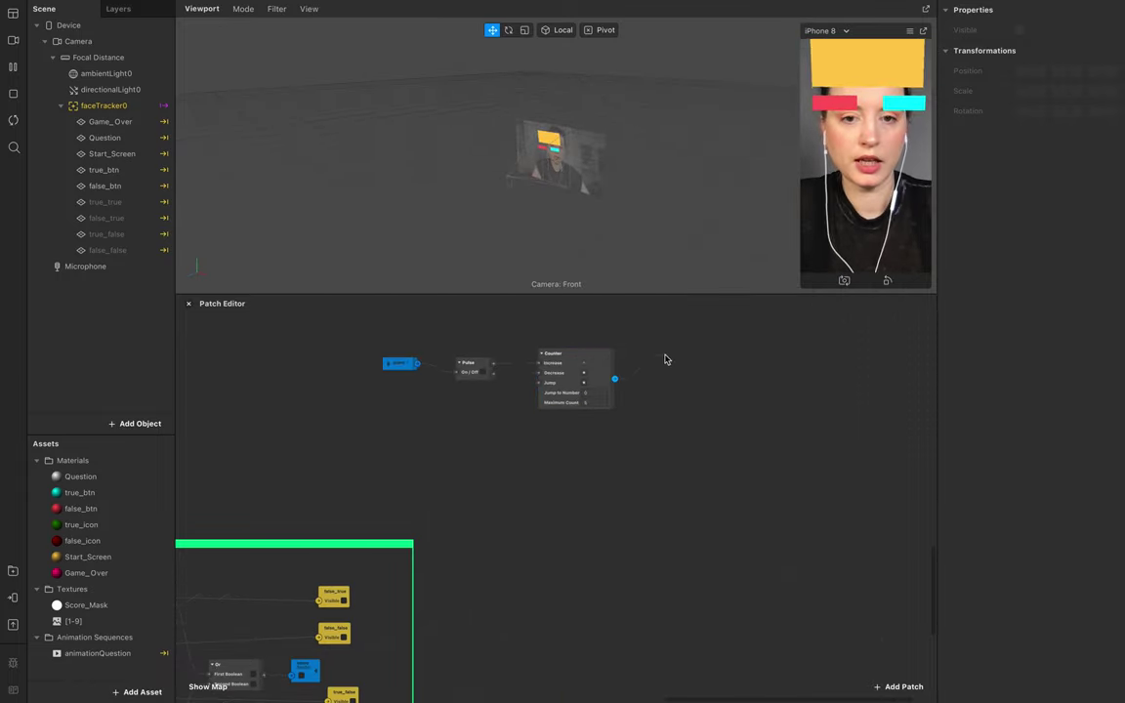
pyautogui.write('val')
pyautogui.press('Return')
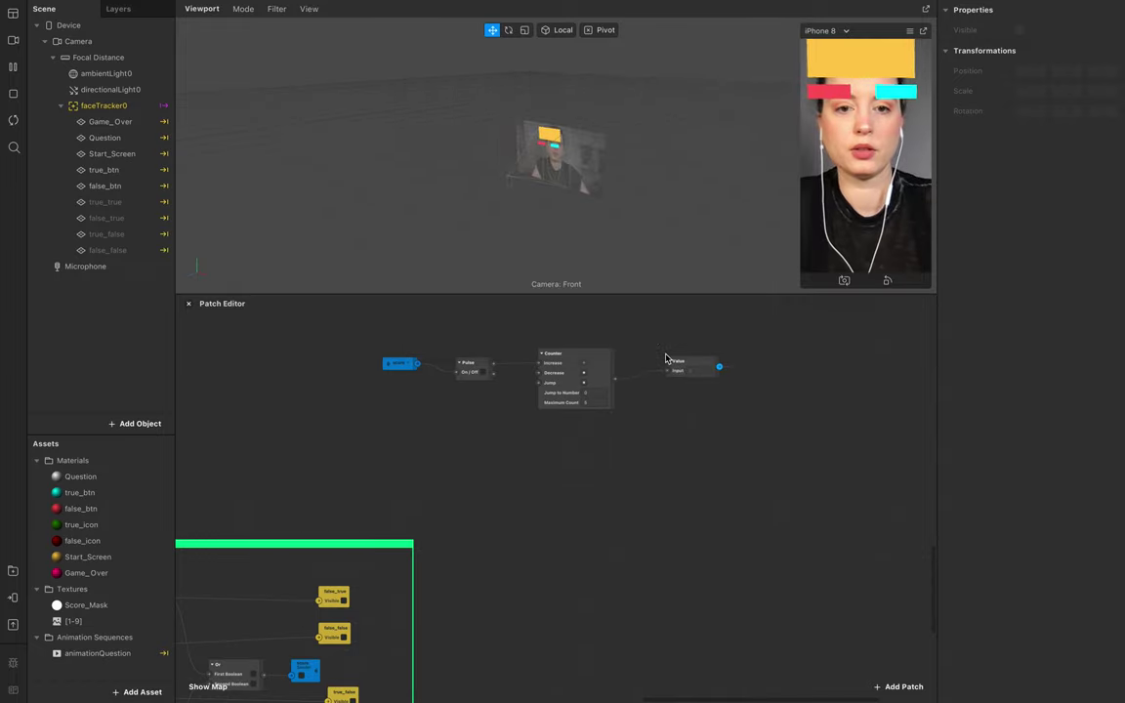
# Set the Counter patch's Maximum Count to 99
pyautogui.scroll(3, 625, 468)
pyautogui.hscroll(2, 625, 468)
pyautogui.write('99')
pyautogui.click(640, 520)
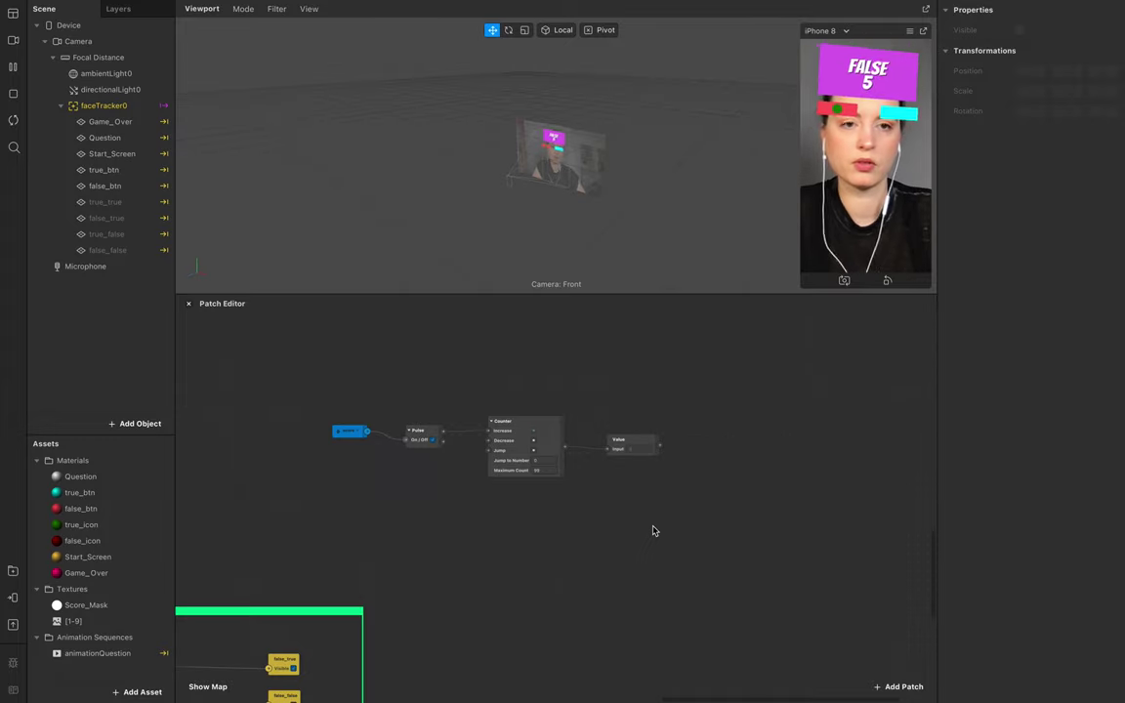
# Insert a 3D Text object and make it the first child of faceTracker0, above Game_Over
pyautogui.scroll(-5, 575, 522)
pyautogui.scroll(5, 575, 524)
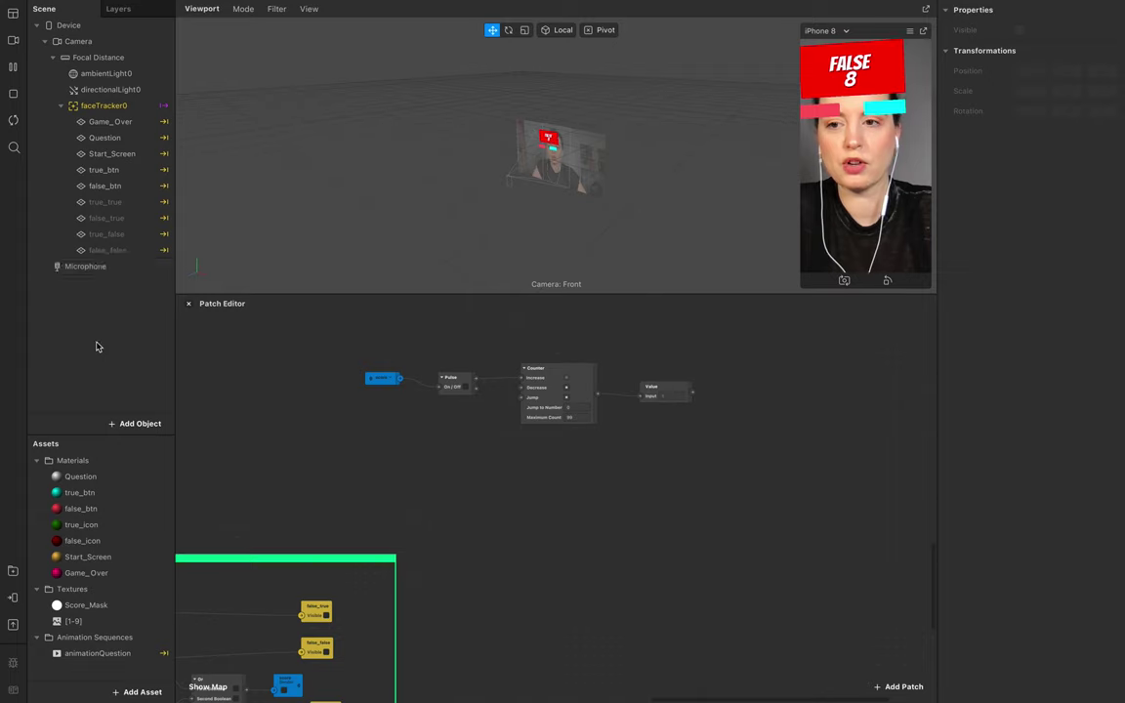
pyautogui.click(137, 422)
pyautogui.scroll(-4, 68, 364)
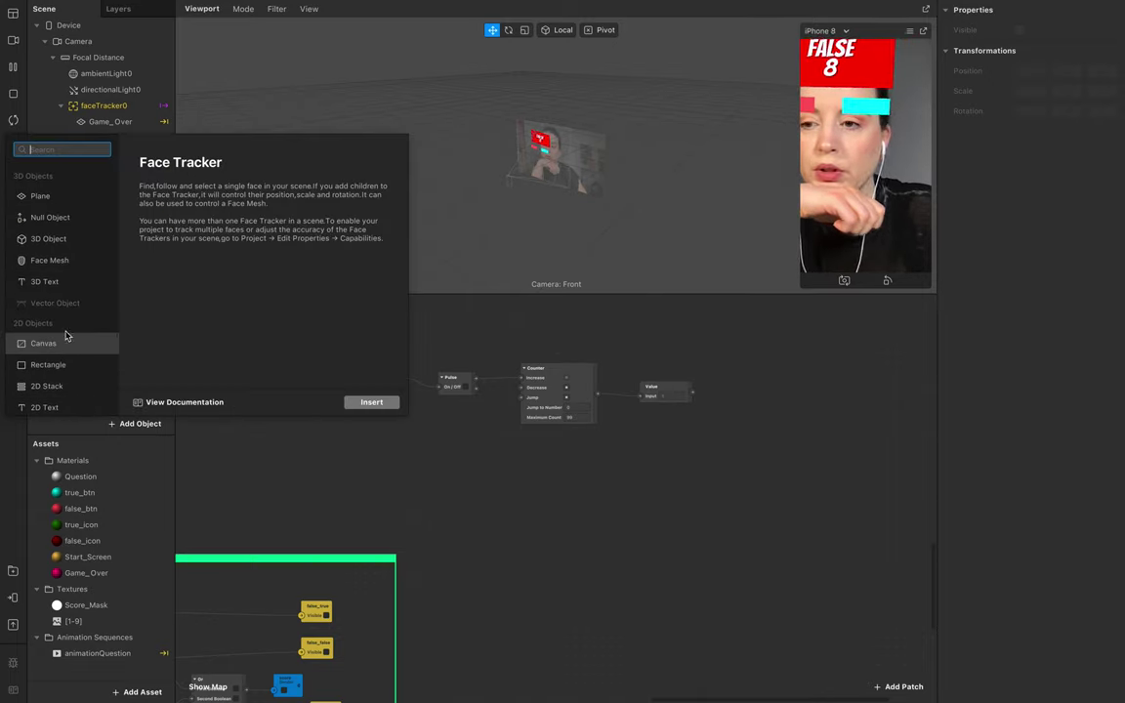
pyautogui.click(49, 281)
pyautogui.click(376, 401)
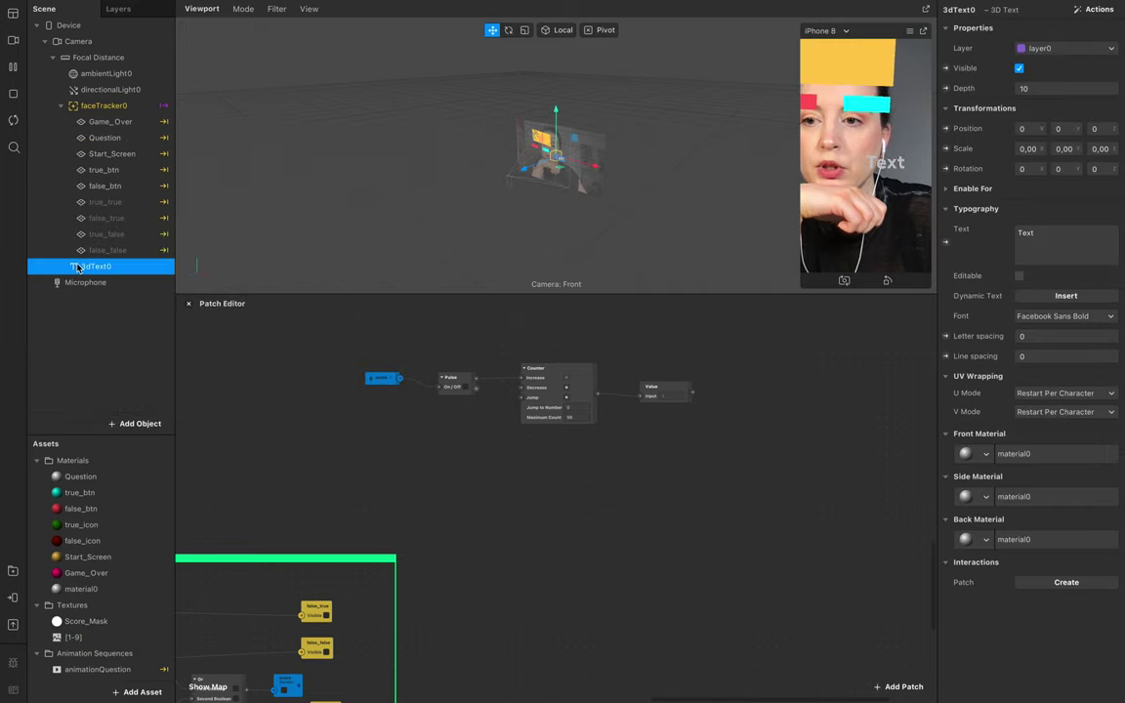
pyautogui.moveTo(99, 272); pyautogui.dragTo(104, 119)
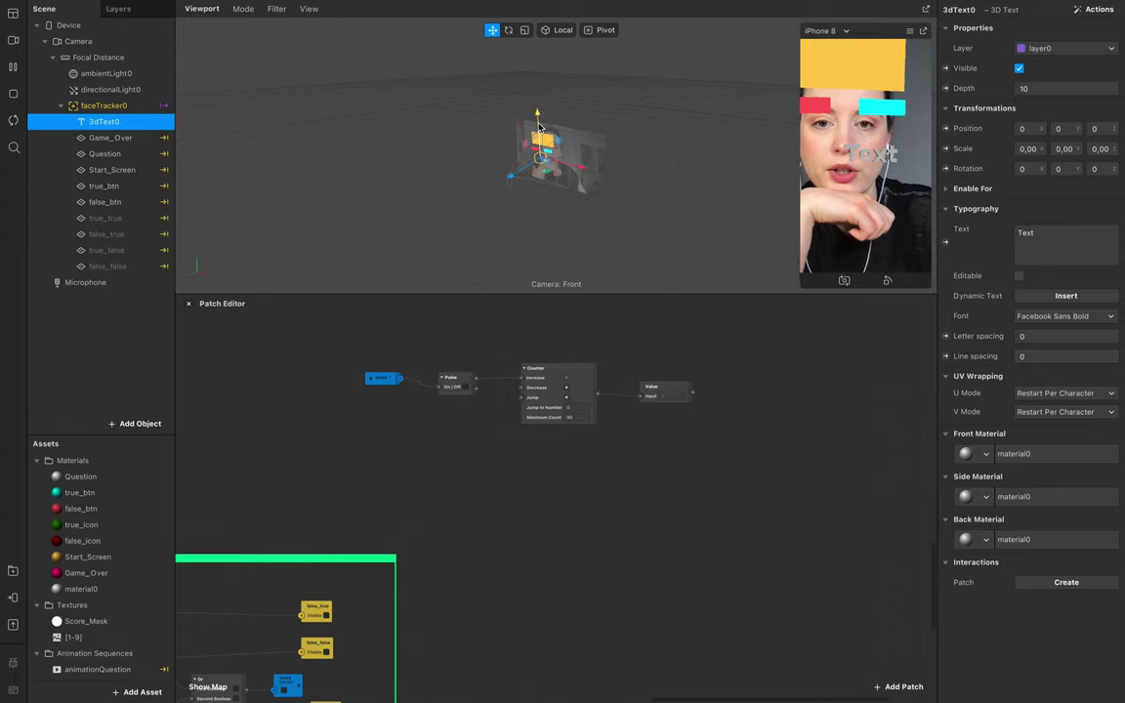
# Move the 3D text to the yellow plane's upper-left corner, set its Z rotation to 0 and flatten it with Z scale 0,0001
pyautogui.moveTo(539, 126); pyautogui.dragTo(539, 110)
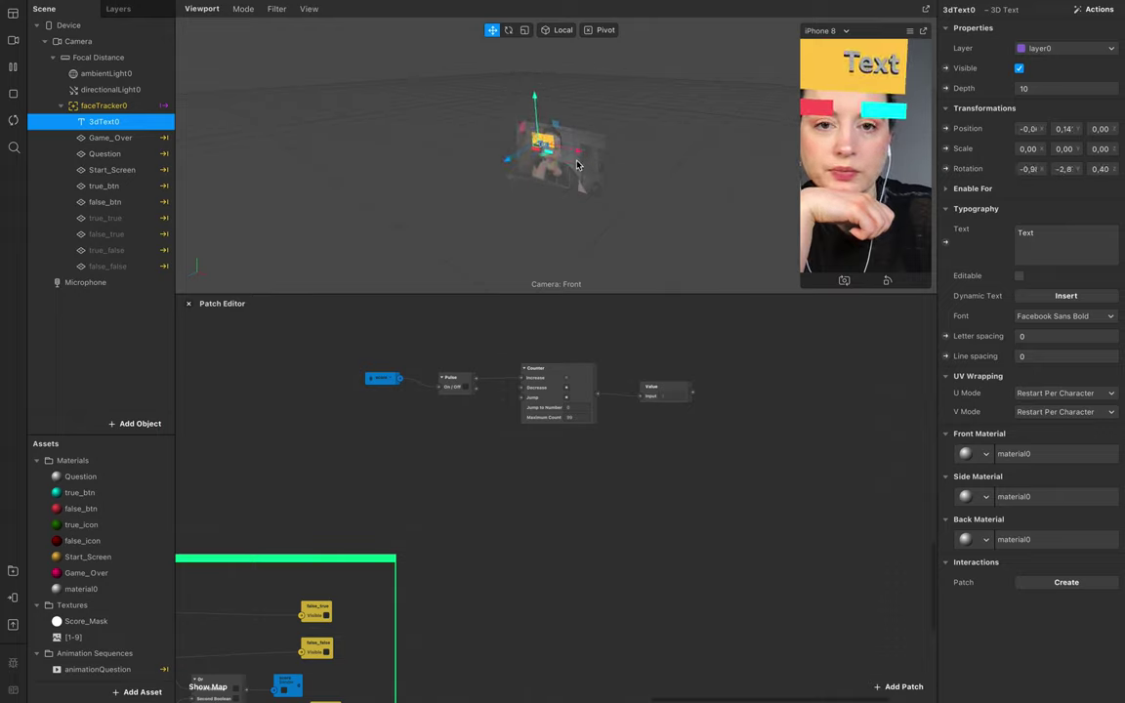
pyautogui.moveTo(577, 165); pyautogui.dragTo(563, 153)
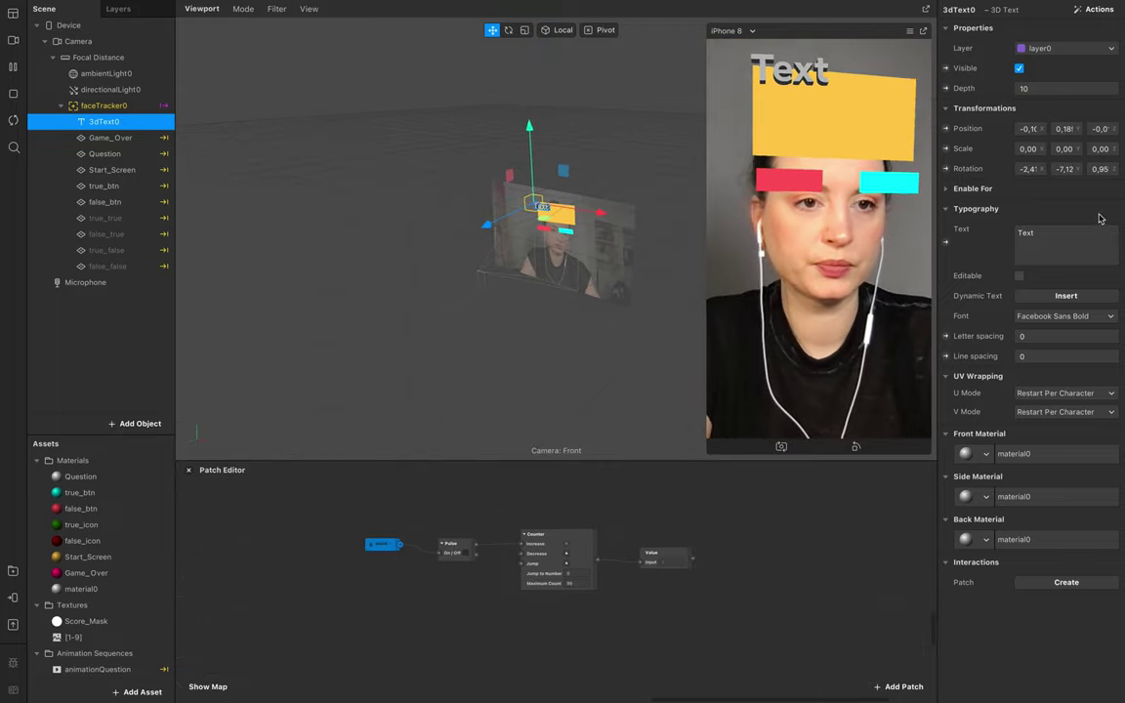
pyautogui.click(1068, 168)
pyautogui.click(1099, 169)
pyautogui.write('0')
pyautogui.click(1100, 148)
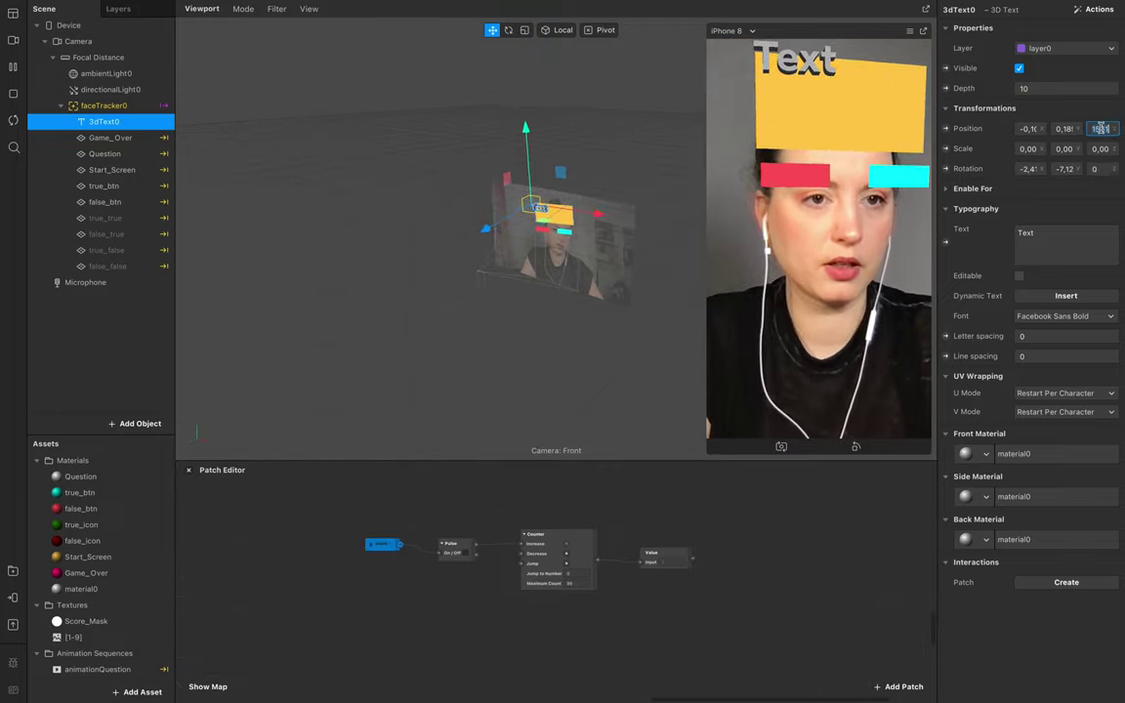
pyautogui.write('0,0001')
pyautogui.press('Return')
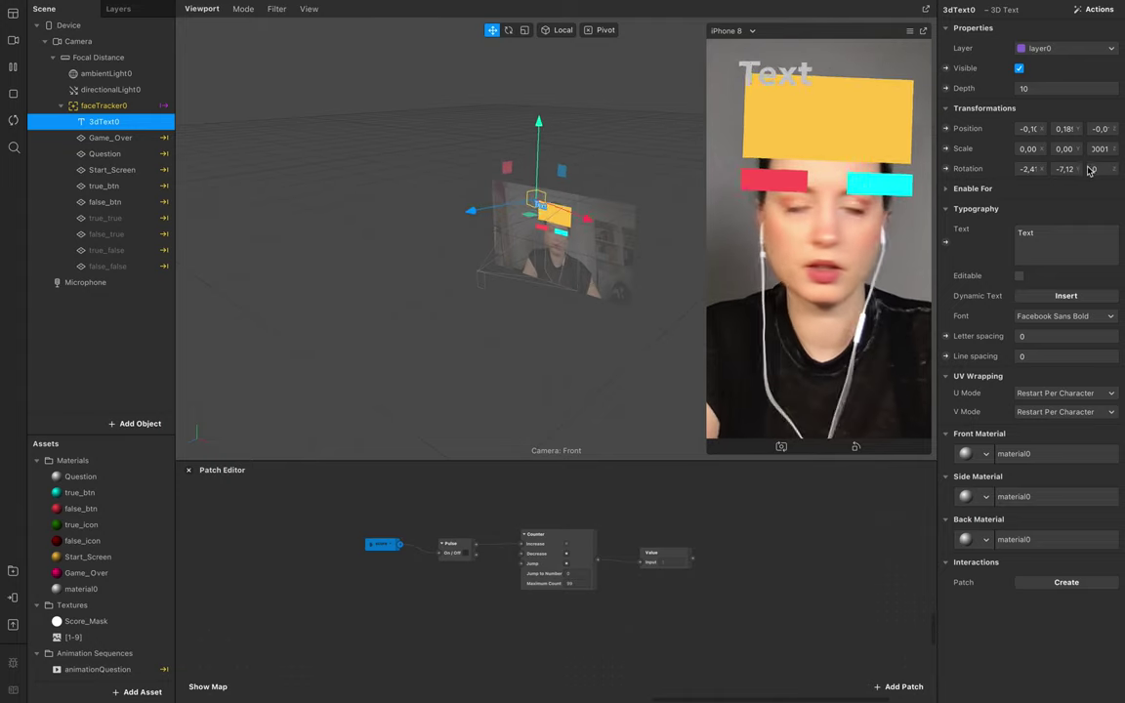
# Change the 3D text's content to 00 and its font to Facebook Narrow Bold
pyautogui.click(1103, 317)
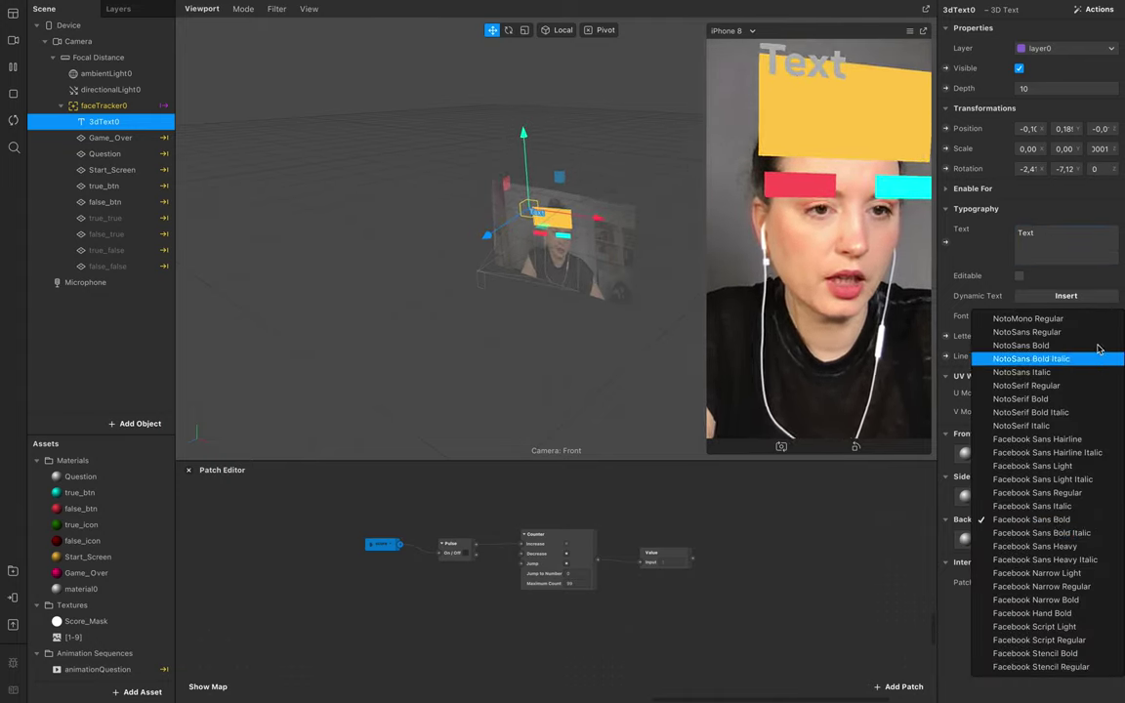
pyautogui.click(946, 202)
pyautogui.write('00')
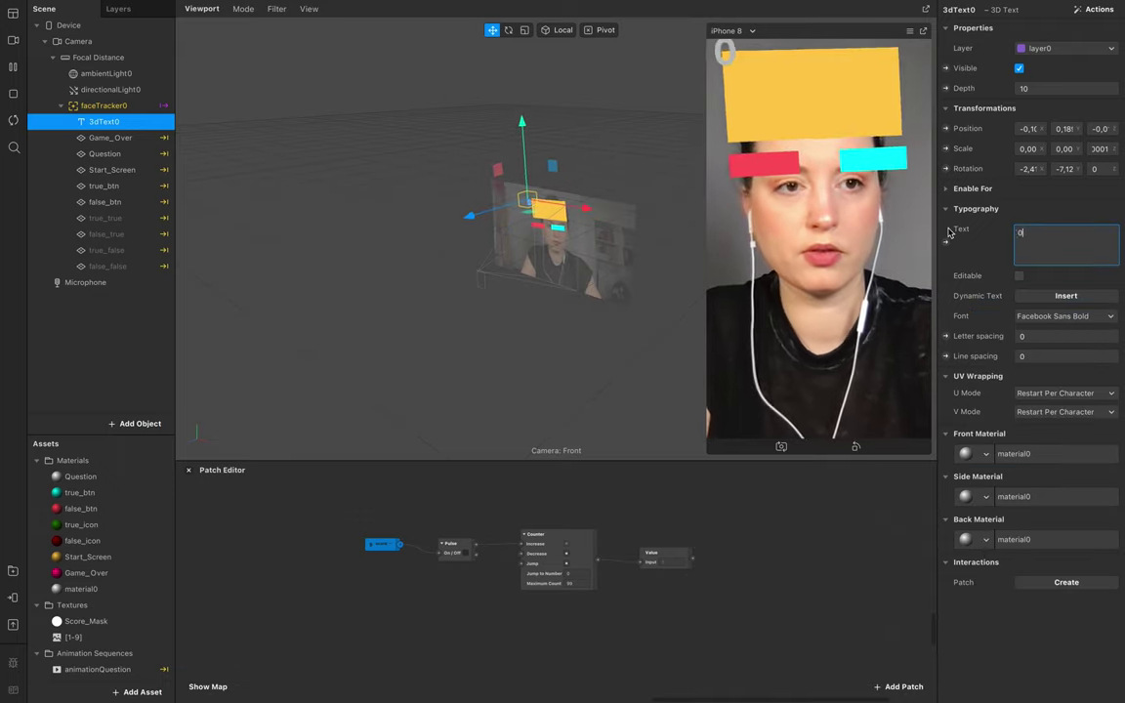
pyautogui.click(1103, 317)
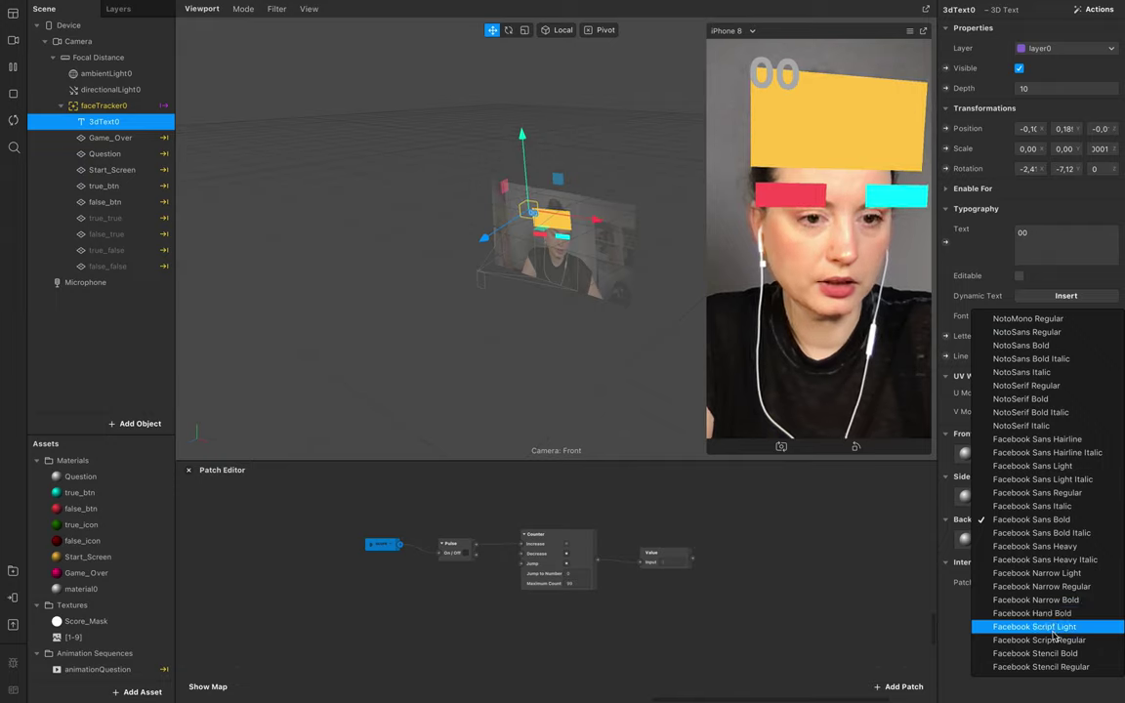
pyautogui.click(1051, 599)
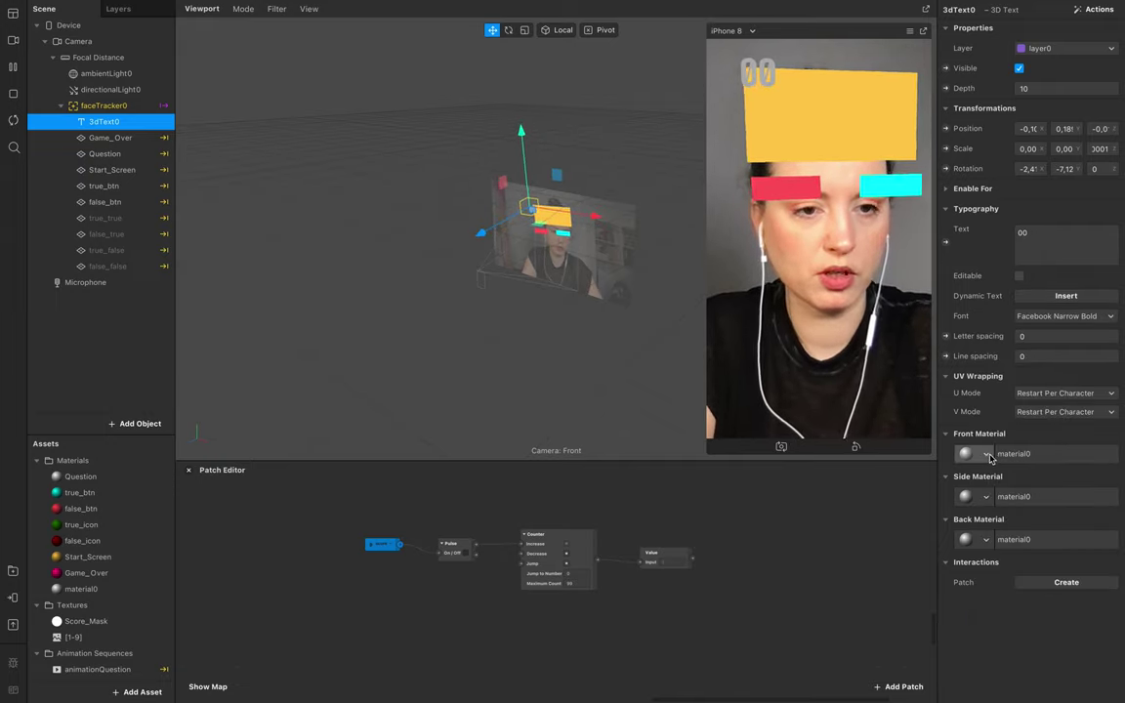
# Rename the 3D text object as Score
pyautogui.doubleClick(74, 590)
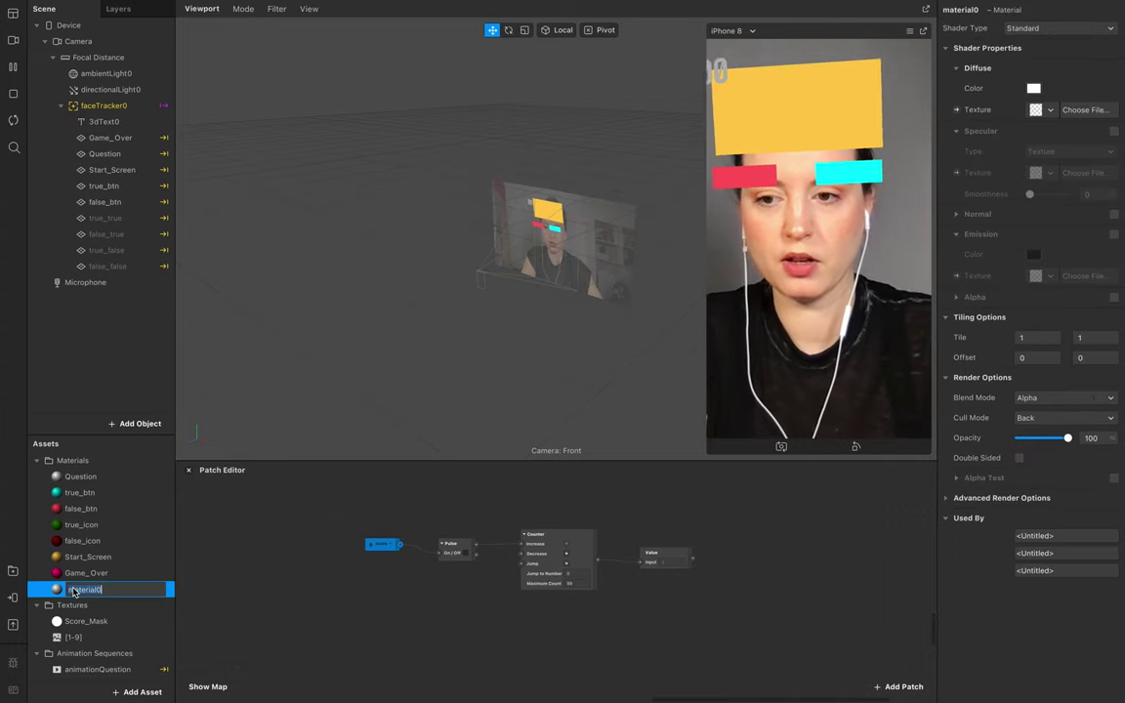
pyautogui.doubleClick(122, 122)
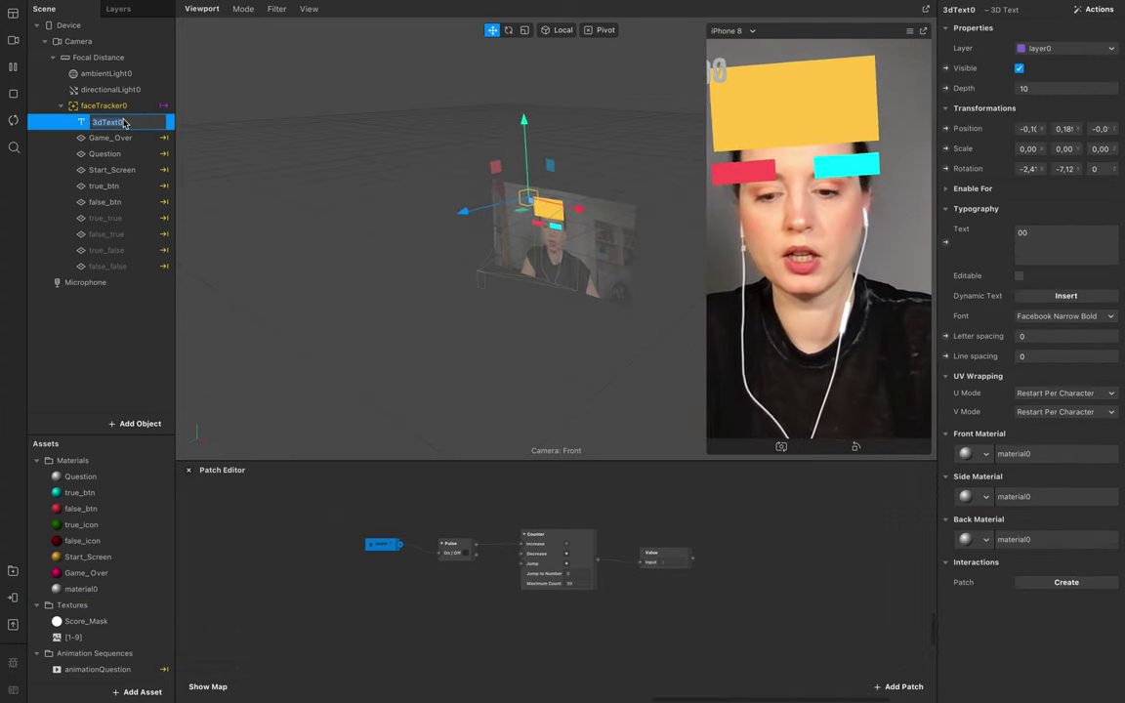
pyautogui.write('Sco')
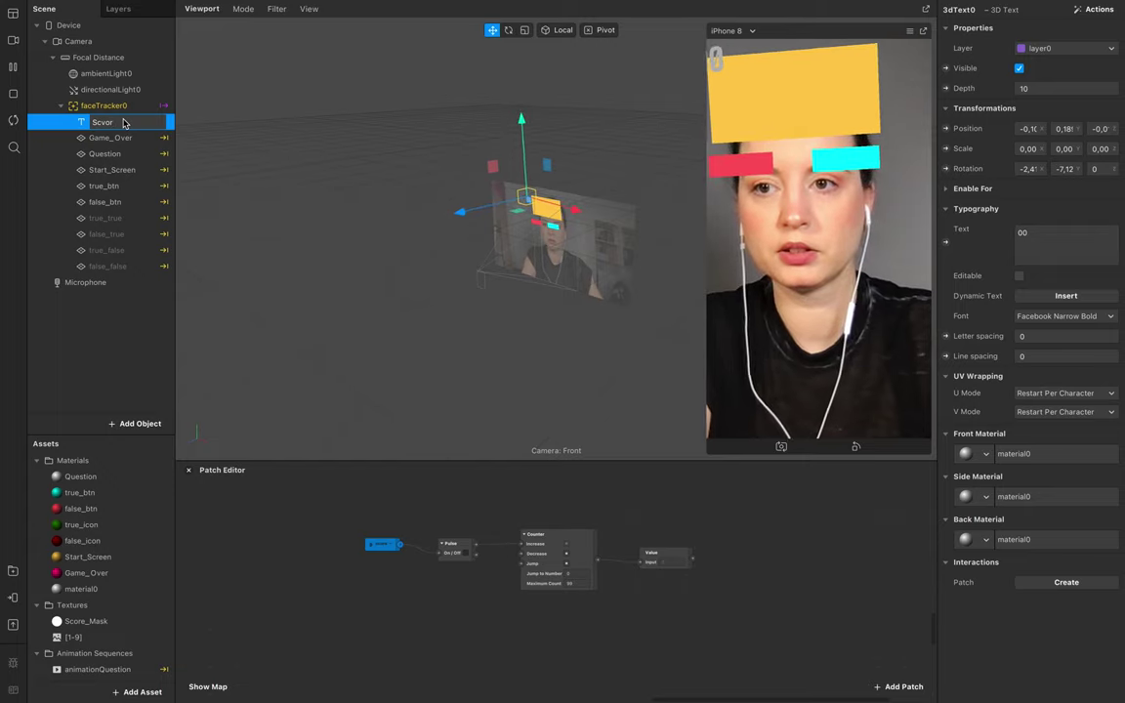
pyautogui.write('re')
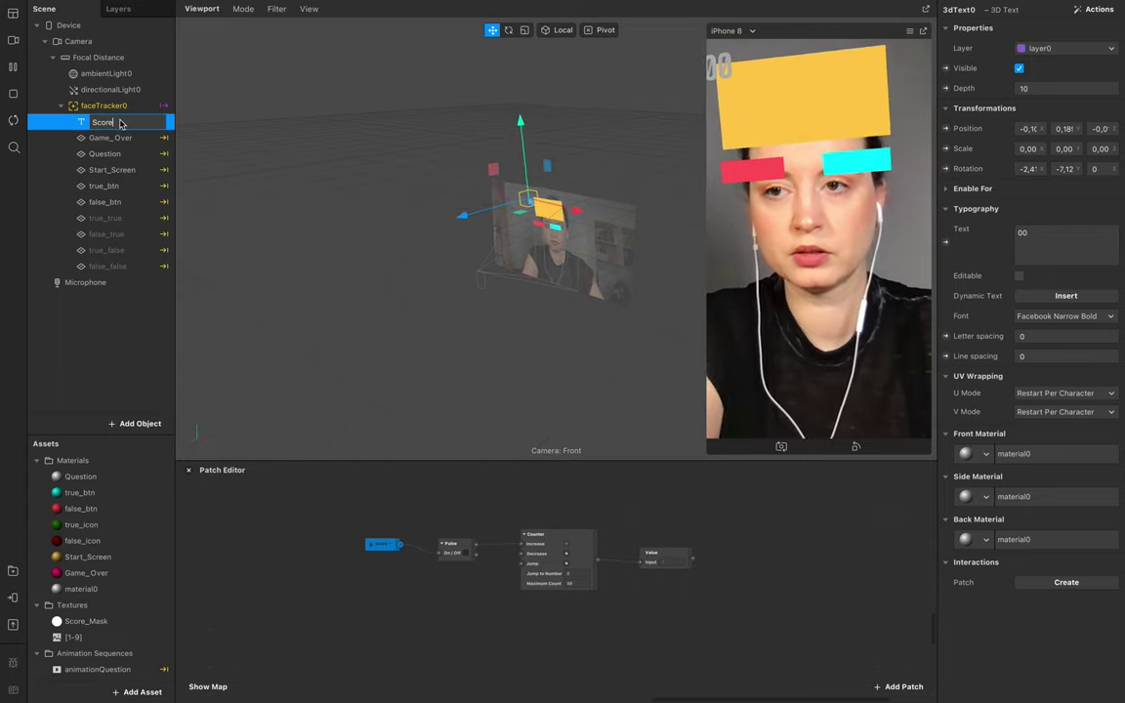
# Rename the 3D text's material, material0, as Score
pyautogui.click(81, 478)
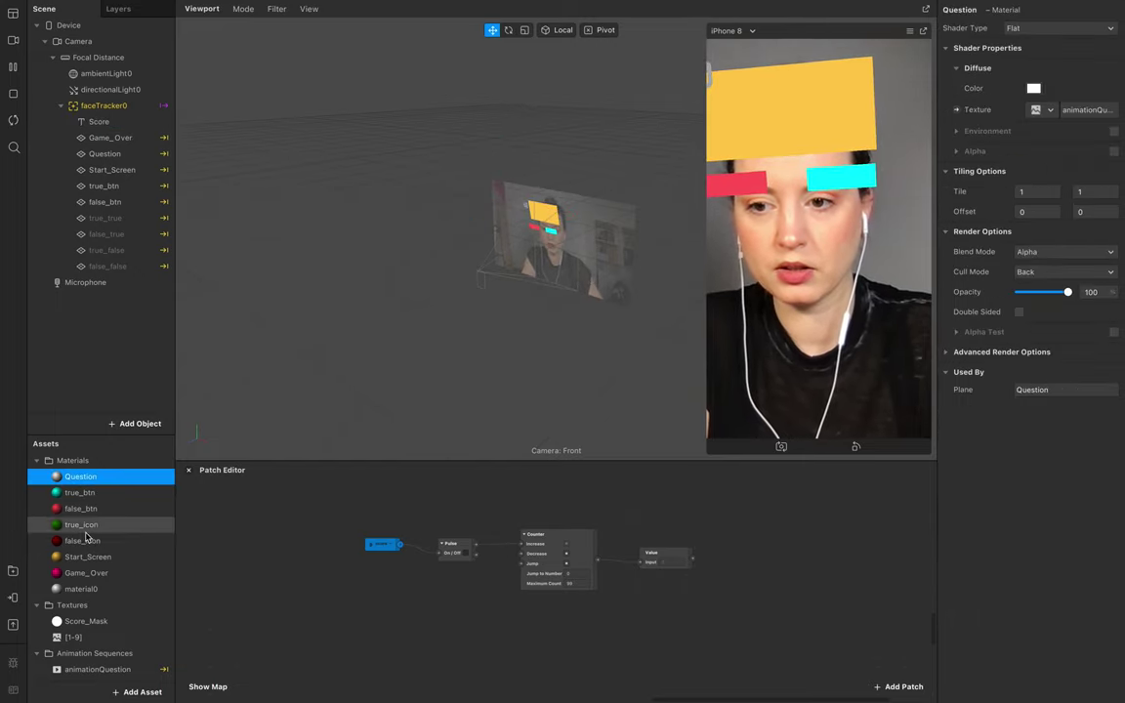
pyautogui.doubleClick(88, 589)
pyautogui.write('Sco')
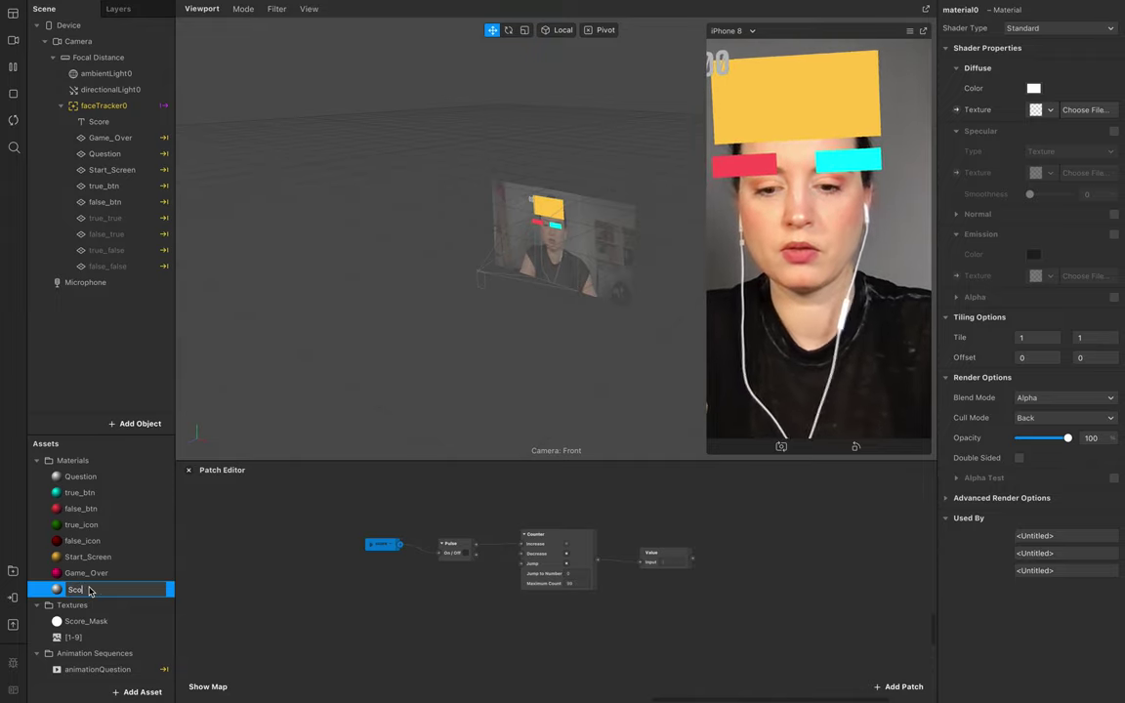
pyautogui.write('re')
pyautogui.press('Return')
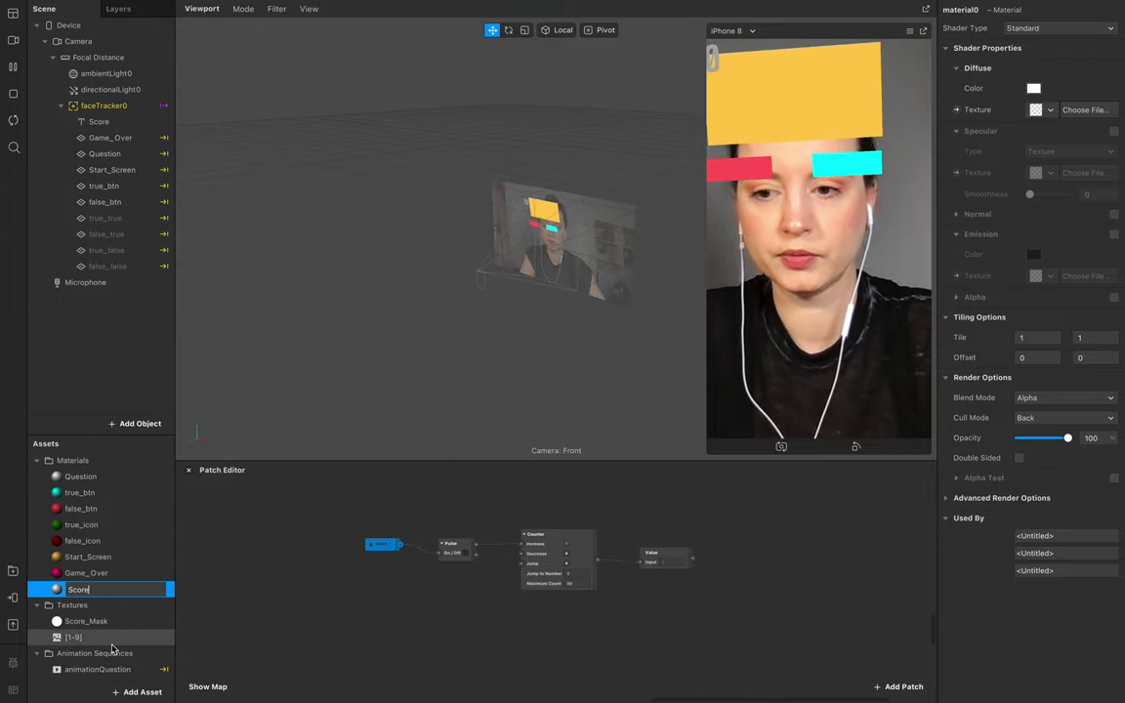
# Set the Score material's diffuse color to magenta pink
pyautogui.click(1033, 88)
pyautogui.click(283, 410)
pyautogui.click(293, 547)
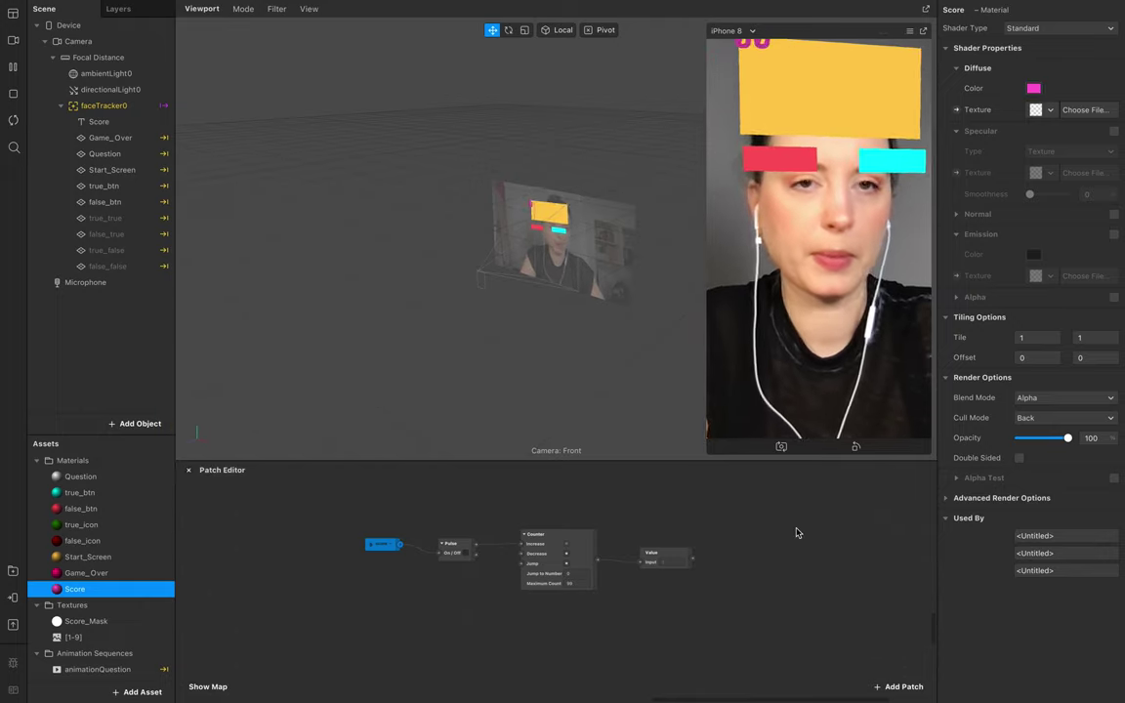
# Create a new JavaScript script in the project's assets
pyautogui.rightClick(137, 605)
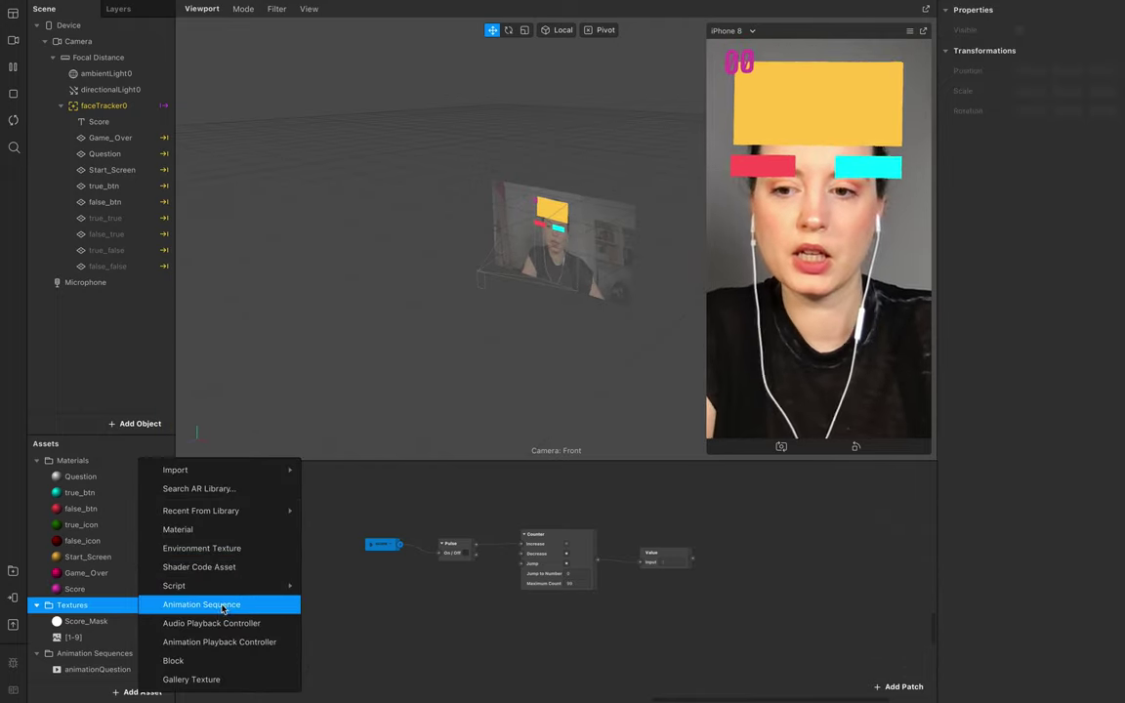
pyautogui.moveTo(192, 587)
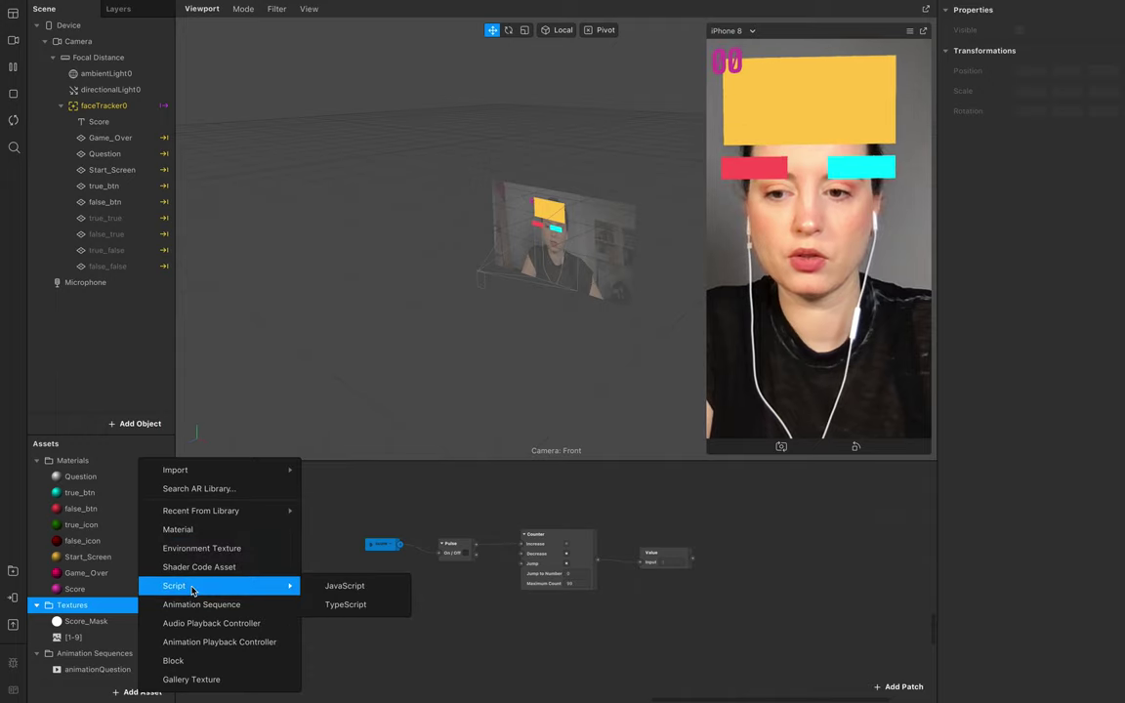
pyautogui.click(351, 587)
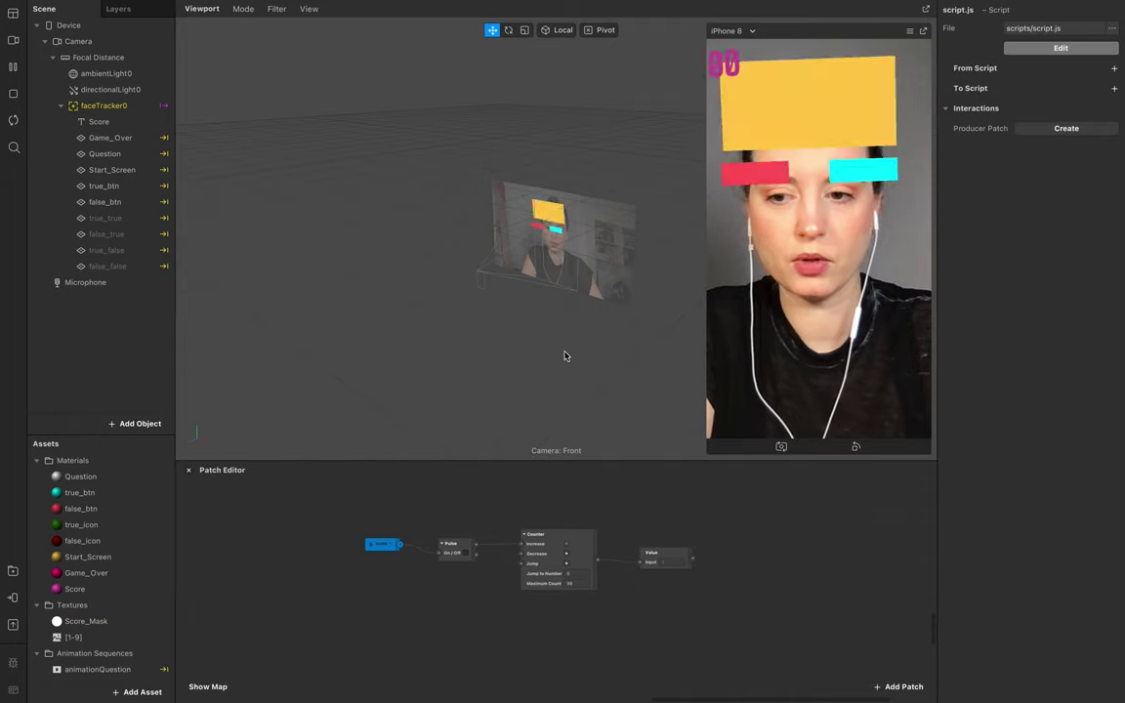
pyautogui.scroll(-1, 127, 641)
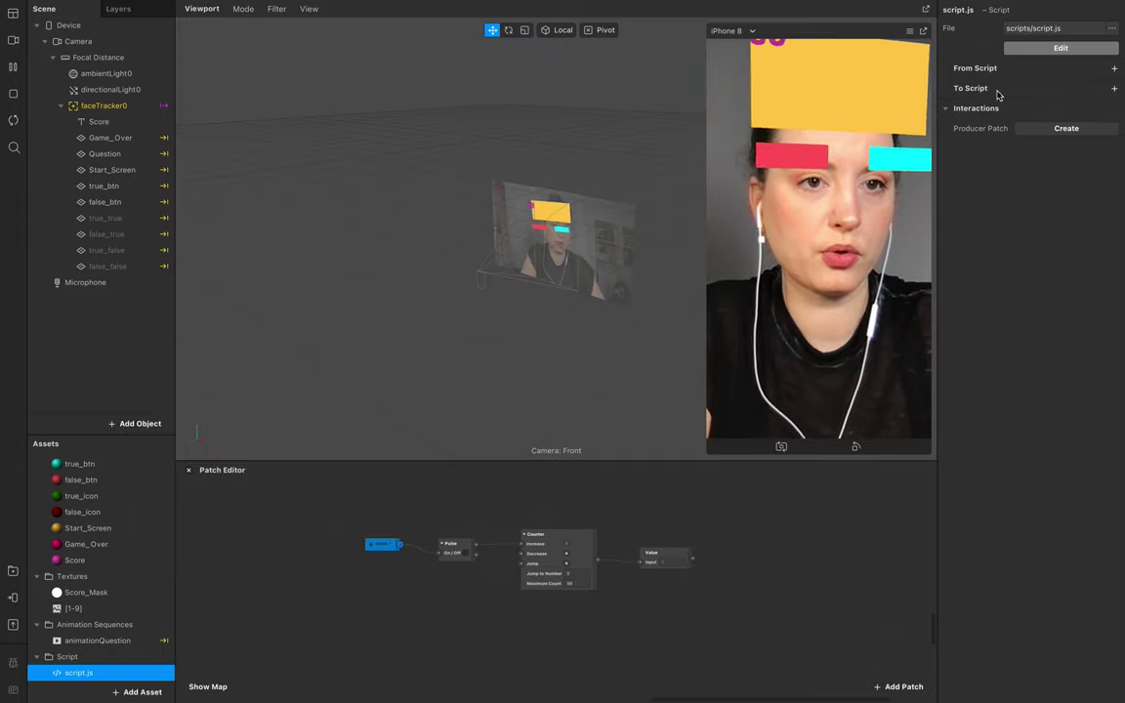
# Add a To Script variable of type Number to script.js, name it Number and create its patch
pyautogui.click(1114, 88)
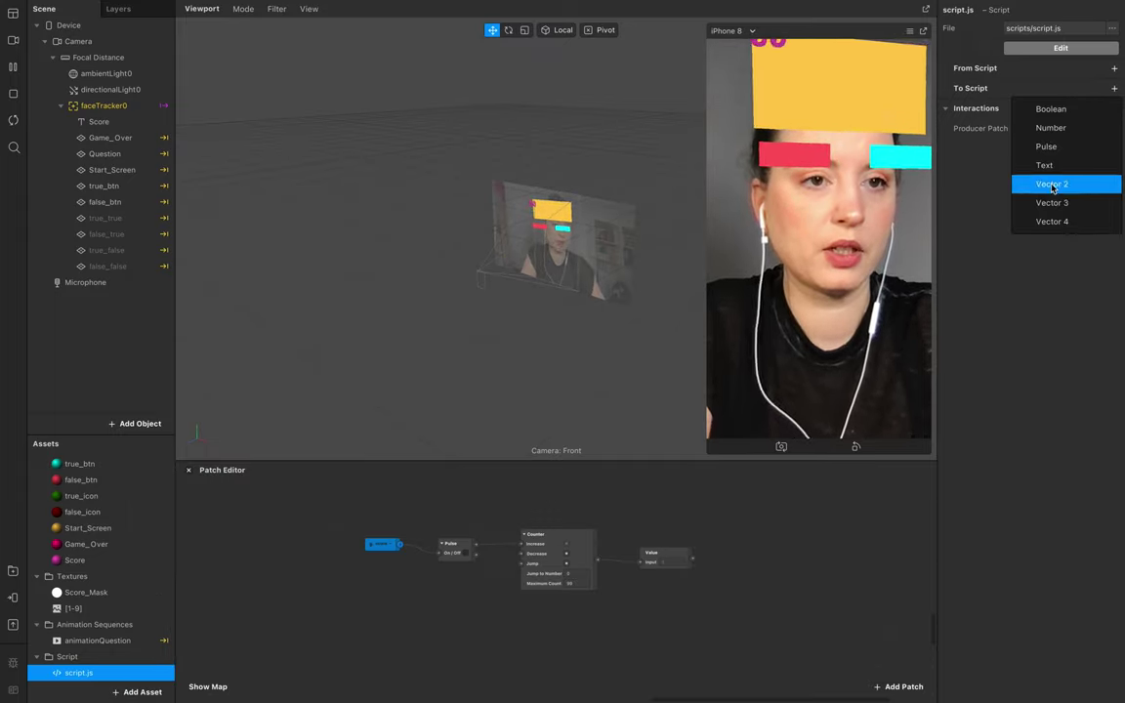
pyautogui.click(1072, 129)
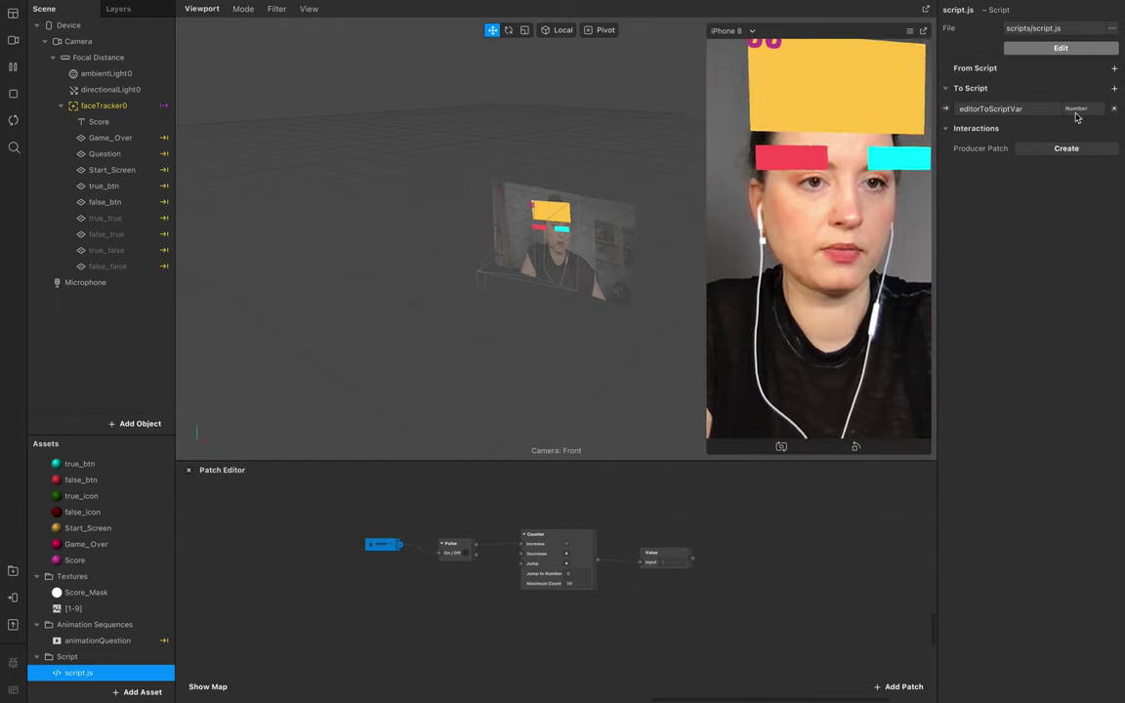
pyautogui.click(1019, 109)
pyautogui.click(1030, 109)
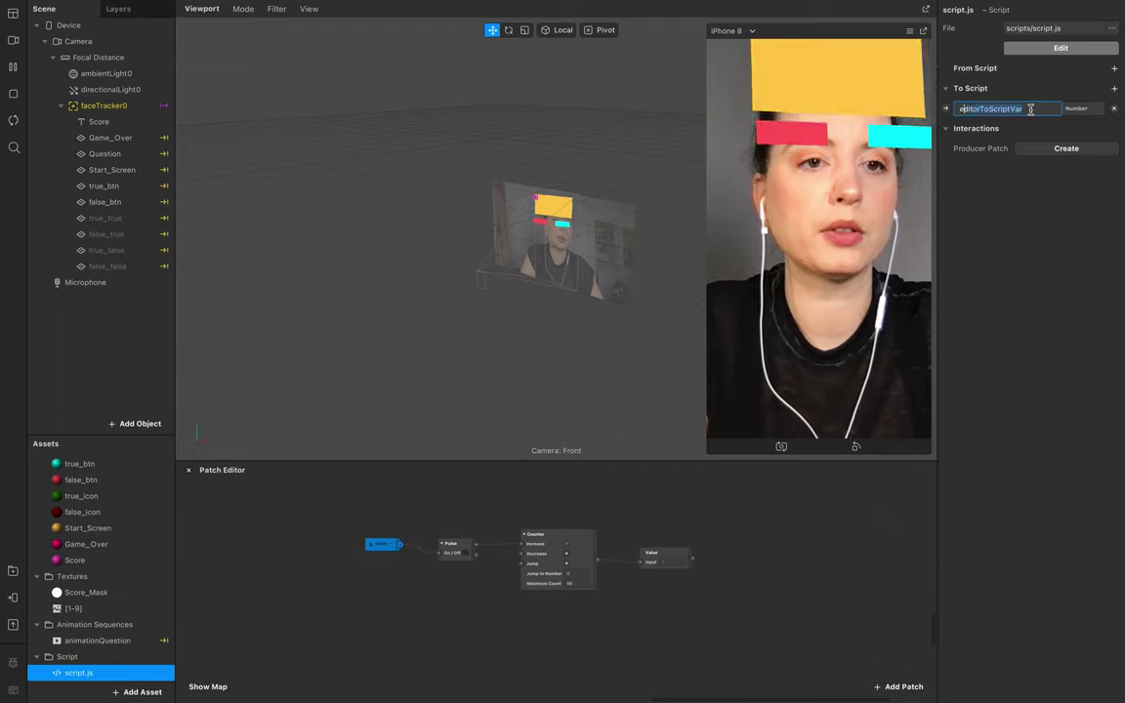
pyautogui.write('Number')
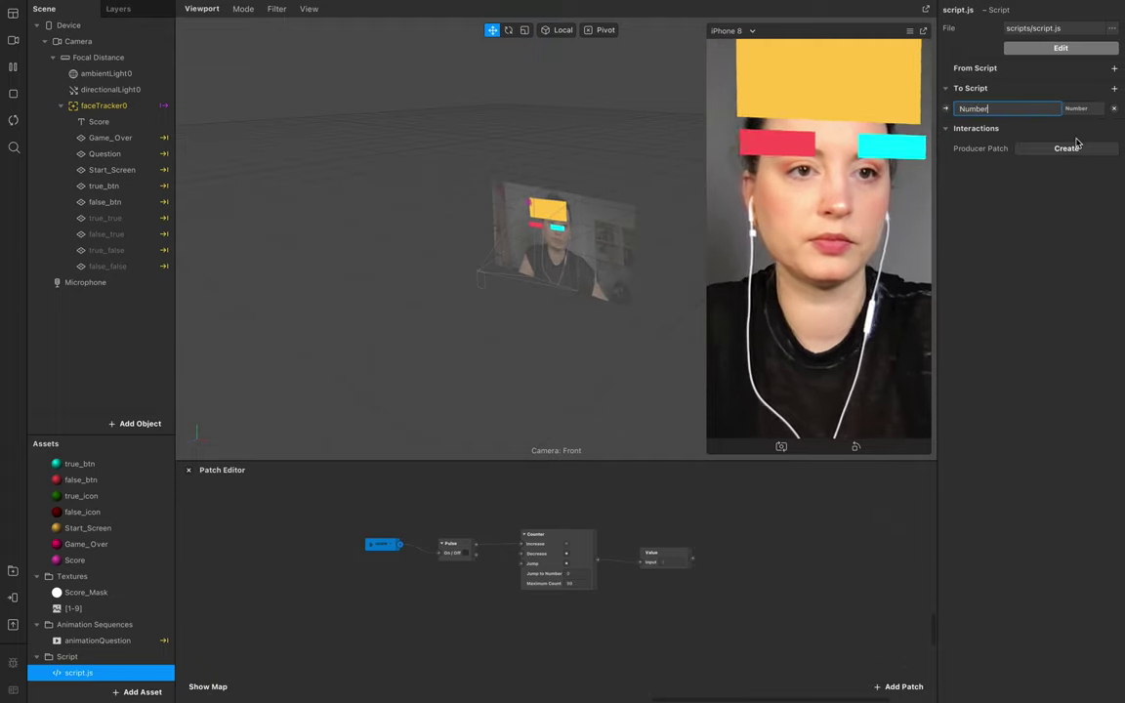
pyautogui.click(945, 108)
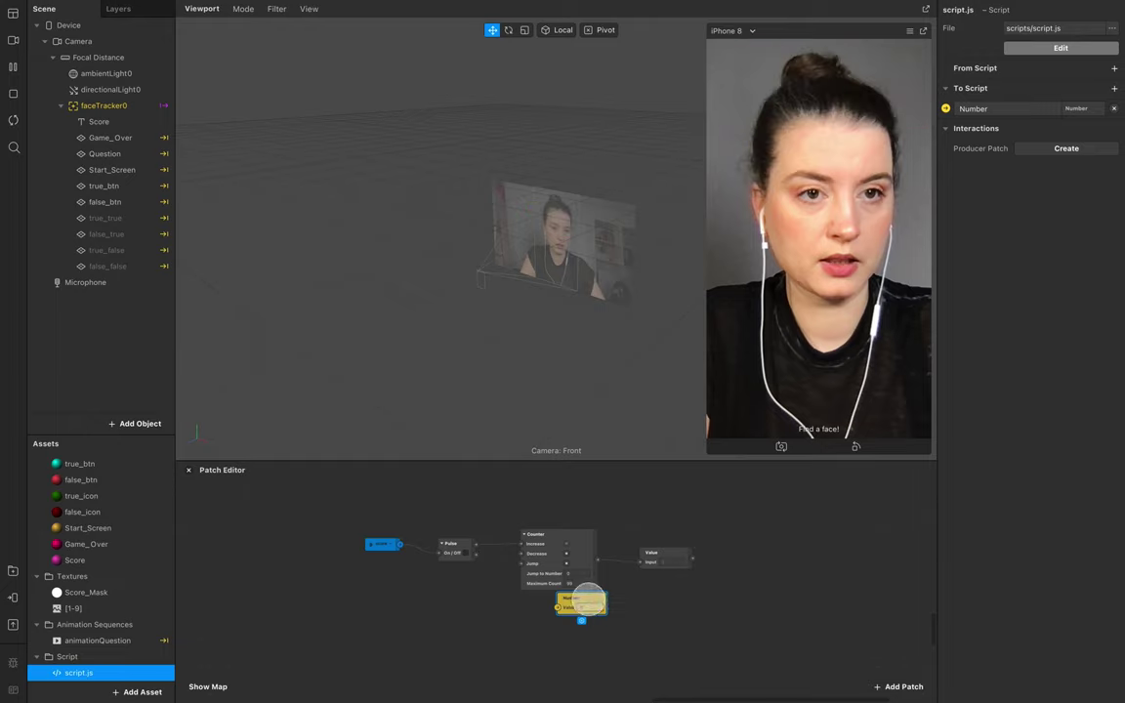
# Connect the Counter's count output to the Number script patch and delete the Value patch between them
pyautogui.moveTo(589, 597); pyautogui.dragTo(717, 555)
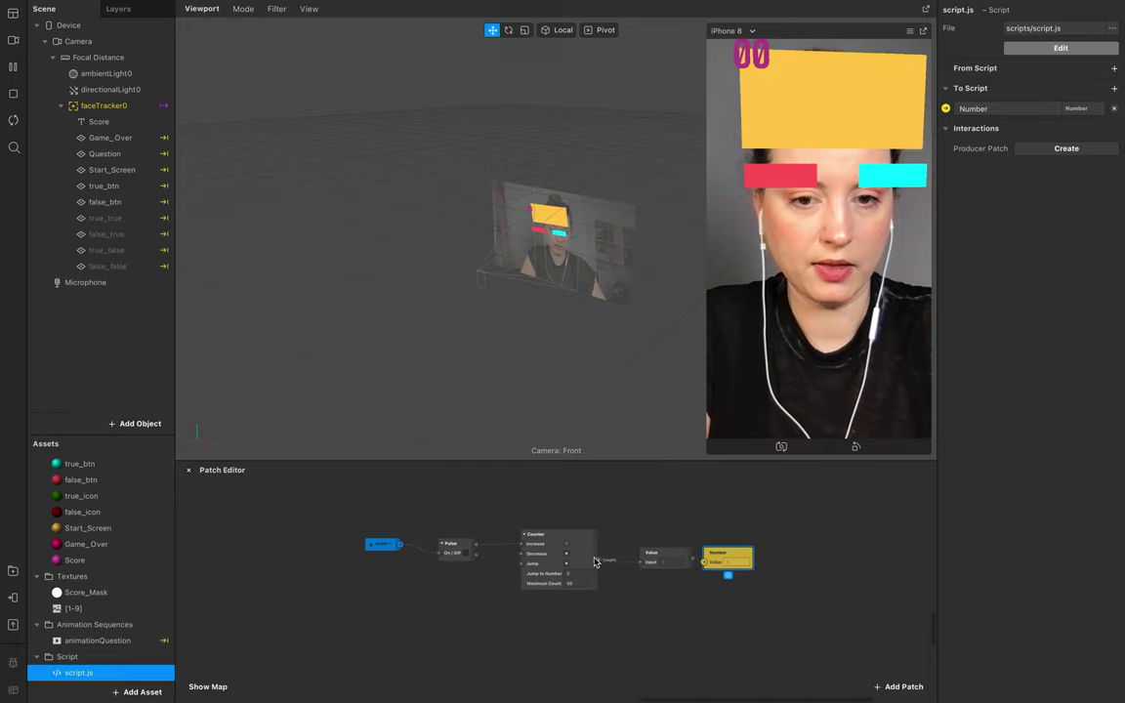
pyautogui.moveTo(595, 561); pyautogui.dragTo(674, 557)
pyautogui.click(675, 556)
pyautogui.press('Delete')
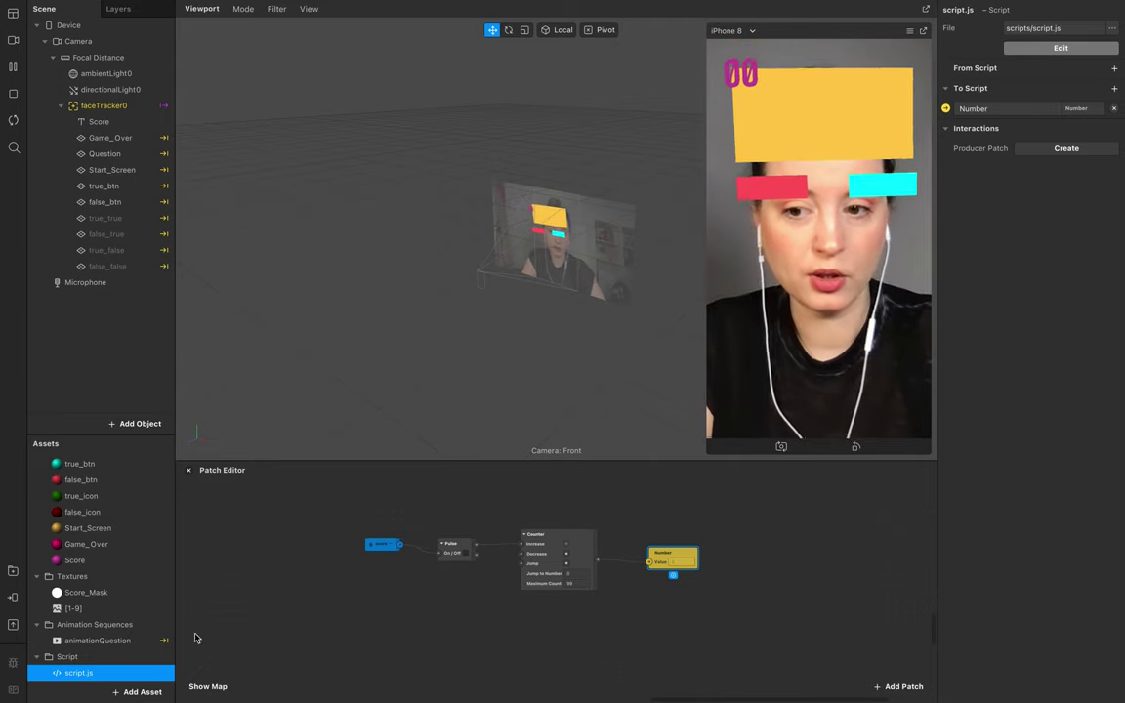
# Open script.js in the Brackets code editor and replace all its template code with a first line starting const Scene = require
pyautogui.doubleClick(73, 674)
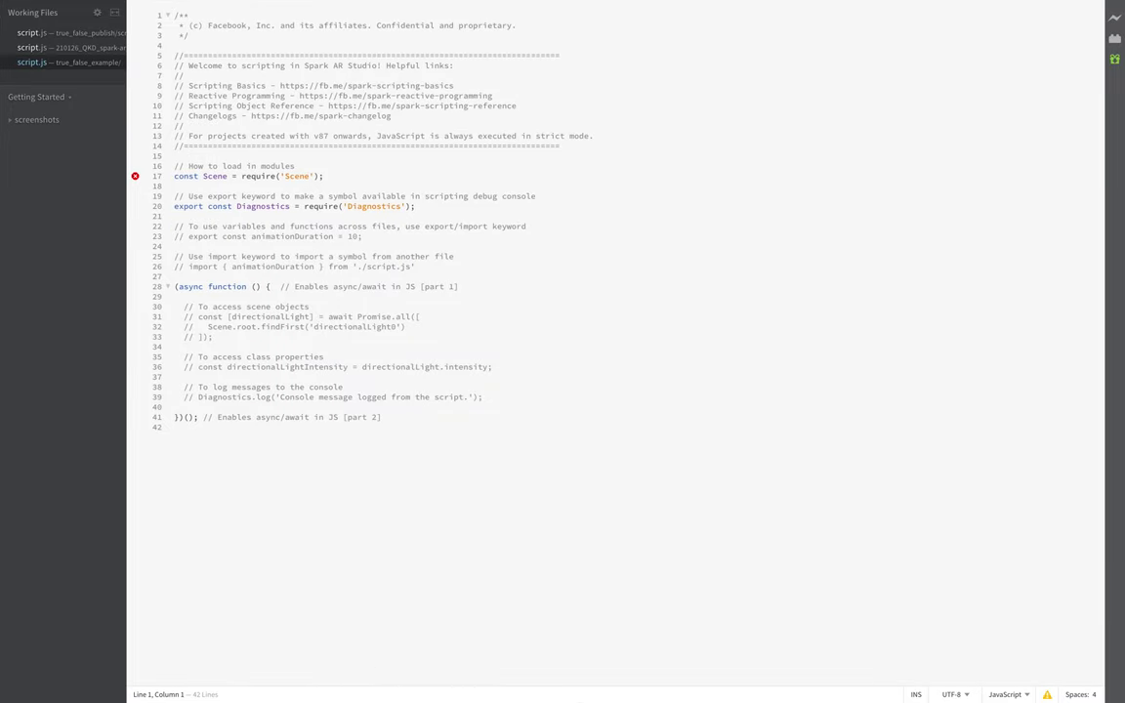
pyautogui.moveTo(607, 683)
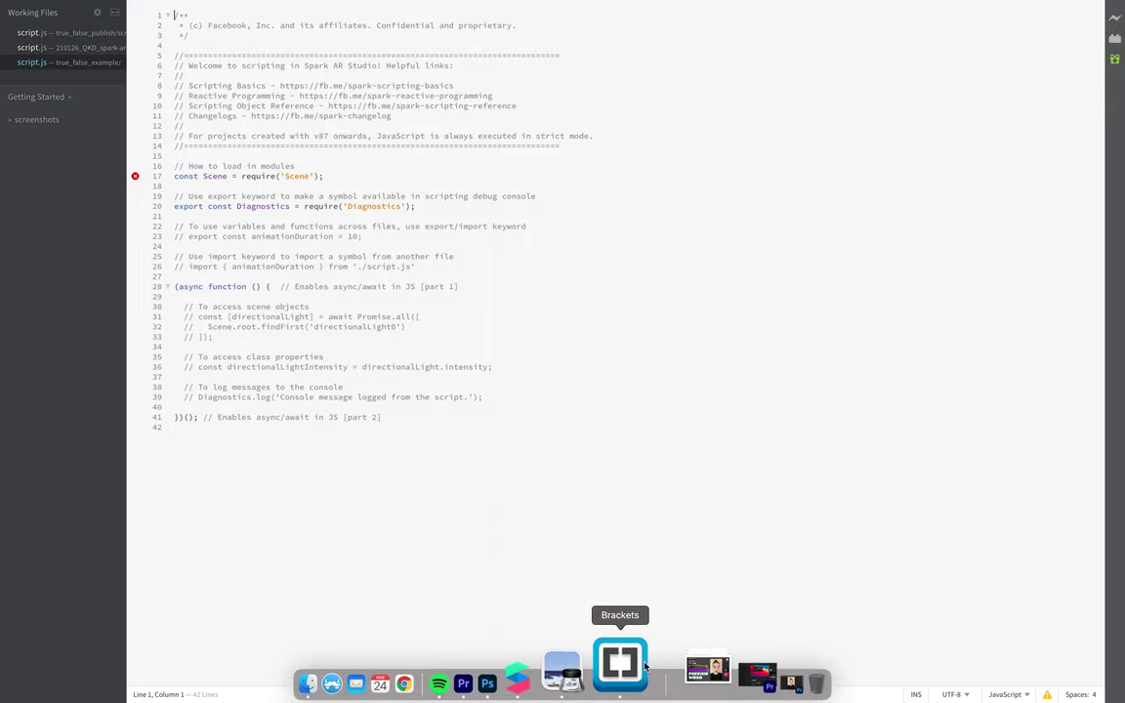
pyautogui.click(423, 426)
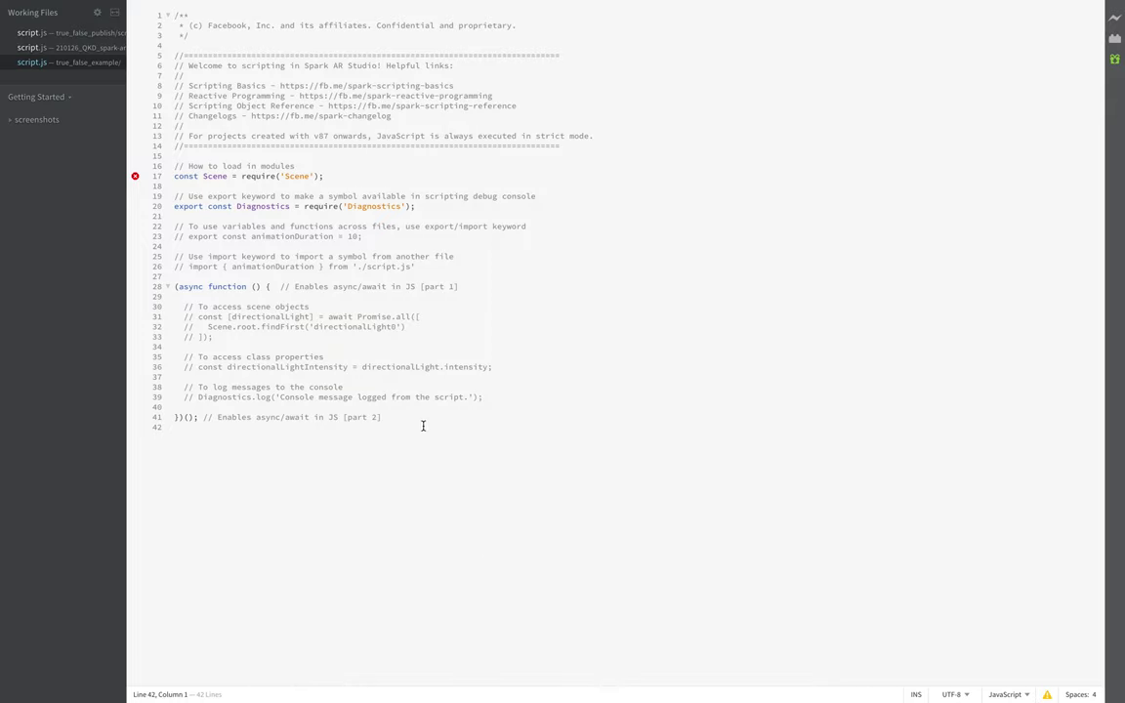
pyautogui.press('super+a')
pyautogui.press('BackSpace')
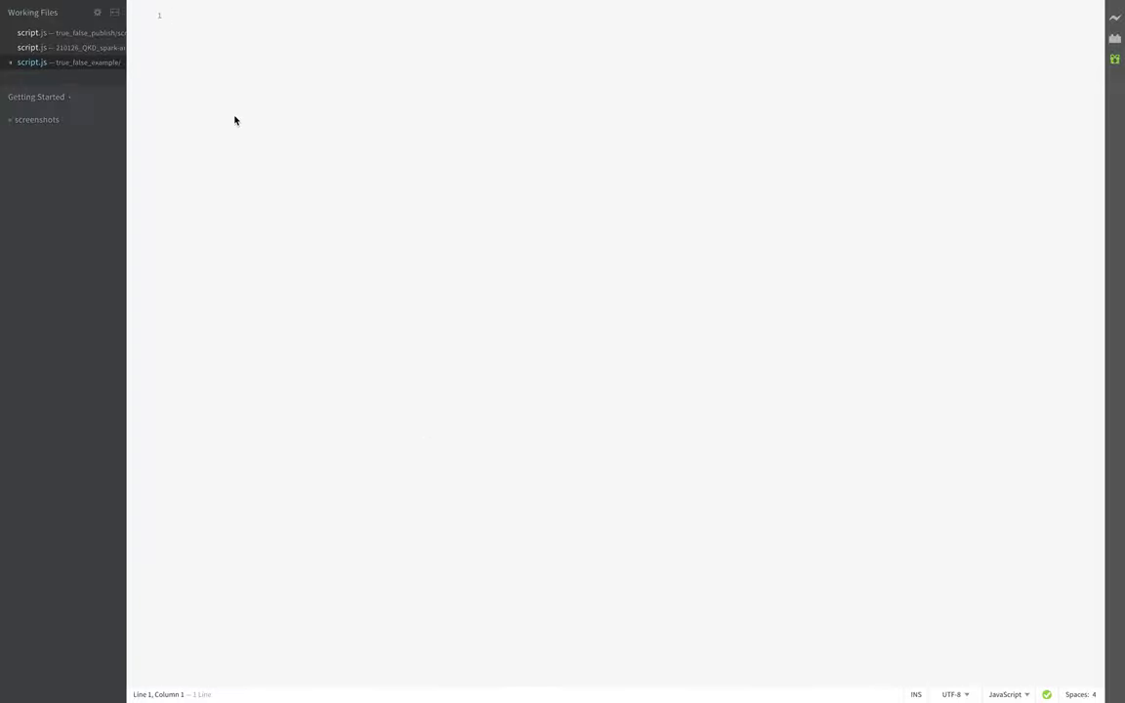
pyautogui.write('const Scene = requ')
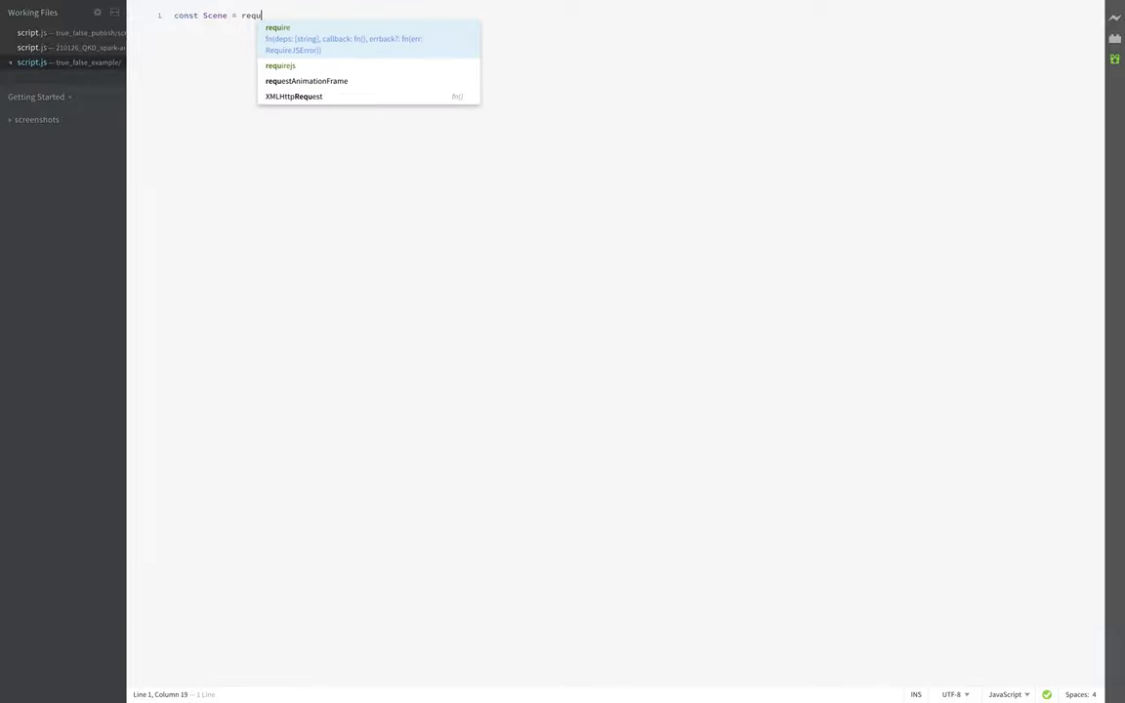
pyautogui.press('Return')
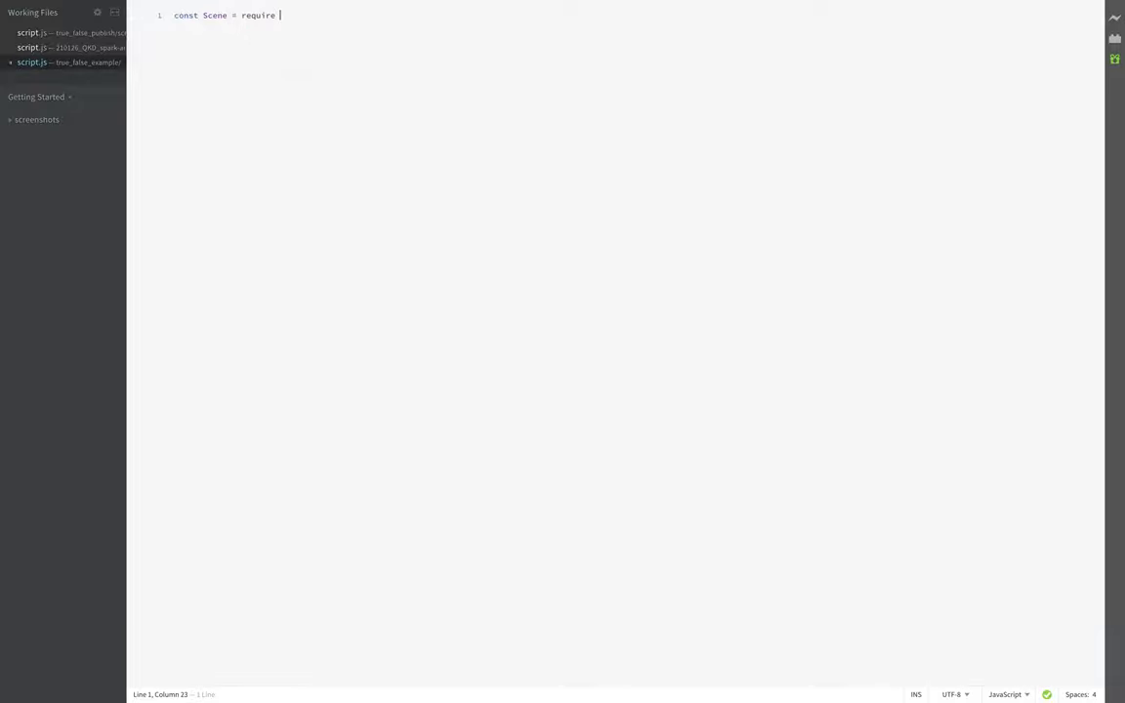
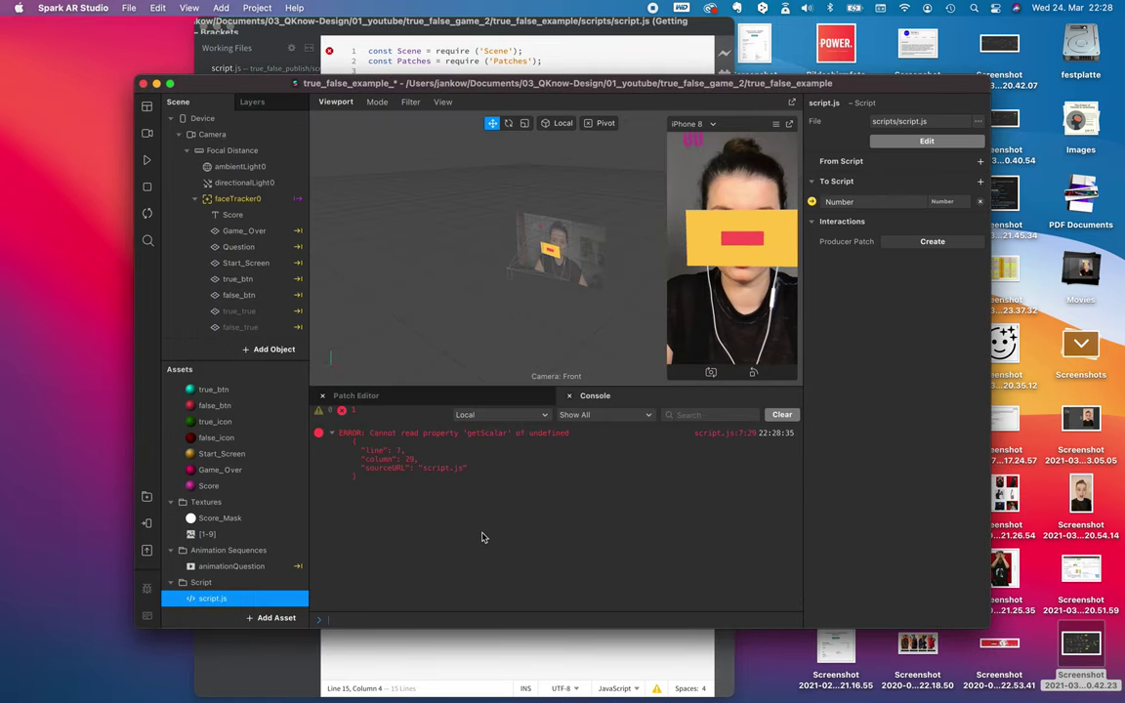
# In Brackets, correct Patches.output to Patches.outputs on line 7 of script.js, save it and return to Spark AR Studio in full screen
pyautogui.click(454, 656)
pyautogui.click(475, 111)
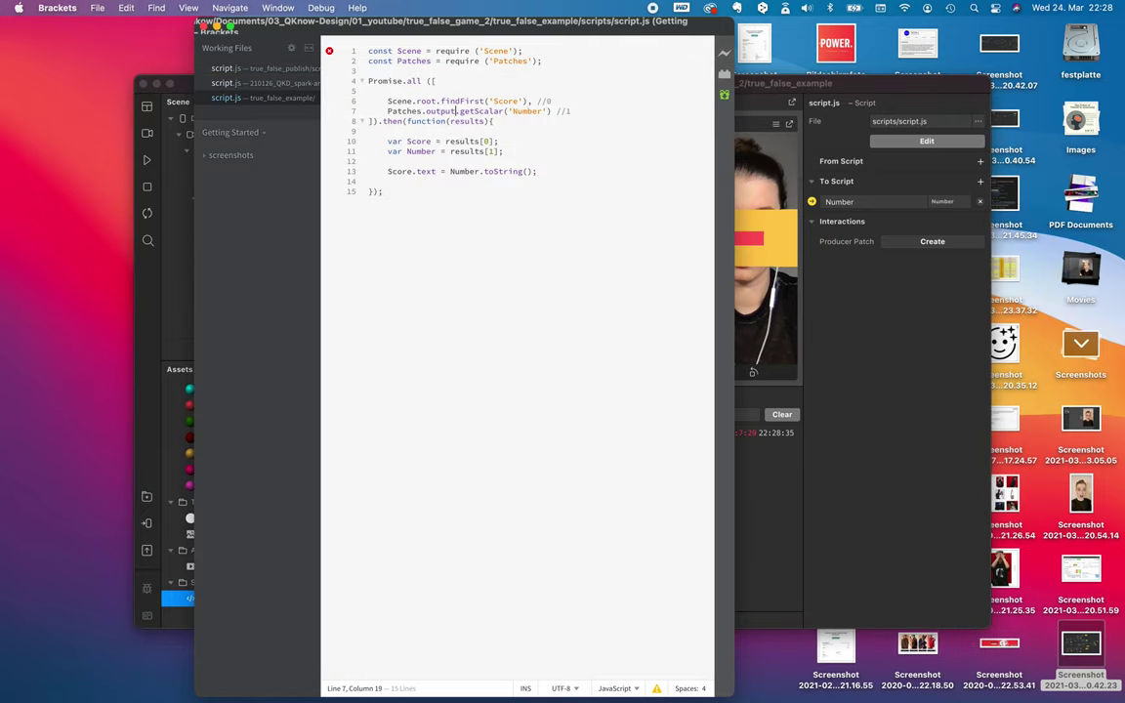
pyautogui.write('s')
pyautogui.click(559, 211)
pyautogui.press('super+s')
pyautogui.click(783, 540)
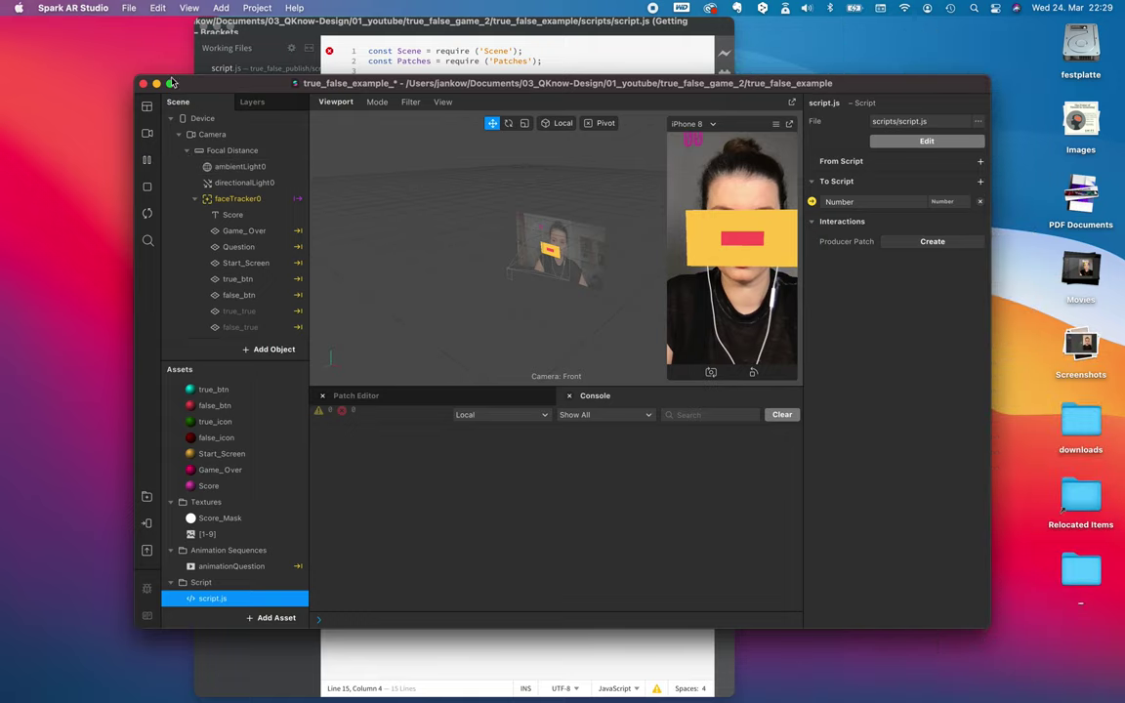
pyautogui.click(170, 86)
pyautogui.click(170, 84)
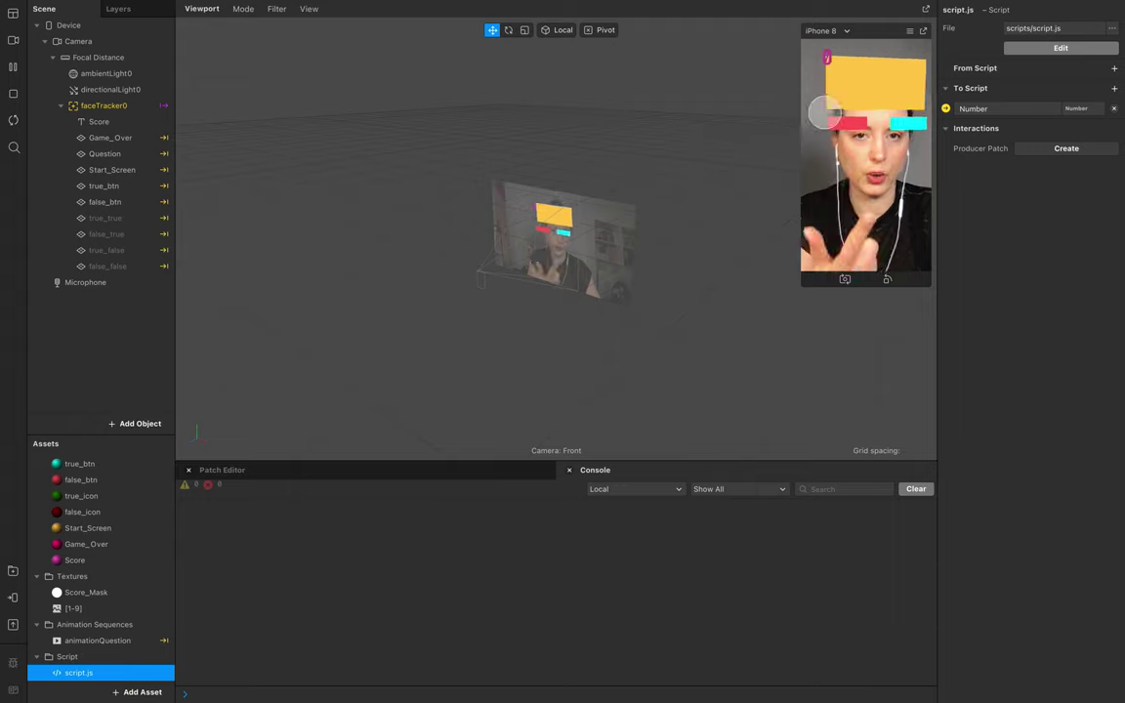
# Show the patch graph and examine the Number patch and the Score 3D text's script-driven Text property
pyautogui.click(313, 476)
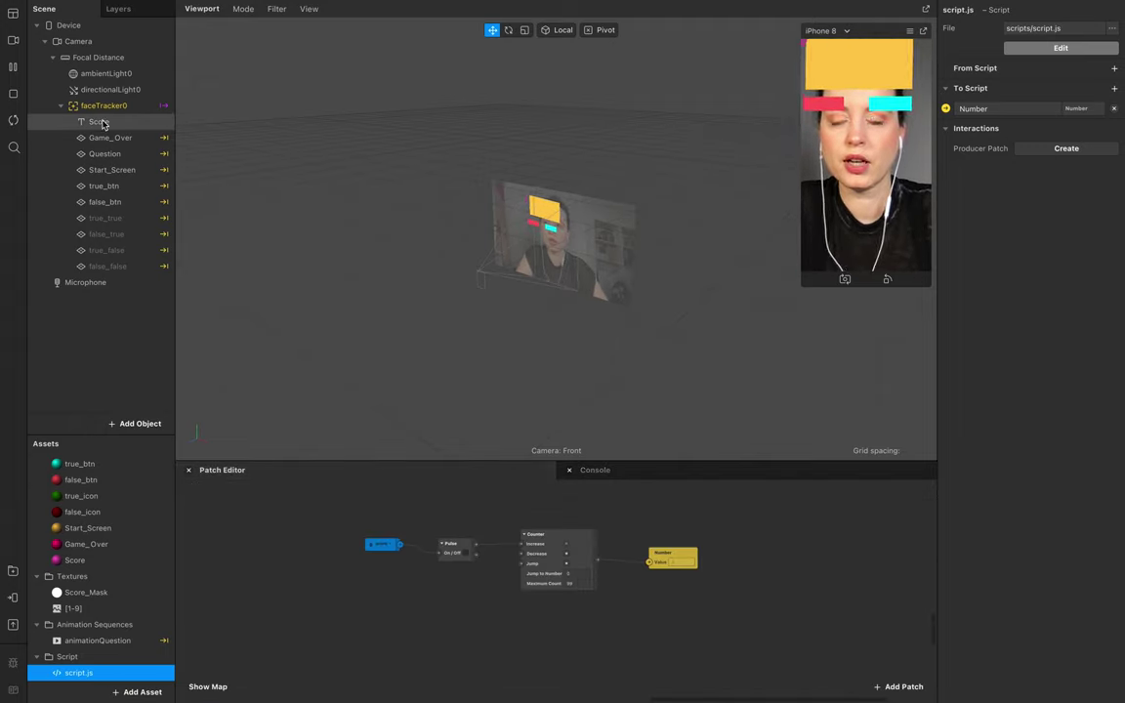
pyautogui.click(683, 564)
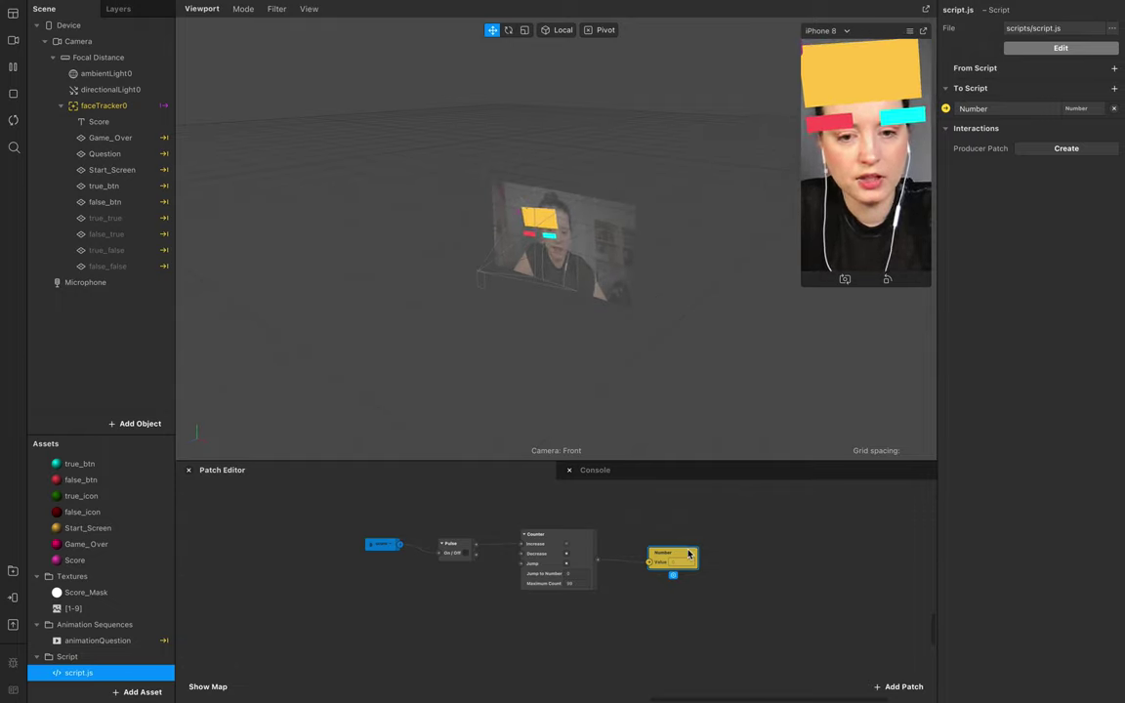
pyautogui.doubleClick(99, 121)
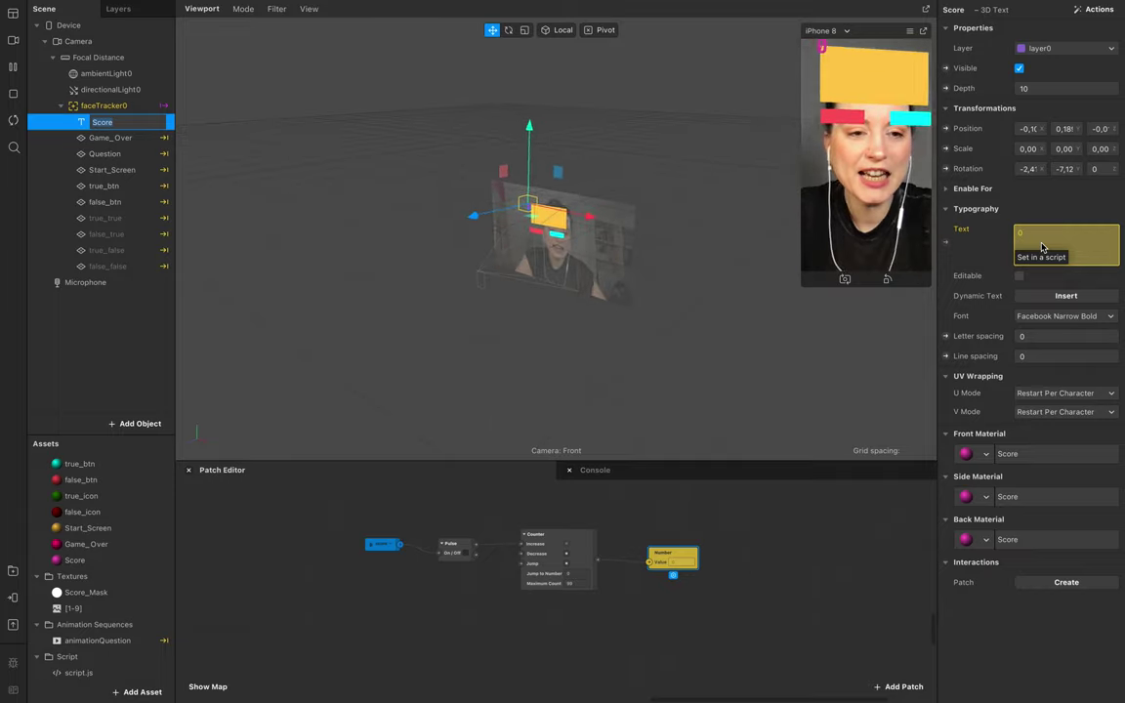
pyautogui.click(604, 633)
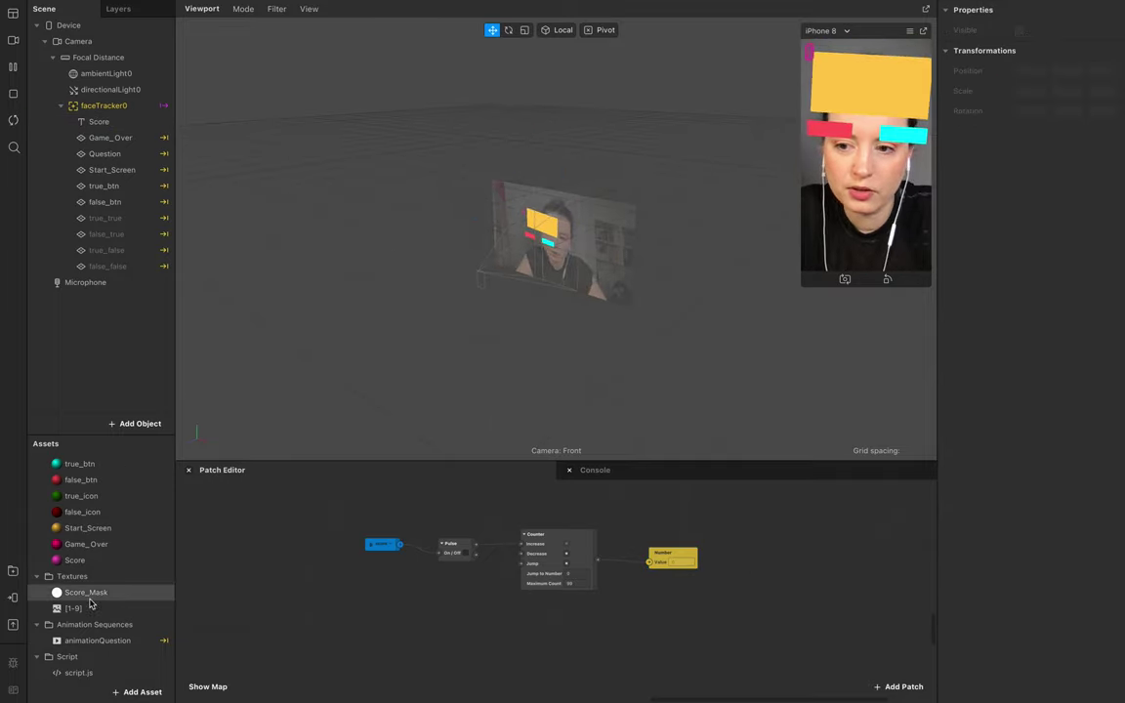
# Change the Score material's diffuse color to Snow white
pyautogui.click(74, 559)
pyautogui.click(1032, 88)
pyautogui.click(315, 354)
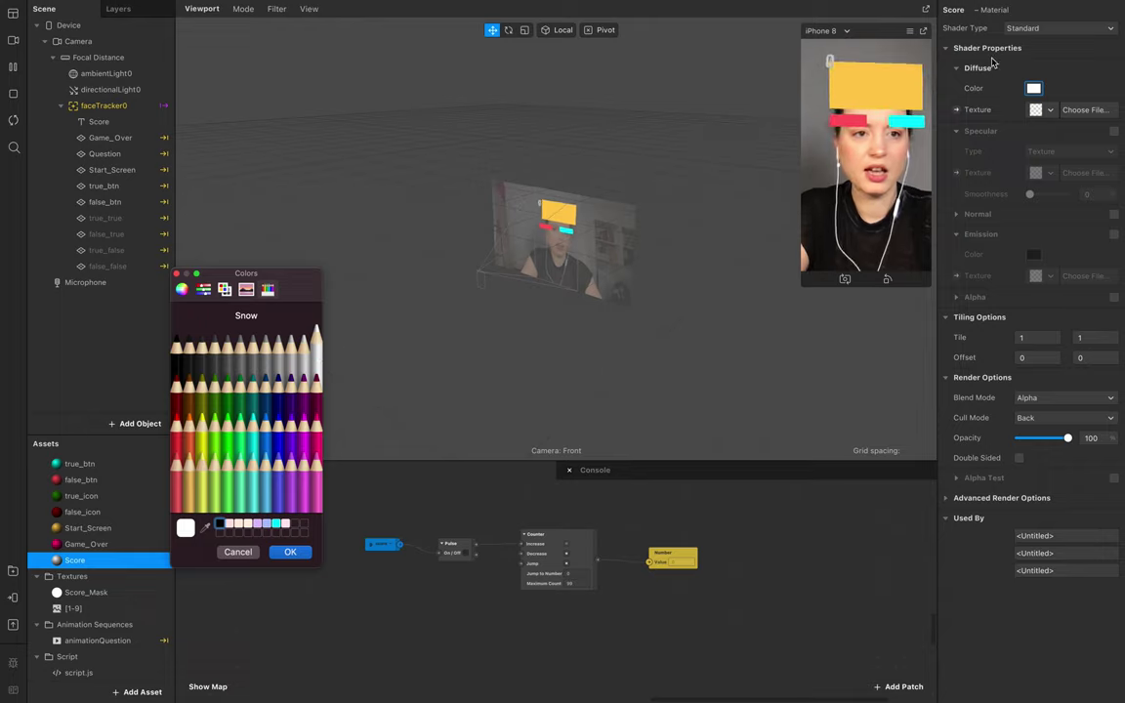
pyautogui.click(1048, 29)
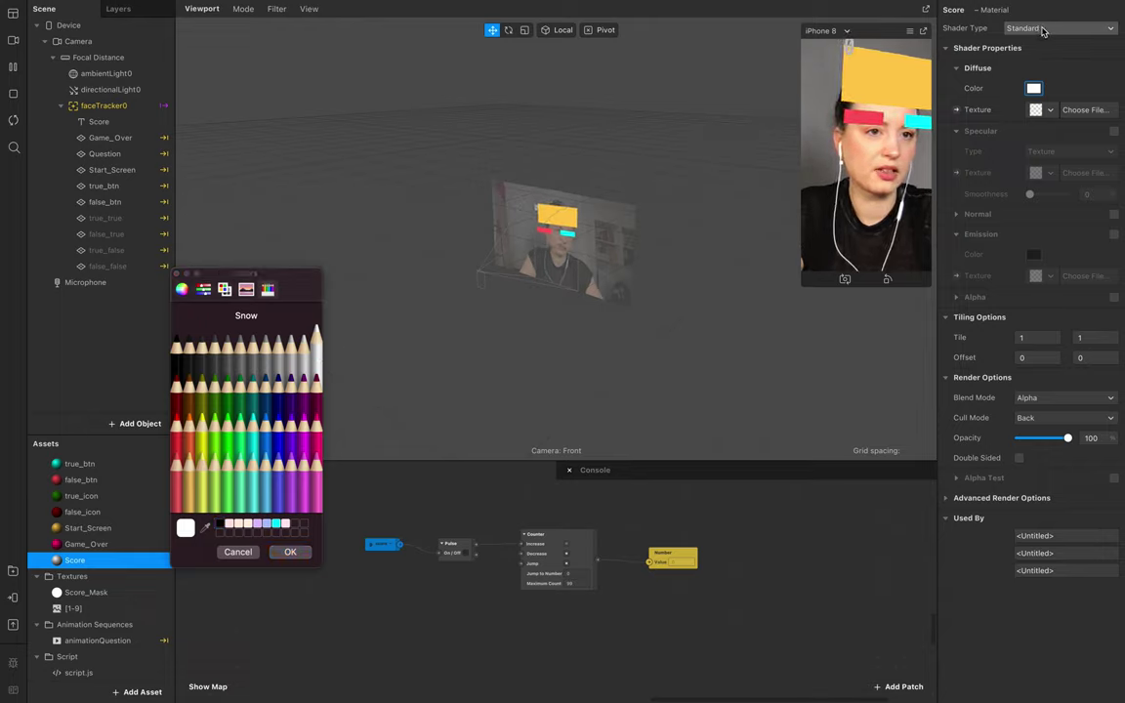
pyautogui.click(295, 553)
# Set the Score material's shader type to Flat and its diffuse color to Licorice black
pyautogui.click(1033, 30)
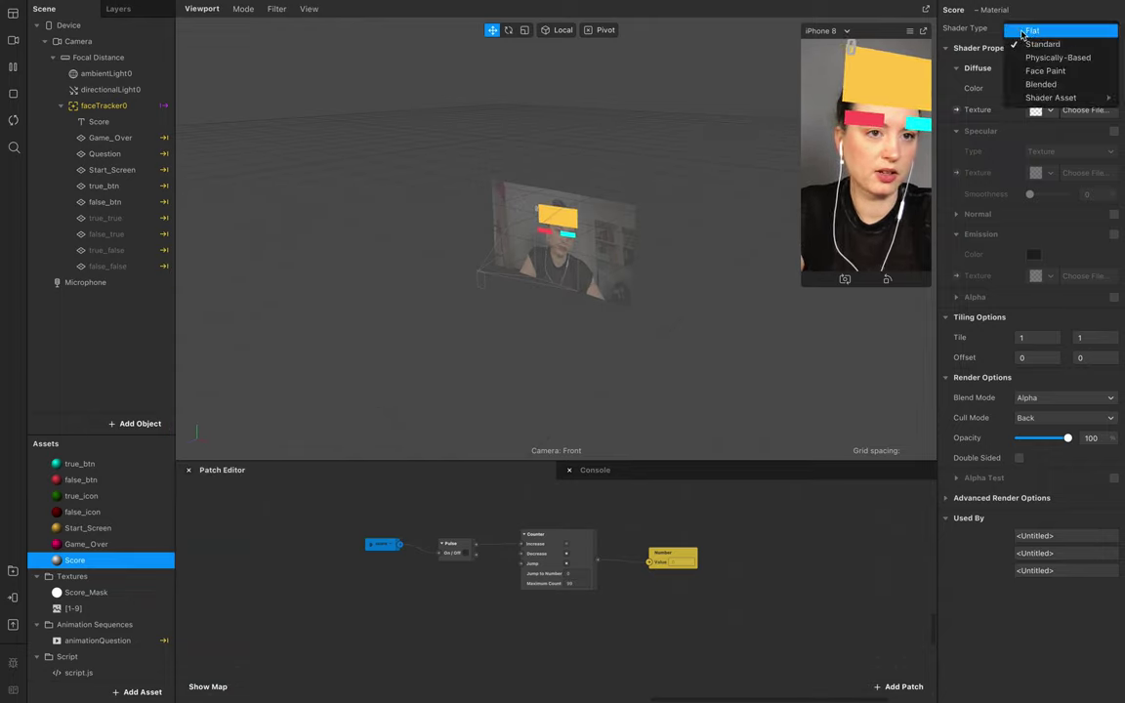
pyautogui.click(1025, 31)
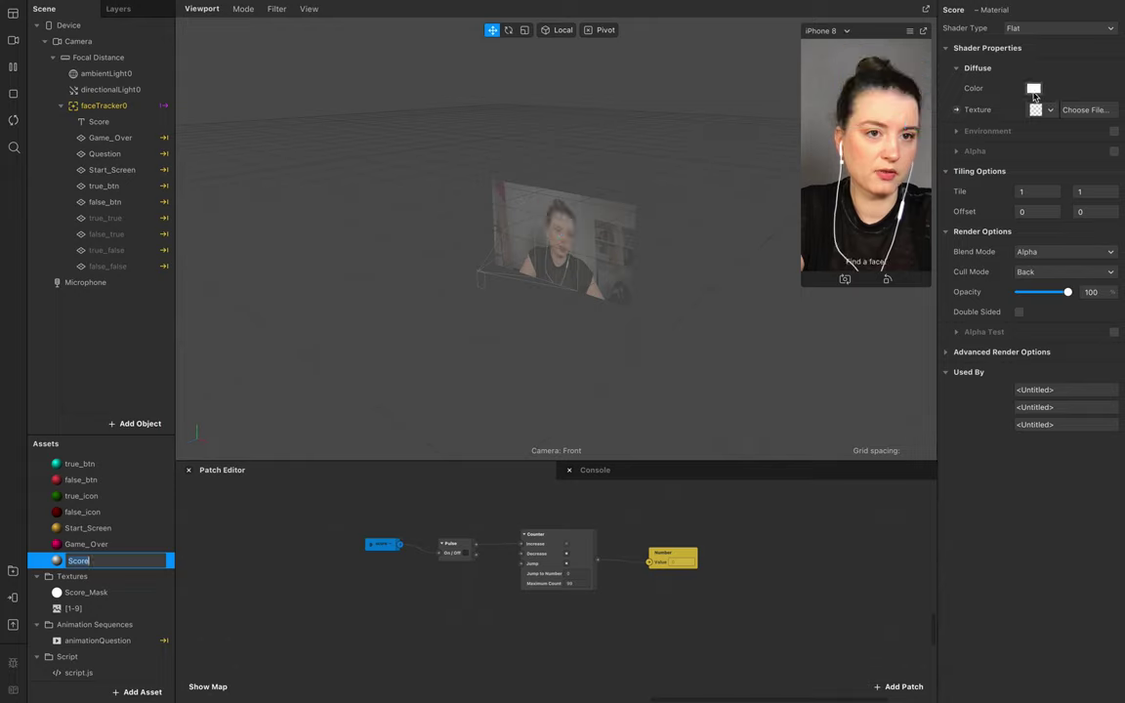
pyautogui.click(1032, 89)
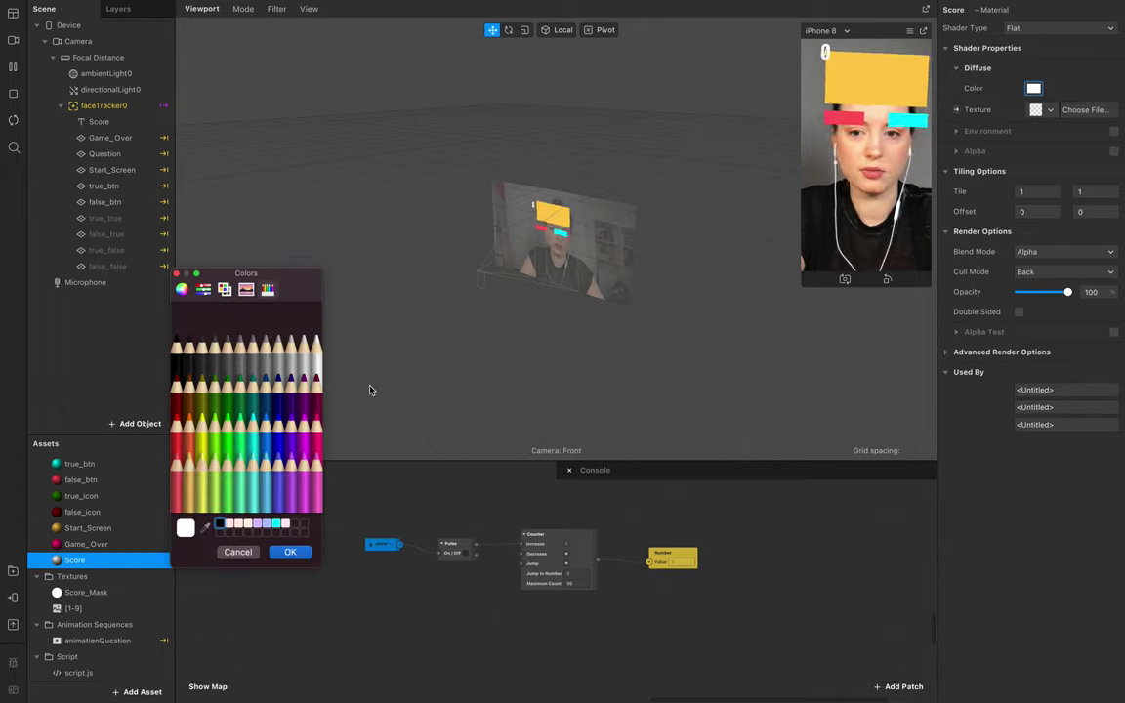
pyautogui.click(307, 455)
pyautogui.click(315, 461)
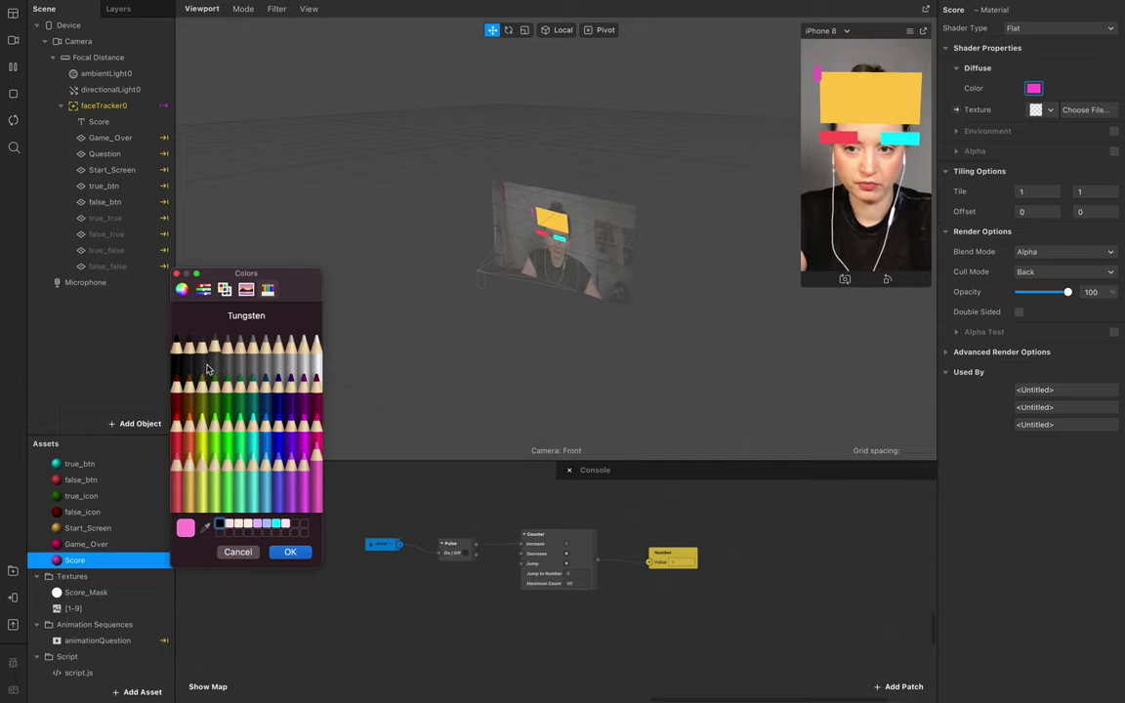
pyautogui.click(176, 366)
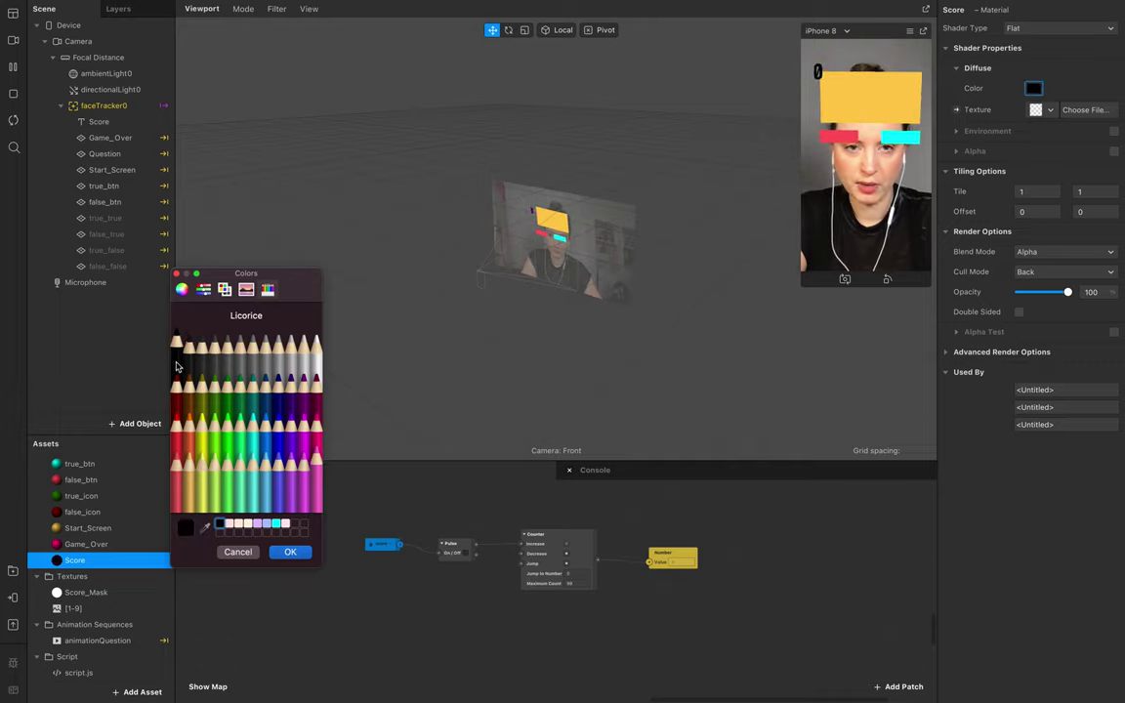
pyautogui.click(289, 552)
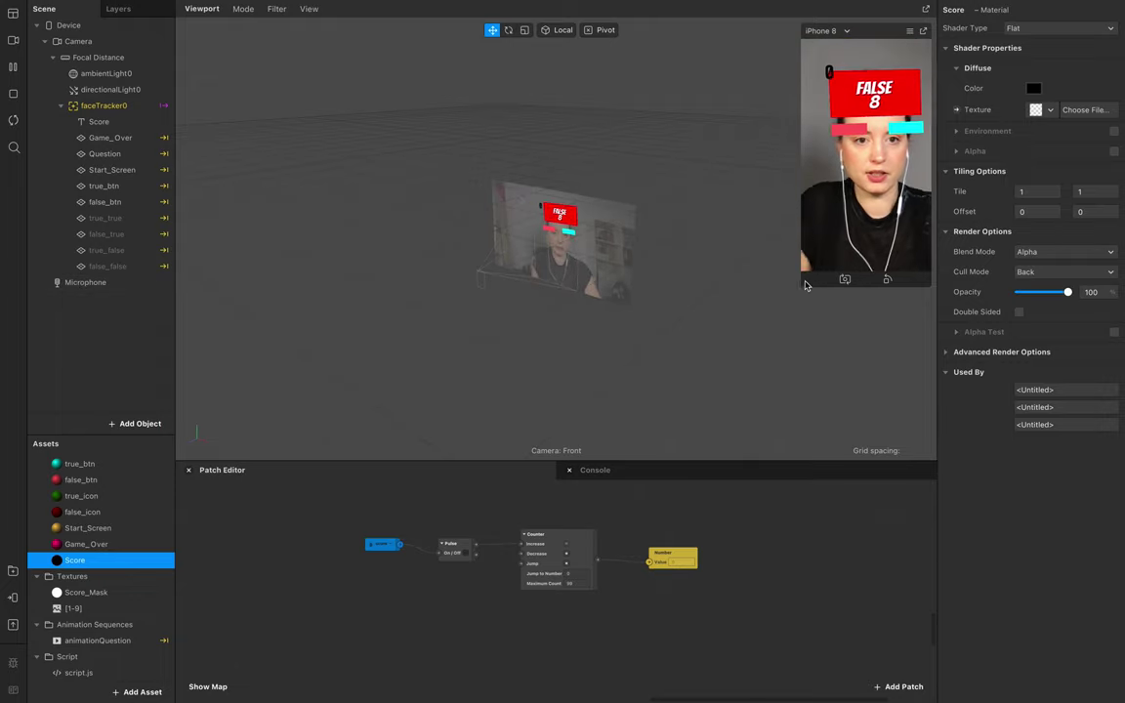
# Enlarge the iPhone 8 preview to test the score counting during play, and shrink the preview again
pyautogui.moveTo(799, 286); pyautogui.dragTo(721, 400)
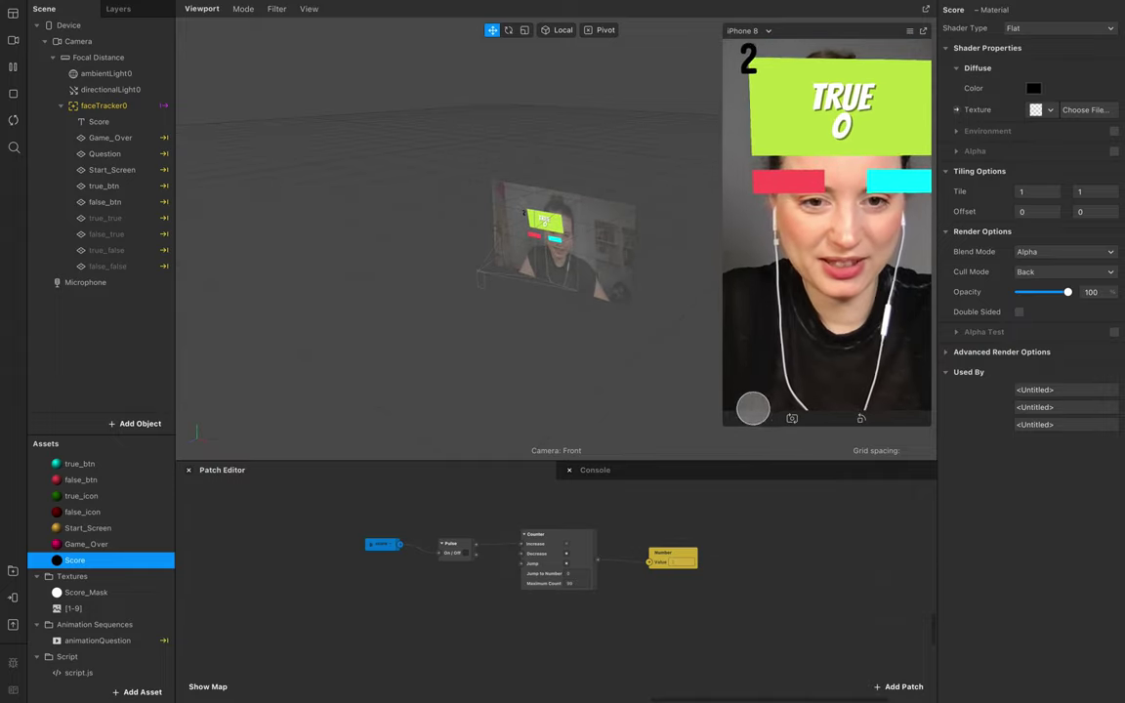
pyautogui.moveTo(722, 425); pyautogui.dragTo(787, 309)
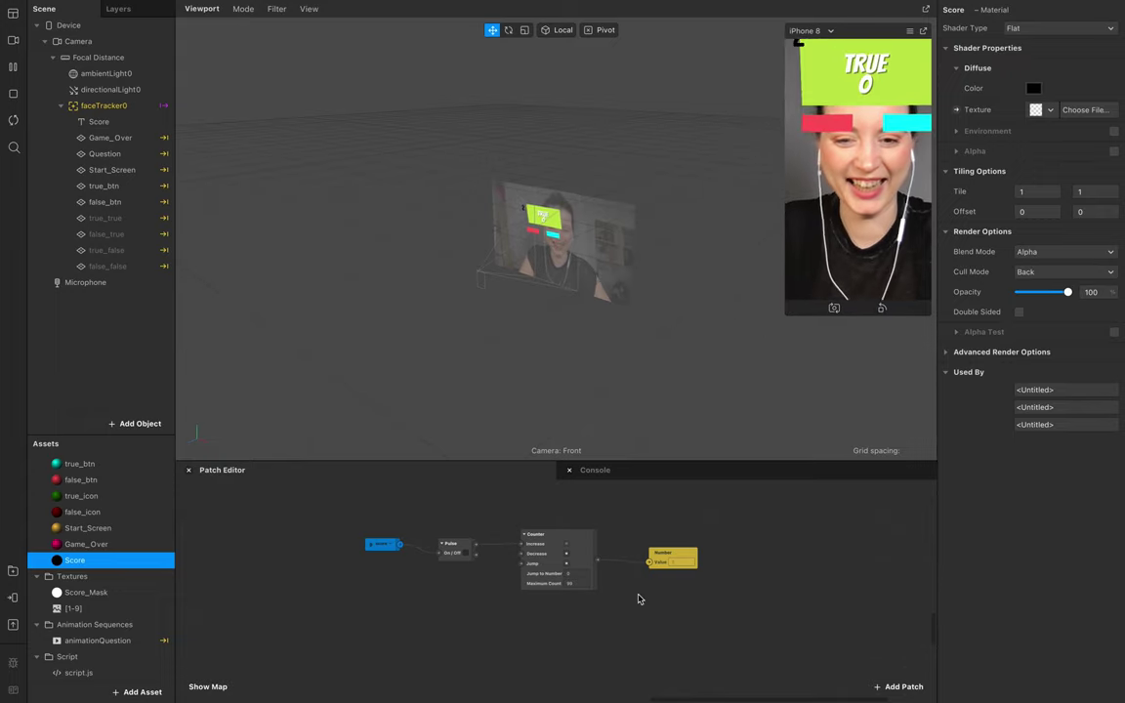
# Wrap the score, Pulse, Counter and Number patches in a comment named Score
pyautogui.hscroll(-3, 640, 599)
pyautogui.scroll(1, 640, 599)
pyautogui.moveTo(410, 529); pyautogui.dragTo(853, 666)
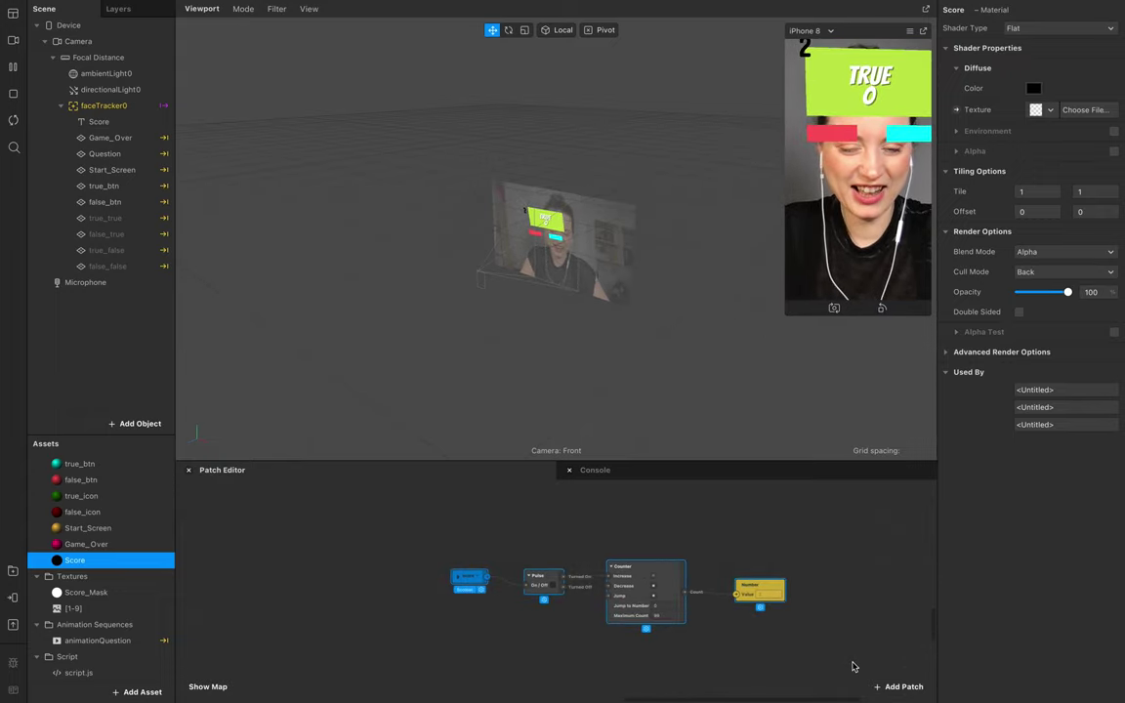
pyautogui.rightClick(641, 568)
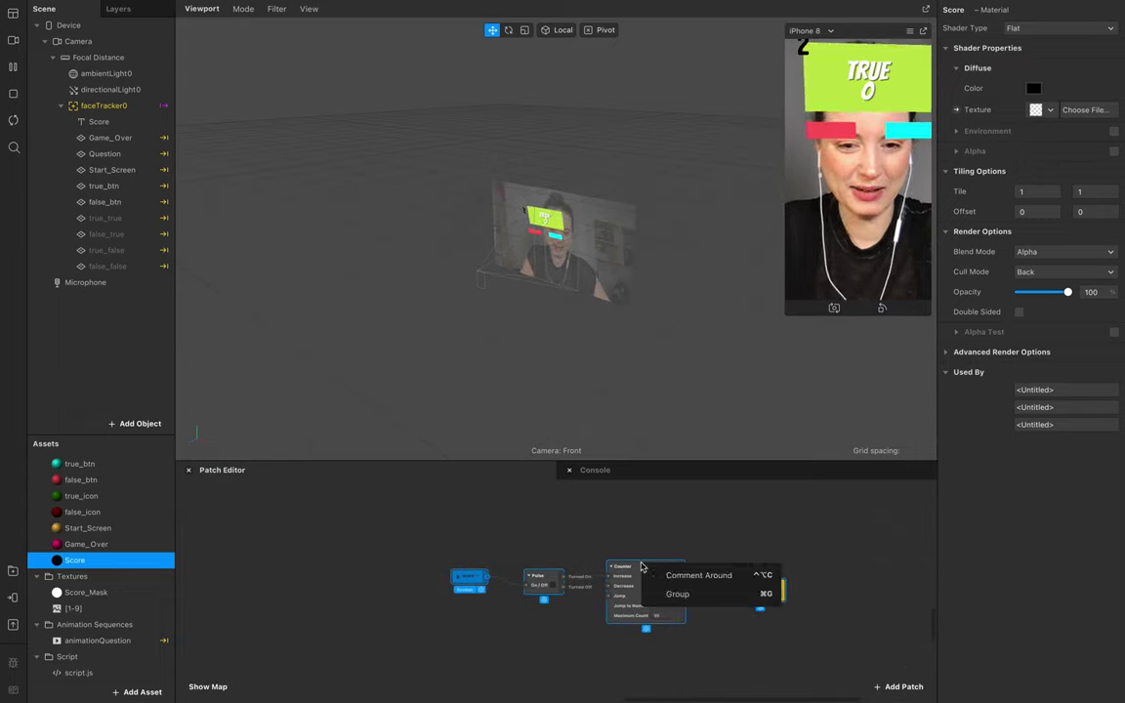
pyautogui.click(699, 577)
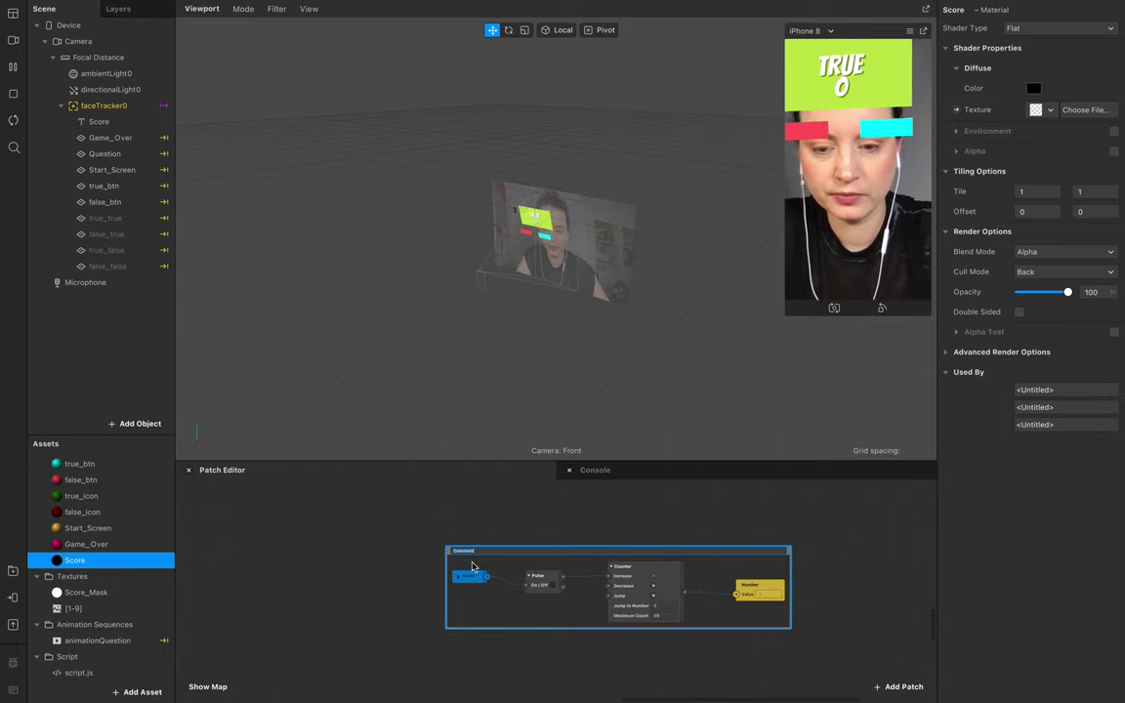
pyautogui.scroll(3, 472, 567)
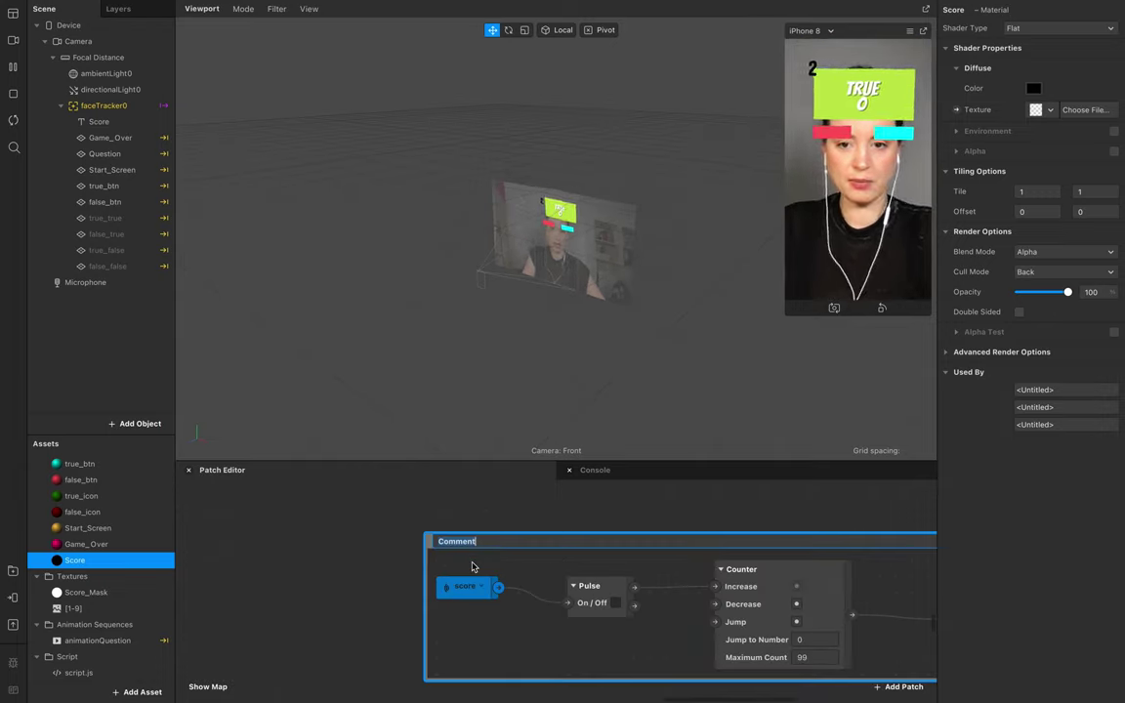
pyautogui.write('C')
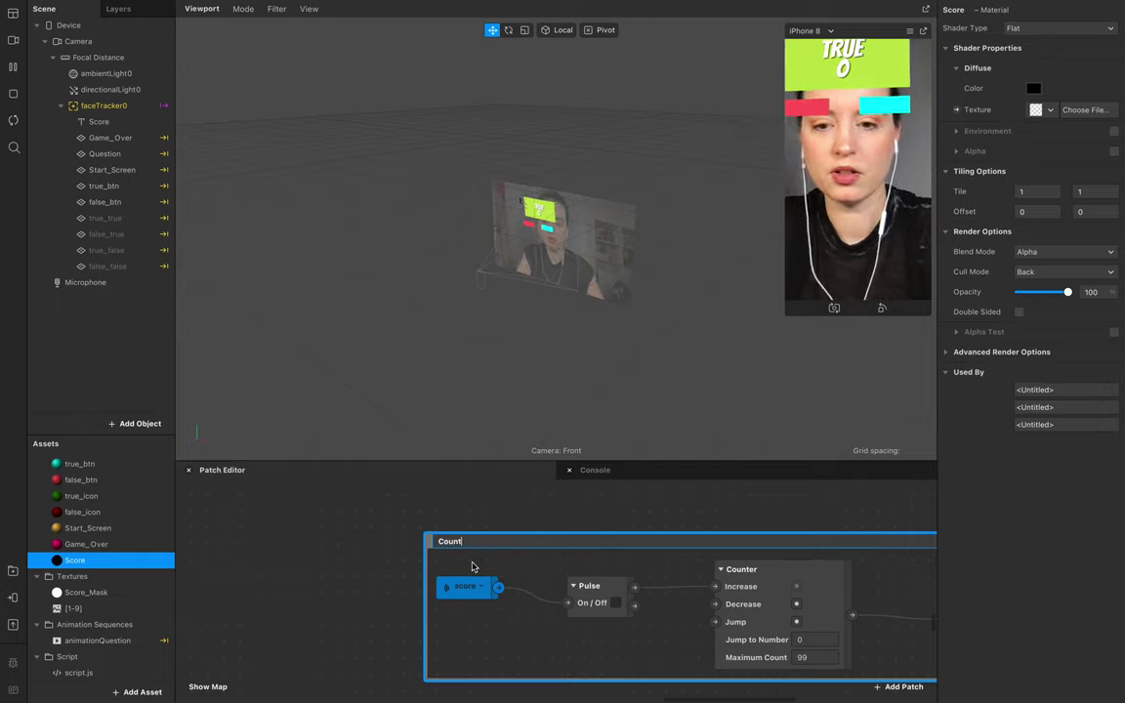
pyautogui.write('cop')
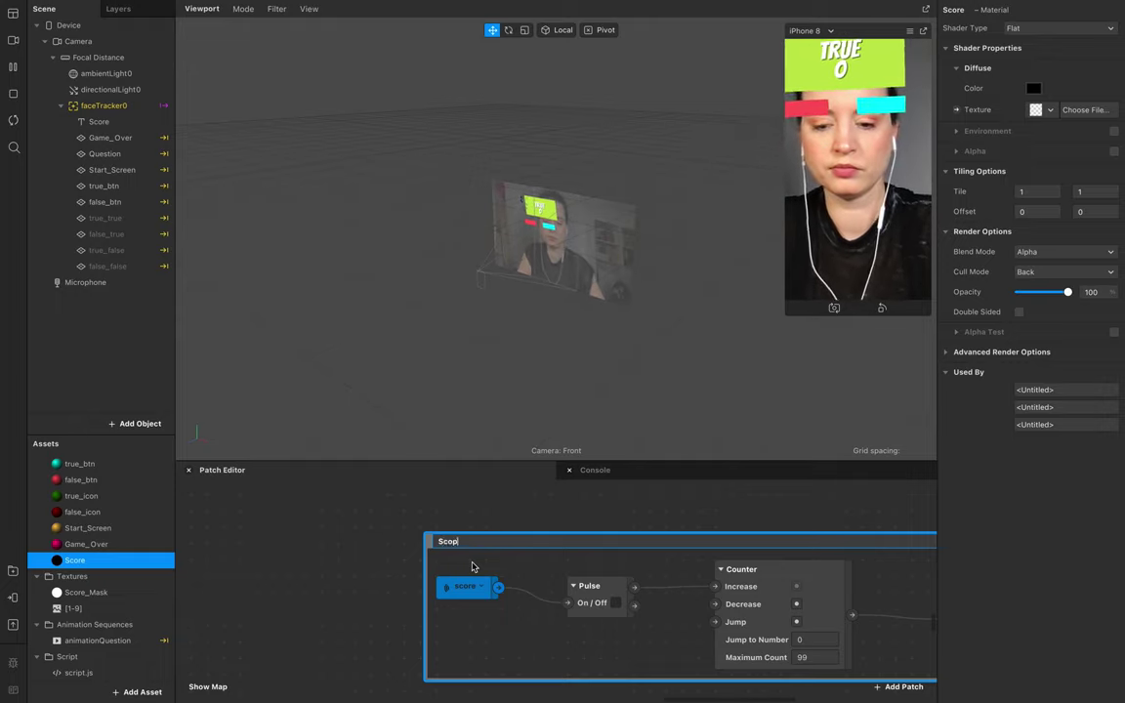
pyautogui.write('e')
pyautogui.press('BackSpace')
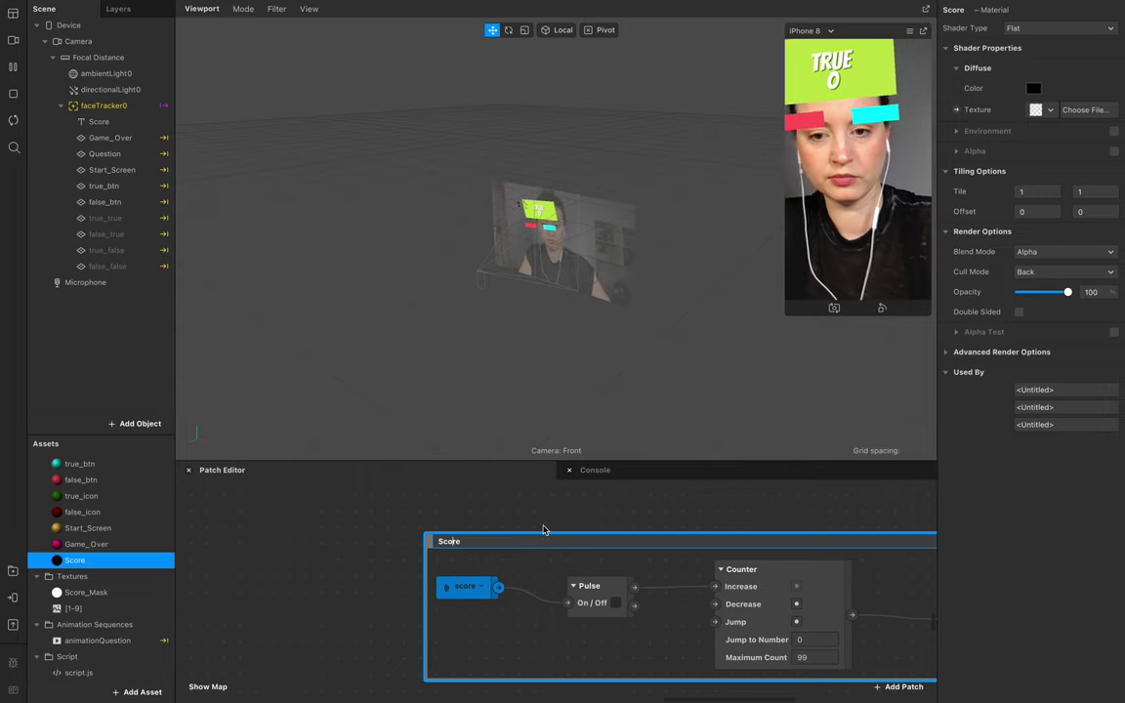
pyautogui.click(558, 506)
# Change the color of the Score comment around the patches to blue
pyautogui.scroll(-3, 603, 605)
pyautogui.scroll(3, 576, 537)
pyautogui.doubleClick(514, 593)
pyautogui.click(488, 604)
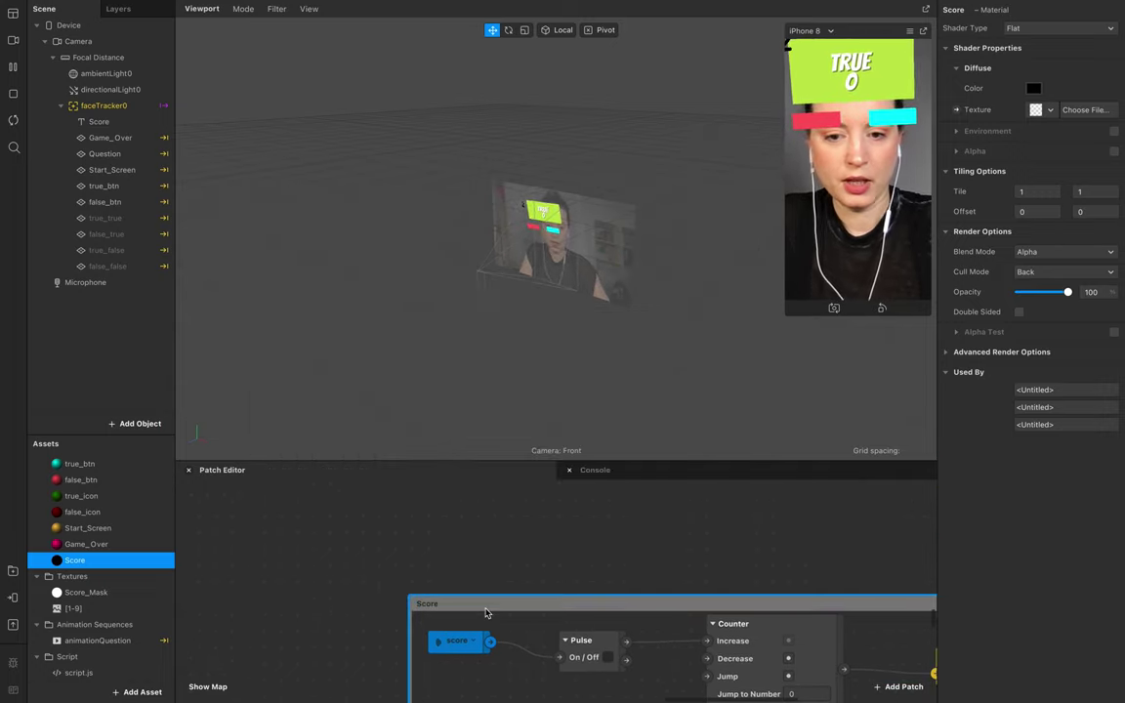
pyautogui.rightClick(488, 607)
pyautogui.click(551, 614)
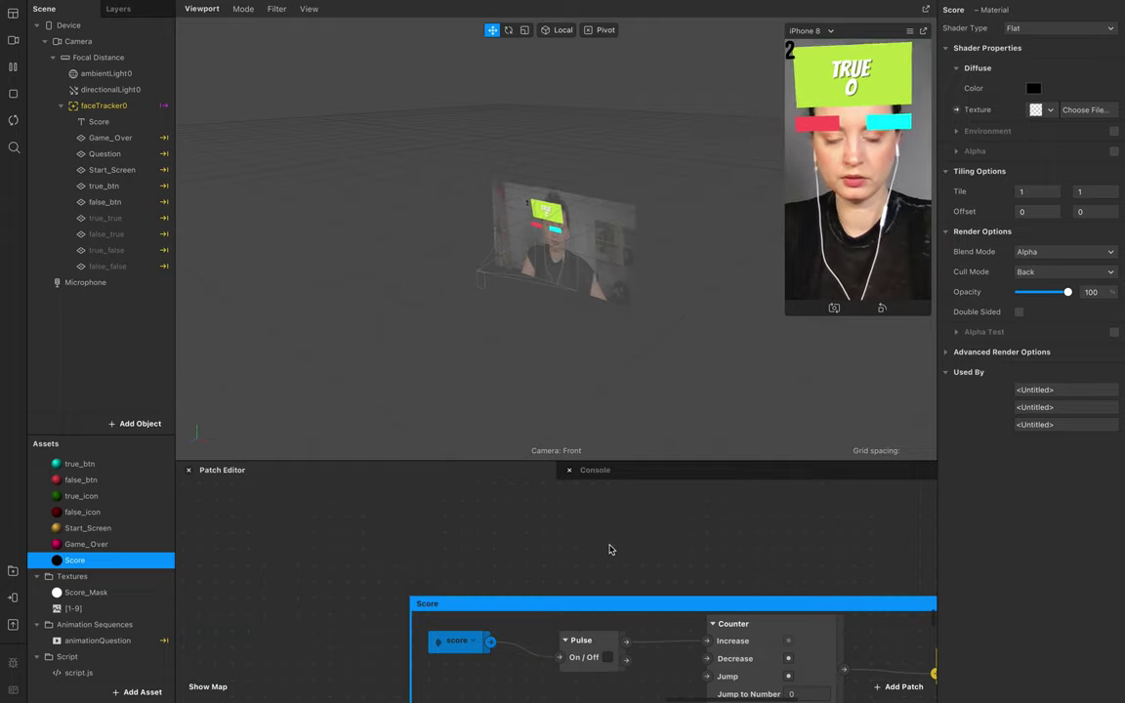
# Move the Score comment with its patches beside the yellow comment, above the green one
pyautogui.keyDown('ctrl'); pyautogui.scroll(-2, 619, 566); pyautogui.keyUp('ctrl')
pyautogui.keyDown('ctrl'); pyautogui.scroll(-3, 619, 565); pyautogui.keyUp('ctrl')
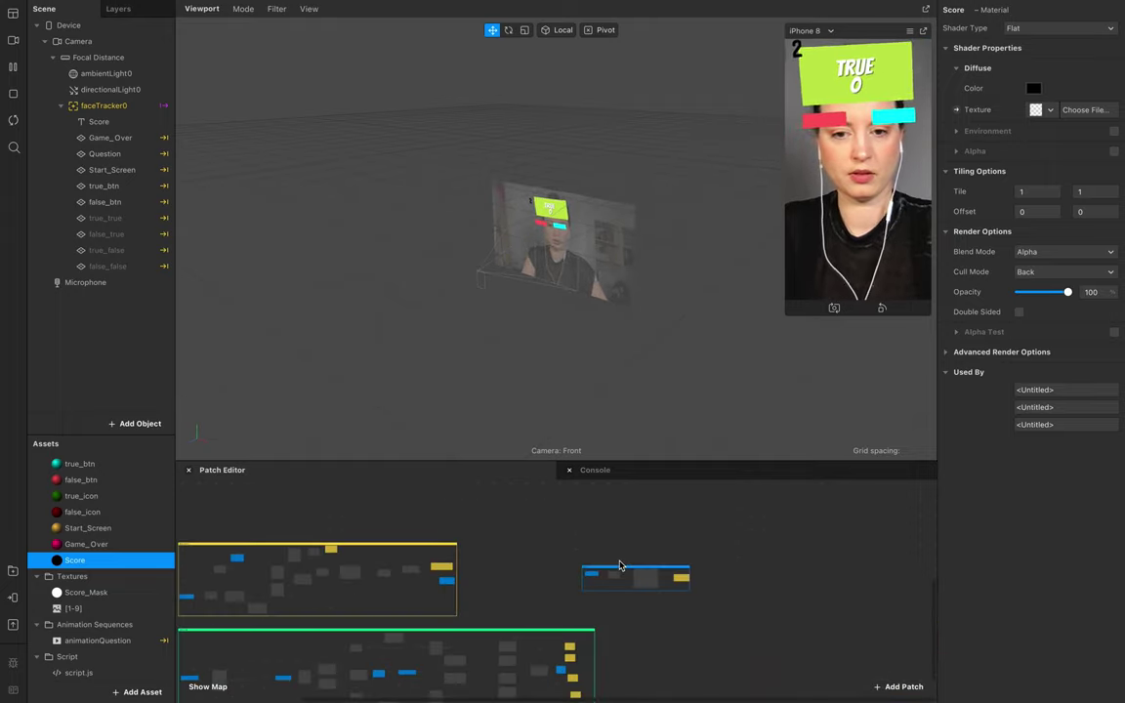
pyautogui.hscroll(-3, 684, 581)
pyautogui.moveTo(735, 585); pyautogui.dragTo(629, 562)
pyautogui.scroll(-1, 710, 612)
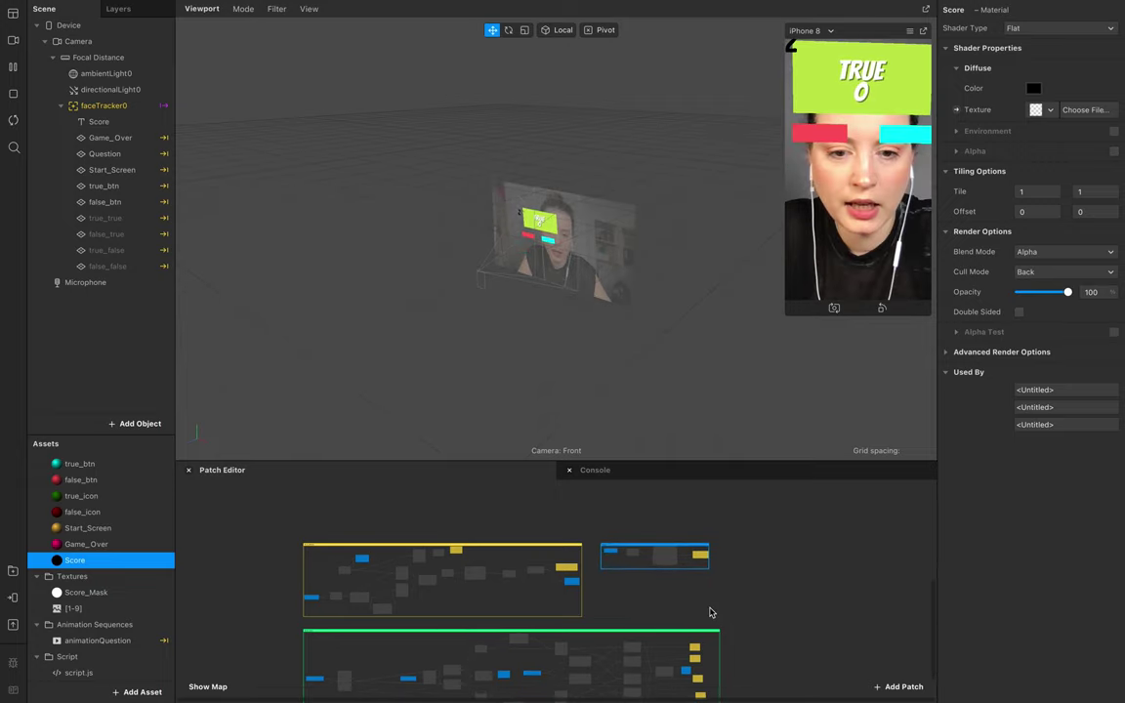
# Examine how the And patches feed the Or patch and the score sender inside the green comment
pyautogui.keyDown('ctrl'); pyautogui.scroll(3, 711, 612); pyautogui.keyUp('ctrl')
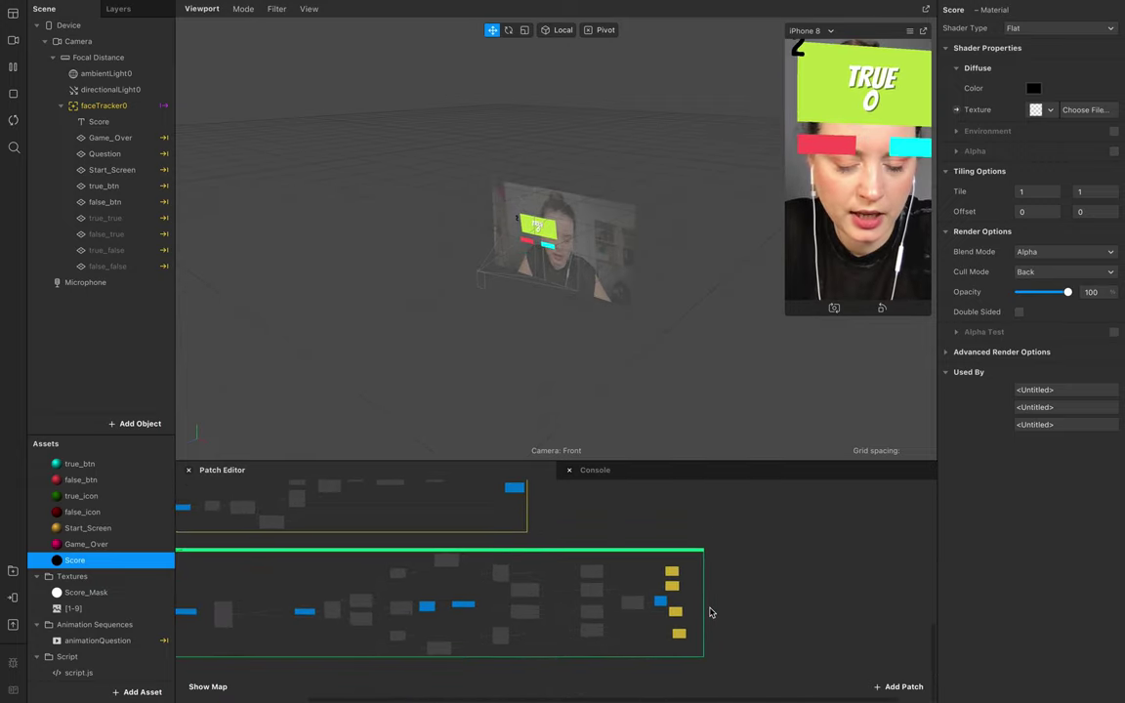
pyautogui.keyDown('ctrl'); pyautogui.scroll(3, 711, 612); pyautogui.keyUp('ctrl')
pyautogui.hscroll(-2, 645, 612)
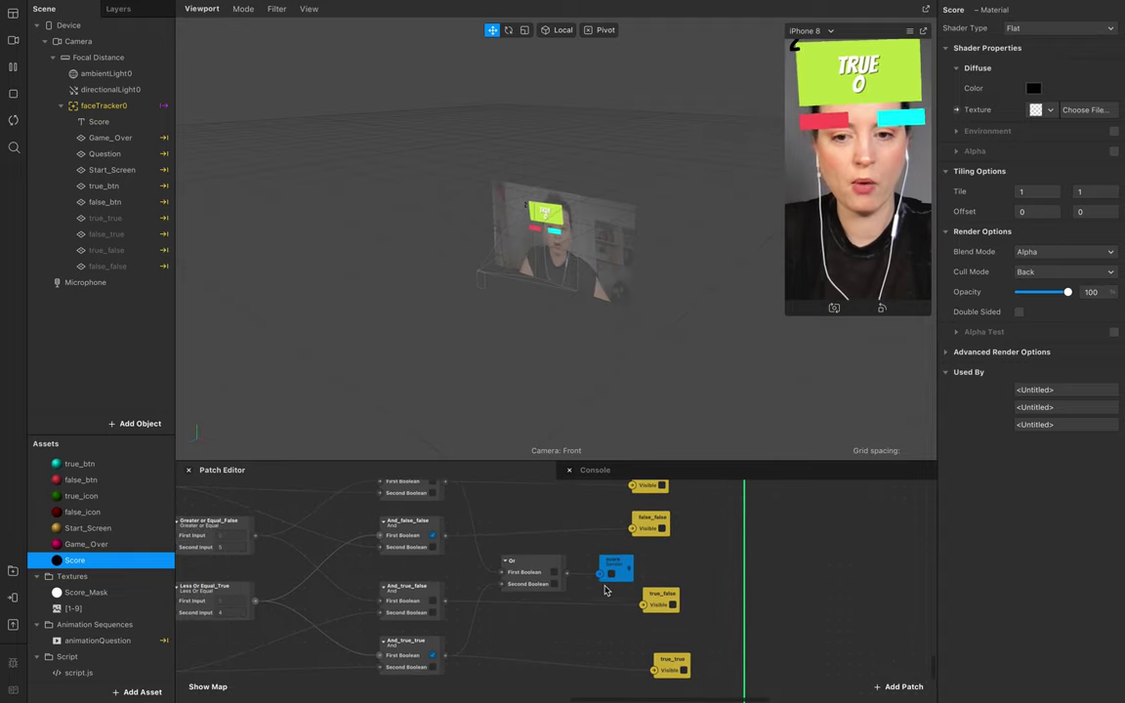
pyautogui.scroll(1, 605, 587)
pyautogui.hscroll(-1, 606, 587)
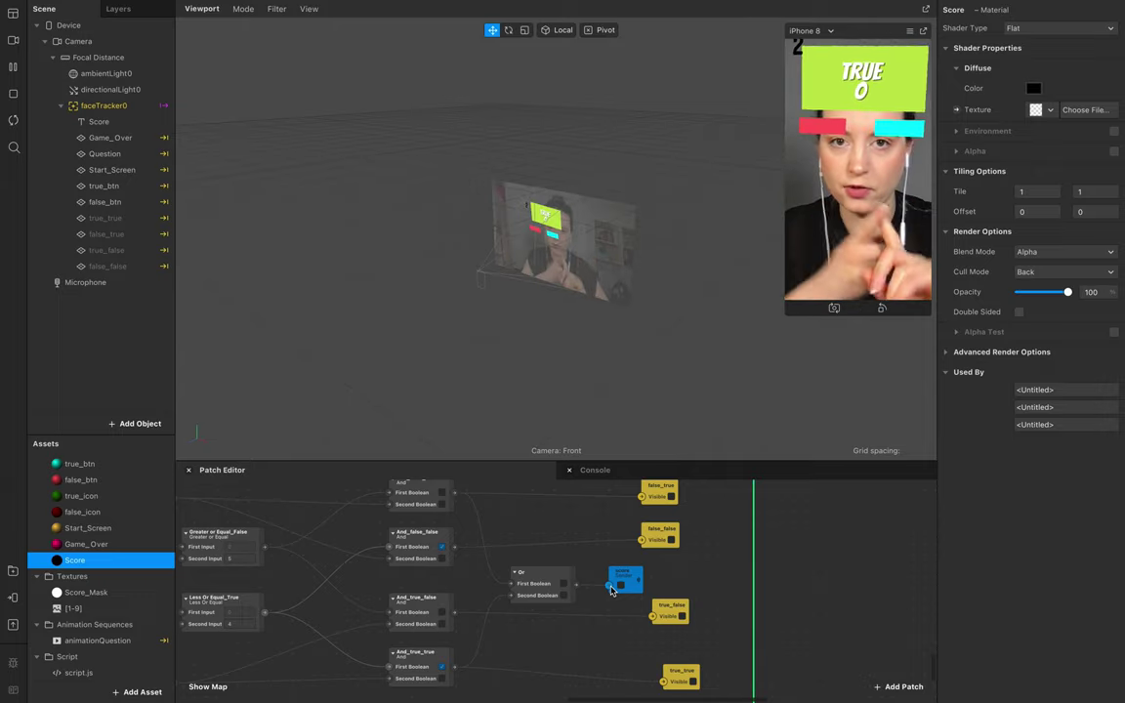
pyautogui.hscroll(5, 615, 594)
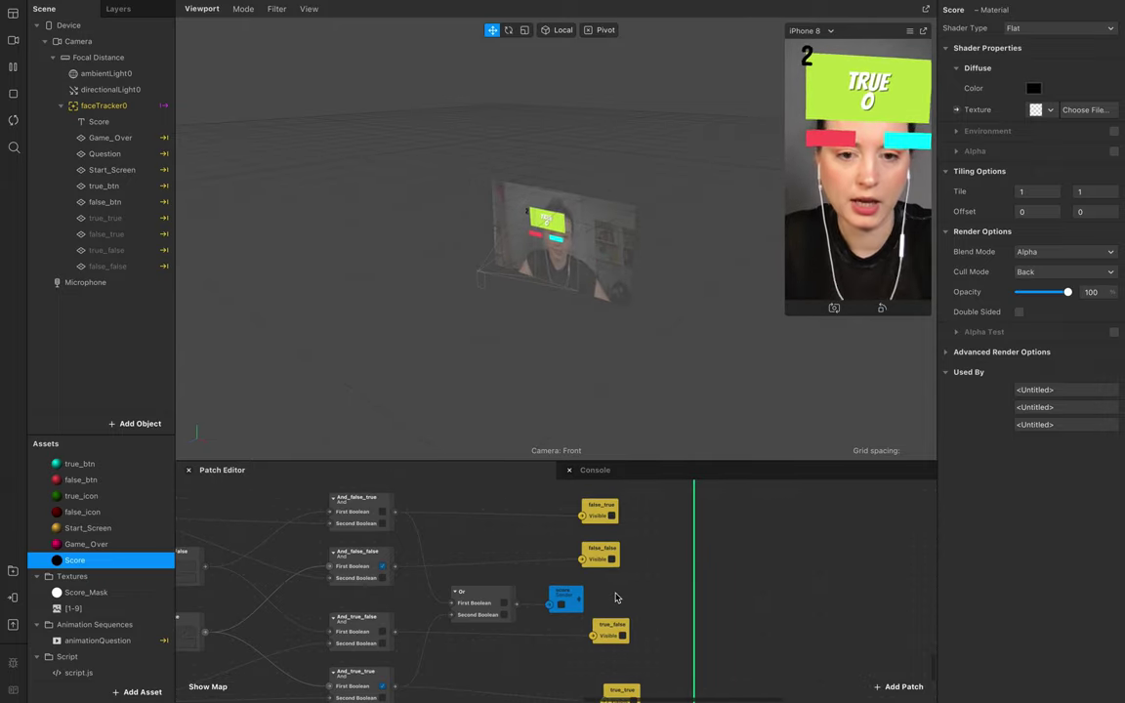
pyautogui.hscroll(-1, 616, 597)
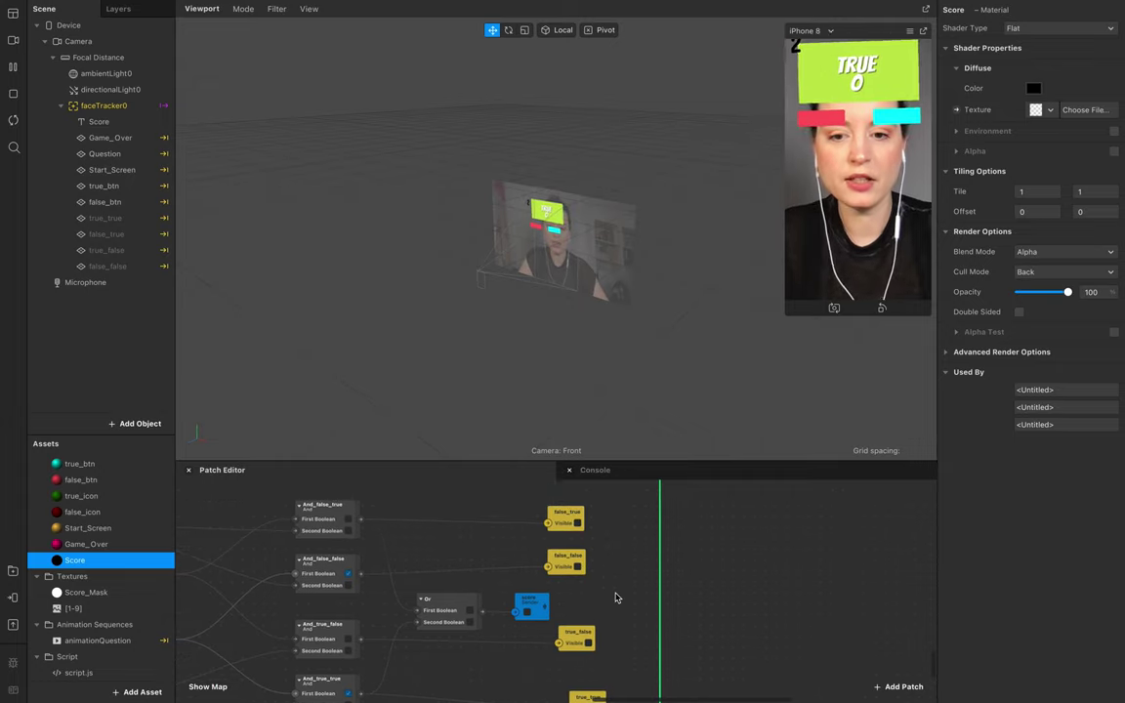
pyautogui.hscroll(-3, 484, 622)
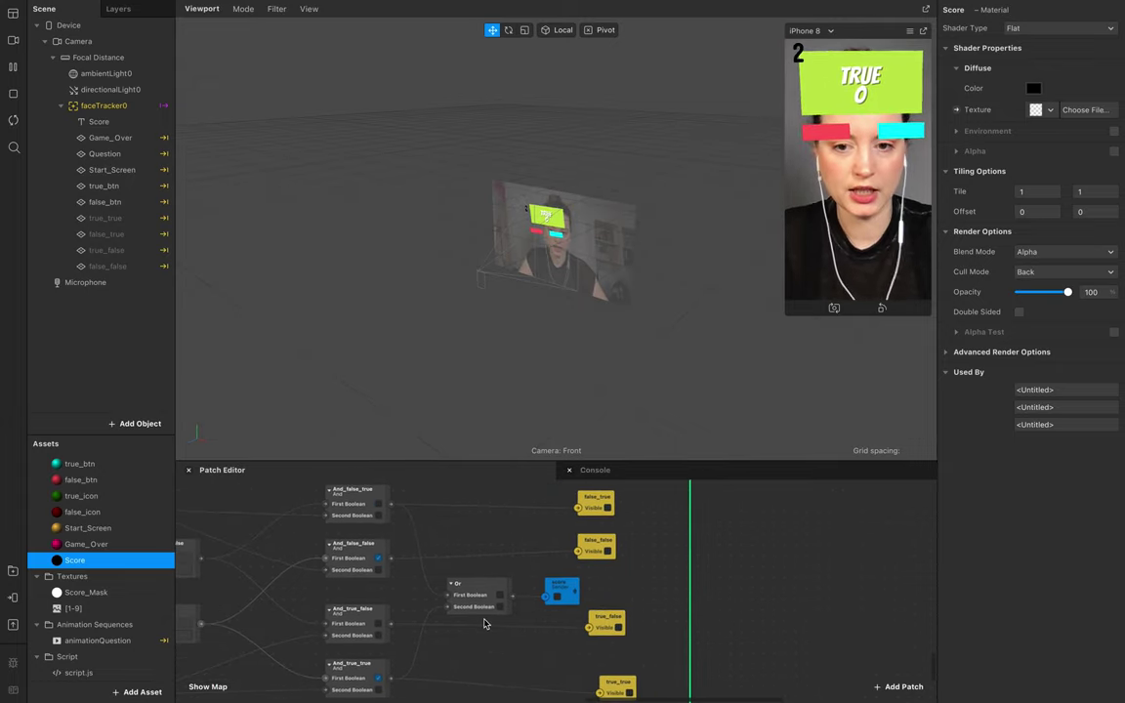
pyautogui.scroll(-3, 588, 587)
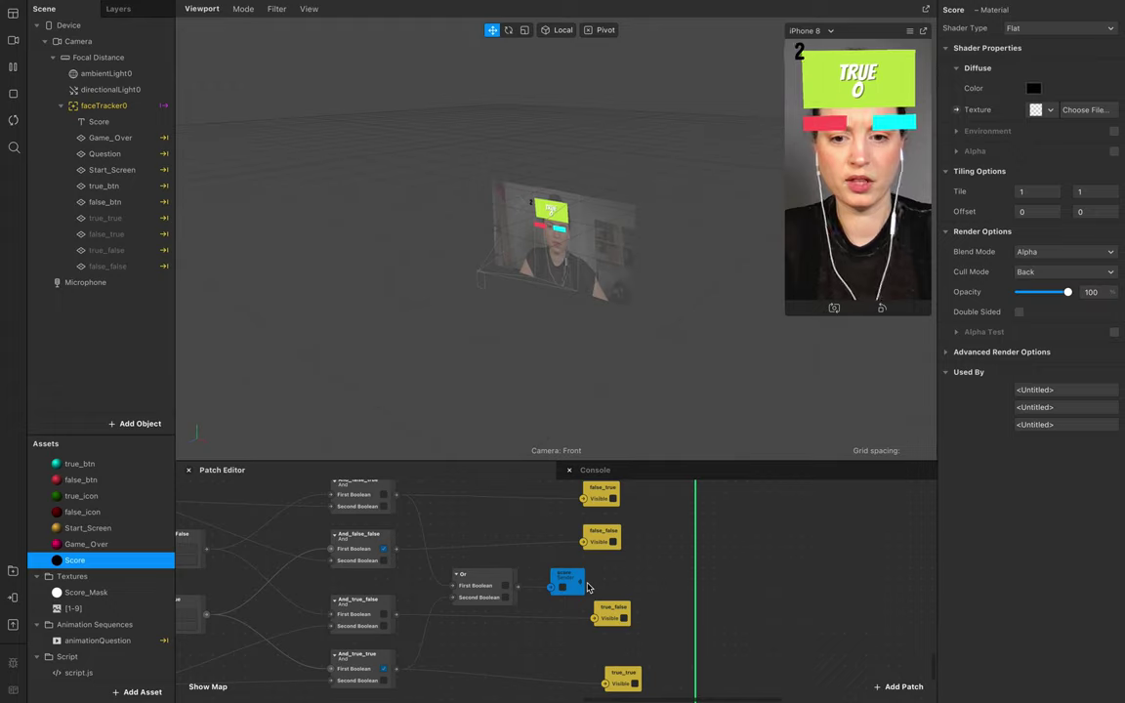
# Widen the green comment and move the false_true and false_false visibility patches closer to their And patches
pyautogui.moveTo(693, 592); pyautogui.dragTo(919, 591)
pyautogui.hscroll(-2, 687, 578)
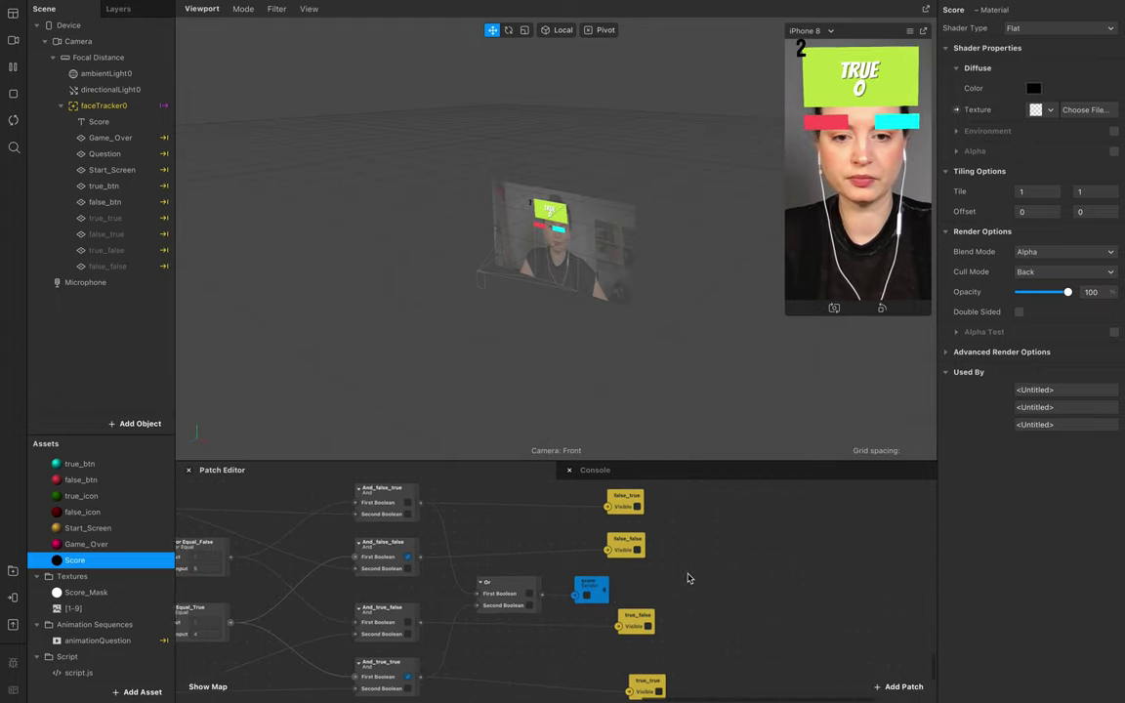
pyautogui.scroll(1, 687, 578)
pyautogui.moveTo(656, 558); pyautogui.dragTo(494, 513)
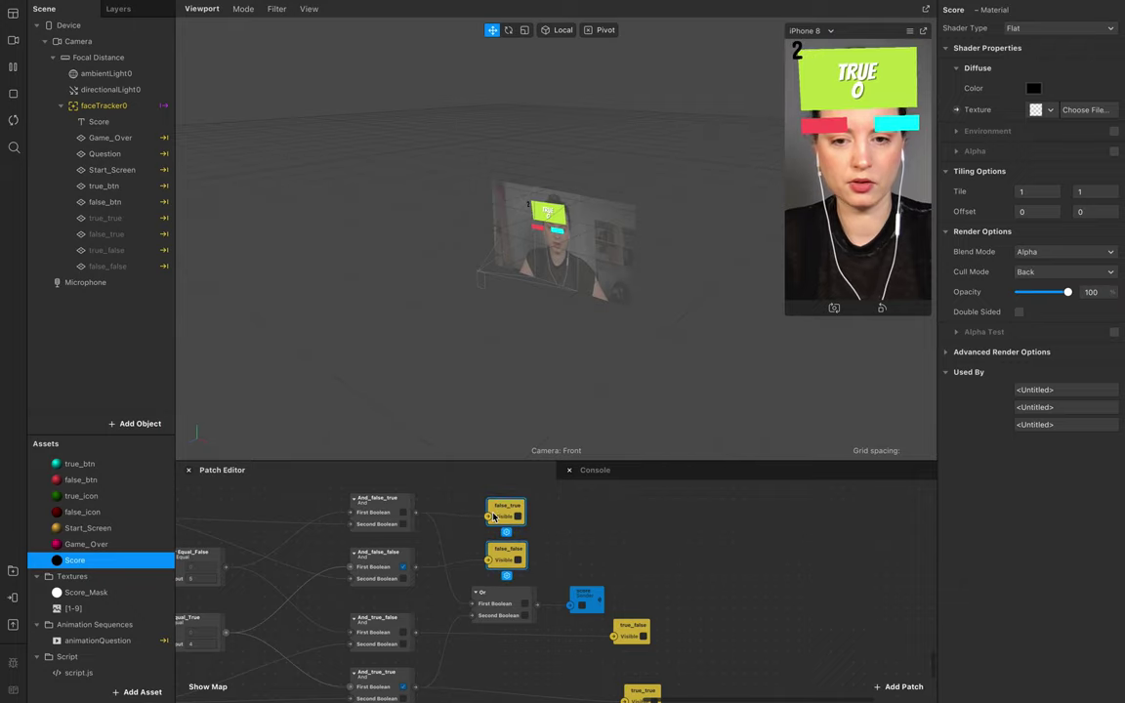
# Move the true_false and true_true visibility patches closer to their And patches and shift the Or and score sender patches away from them
pyautogui.scroll(-5, 583, 594)
pyautogui.moveTo(683, 636); pyautogui.dragTo(565, 609)
pyautogui.scroll(6, 529, 607)
pyautogui.click(516, 611)
pyautogui.keyDown('shift'); pyautogui.click(590, 615); pyautogui.keyUp('shift')
pyautogui.click(663, 584)
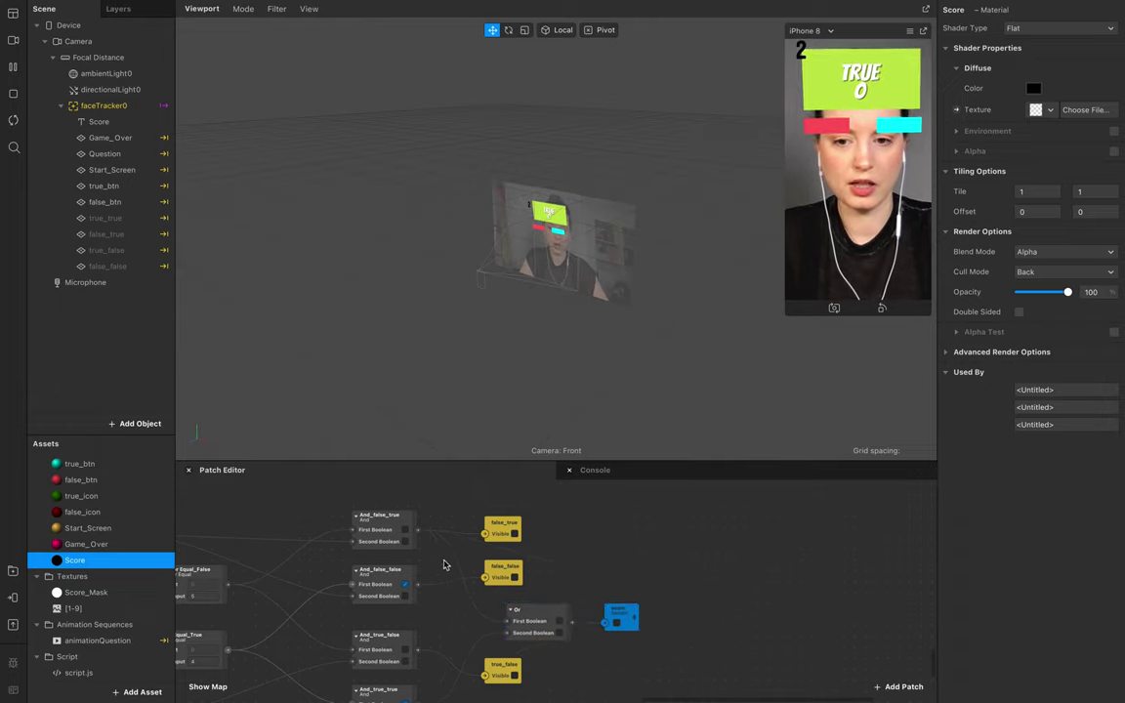
# Add a second Or patch to the right of the score sender inside the green comment
pyautogui.scroll(-3, 443, 564)
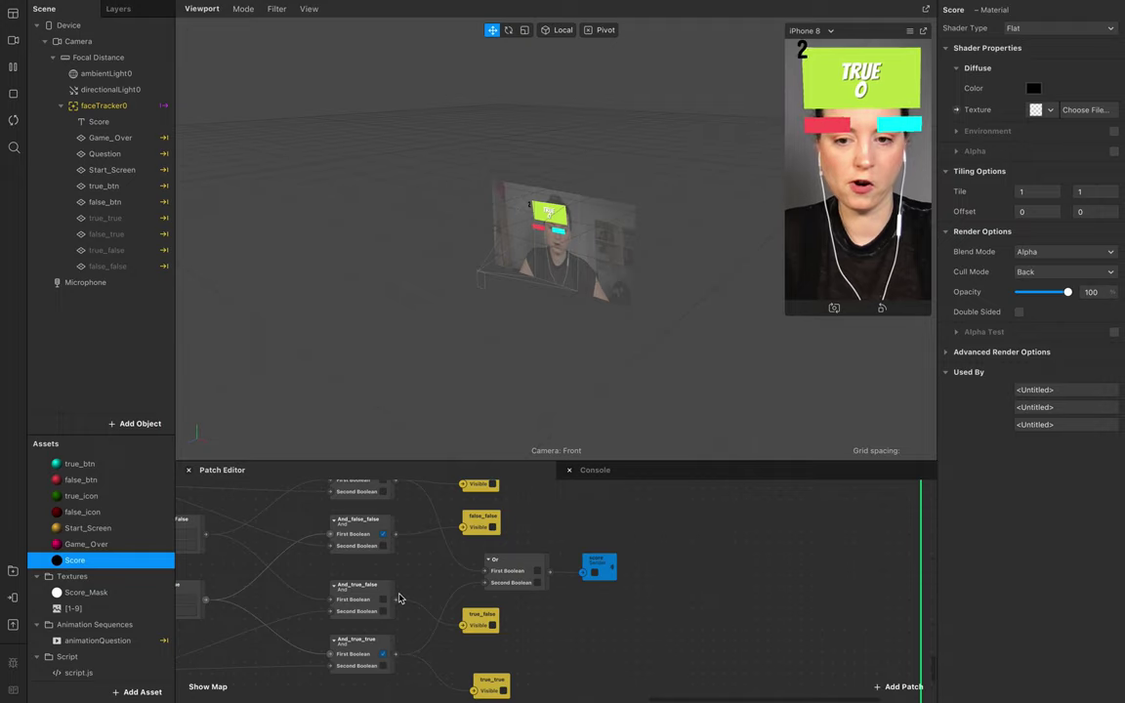
pyautogui.doubleClick(656, 554)
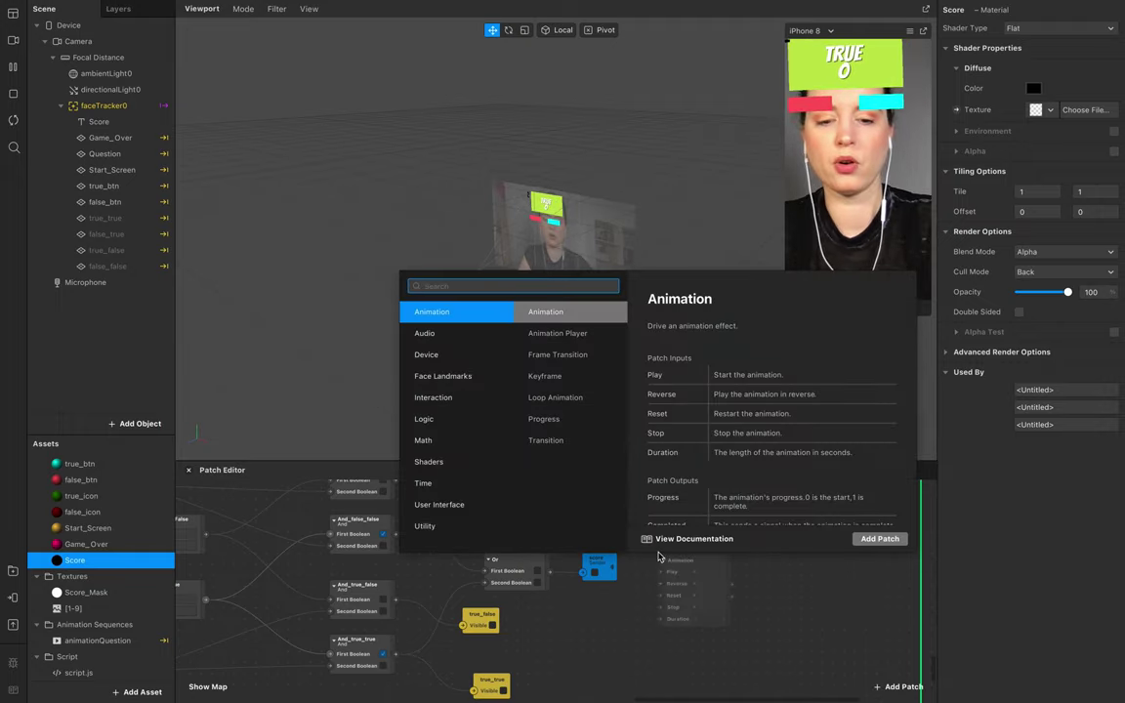
pyautogui.write('or')
pyautogui.press('Return')
pyautogui.moveTo(685, 563); pyautogui.dragTo(708, 552)
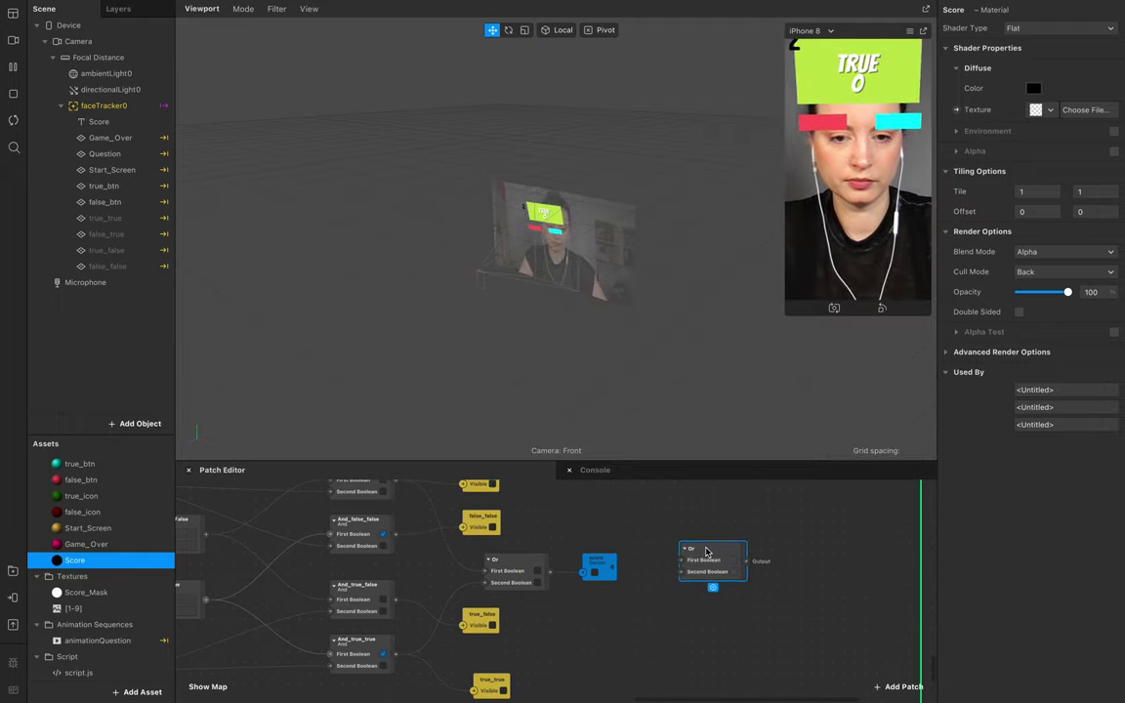
# Connect And_false_false to the new Or patch's First Boolean and And_true_false to its Second Boolean
pyautogui.scroll(1, 413, 524)
pyautogui.moveTo(395, 552); pyautogui.dragTo(682, 580)
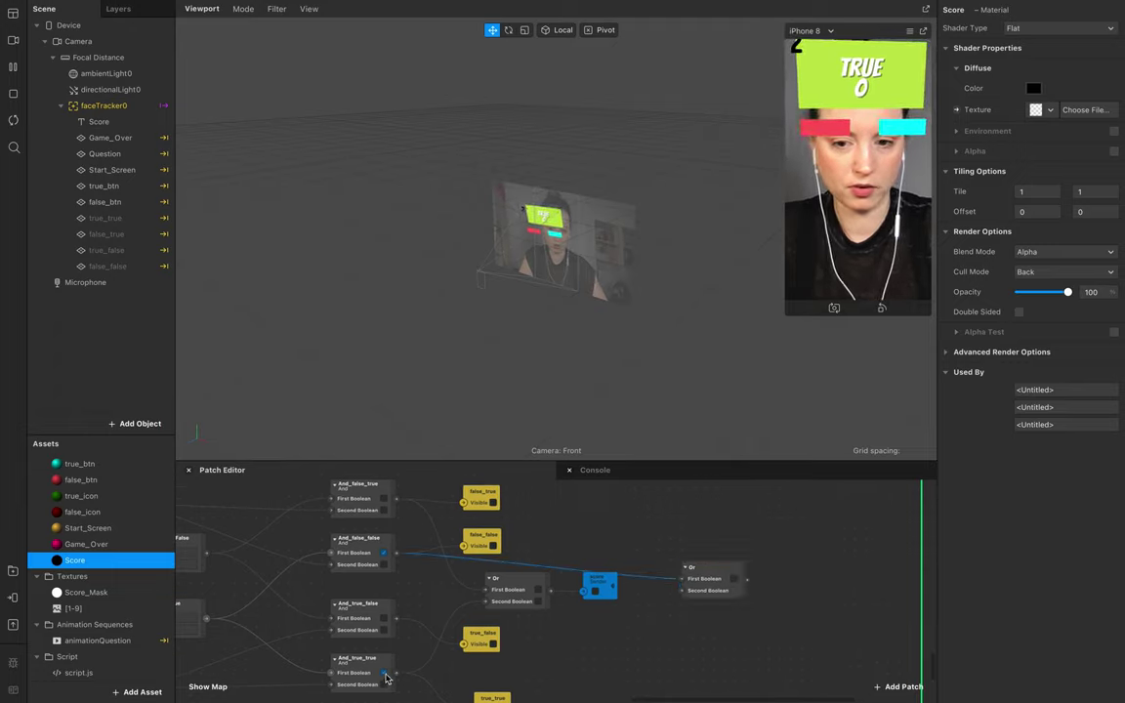
pyautogui.moveTo(509, 625); pyautogui.dragTo(683, 591)
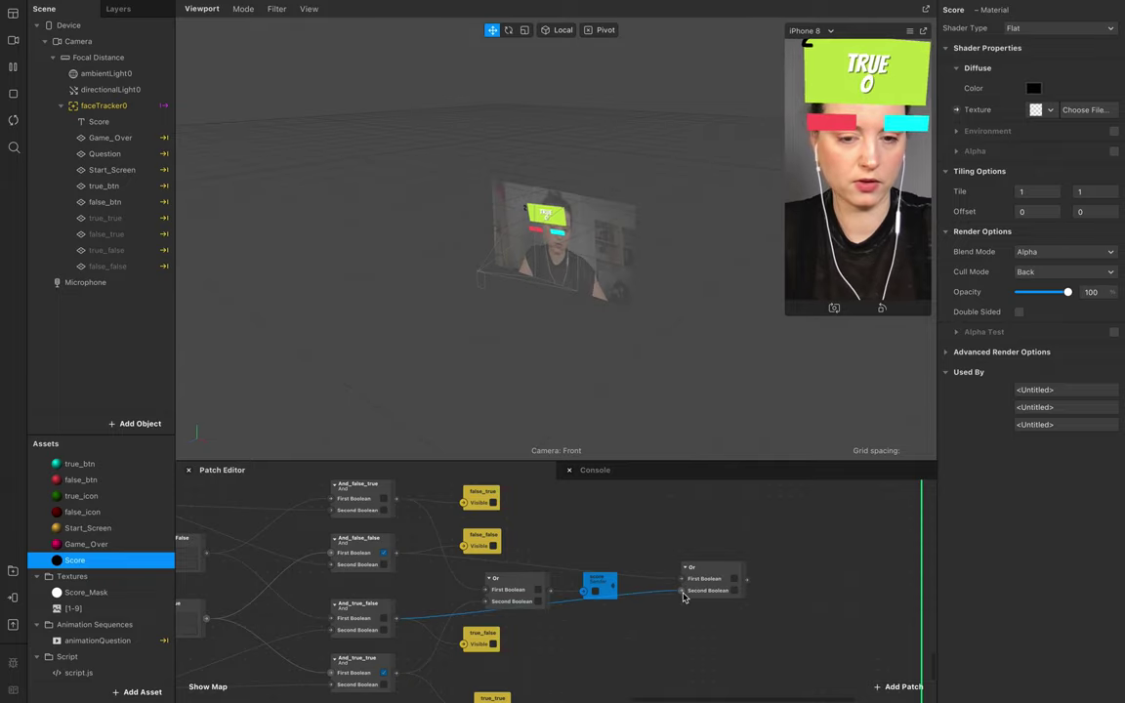
# Add a Sender patch connected to the second Or patch's output and set its type to Boolean
pyautogui.hscroll(2, 742, 589)
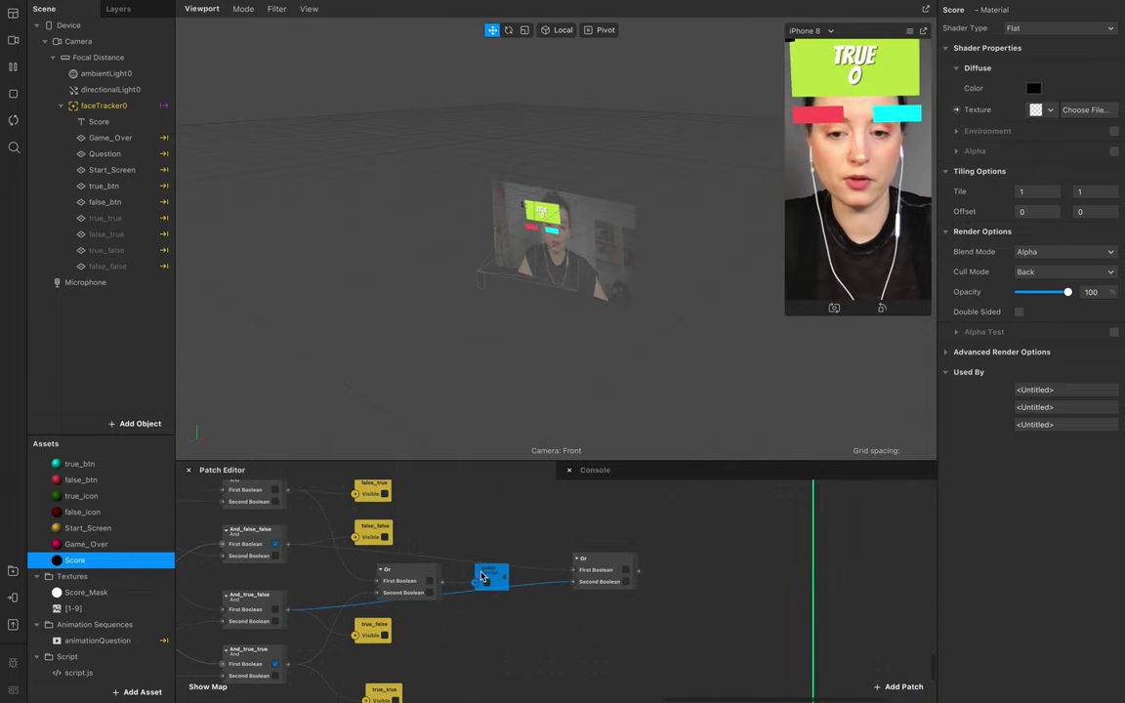
pyautogui.moveTo(638, 572); pyautogui.dragTo(681, 559)
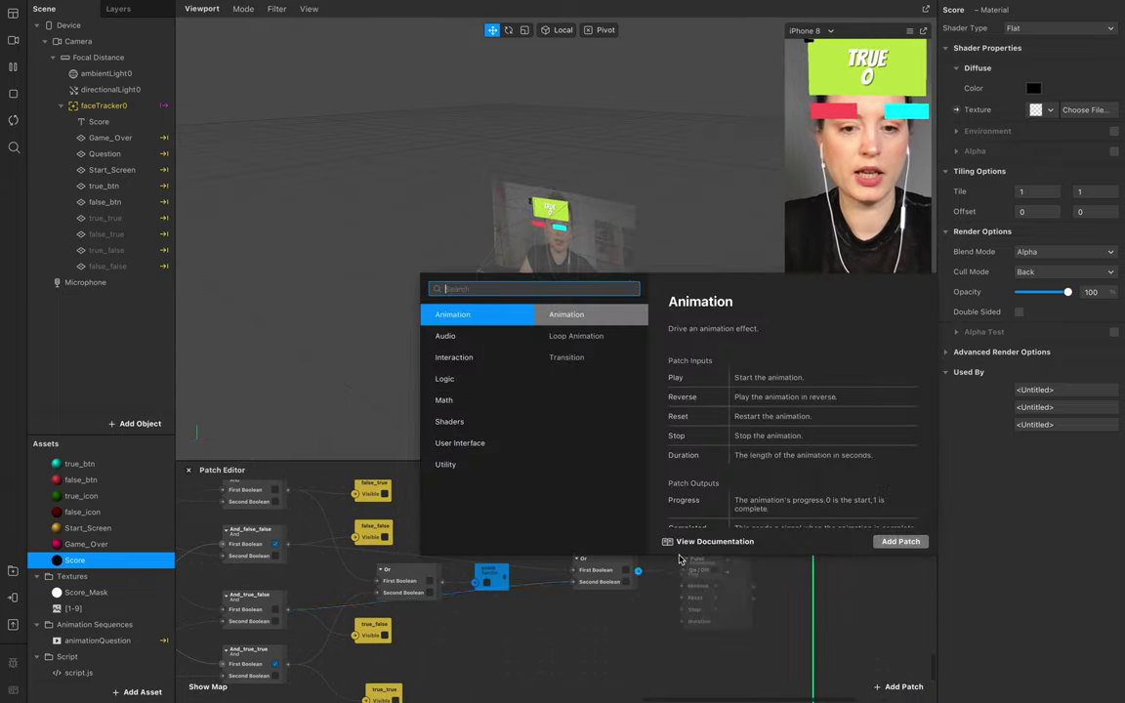
pyautogui.write('sender')
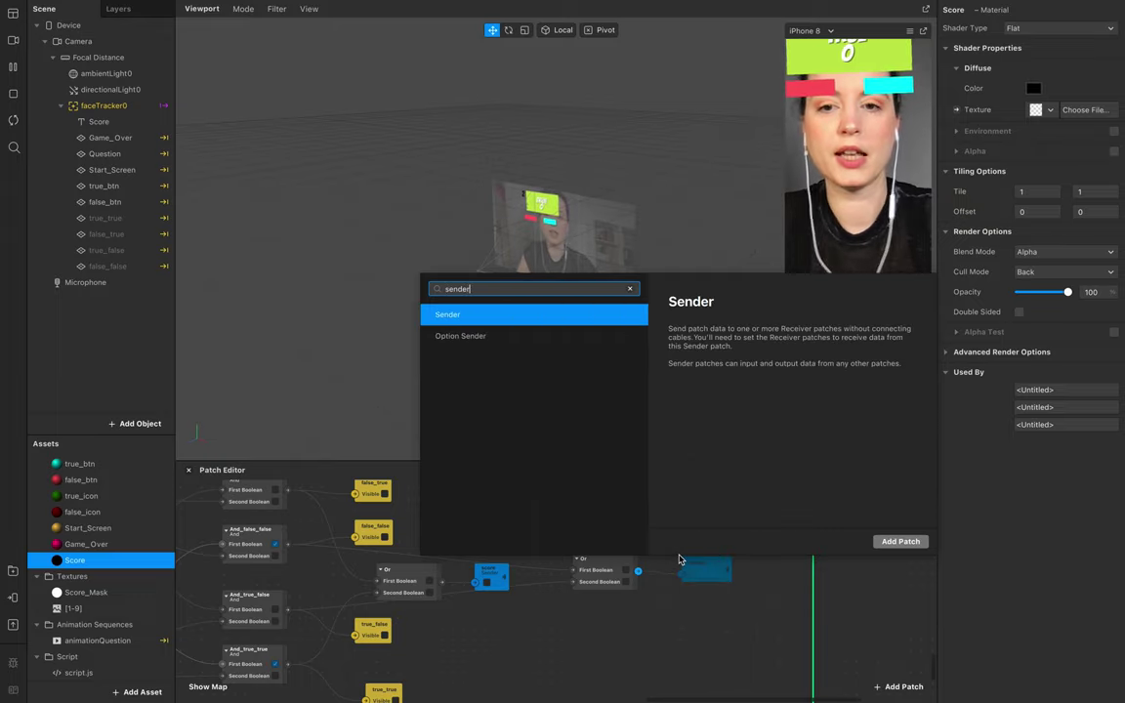
pyautogui.press('Return')
pyautogui.moveTo(705, 571); pyautogui.dragTo(705, 566)
pyautogui.click(717, 585)
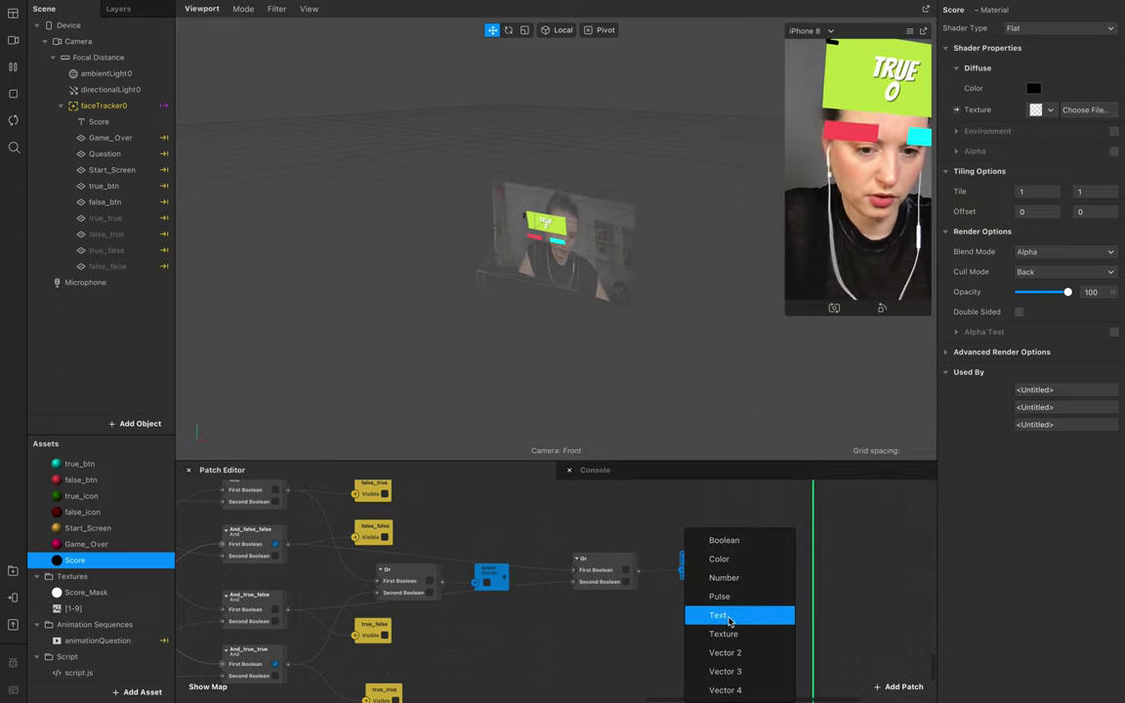
pyautogui.click(740, 541)
# Name the new Boolean sender Error and place it close to the second Or patch
pyautogui.moveTo(690, 565); pyautogui.dragTo(678, 566)
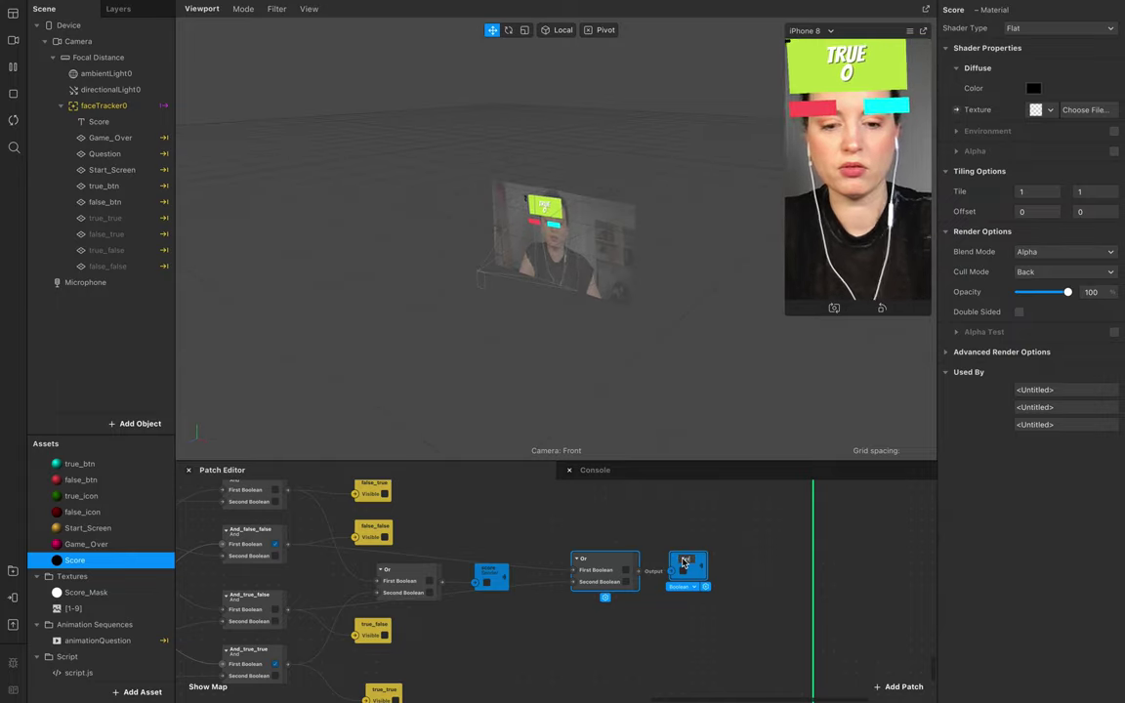
pyautogui.click(764, 604)
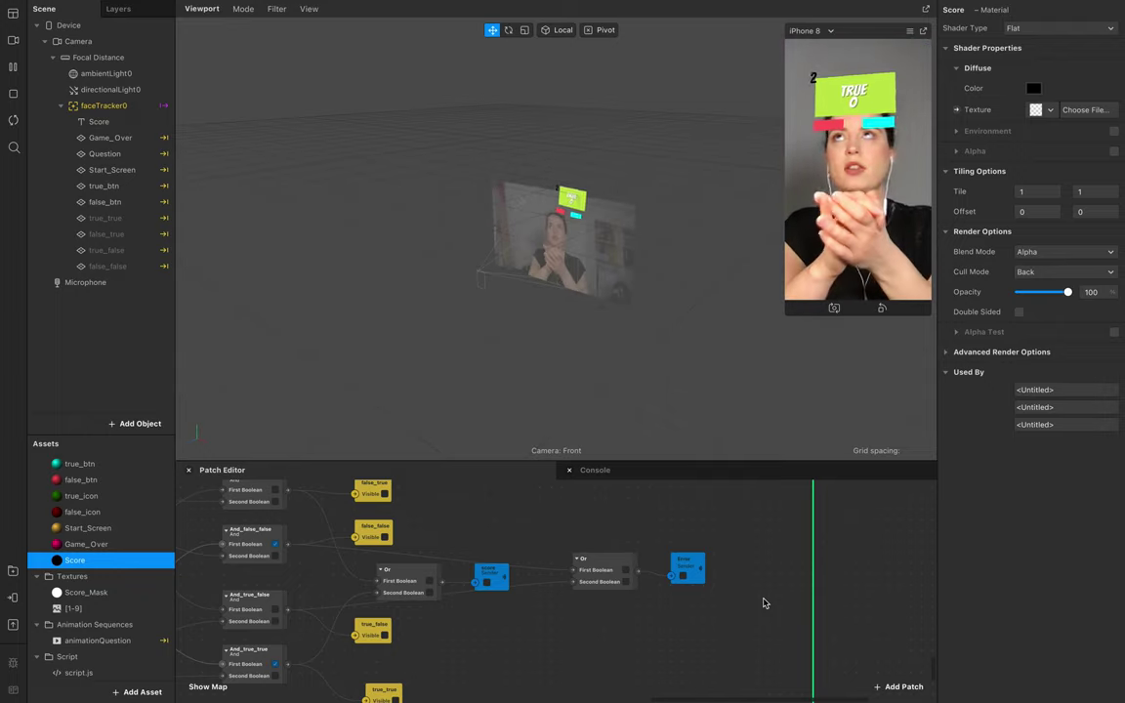
pyautogui.click(687, 569)
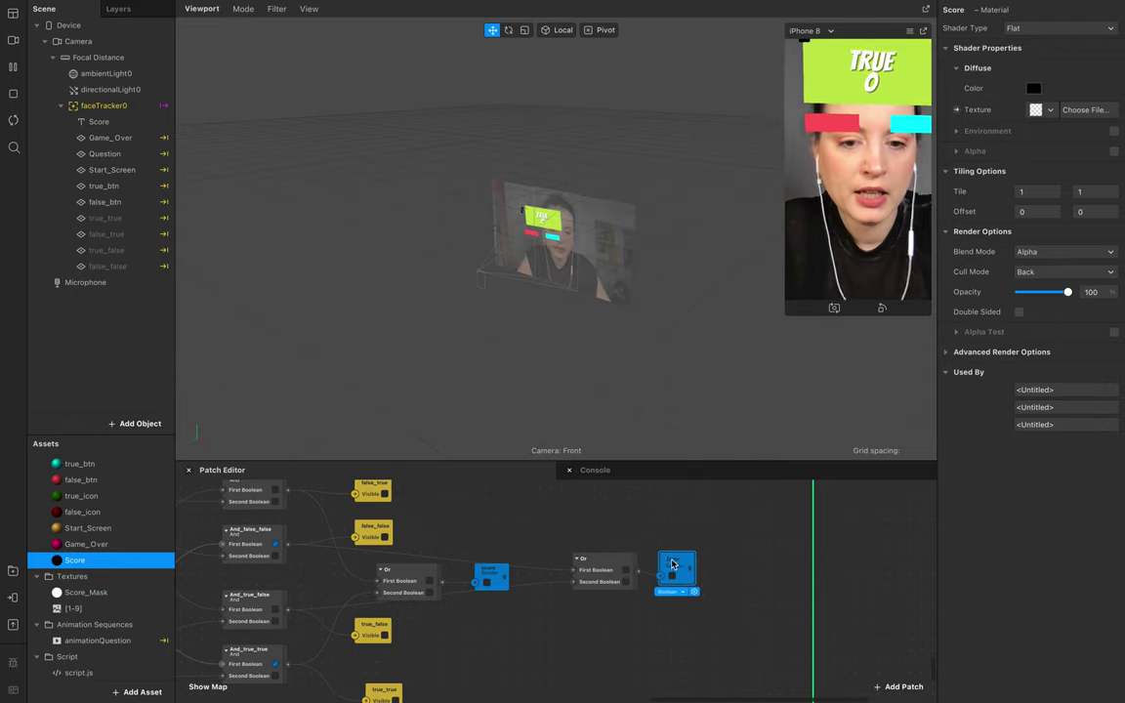
# Create a receiver for the Error sender and place it outside the green comment
pyautogui.hscroll(2, 753, 597)
pyautogui.hscroll(2, 753, 596)
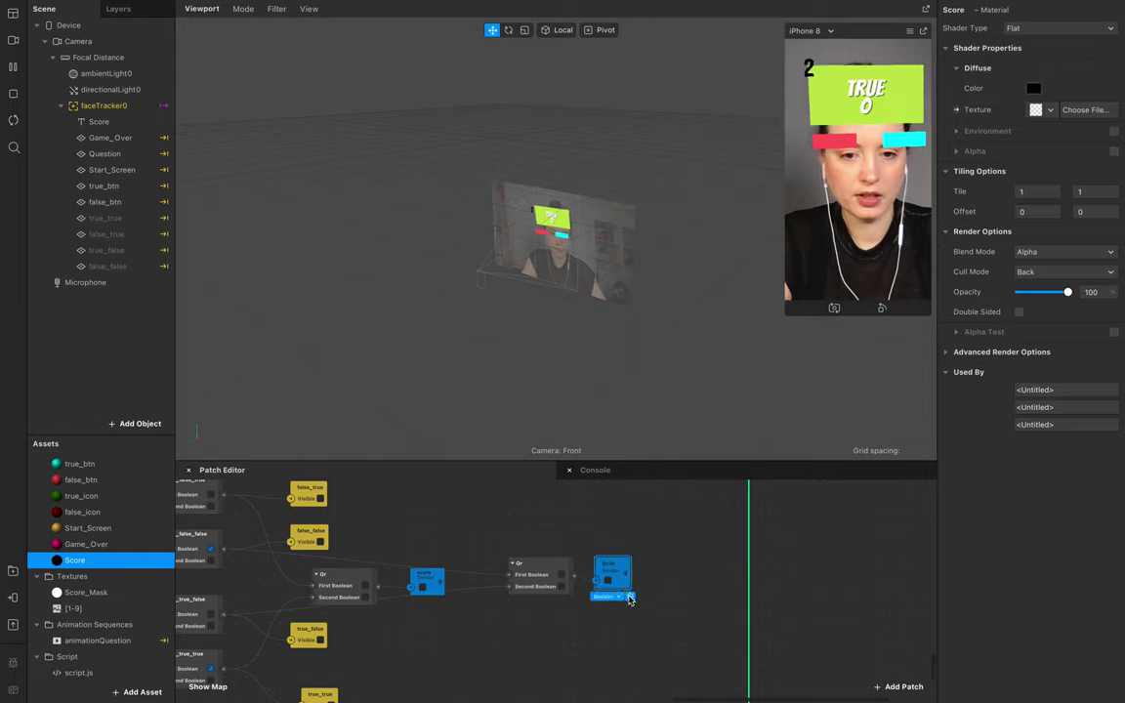
pyautogui.rightClick(630, 599)
pyautogui.click(691, 664)
pyautogui.moveTo(771, 569); pyautogui.dragTo(847, 559)
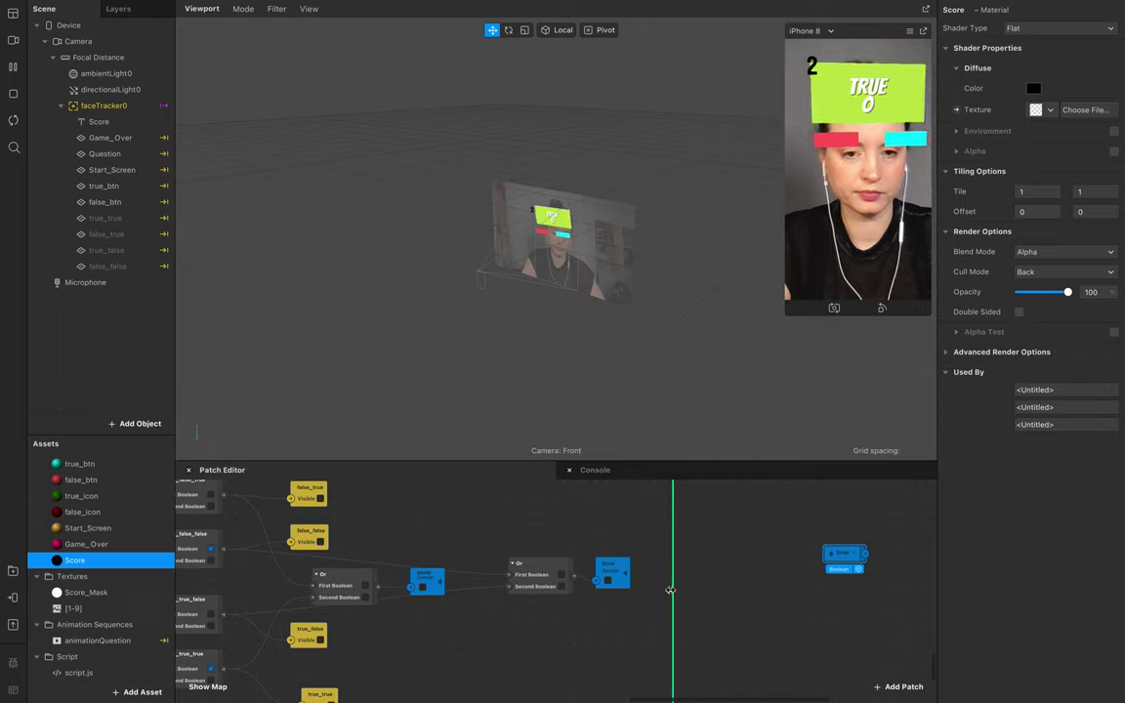
# Add a Counter patch to the right of the Error receiver and set its Maximum Count to 4
pyautogui.hscroll(10, 669, 589)
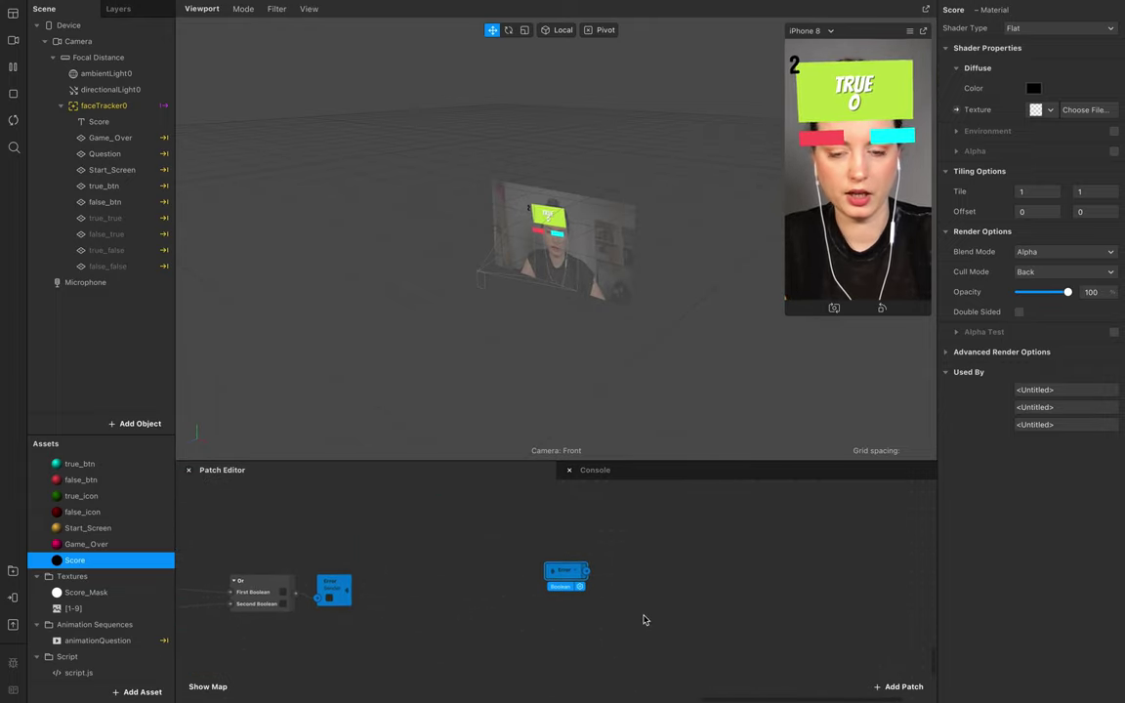
pyautogui.scroll(-5, 454, 617)
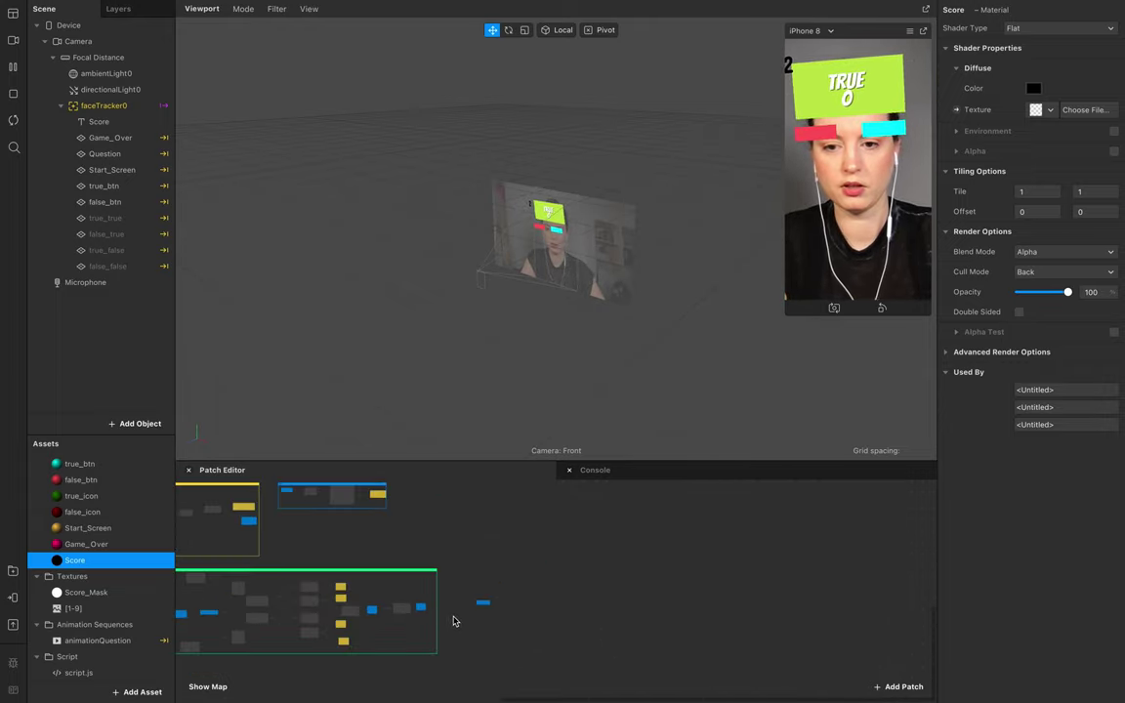
pyautogui.scroll(5, 453, 620)
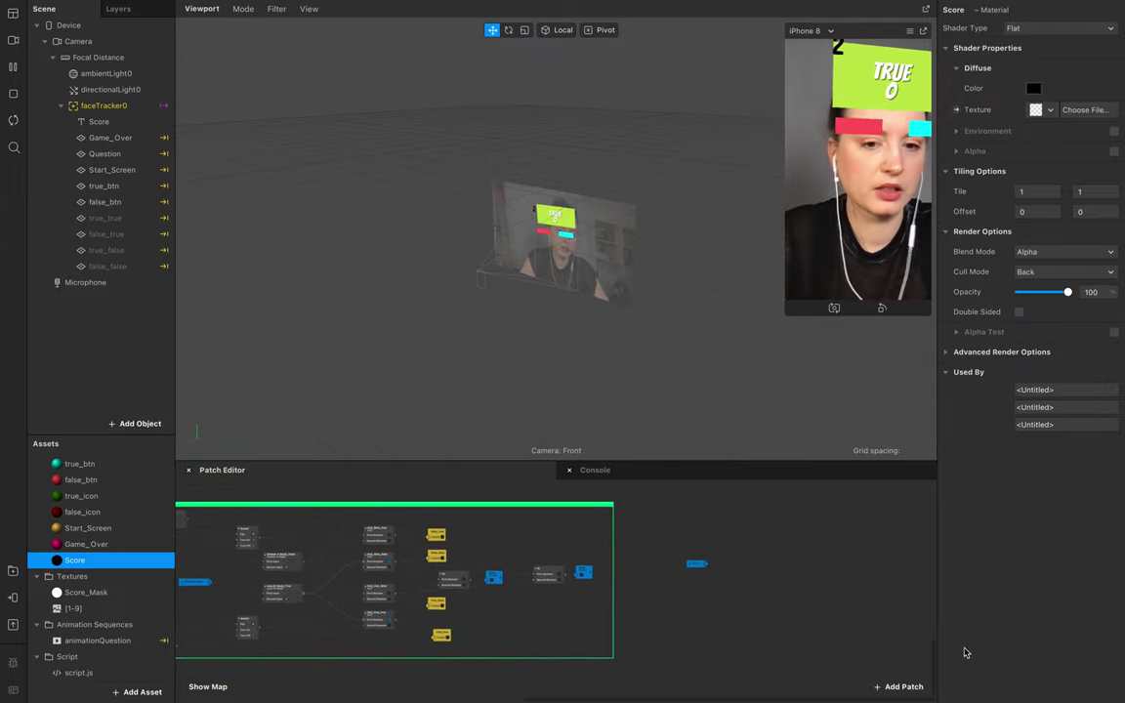
pyautogui.scroll(1, 755, 571)
pyautogui.scroll(5, 756, 570)
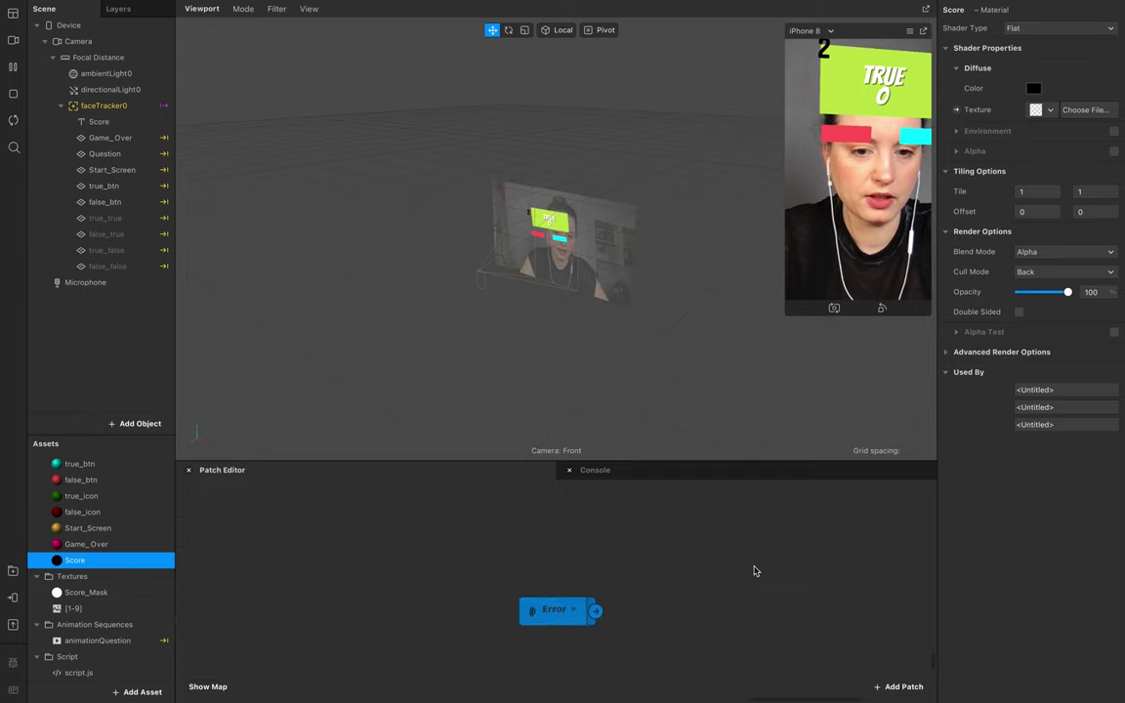
pyautogui.scroll(-1, 746, 580)
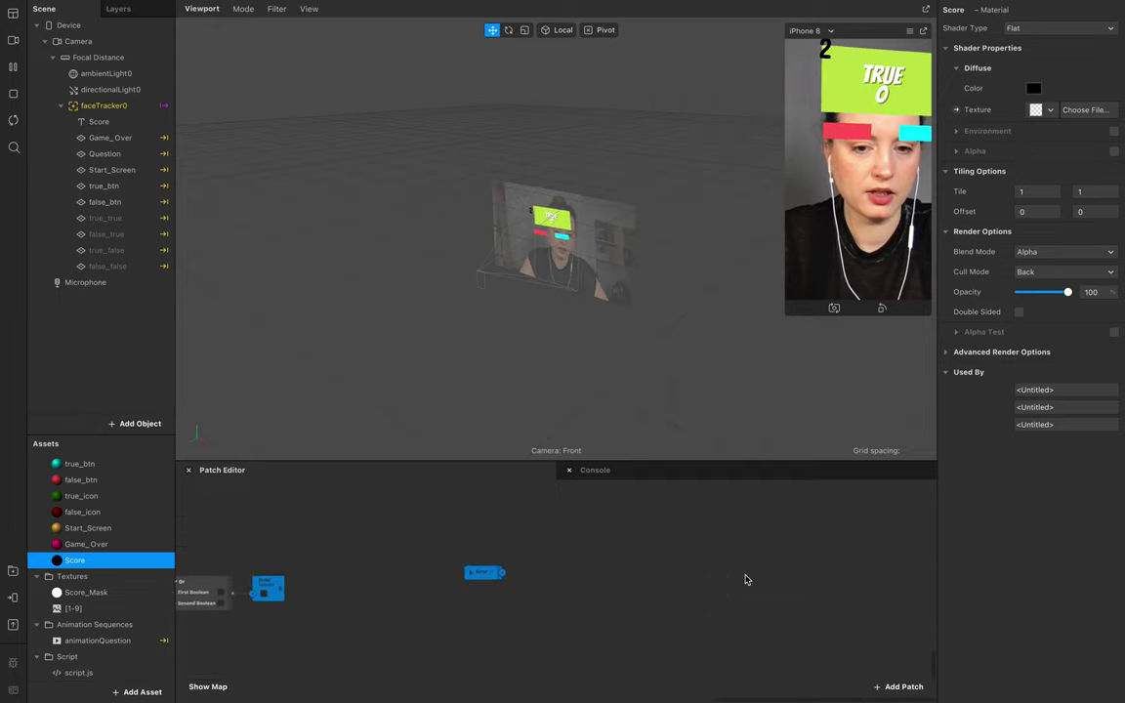
pyautogui.doubleClick(585, 563)
pyautogui.write('count')
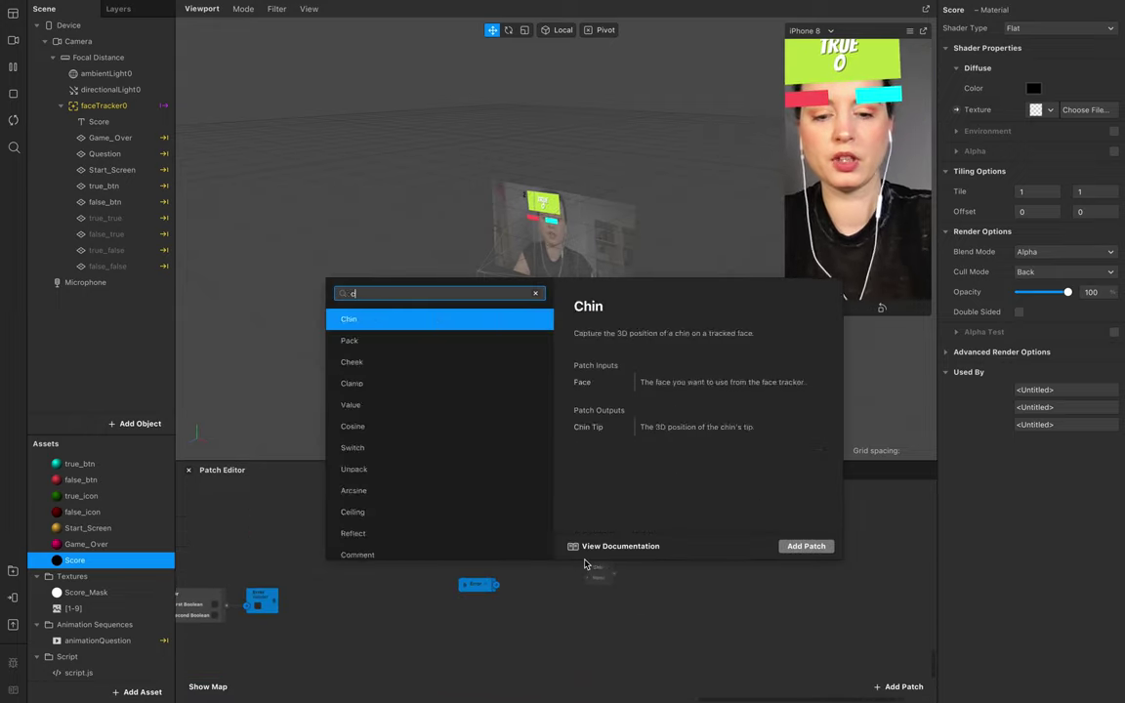
pyautogui.press('Return')
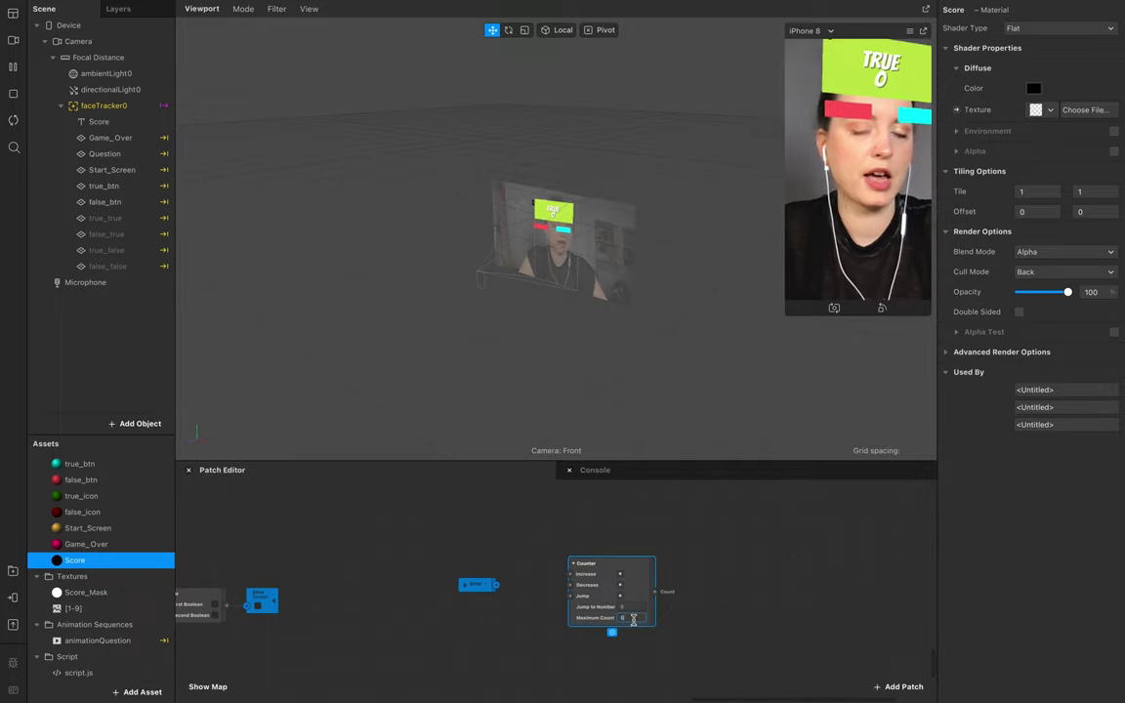
pyautogui.click(717, 628)
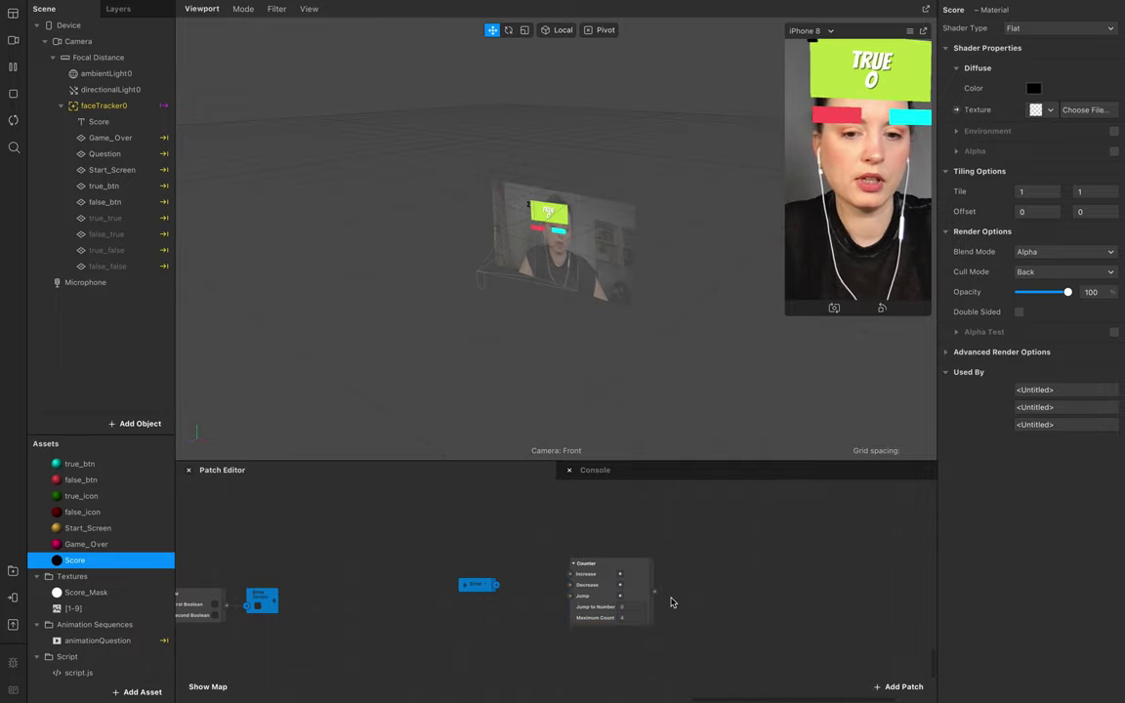
pyautogui.click(634, 617)
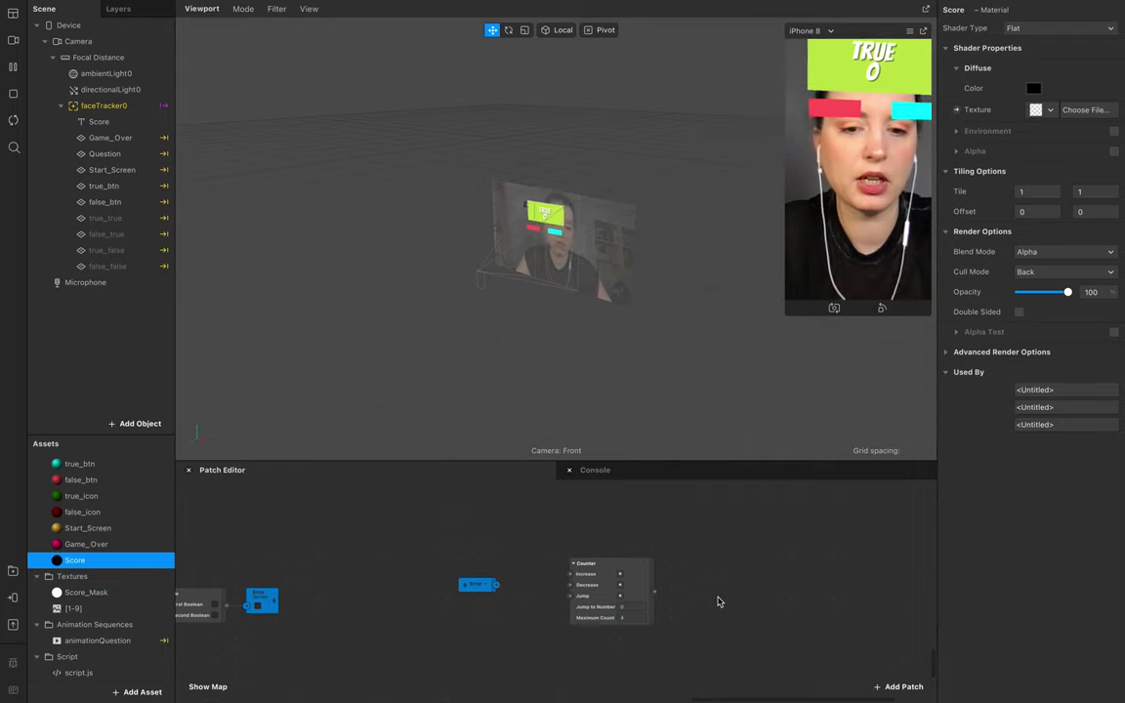
# Add an Equals Exactly patch right of the Counter, set its Second Number to 3, and connect the Counter's output to First Number
pyautogui.rightClick(754, 546)
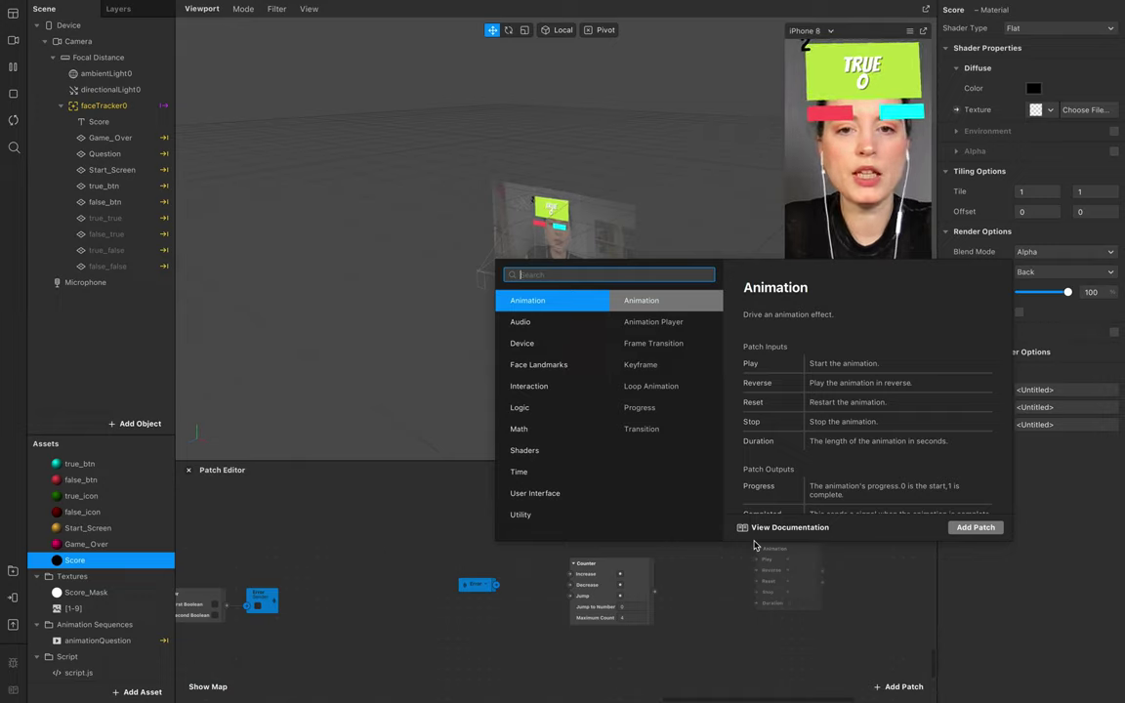
pyautogui.write('eq')
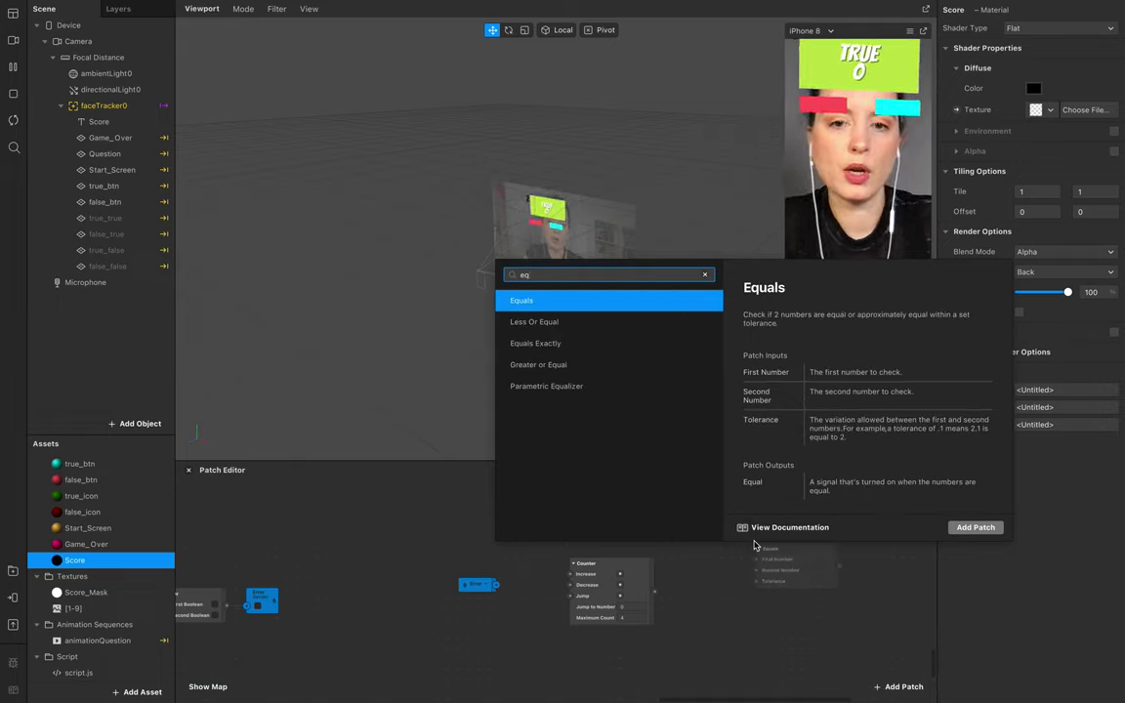
pyautogui.press('Down')
pyautogui.press('Down')
pyautogui.press('Return')
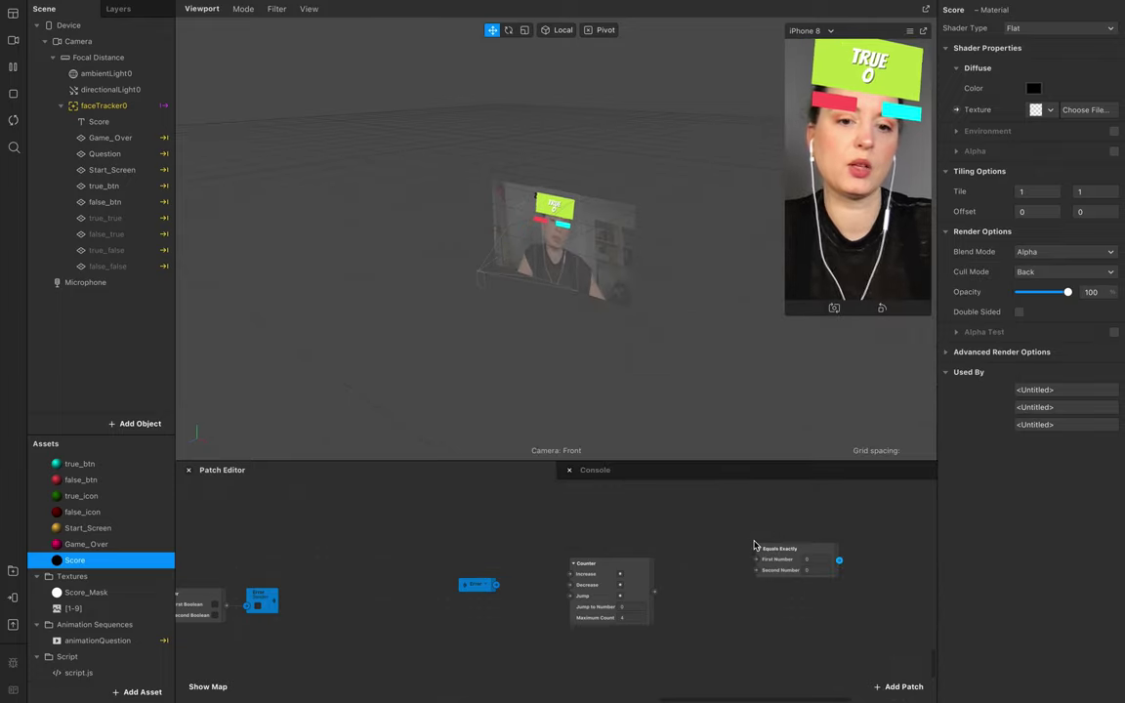
pyautogui.moveTo(792, 555); pyautogui.dragTo(739, 556)
pyautogui.click(757, 574)
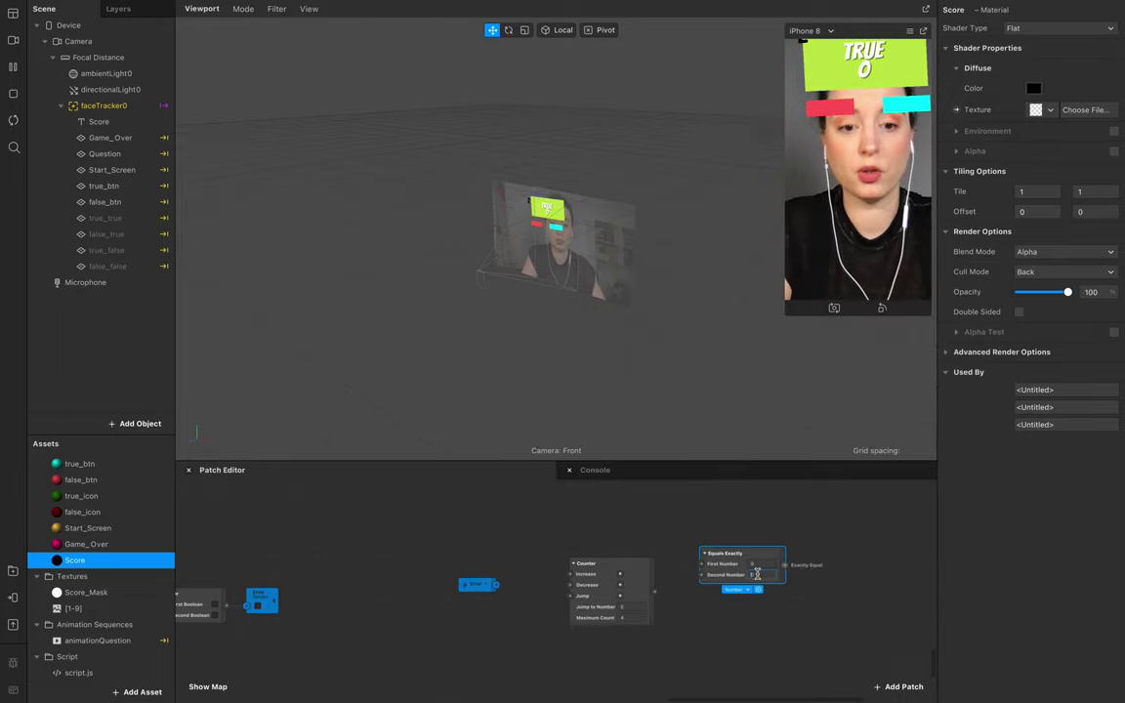
pyautogui.click(818, 602)
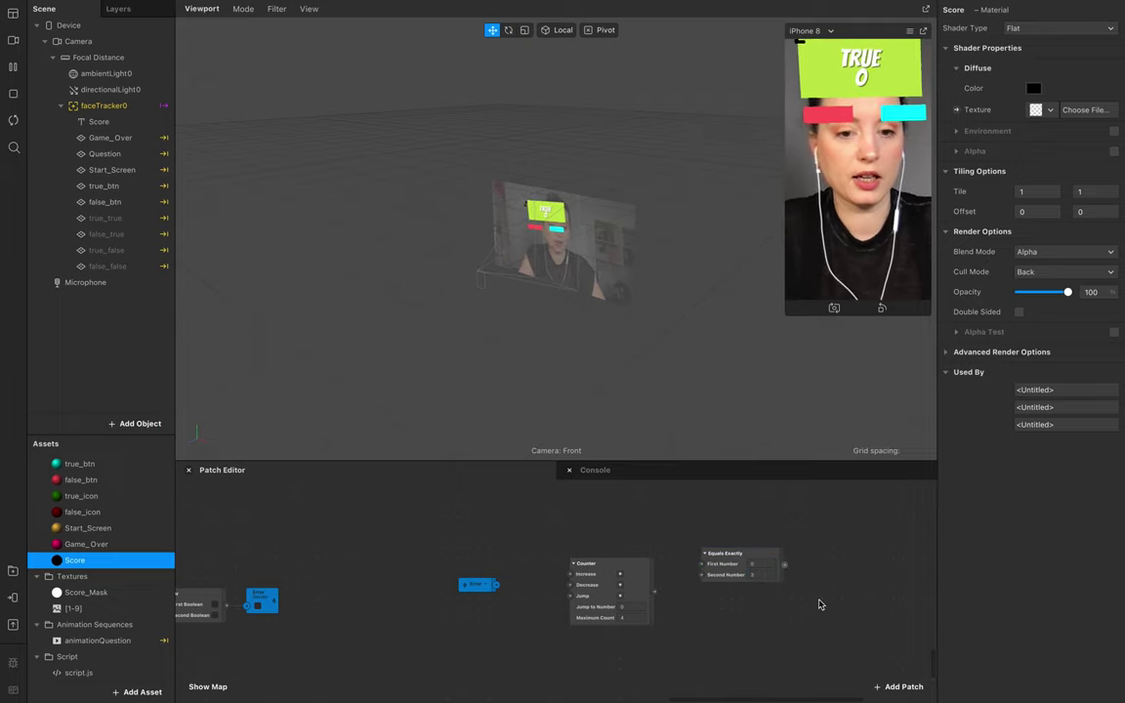
pyautogui.moveTo(654, 592); pyautogui.dragTo(705, 567)
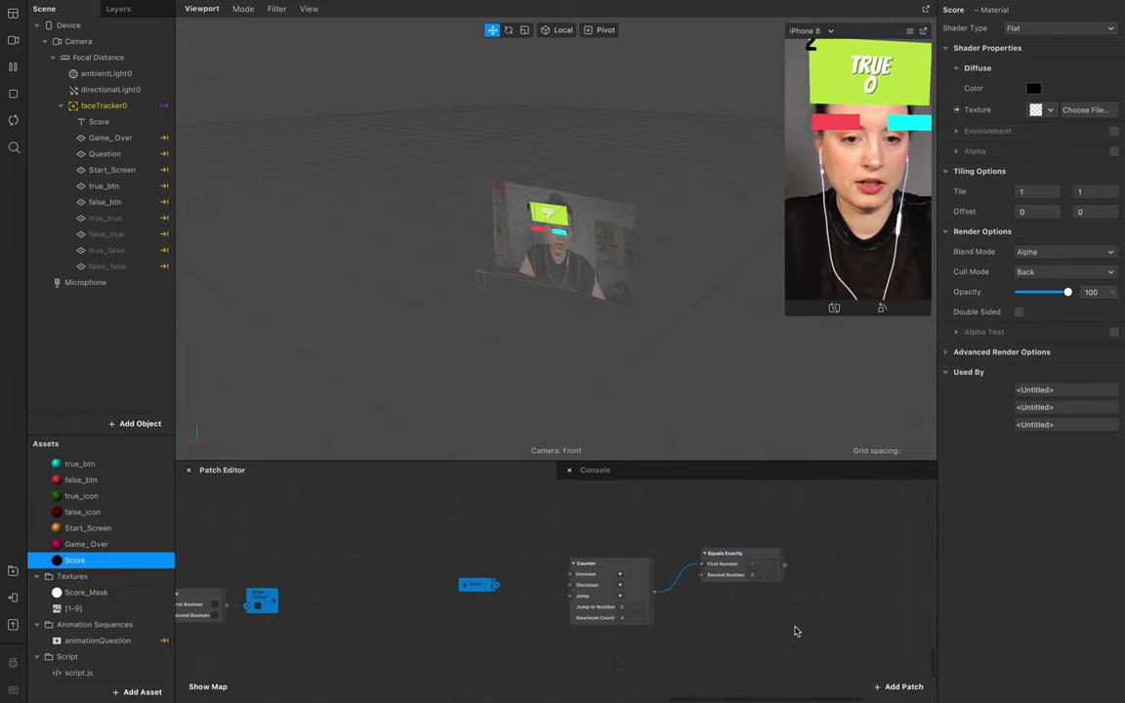
# Connect the Error receiver to the Counter's Increase input through a Pulse patch, spacing the receiver and Pulse out before the Counter
pyautogui.hscroll(5, 794, 630)
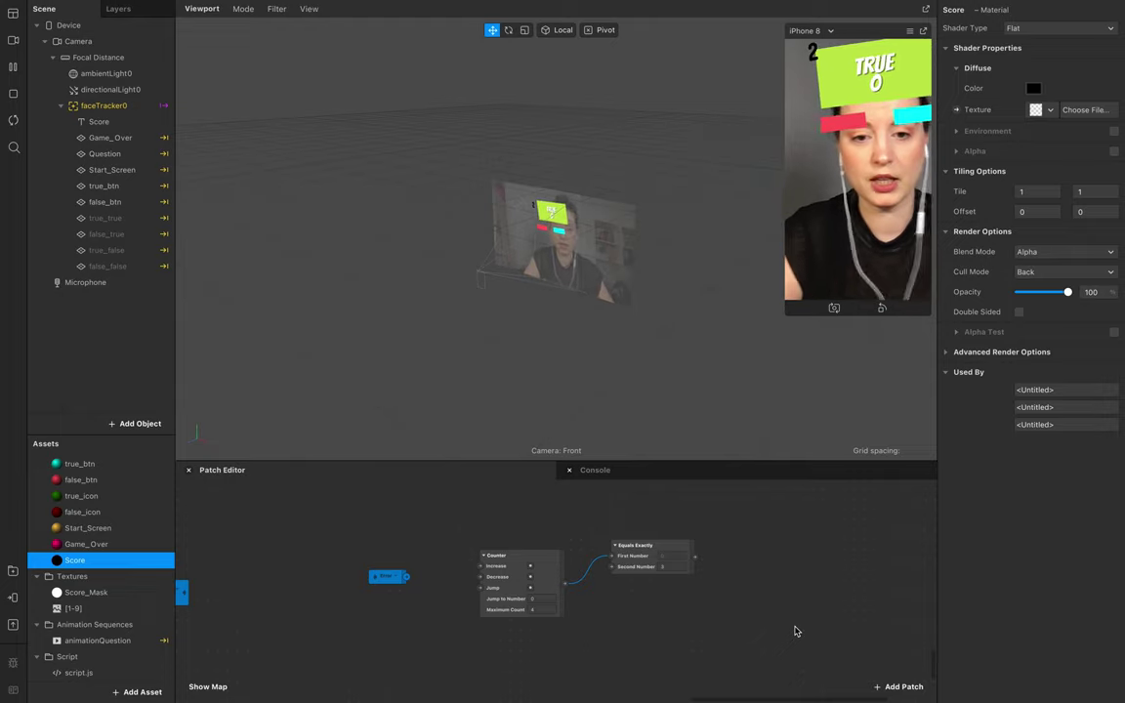
pyautogui.hscroll(3, 708, 610)
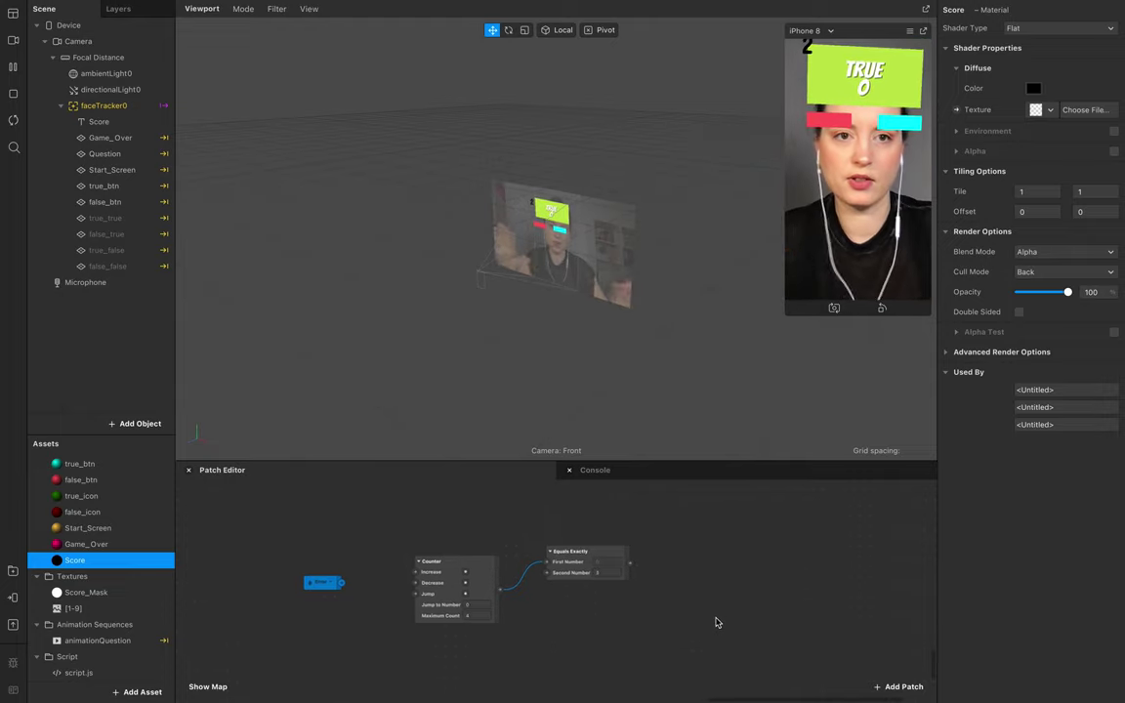
pyautogui.moveTo(343, 583); pyautogui.dragTo(416, 572)
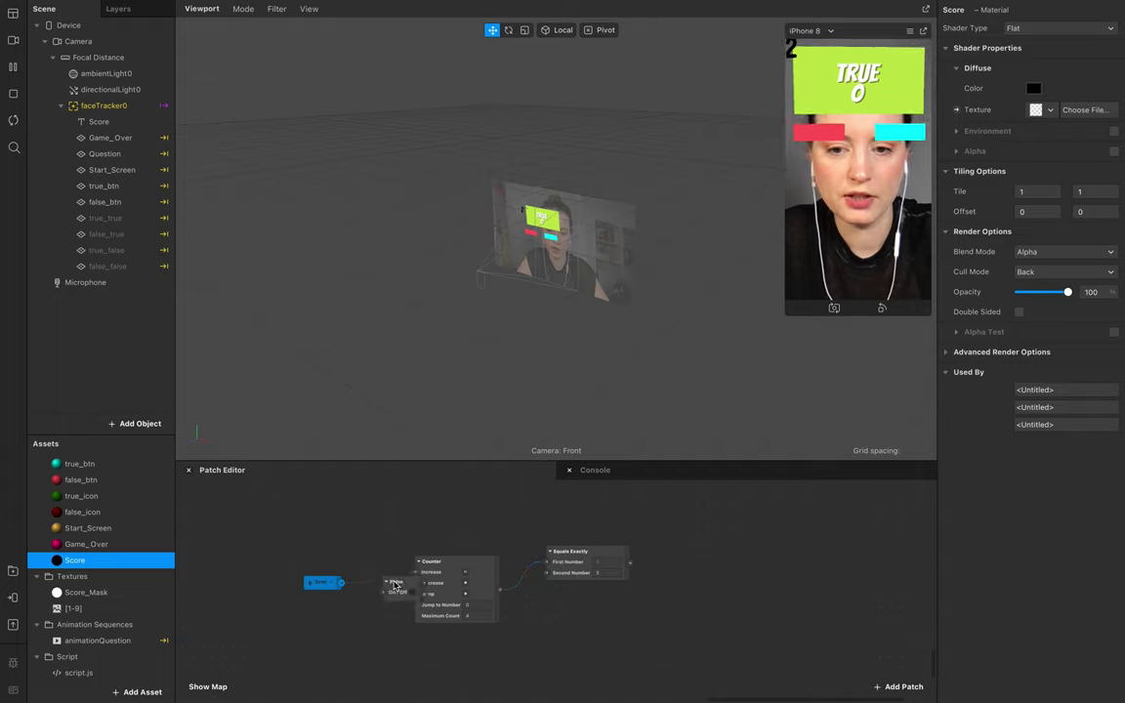
pyautogui.moveTo(329, 586); pyautogui.dragTo(277, 582)
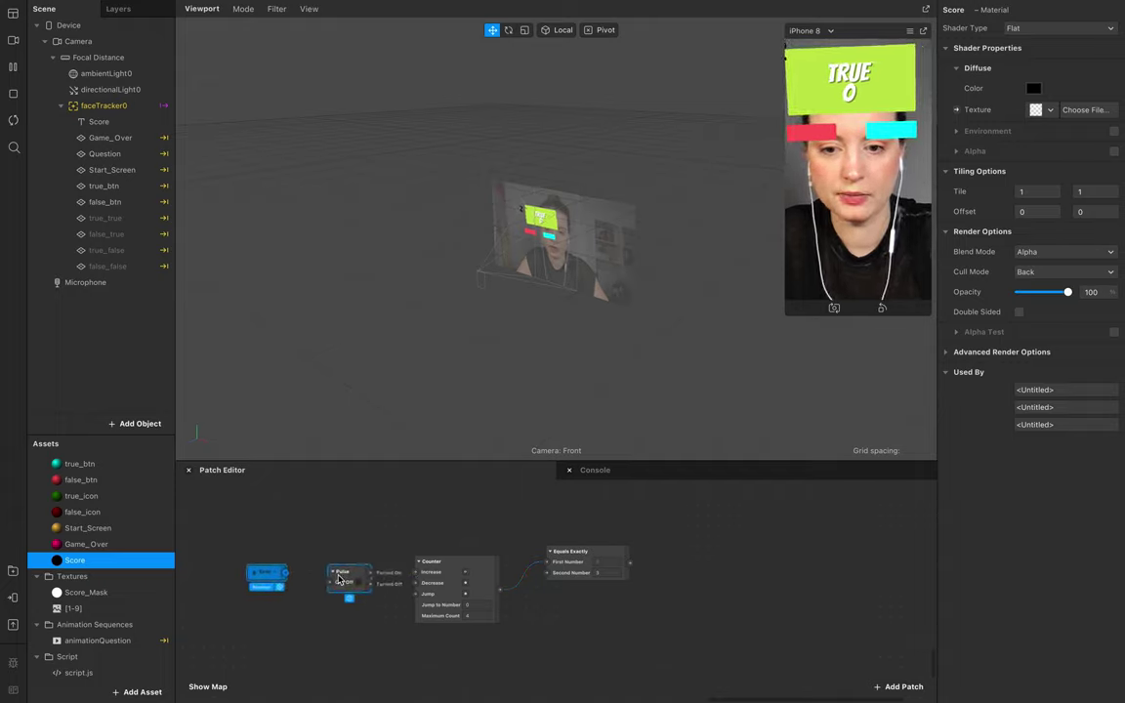
# Add a Switch after Equals Exactly, driven through a Pulse with Turned On wired to Turn On and Turned Off to Turn Off
pyautogui.hscroll(3, 642, 602)
pyautogui.scroll(-1, 642, 603)
pyautogui.hscroll(3, 637, 609)
pyautogui.scroll(1, 638, 609)
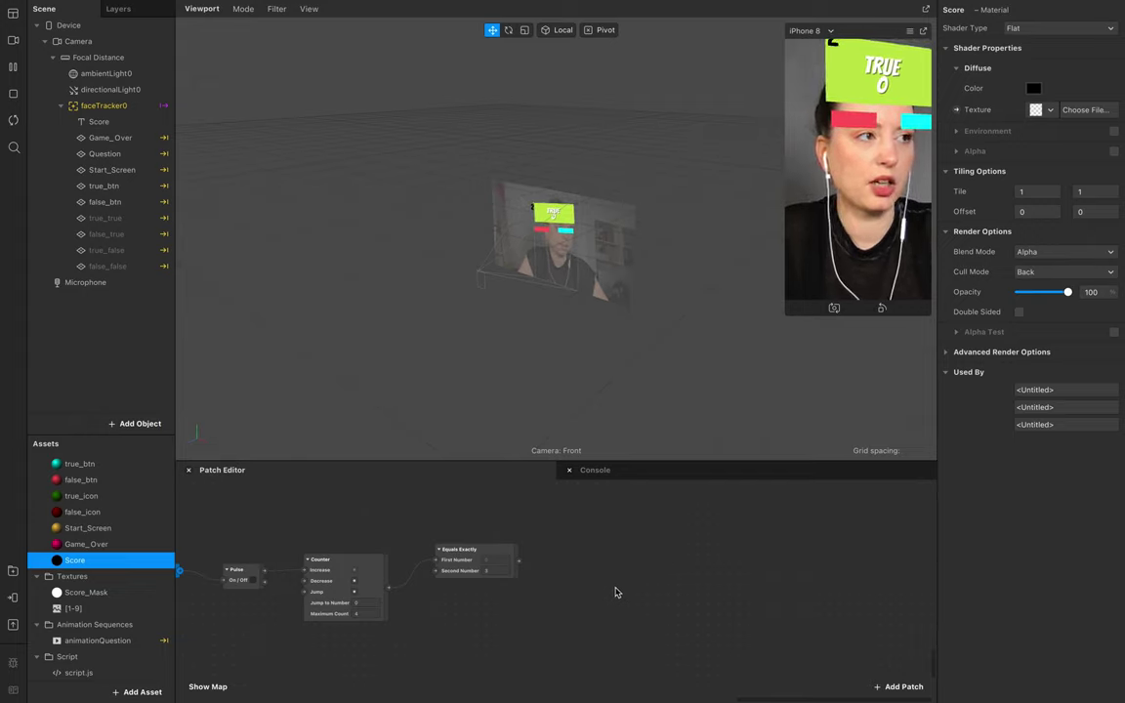
pyautogui.doubleClick(592, 568)
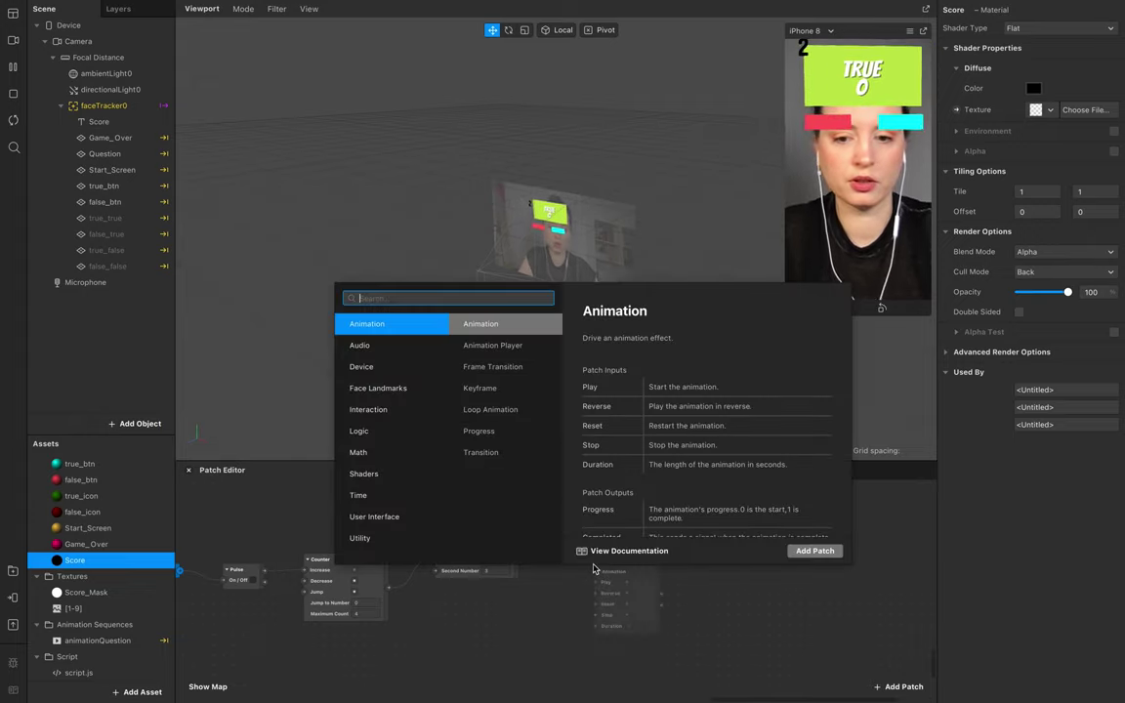
pyautogui.write('switch')
pyautogui.press('Return')
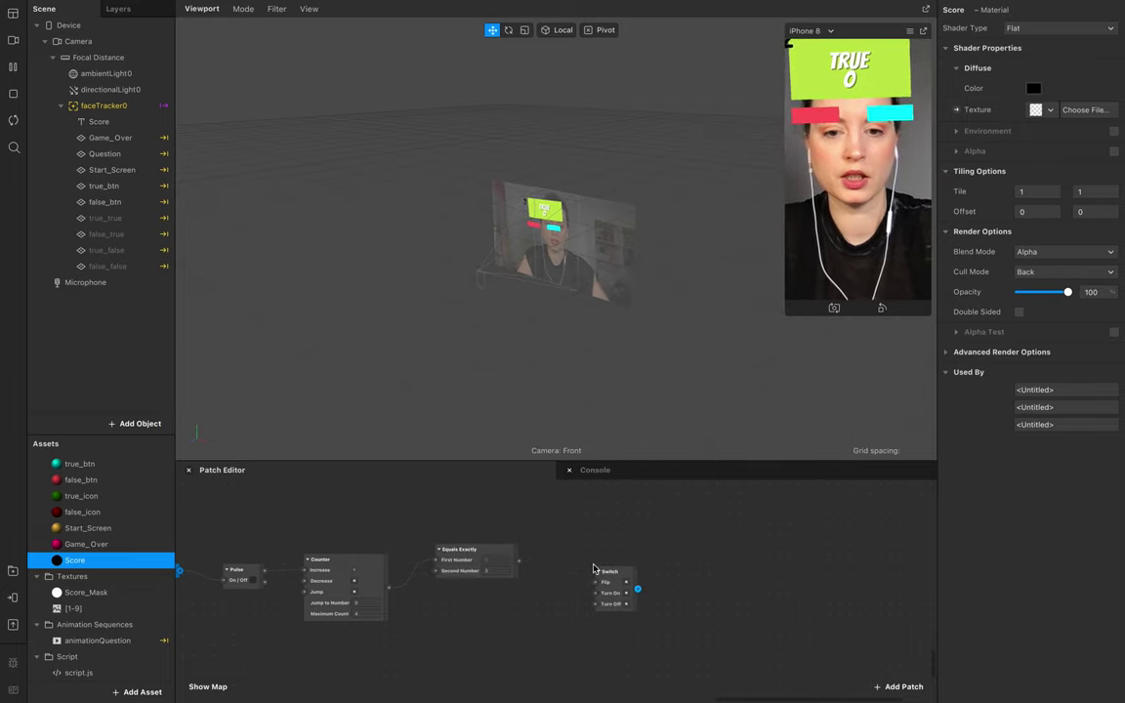
pyautogui.moveTo(614, 573); pyautogui.dragTo(671, 540)
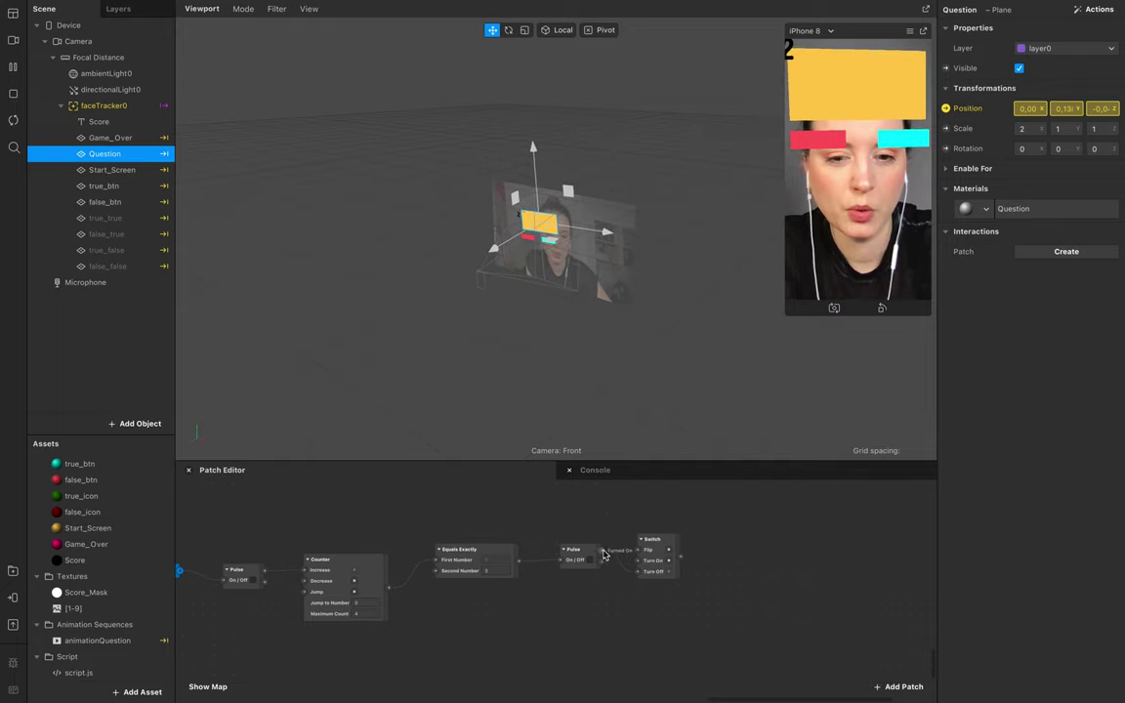
pyautogui.moveTo(602, 550); pyautogui.dragTo(637, 560)
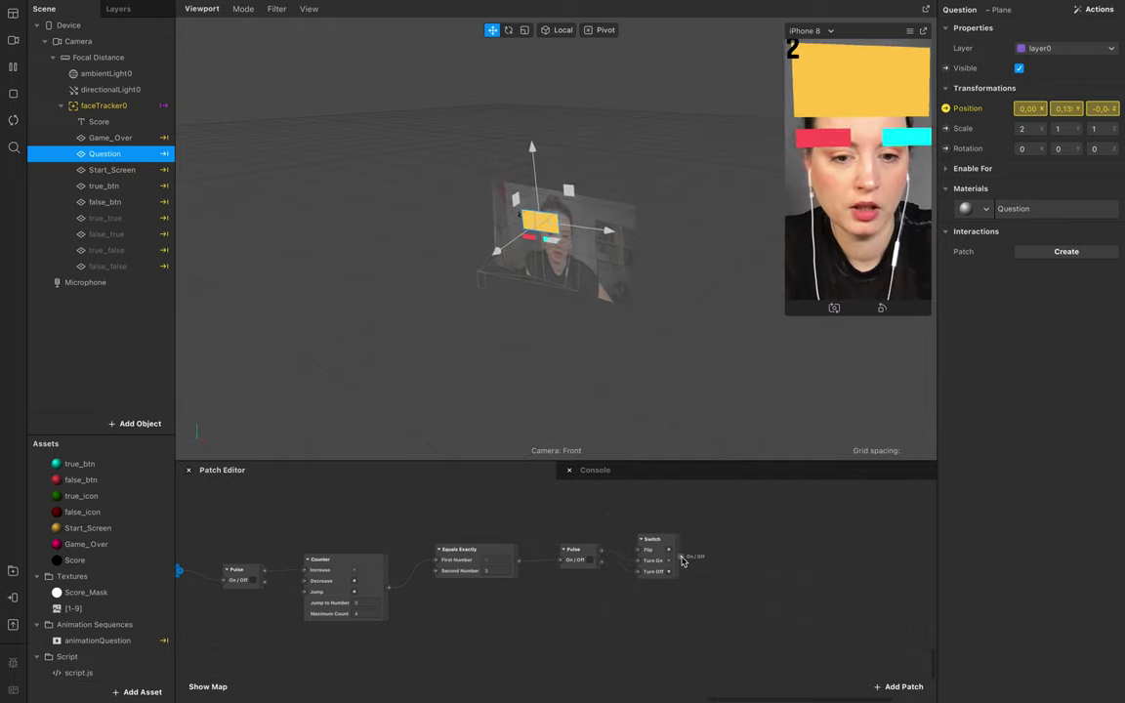
# Connect the Switch's output to a patch for Game_Over's Visible property, and move Game_Over below Question in the scene hierarchy
pyautogui.moveTo(680, 558); pyautogui.dragTo(709, 558)
pyautogui.click(710, 558)
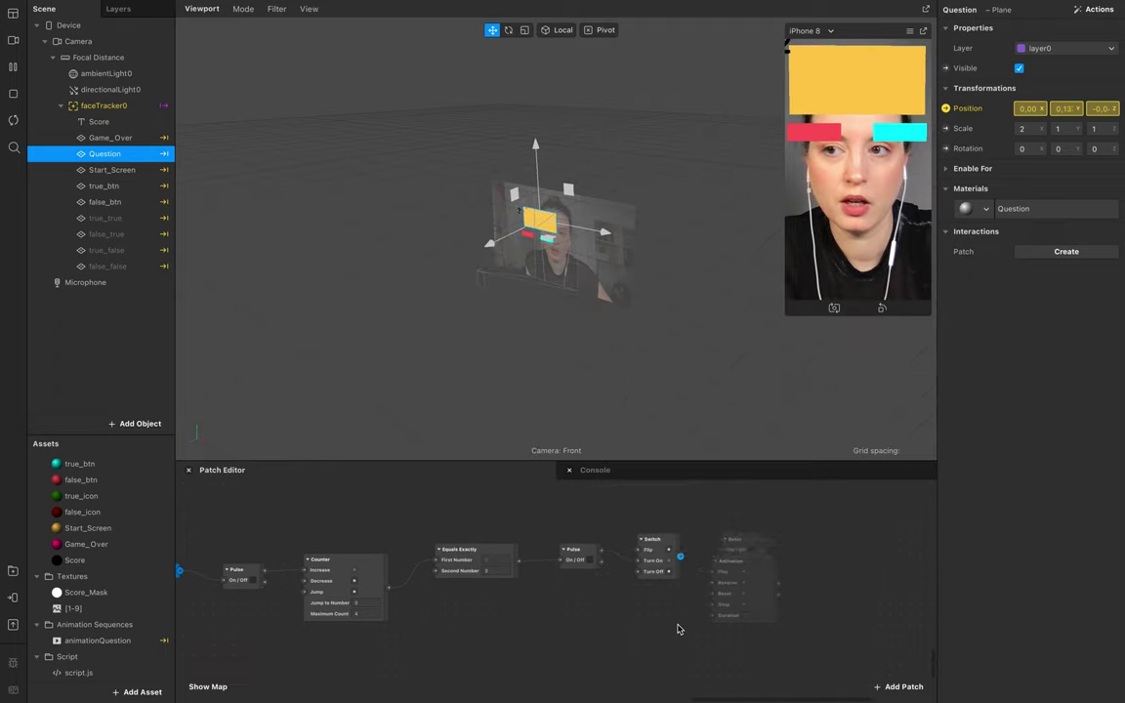
pyautogui.click(110, 138)
pyautogui.click(945, 69)
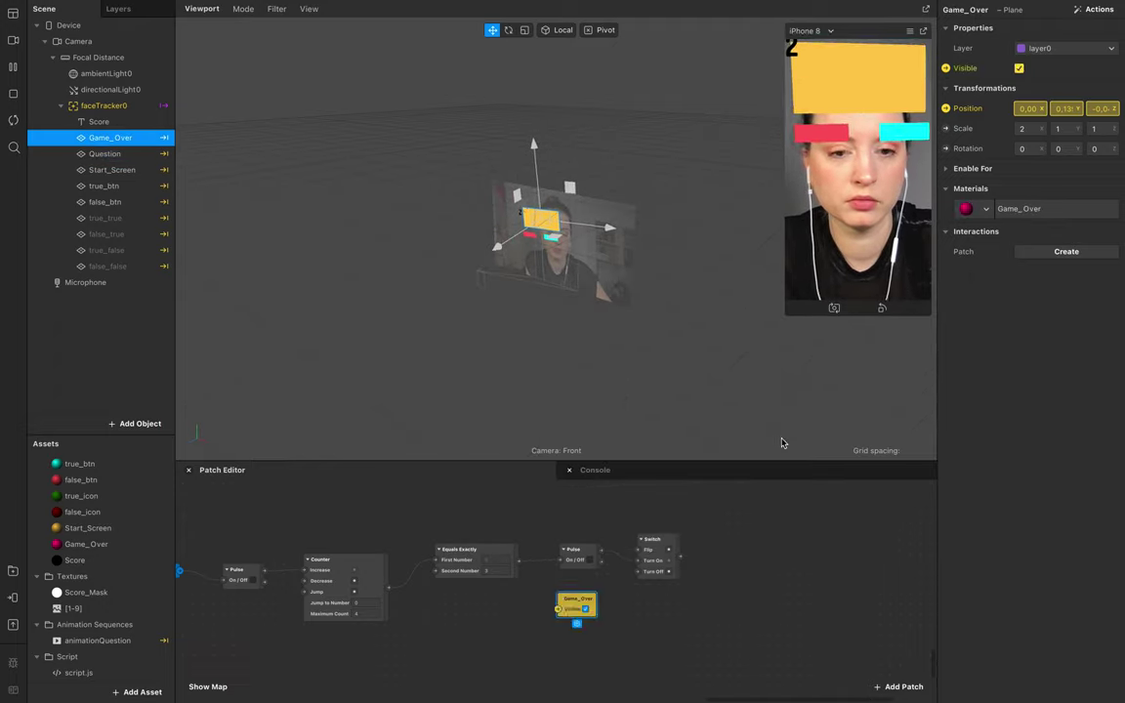
pyautogui.moveTo(579, 600); pyautogui.dragTo(752, 554)
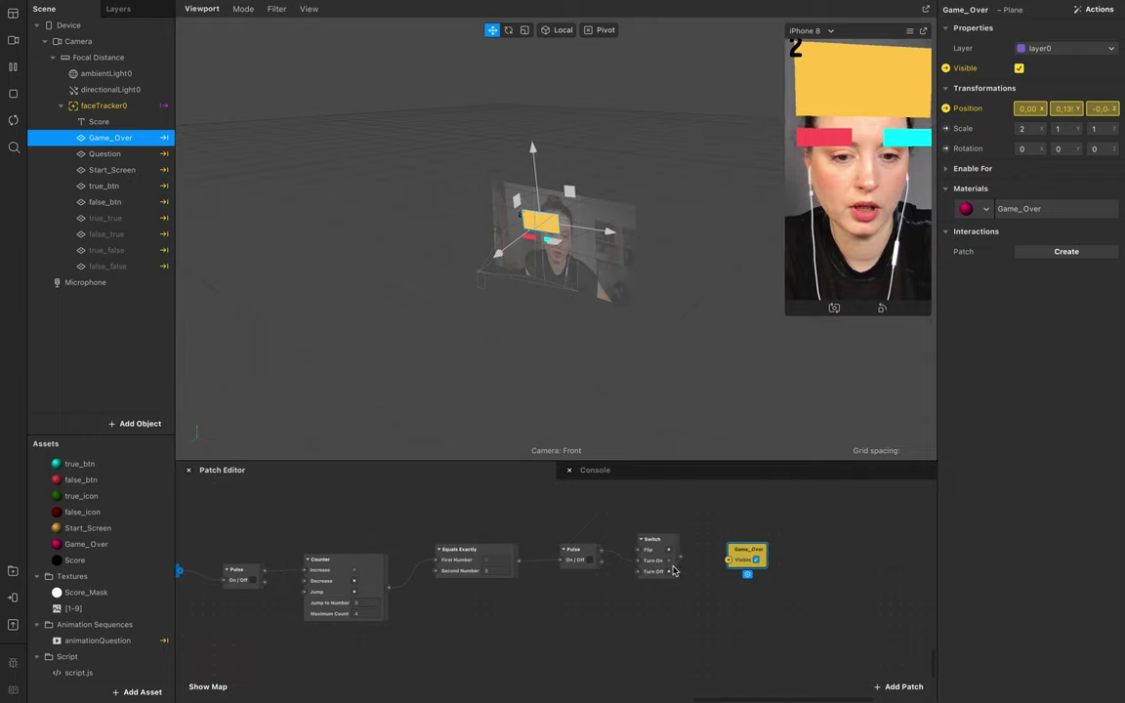
pyautogui.moveTo(680, 555); pyautogui.dragTo(728, 563)
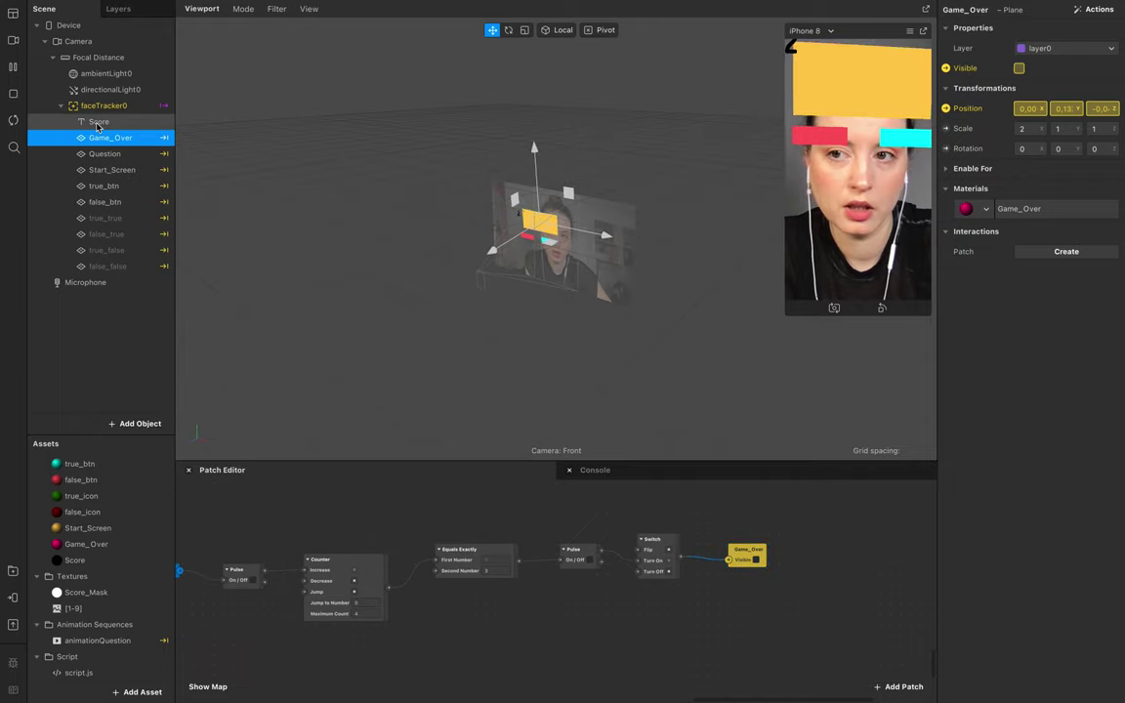
pyautogui.moveTo(115, 144); pyautogui.dragTo(114, 172)
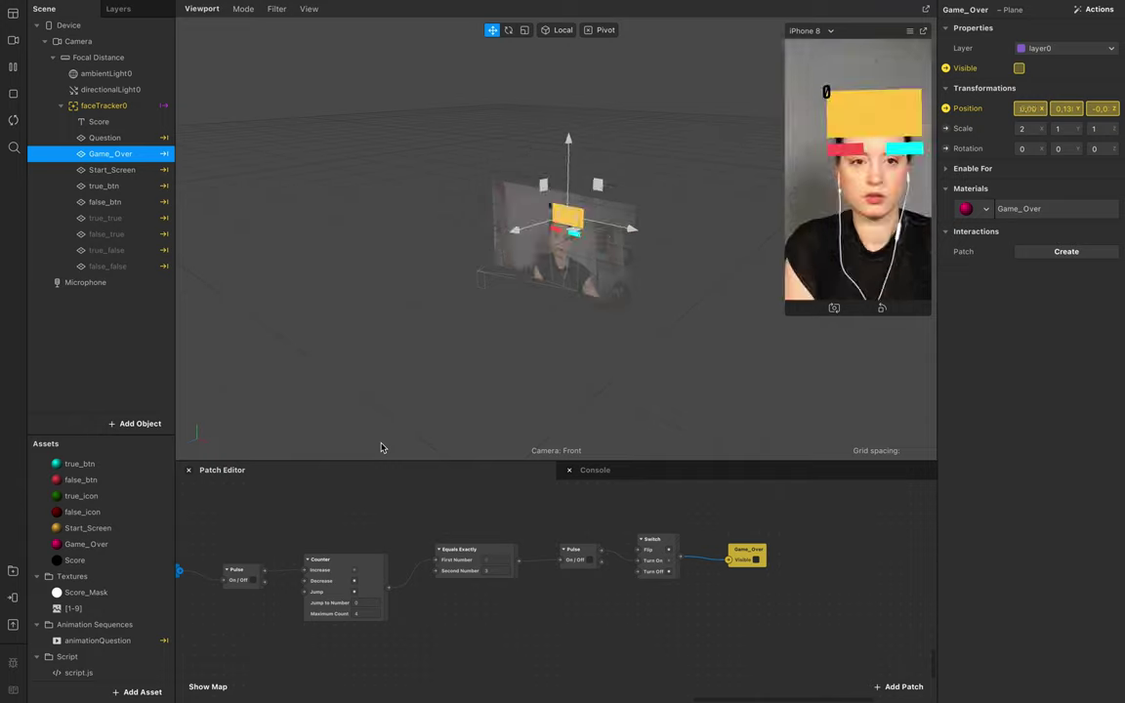
# Set the Second Number of the Equals Exactly patch to 3
pyautogui.click(491, 567)
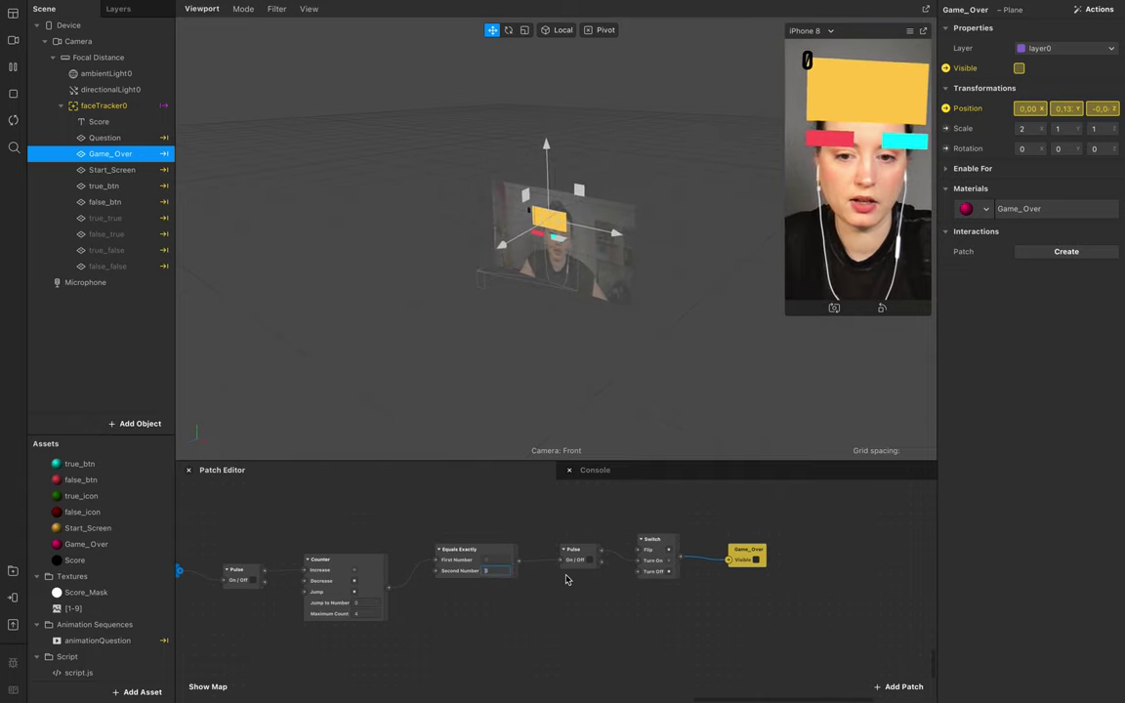
pyautogui.write('1')
pyautogui.click(588, 622)
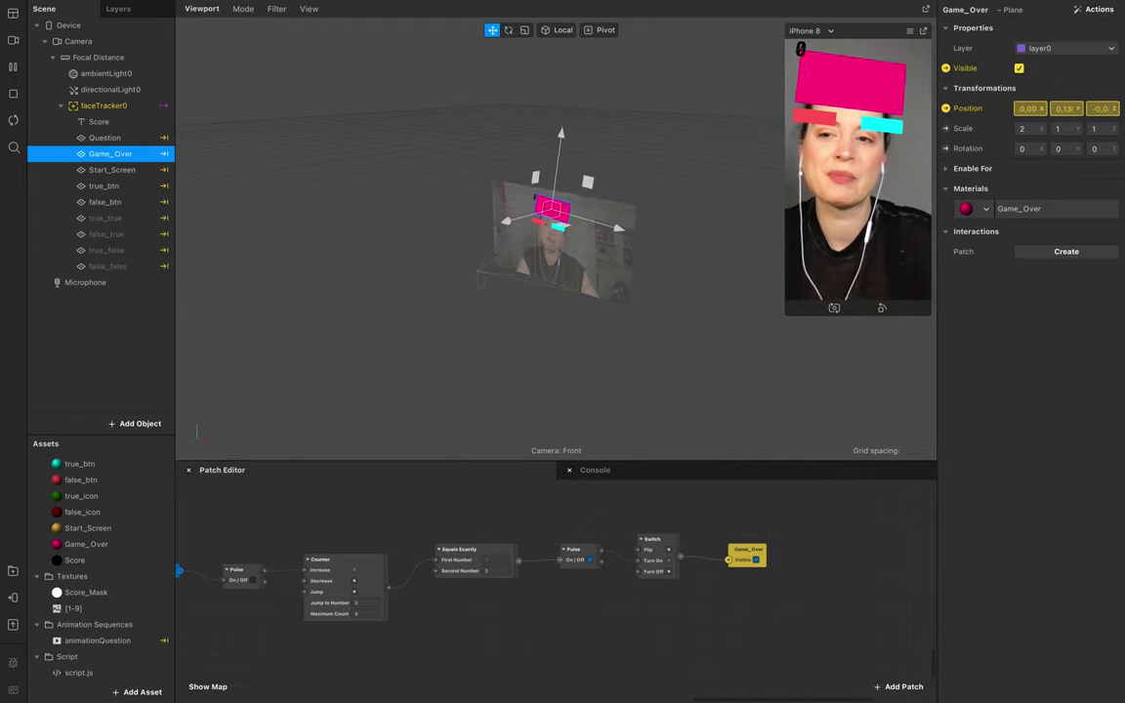
# Insert a new plane into the scene
pyautogui.click(102, 368)
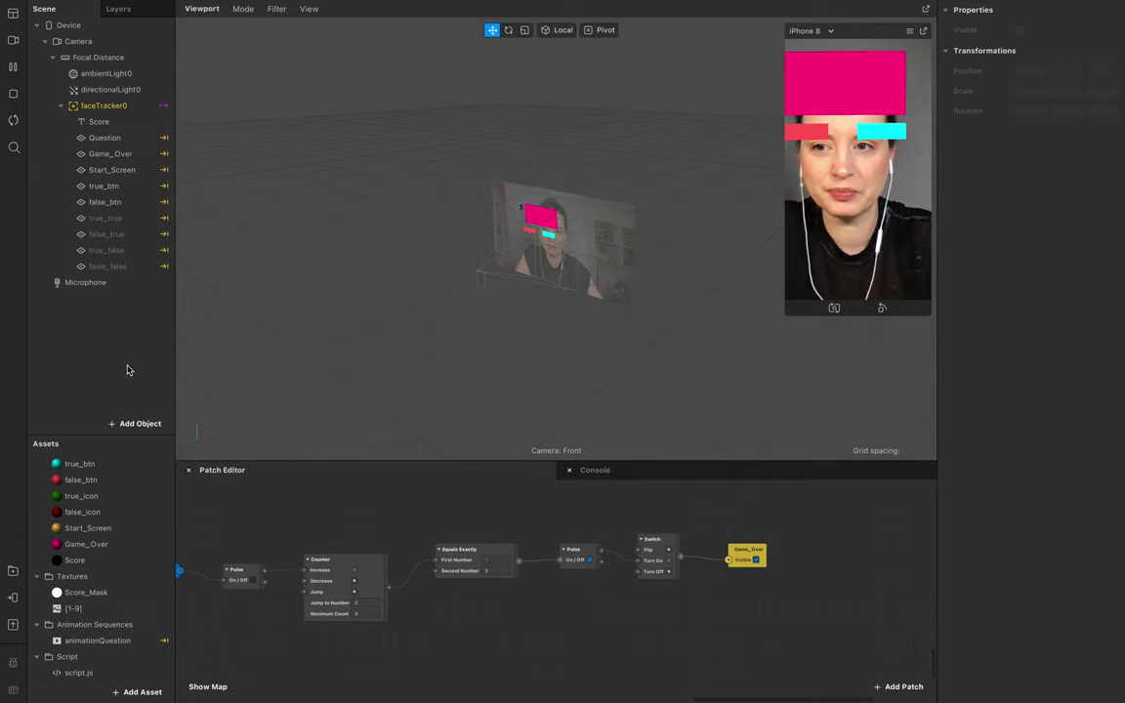
pyautogui.click(132, 424)
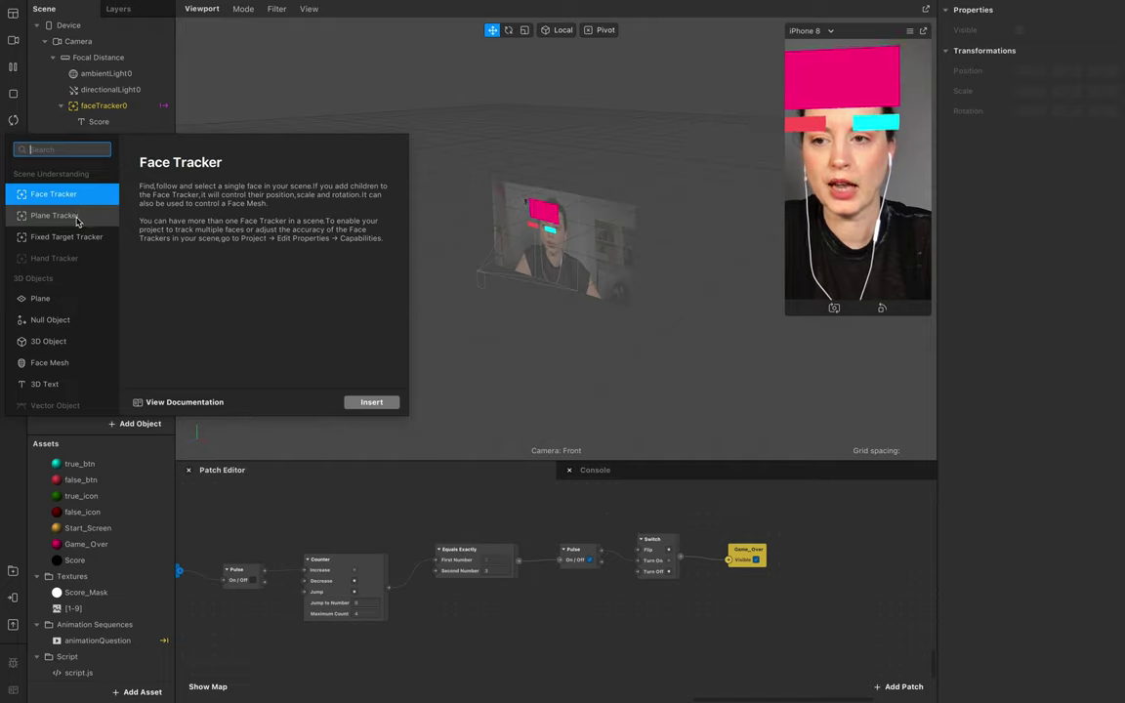
pyautogui.click(53, 298)
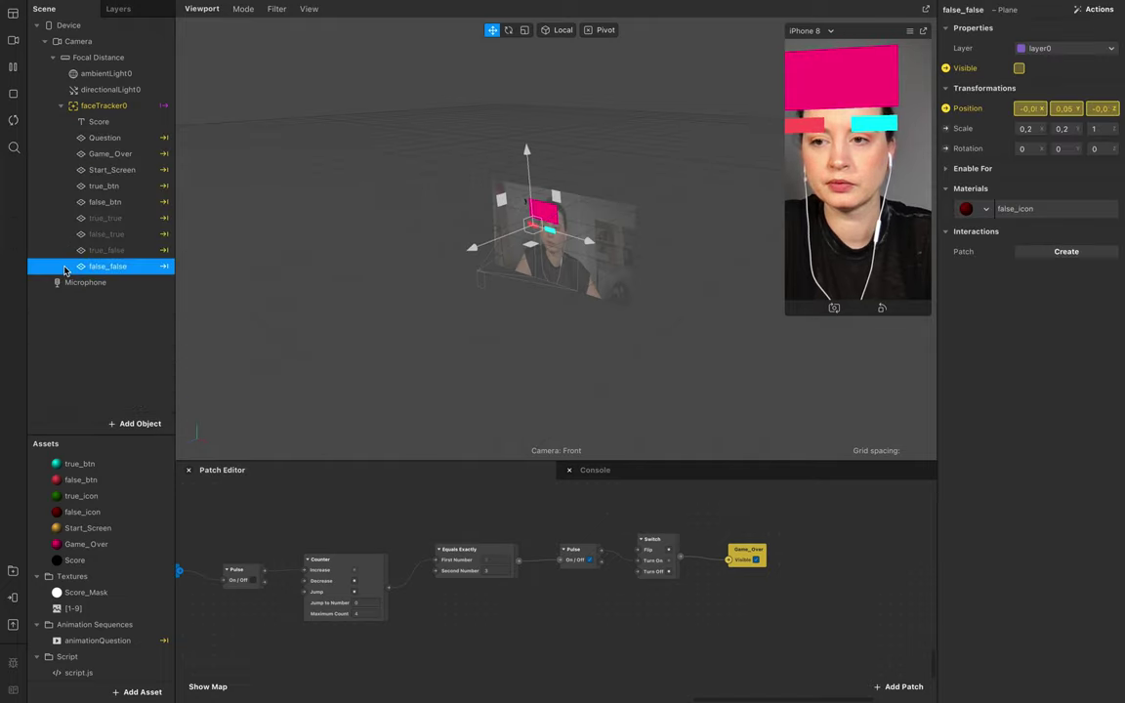
pyautogui.click(136, 424)
pyautogui.click(68, 297)
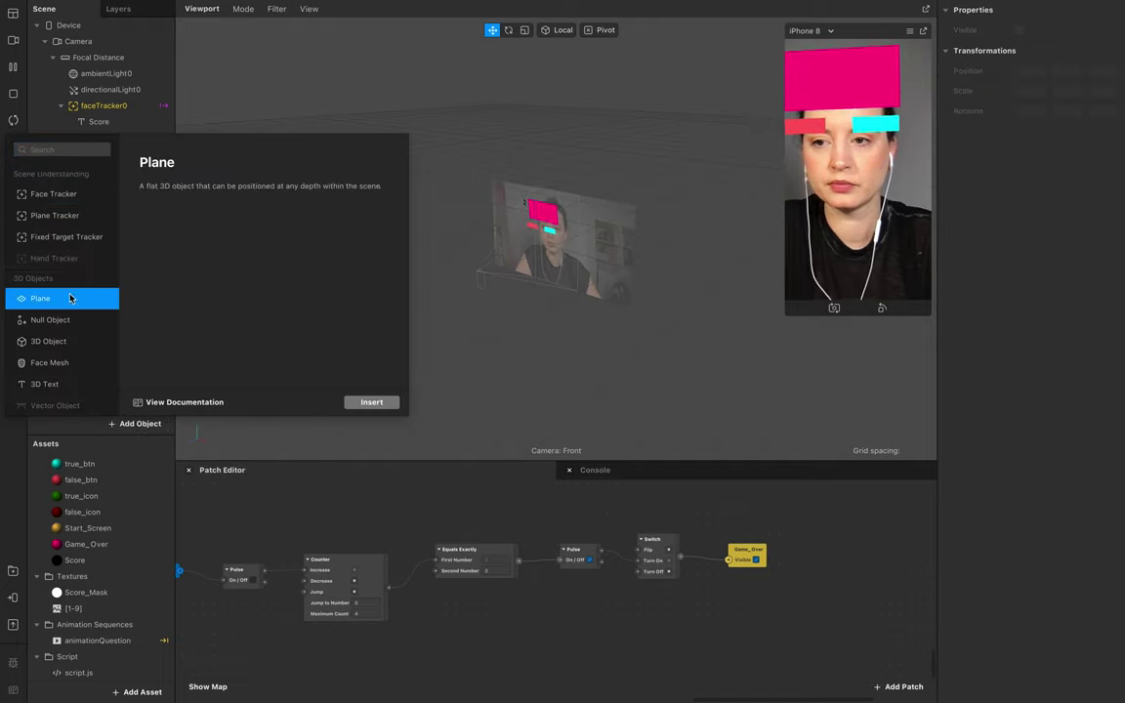
pyautogui.click(372, 401)
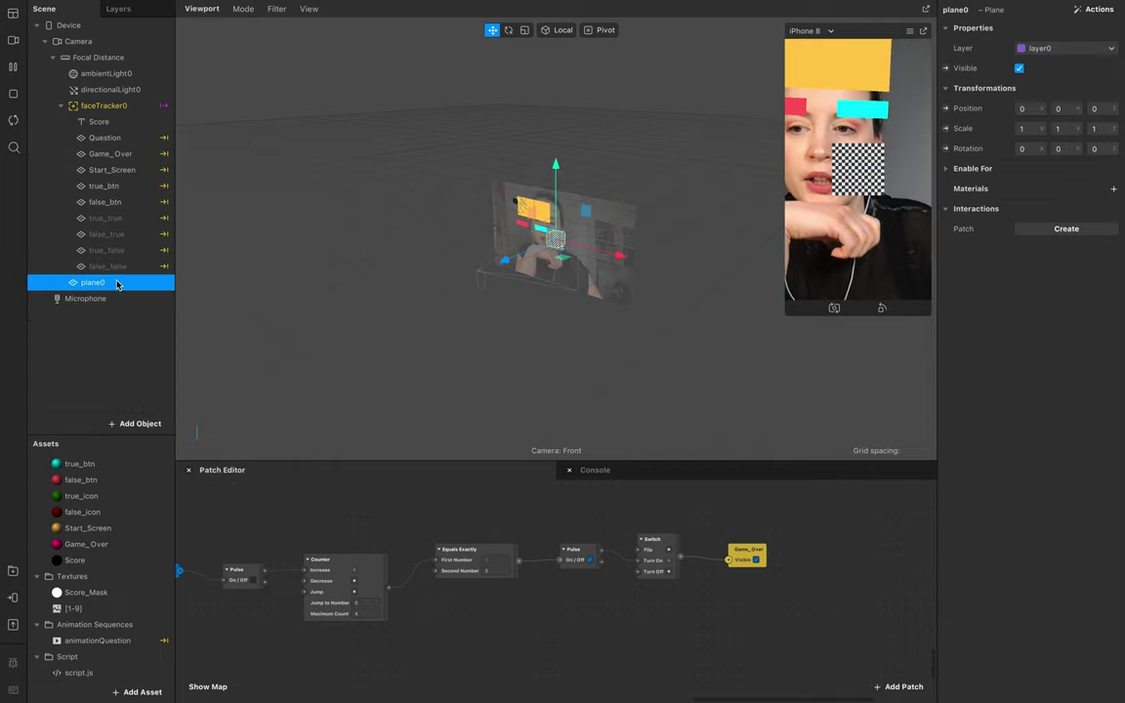
# Rename the new plane Error and nest it in faceTracker0 directly below Score
pyautogui.doubleClick(93, 282)
pyautogui.write('Error')
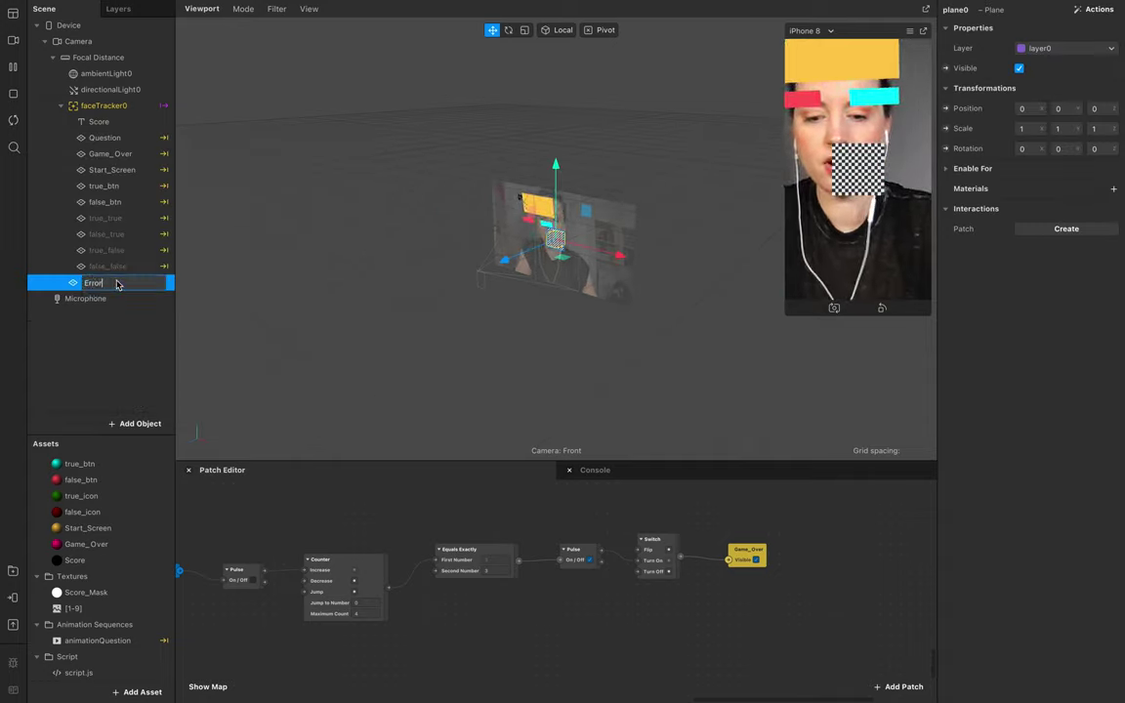
pyautogui.click(155, 348)
pyautogui.click(127, 281)
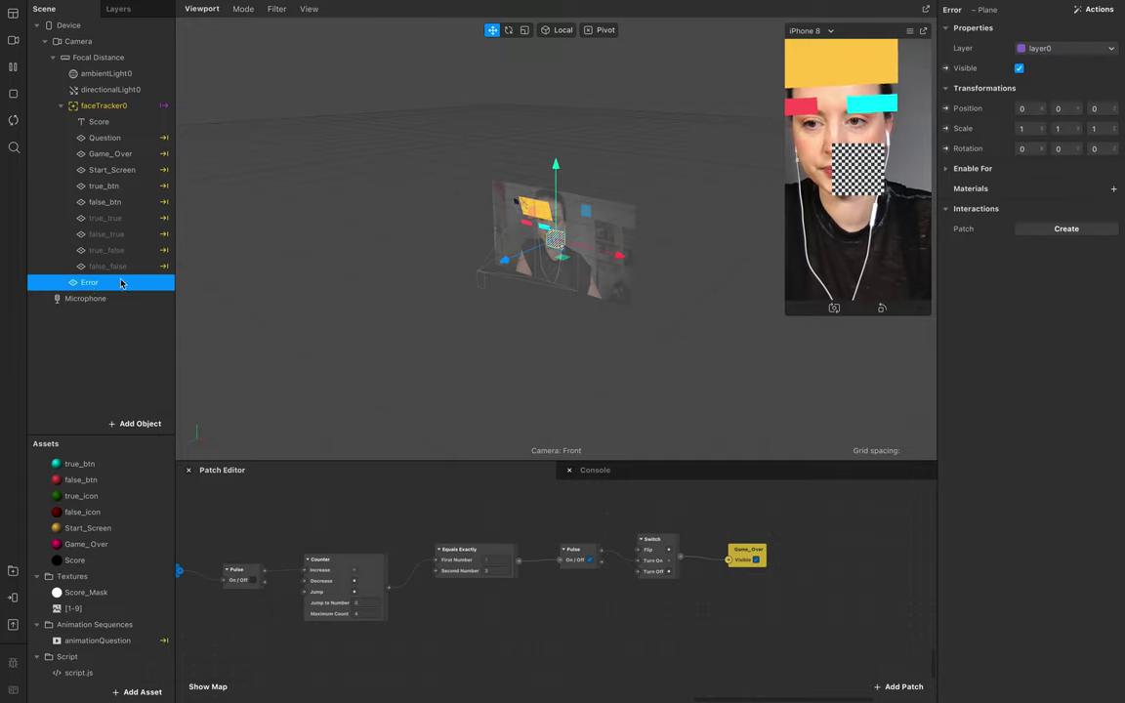
pyautogui.moveTo(97, 282); pyautogui.dragTo(113, 131)
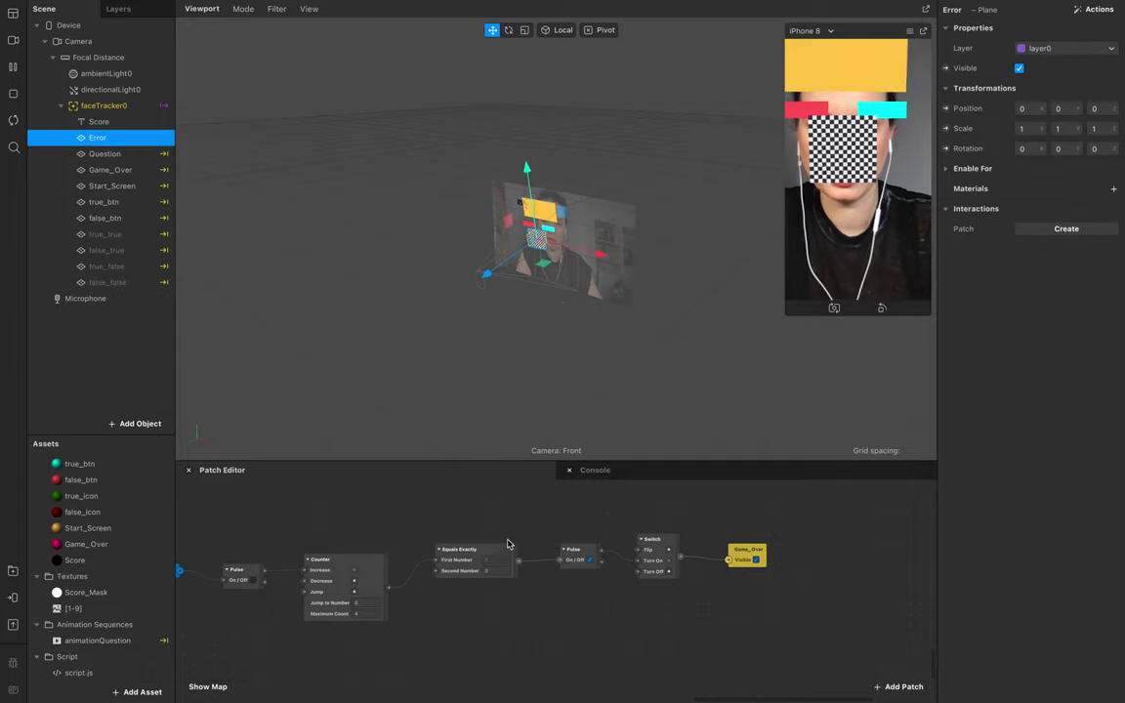
# Move the Error plane to about X 0.06, Y 0.18, over the question panel's upper right corner, and enlarge the device preview
pyautogui.moveTo(530, 192); pyautogui.dragTo(528, 162)
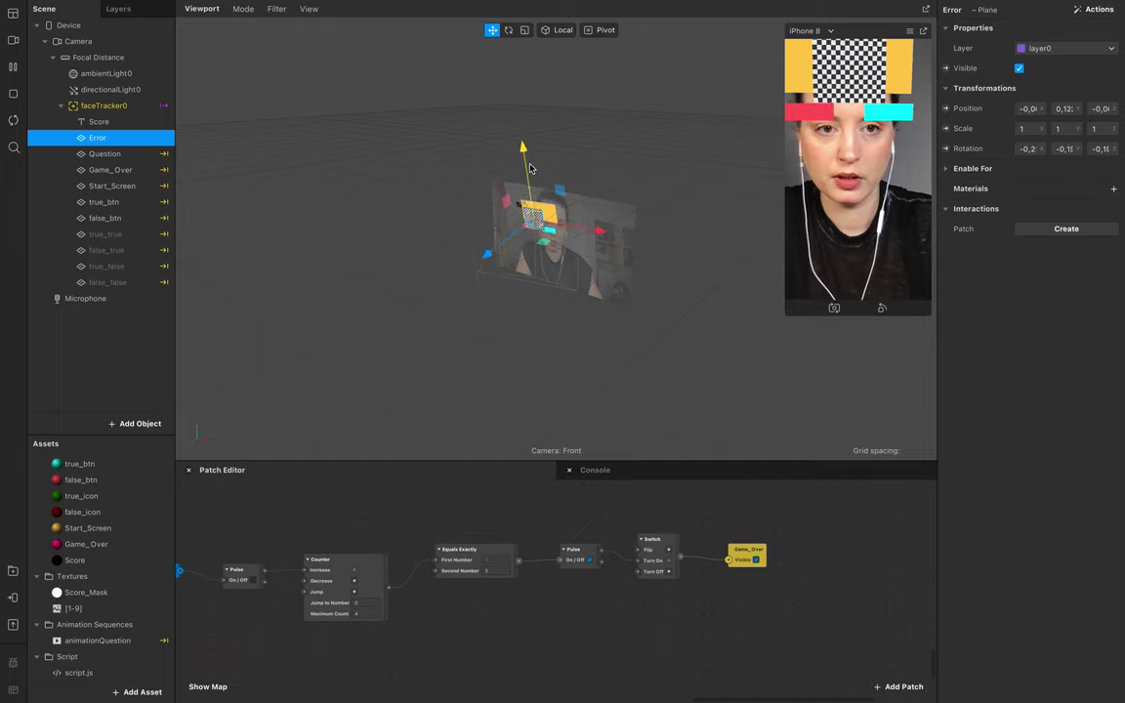
pyautogui.moveTo(564, 219)
pyautogui.mouseDown()
pyautogui.moveTo(591, 221)
pyautogui.moveTo(579, 221)
pyautogui.mouseUp()
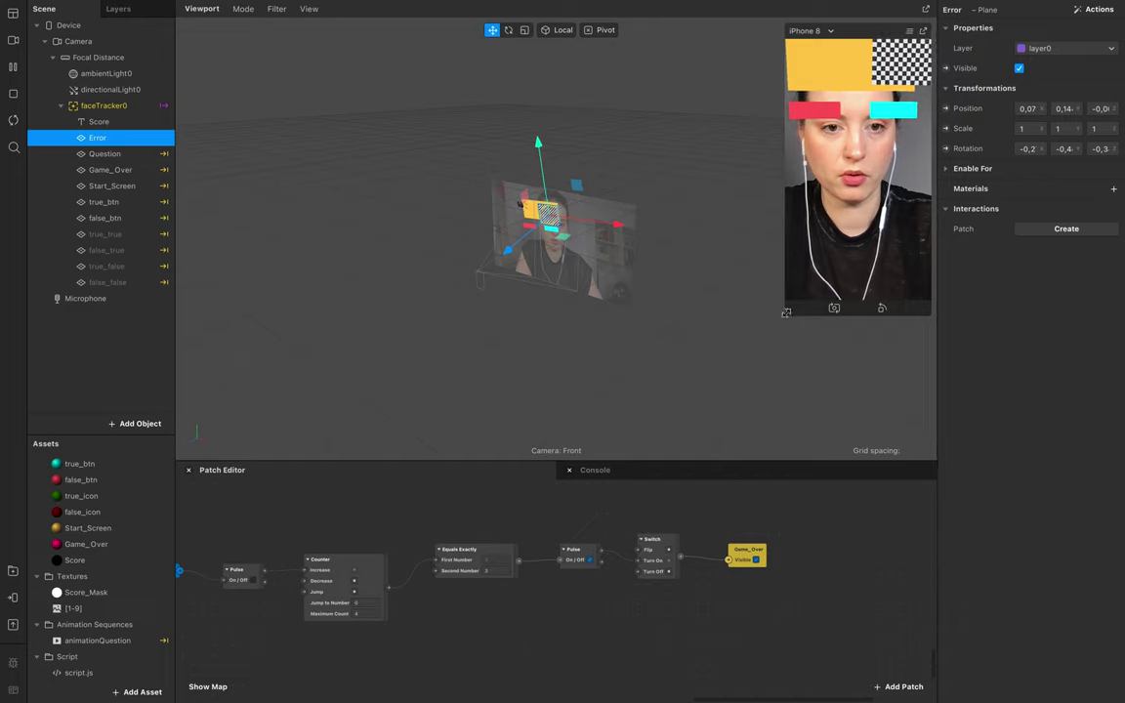
pyautogui.moveTo(786, 312); pyautogui.dragTo(707, 453)
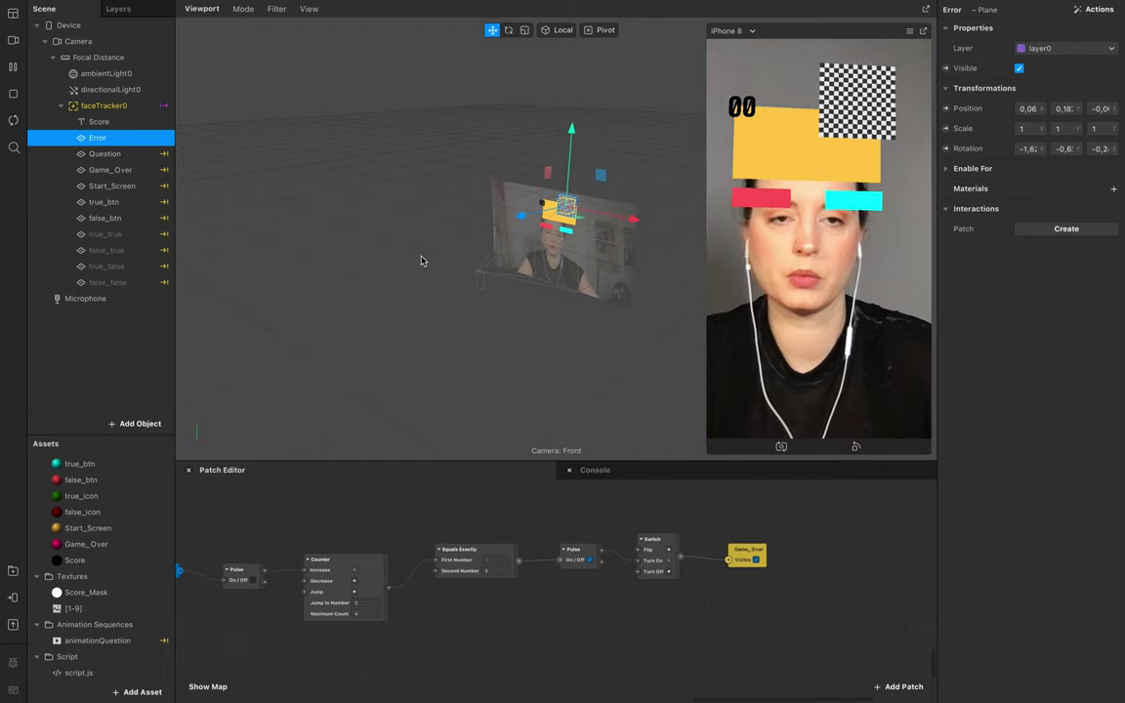
# Create a new material for the Error plane
pyautogui.click(1113, 188)
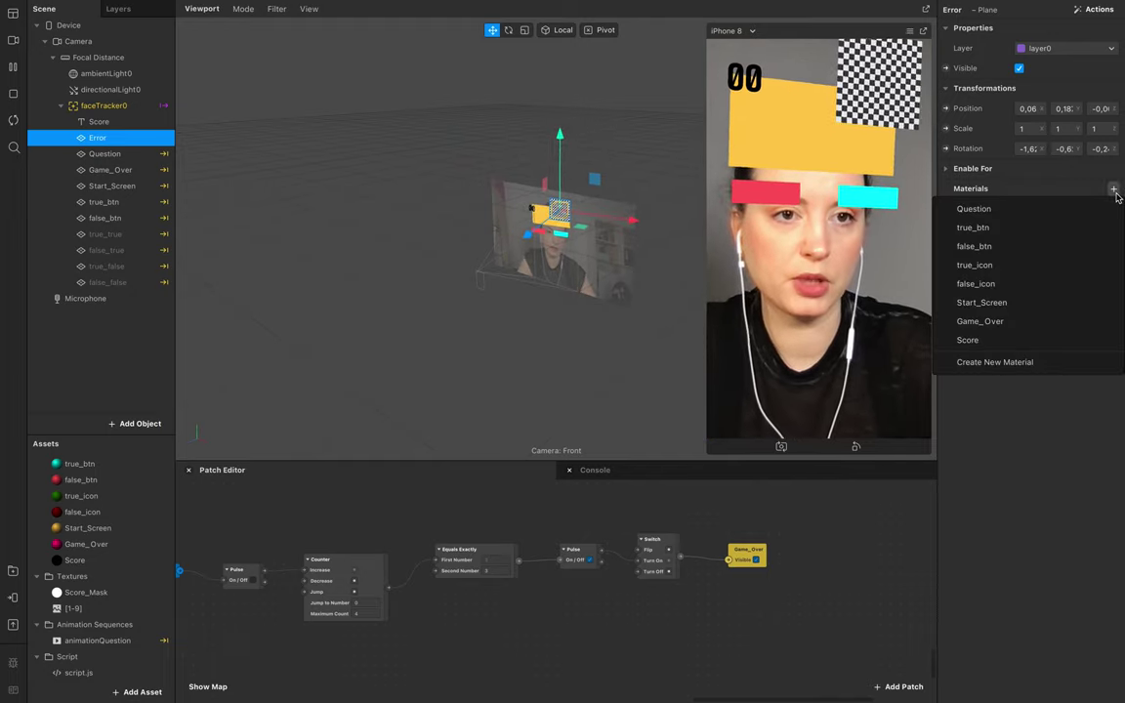
pyautogui.click(1001, 363)
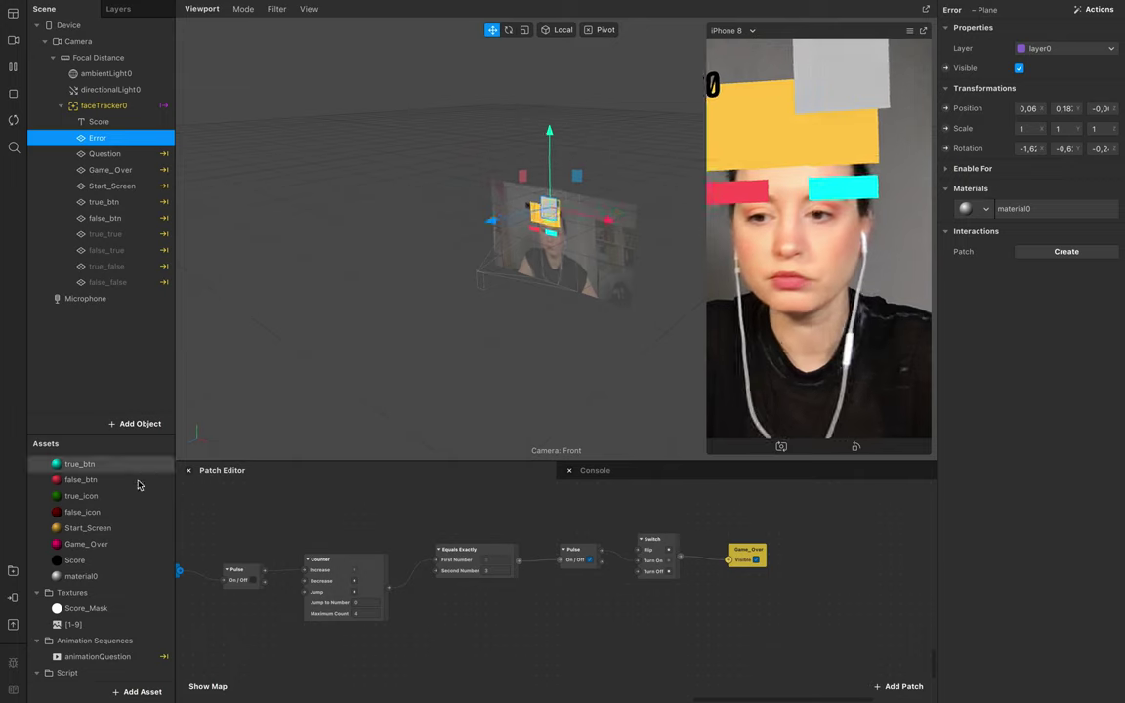
# Rename the new material Error and set its shader type to Flat
pyautogui.click(82, 577)
pyautogui.doubleClick(82, 576)
pyautogui.write('Error')
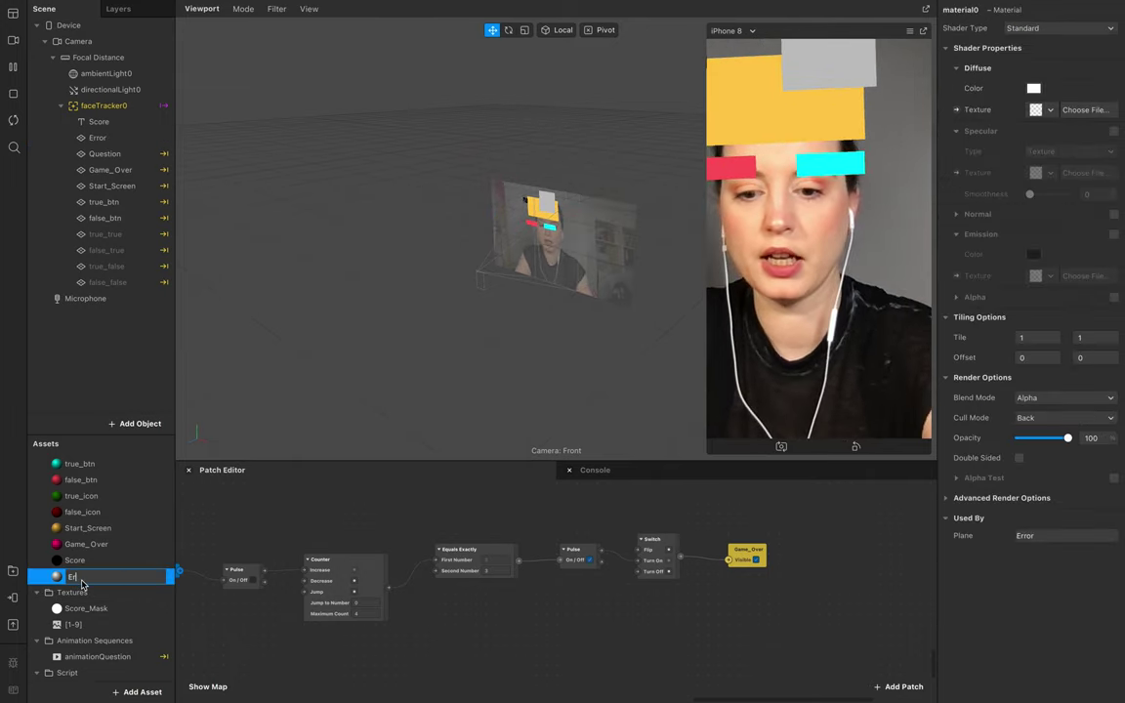
pyautogui.click(86, 608)
pyautogui.click(78, 576)
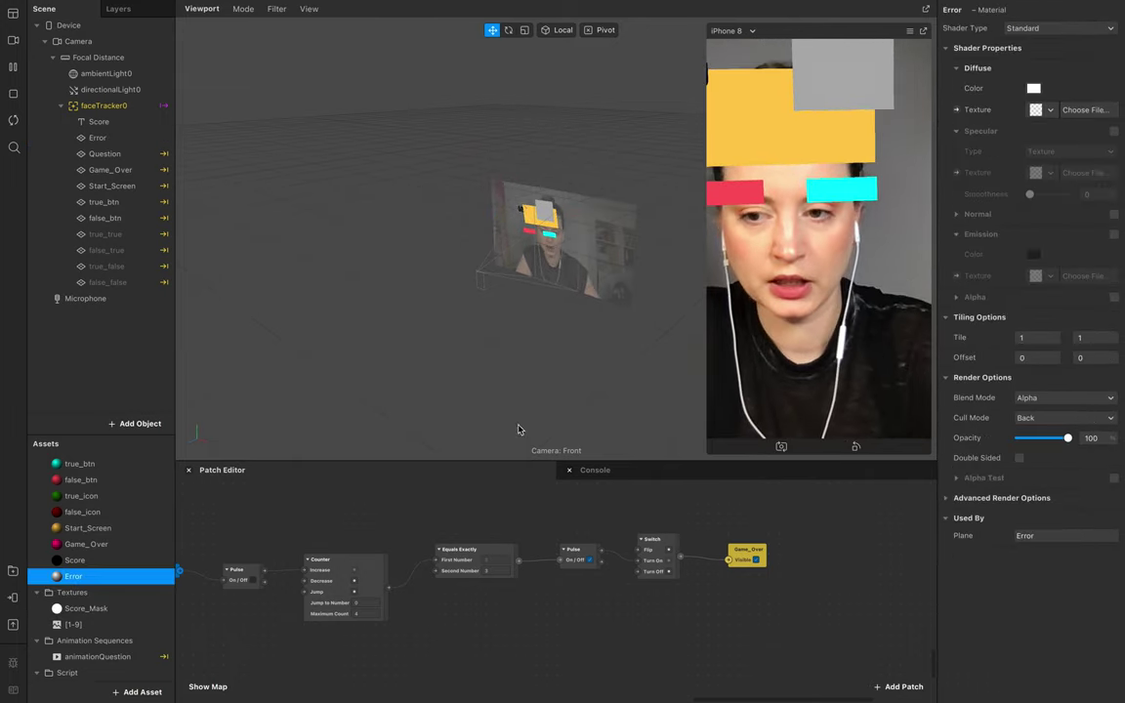
pyautogui.click(1058, 28)
pyautogui.click(1035, 31)
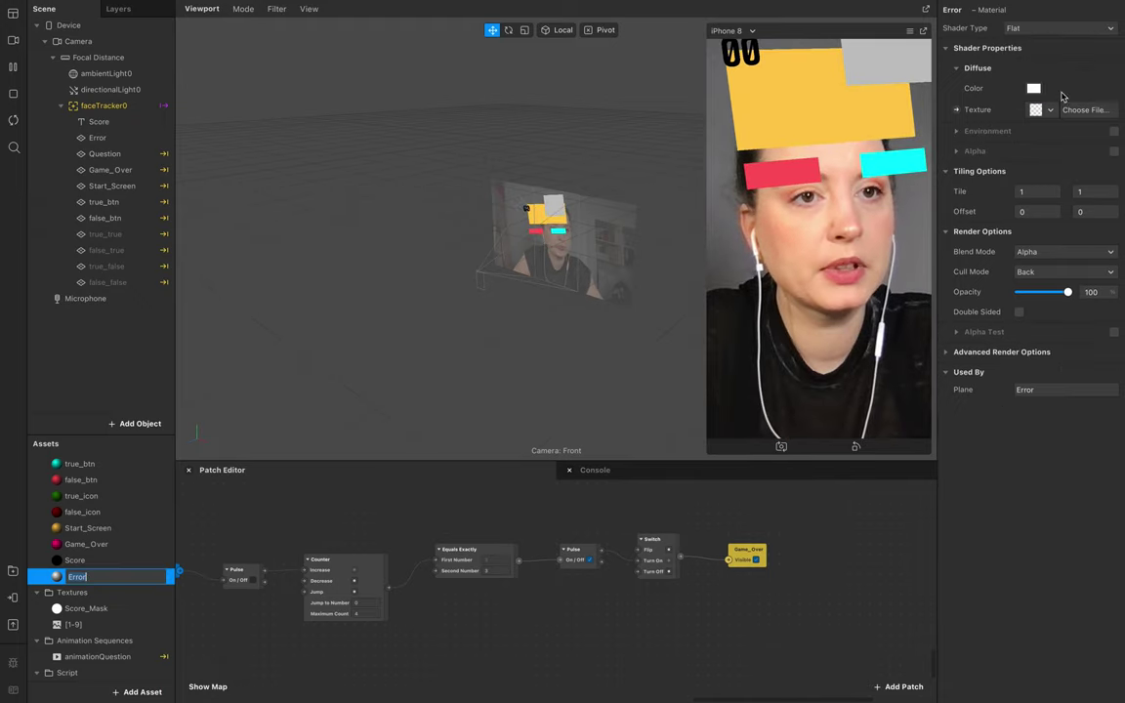
# Assign a new animation sequence as the Error material's diffuse texture and name the sequence animationError
pyautogui.click(1050, 110)
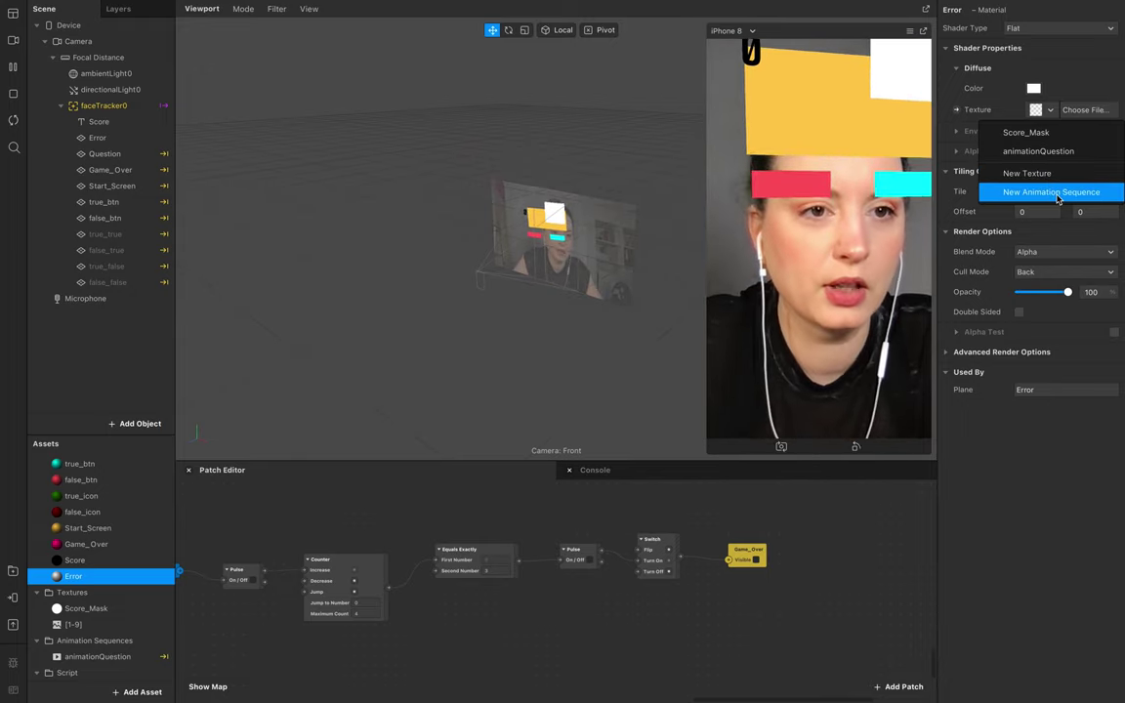
pyautogui.click(1064, 191)
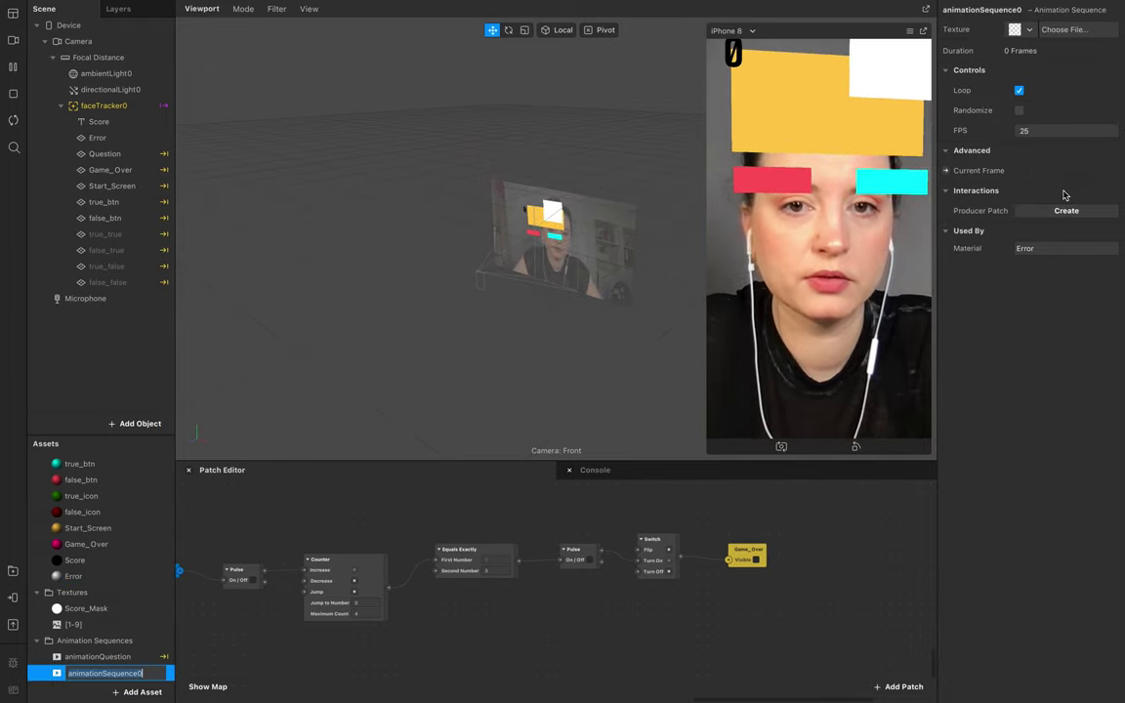
pyautogui.doubleClick(135, 676)
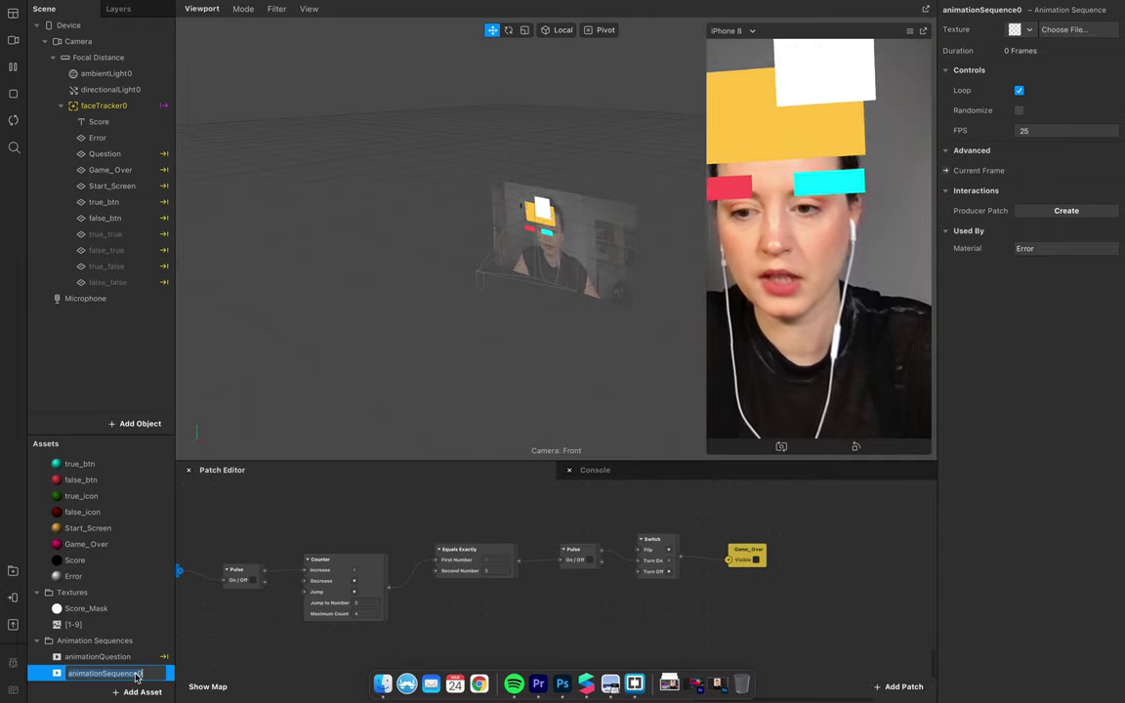
pyautogui.click(136, 674)
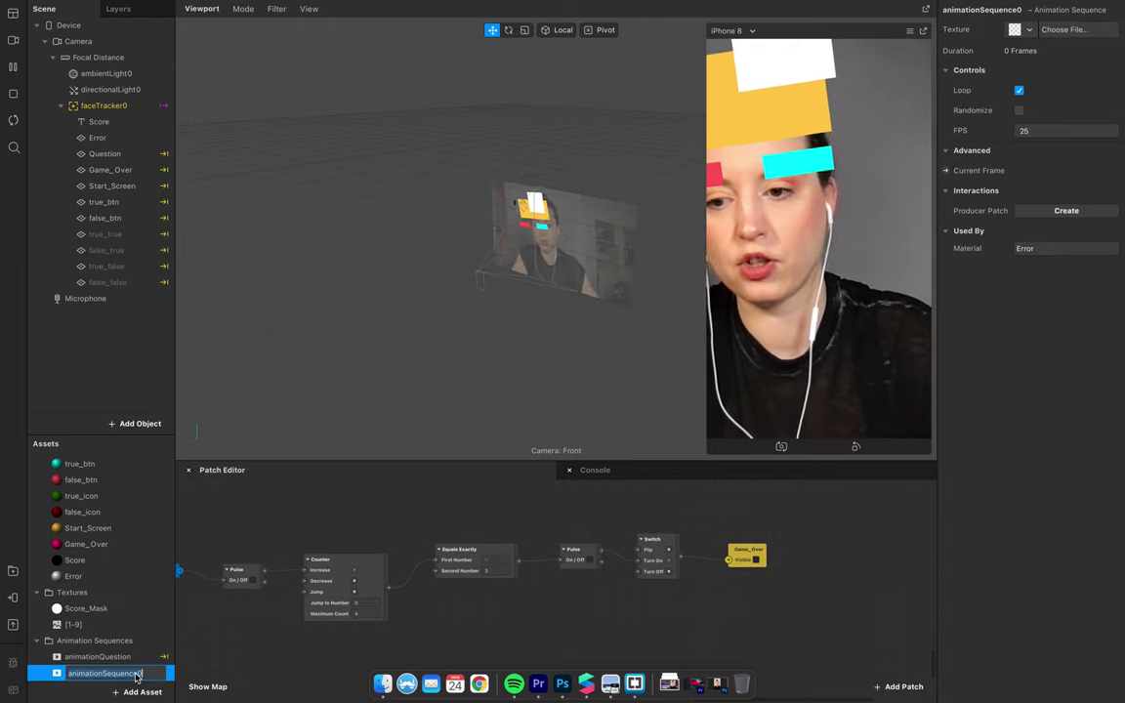
pyautogui.press('BackSpace')
pyautogui.press('BackSpace')
pyautogui.press('BackSpace')
pyautogui.press('BackSpace')
pyautogui.press('BackSpace')
pyautogui.press('BackSpace')
pyautogui.press('BackSpace')
pyautogui.press('BackSpace')
pyautogui.press('BackSpace')
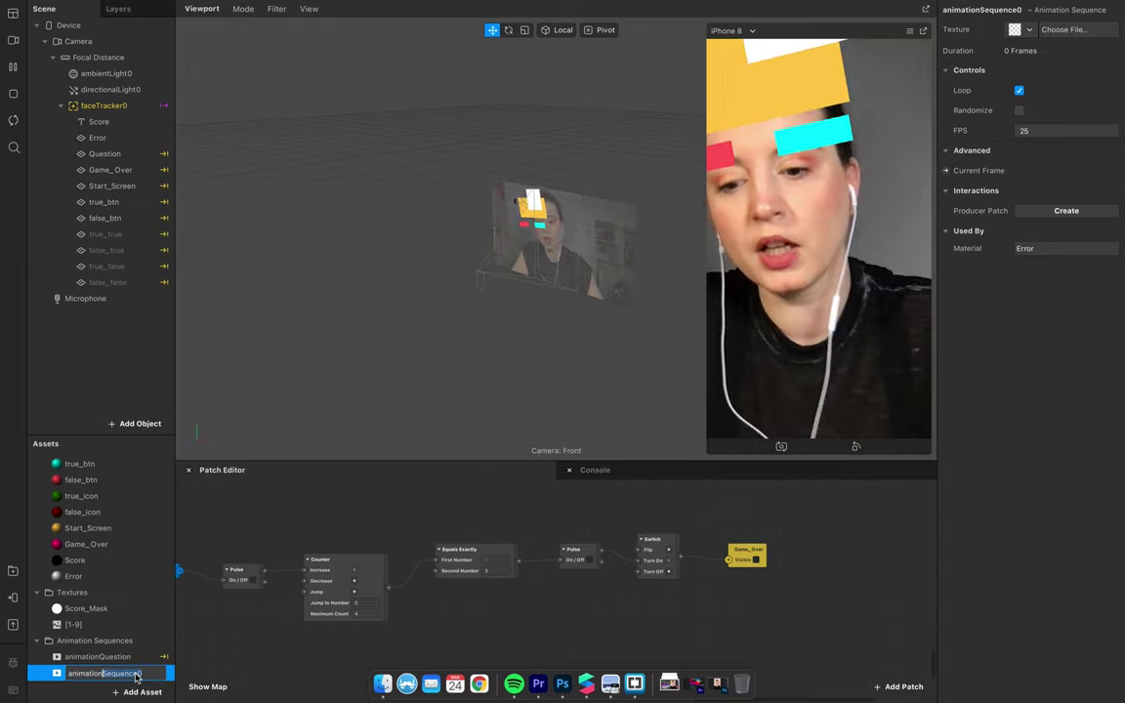
pyautogui.write('Error')
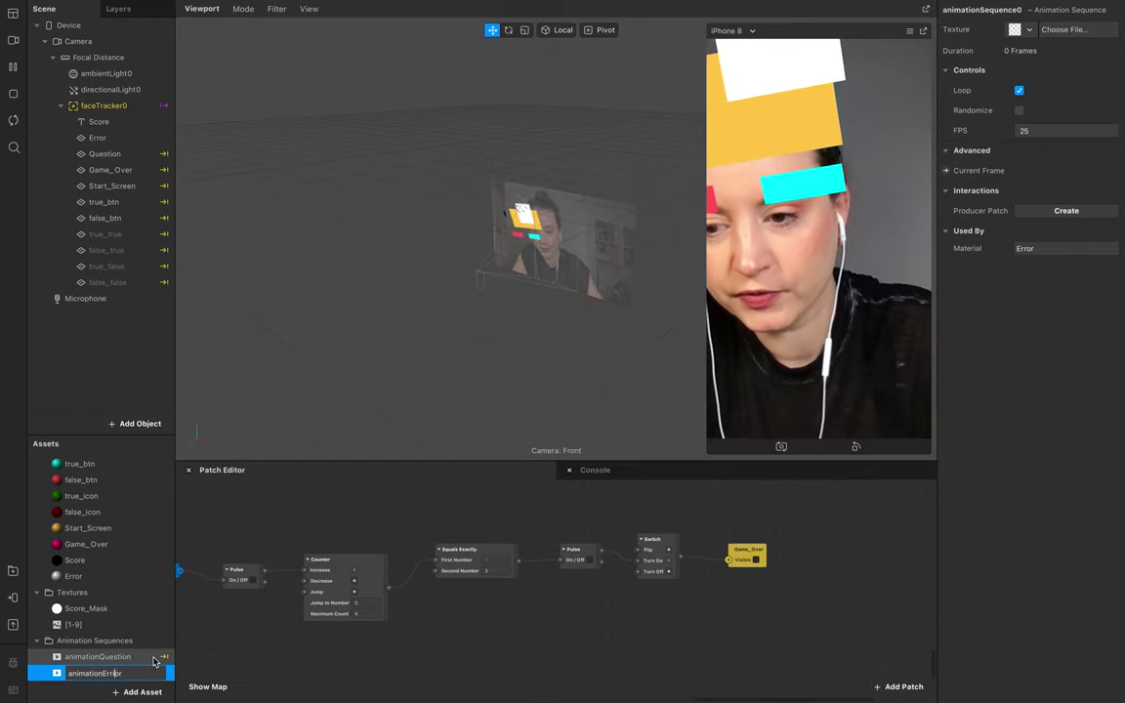
pyautogui.press('Return')
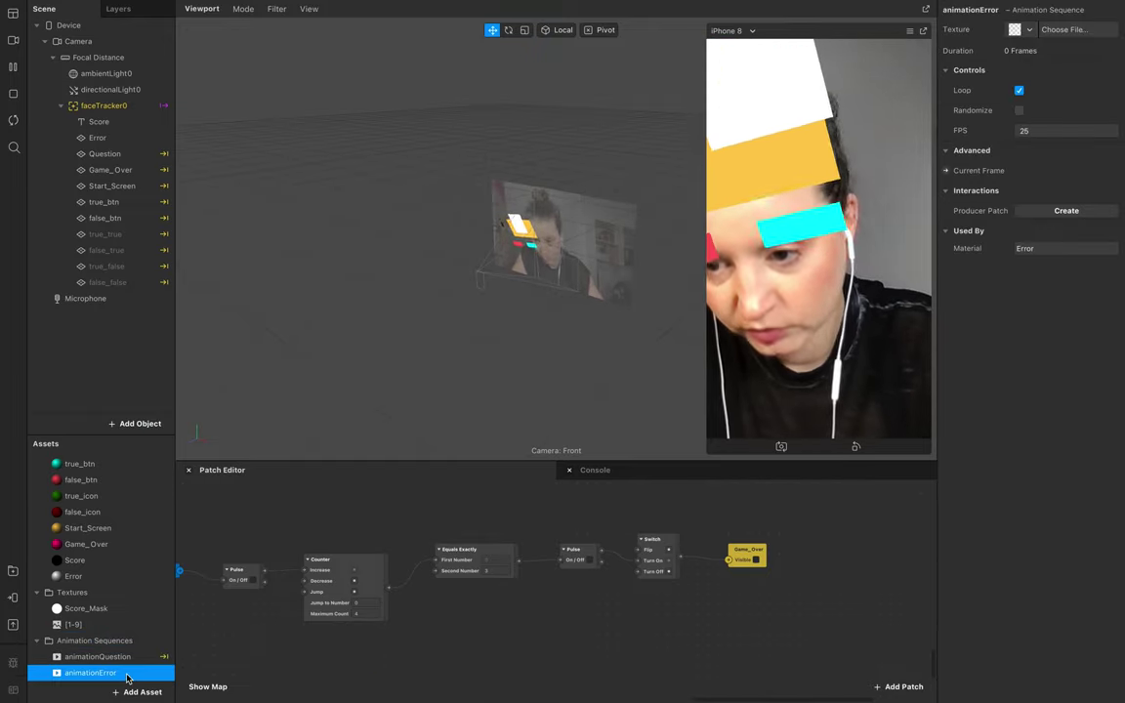
# Preview the error-cross images and load error_score_1(1).png through error_score_3(1).png as a new texture for animationError
pyautogui.click(1021, 29)
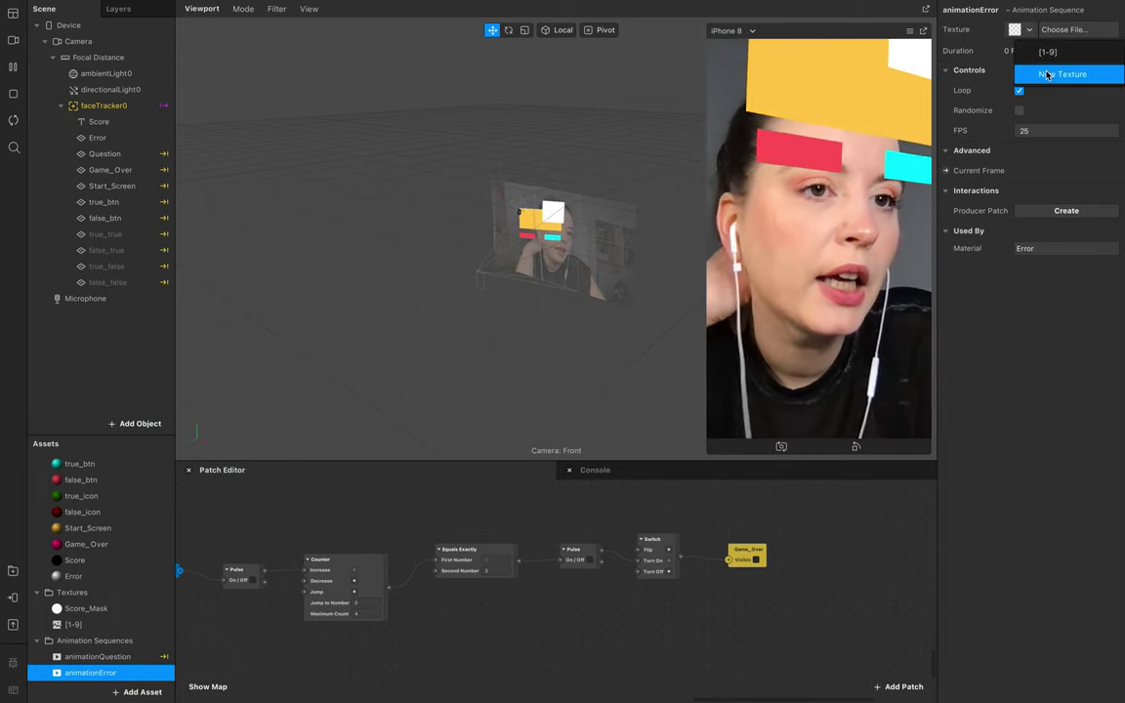
pyautogui.click(1047, 75)
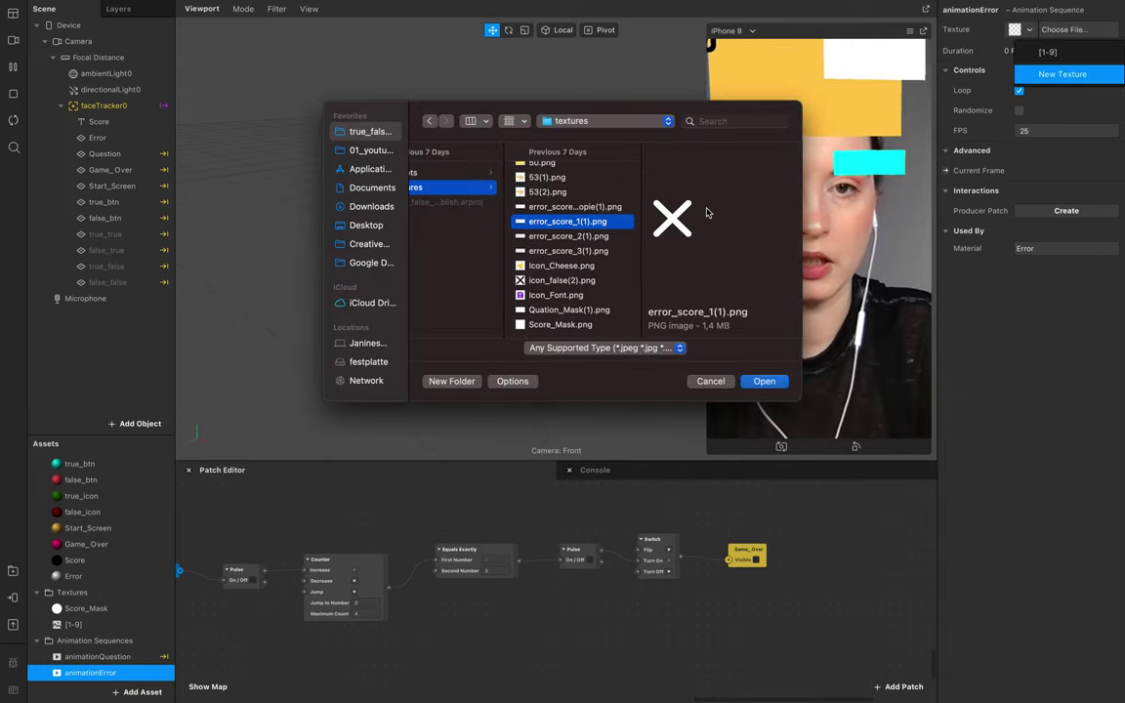
pyautogui.press('space')
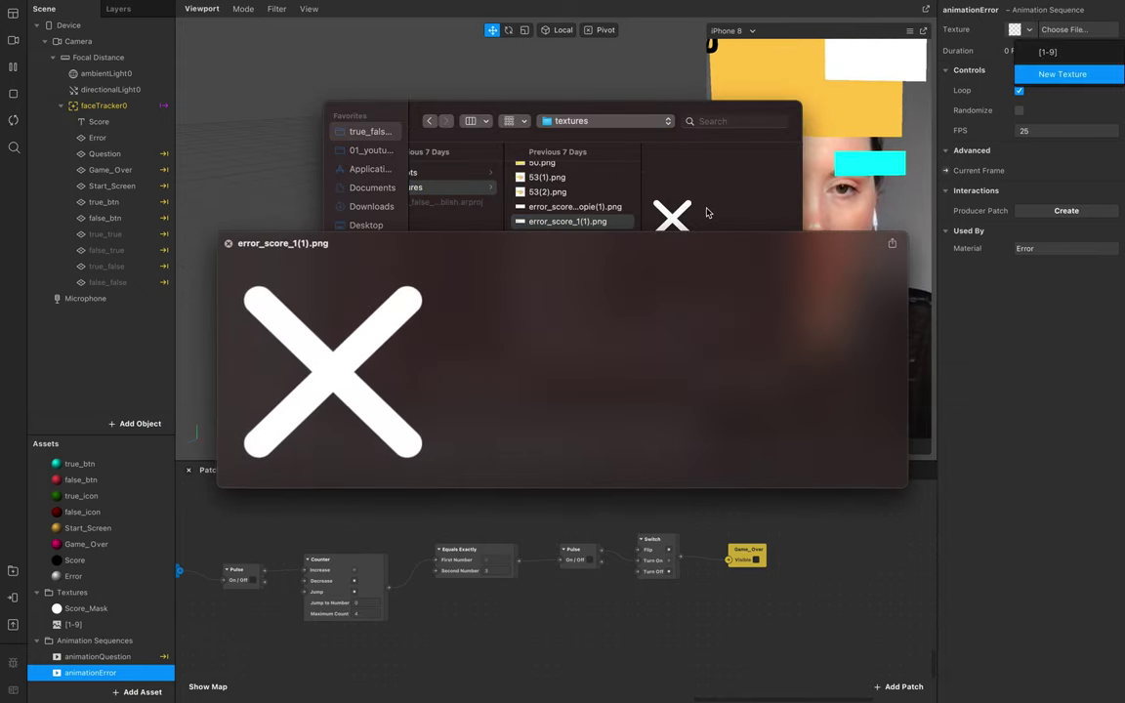
pyautogui.press('Down')
pyautogui.press('Down')
pyautogui.press('Up')
pyautogui.press('Up')
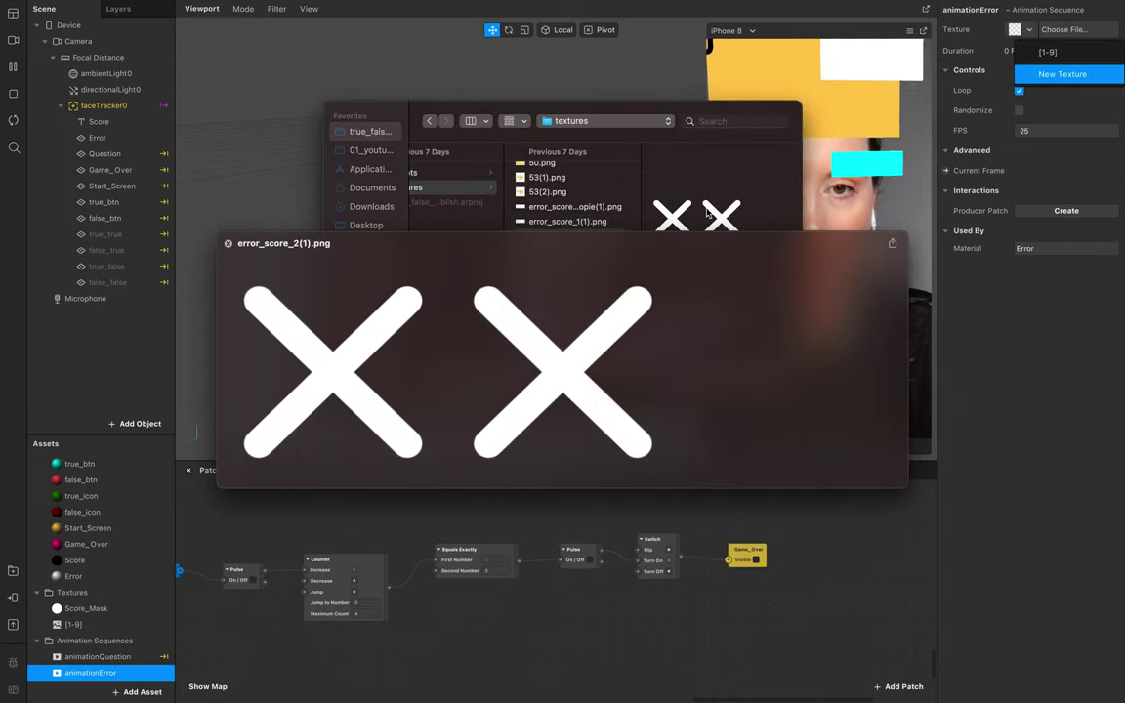
pyautogui.hotkey('shift', 'Down')
pyautogui.hotkey('shift', 'Down')
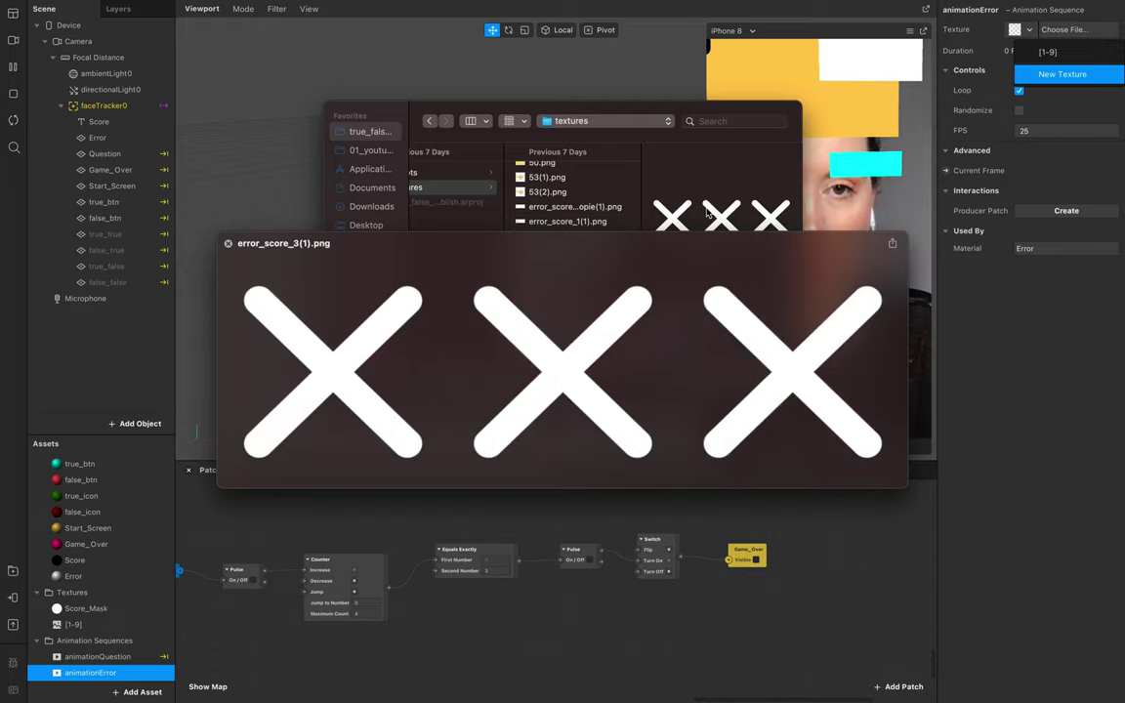
pyautogui.press('Return')
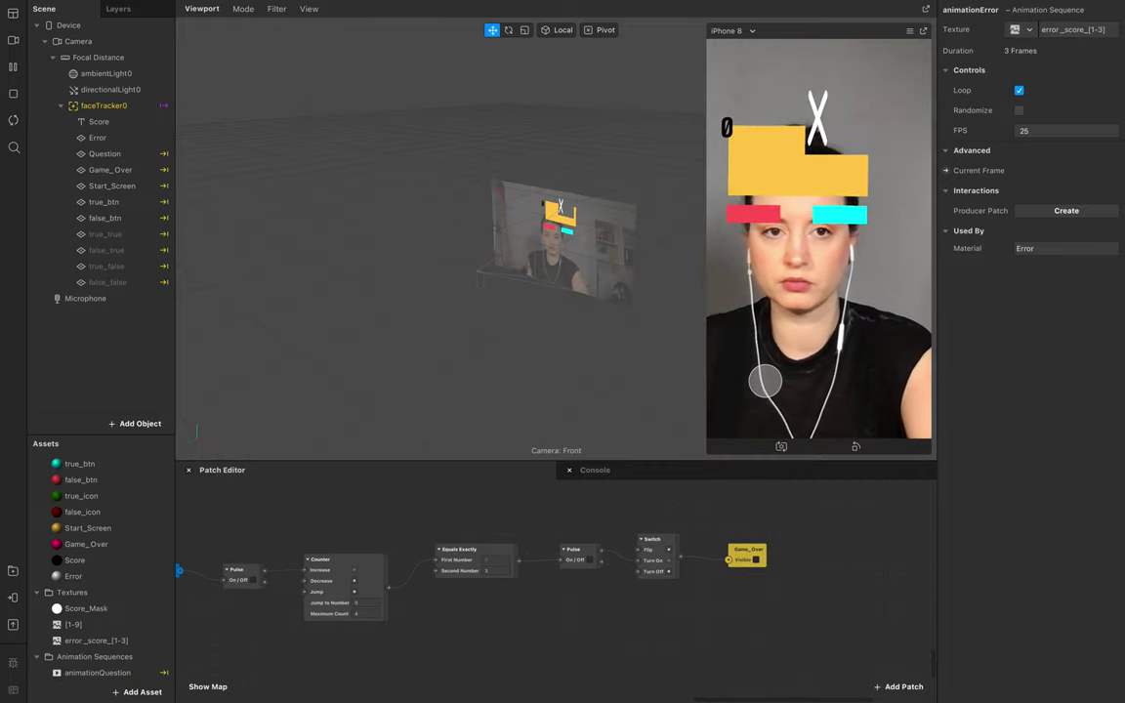
# Set the animationError sequence's frame rate to 3 FPS
pyautogui.click(1045, 133)
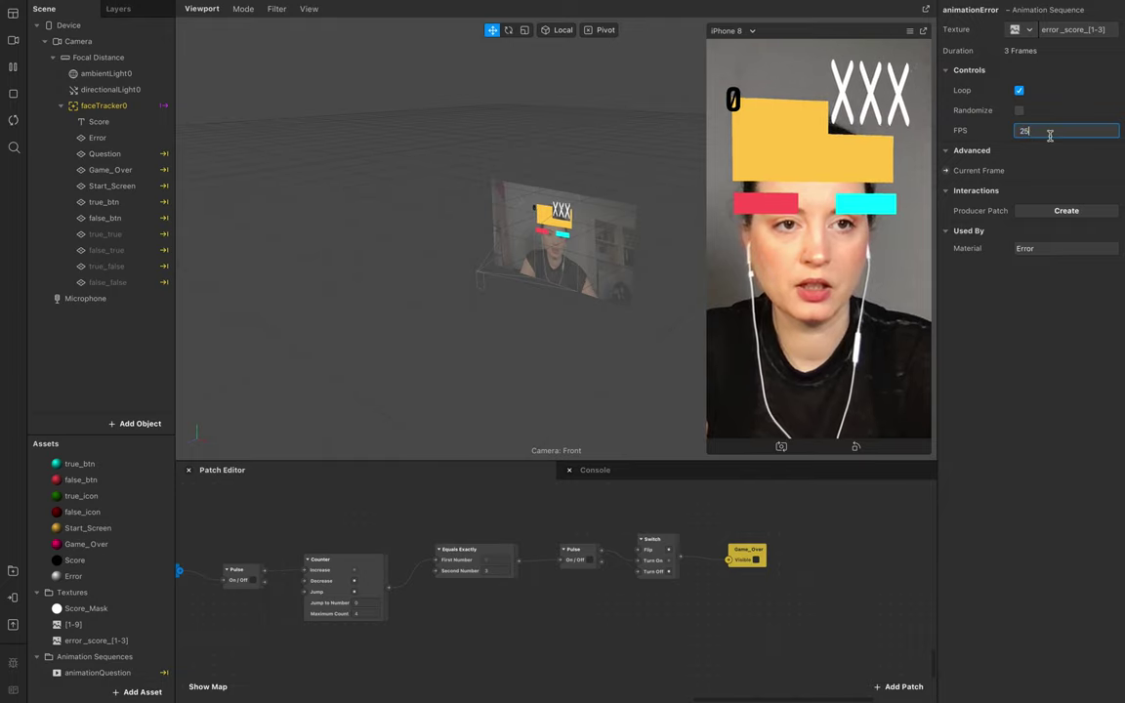
pyautogui.write('3')
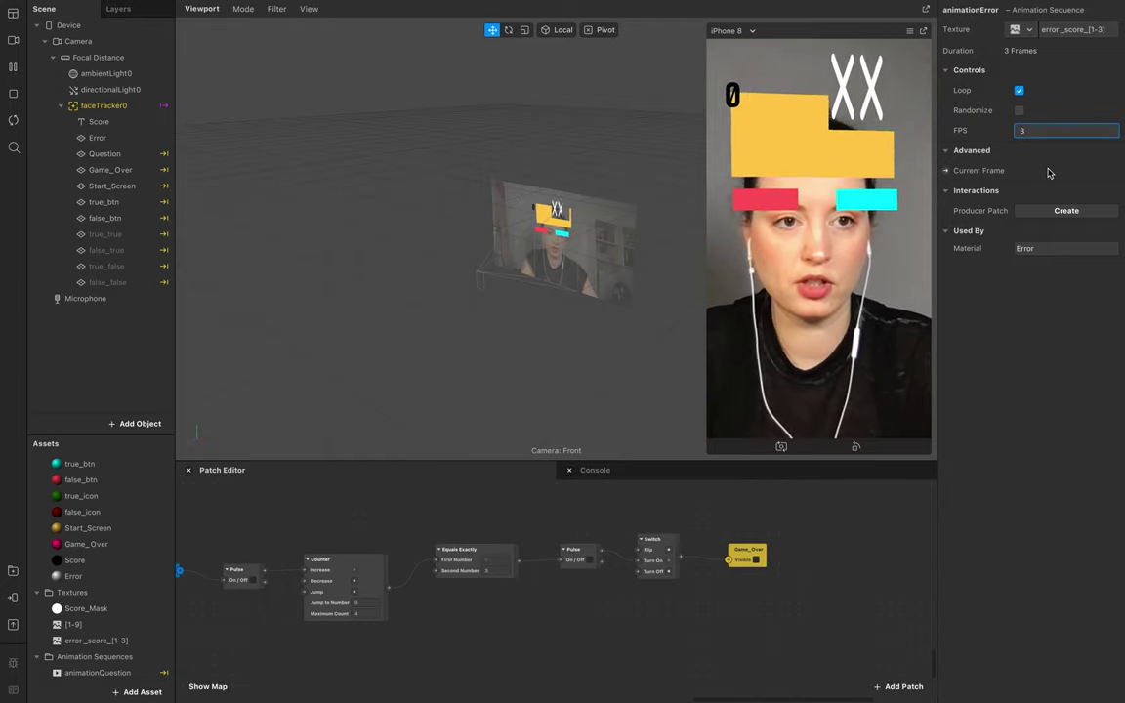
pyautogui.press('Return')
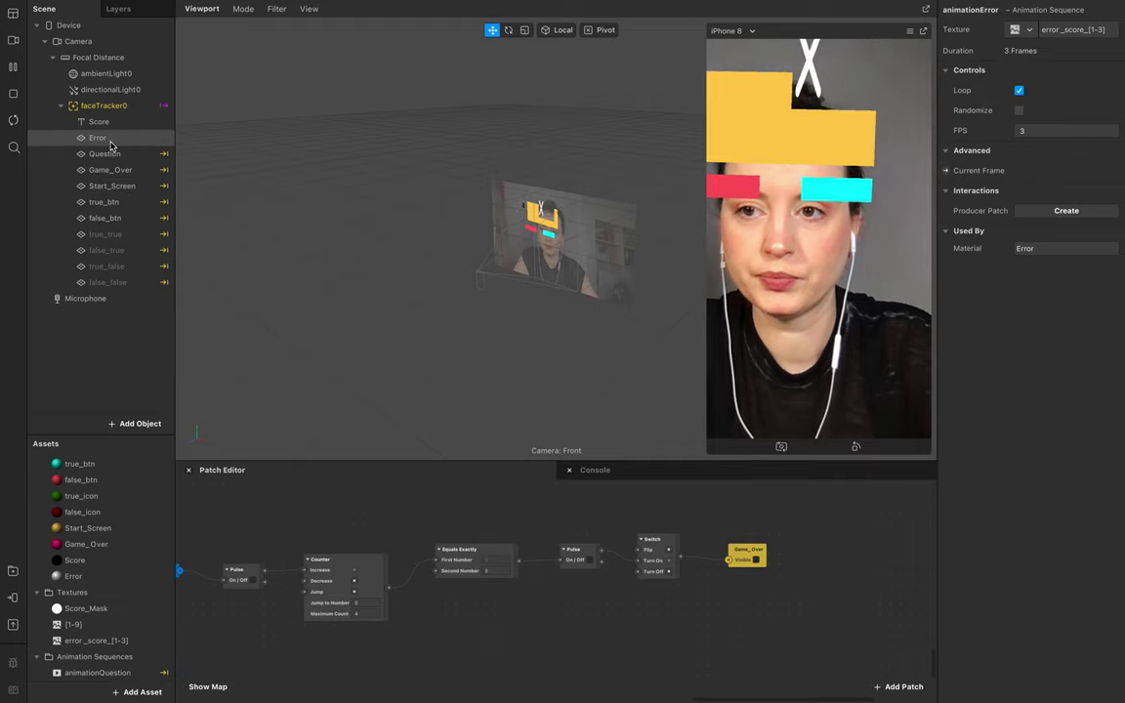
# Scale the Error plane to X 0.5 and Y 0.23, and lower it to about Y 0.17
pyautogui.click(98, 137)
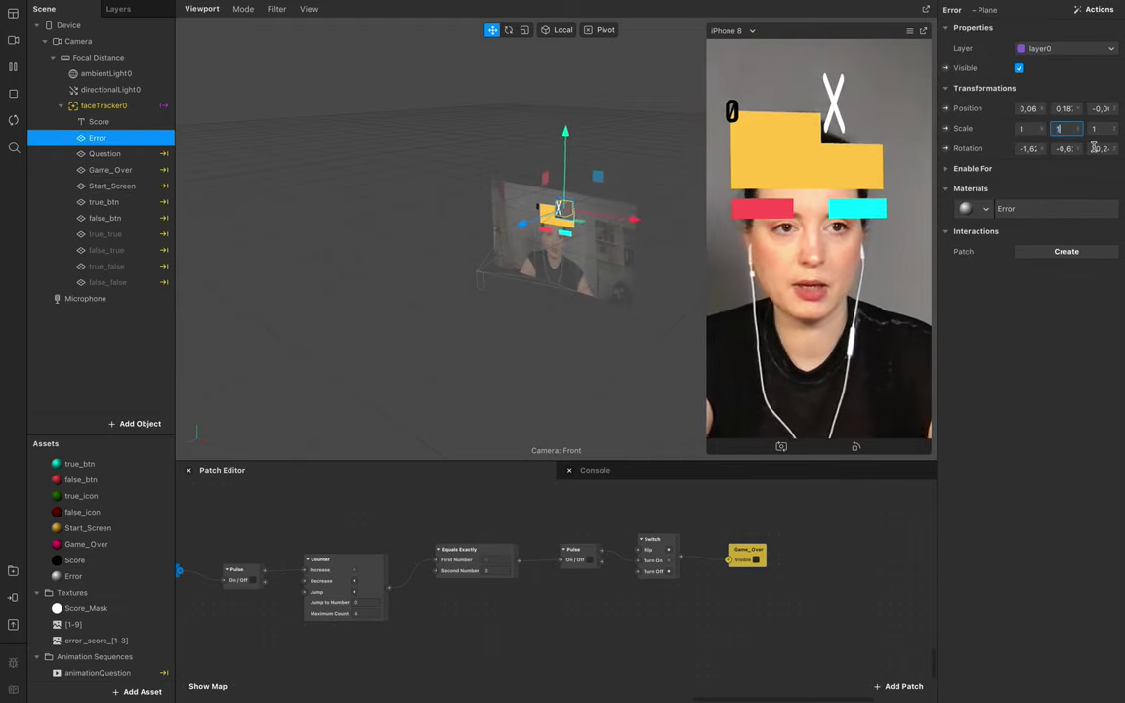
pyautogui.click(1019, 128)
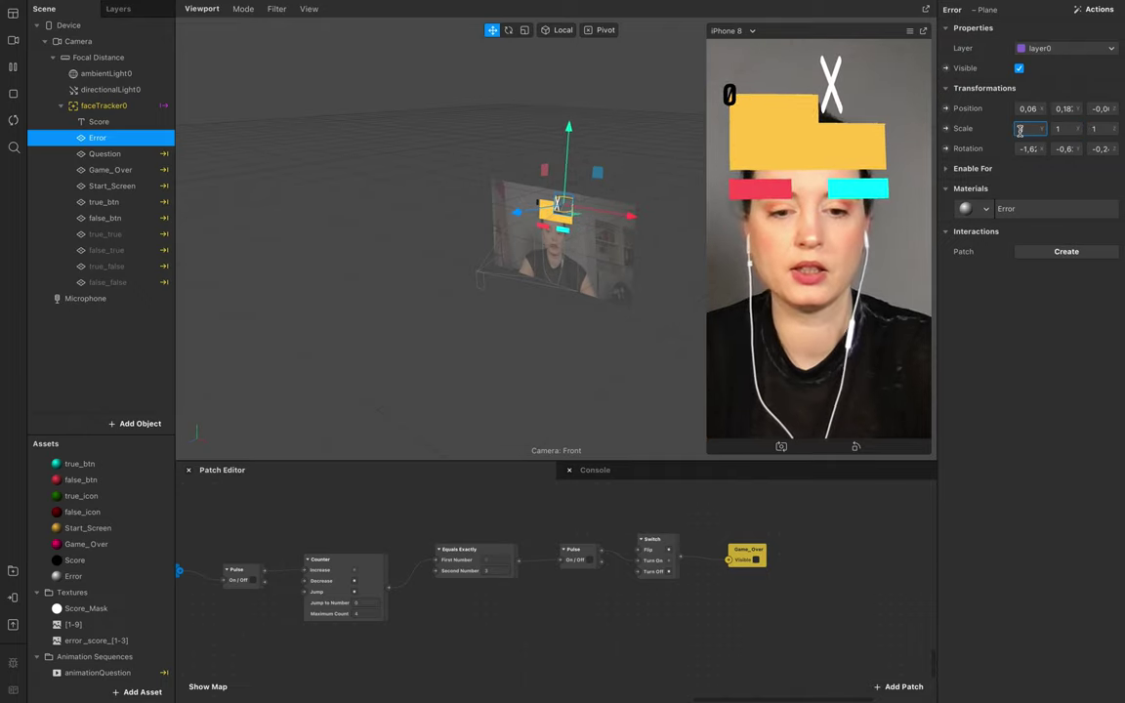
pyautogui.write('0.5')
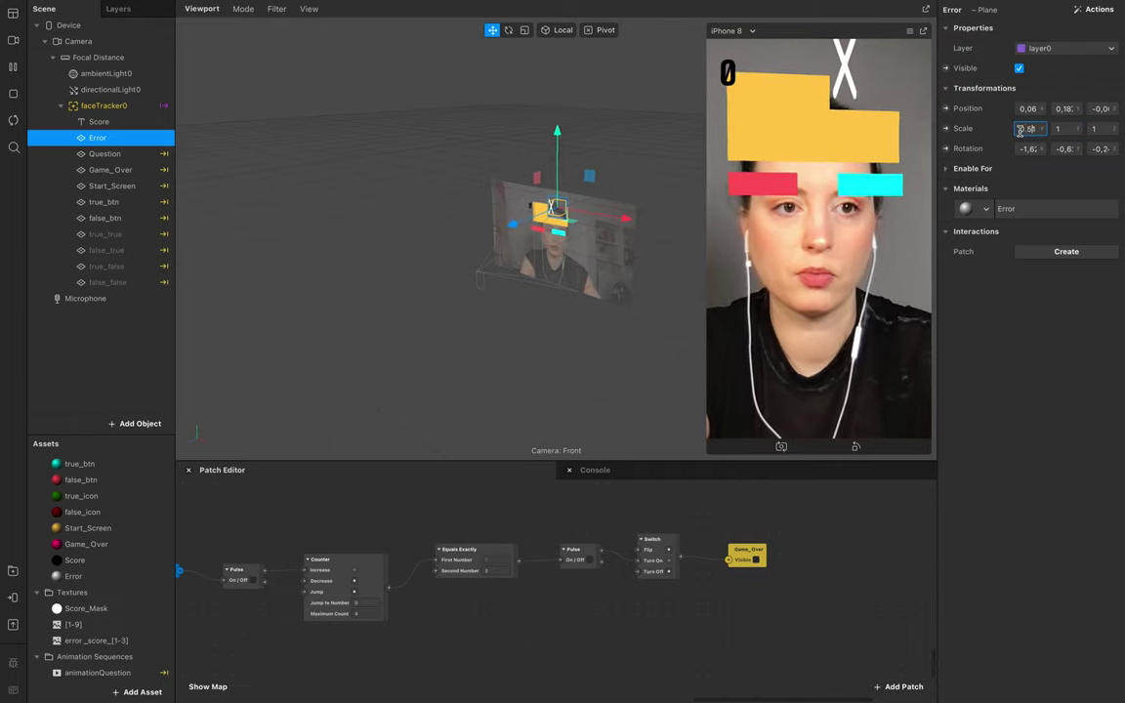
pyautogui.write('1')
pyautogui.click(1071, 125)
pyautogui.click(1035, 128)
pyautogui.write('0.15')
pyautogui.write('2')
pyautogui.press('Return')
pyautogui.click(1070, 128)
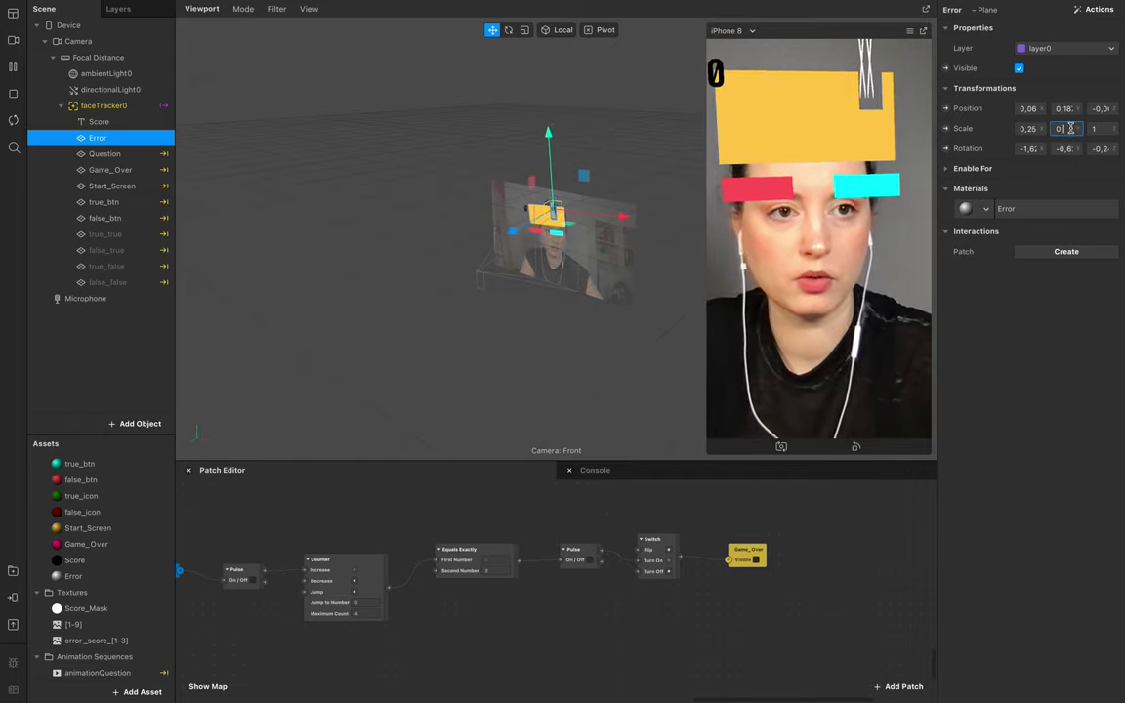
pyautogui.write('0.230')
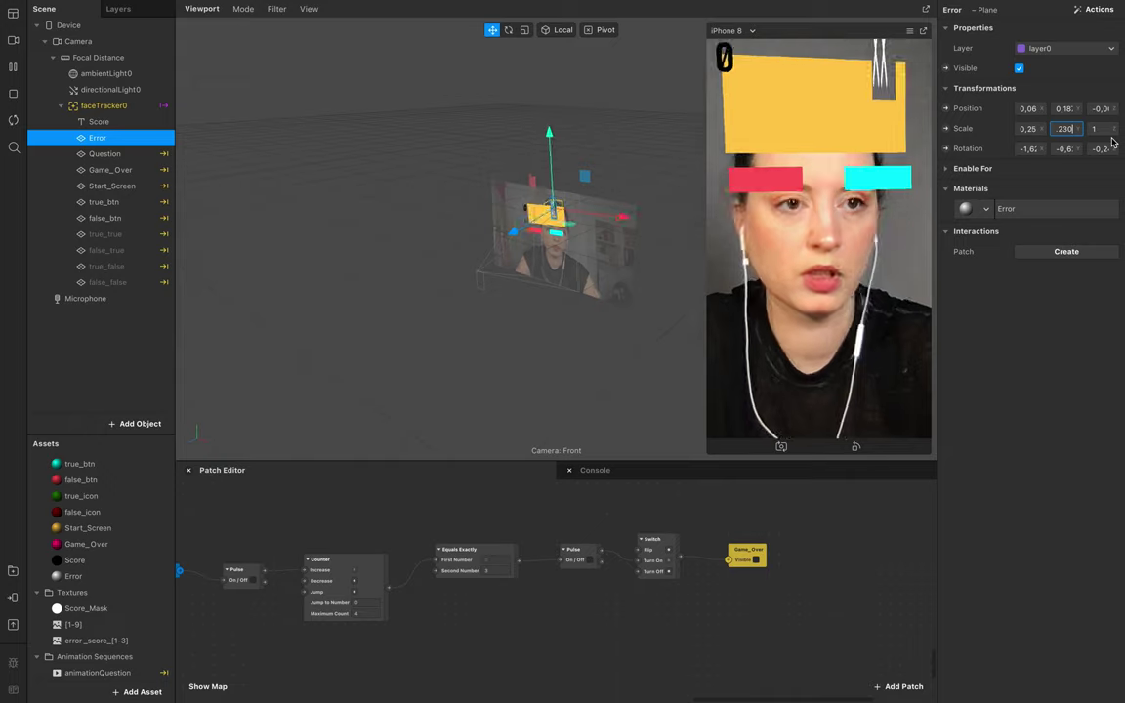
pyautogui.moveTo(1018, 129); pyautogui.dragTo(1123, 128)
pyautogui.write('0.5')
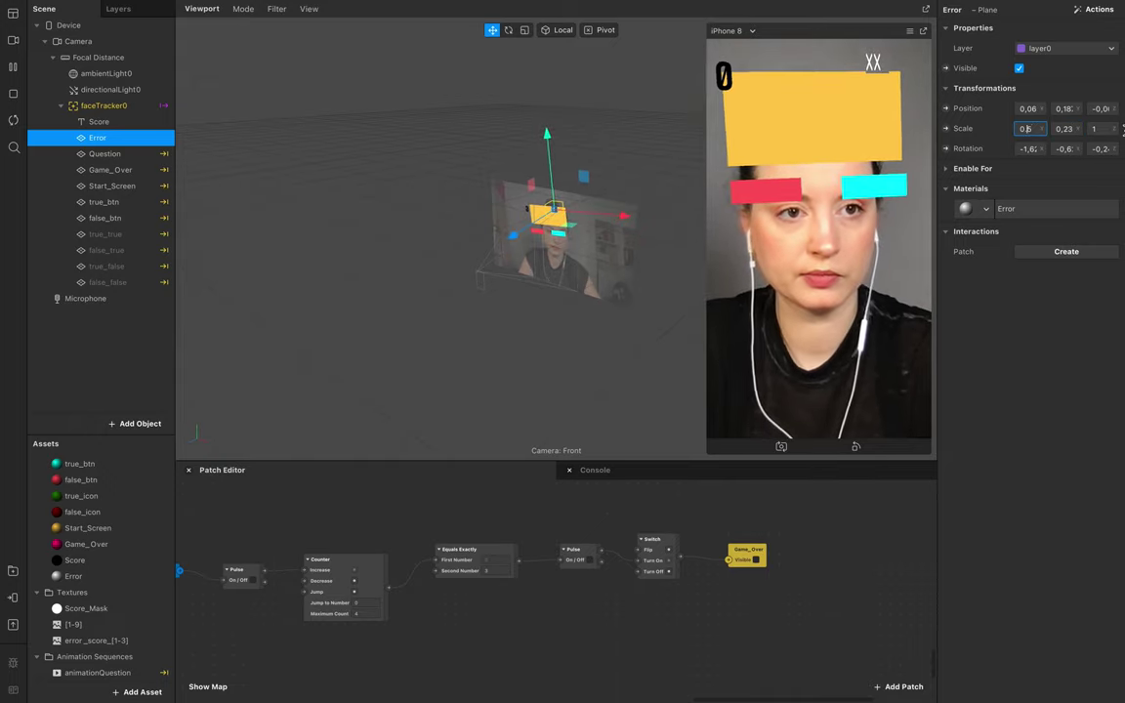
pyautogui.press('Tab')
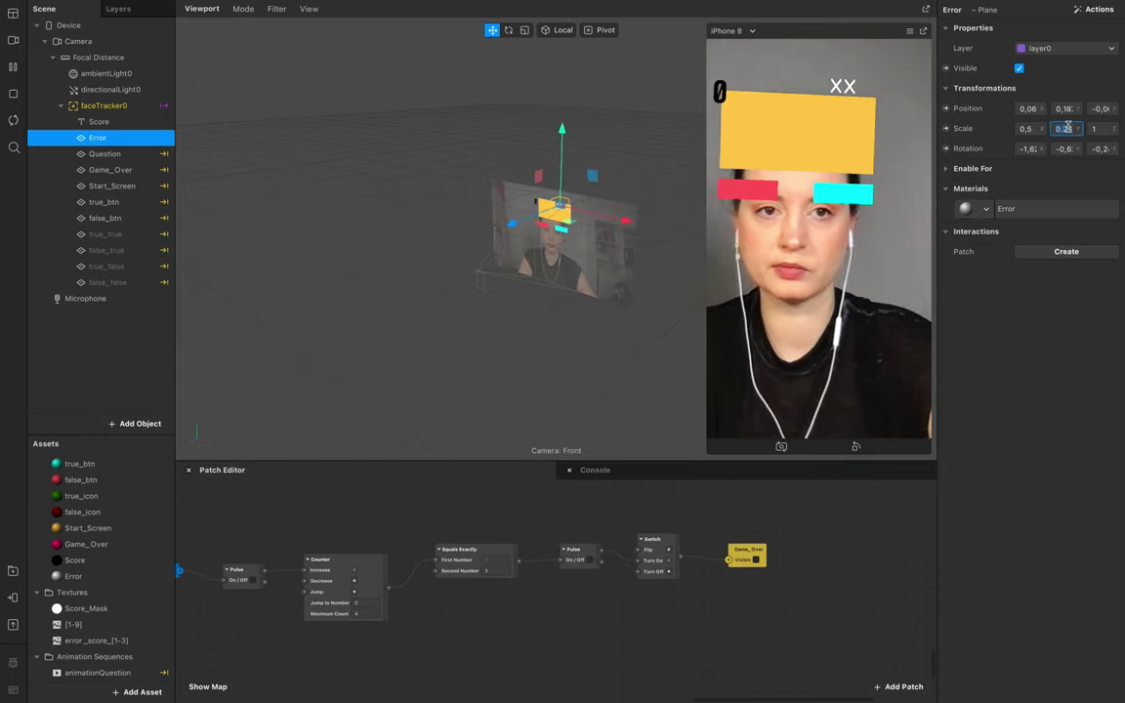
pyautogui.click(802, 124)
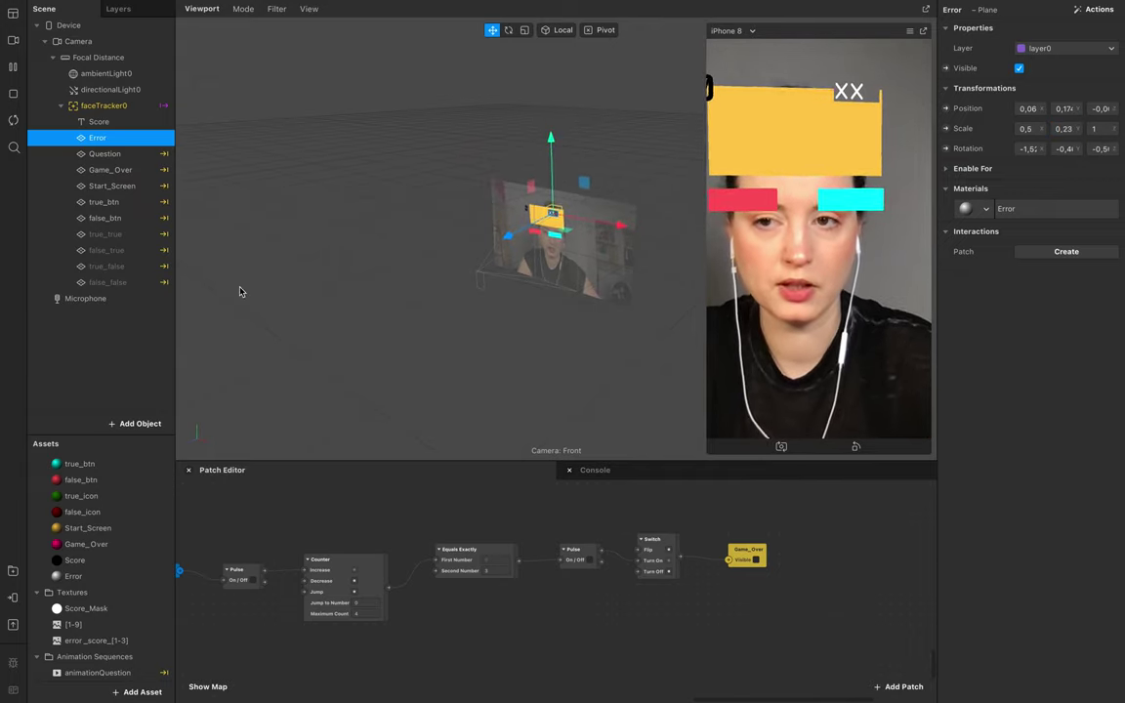
# Turn off the depth test and depth writing for the Error material, and move the Error plane to the end of faceTracker0
pyautogui.click(114, 576)
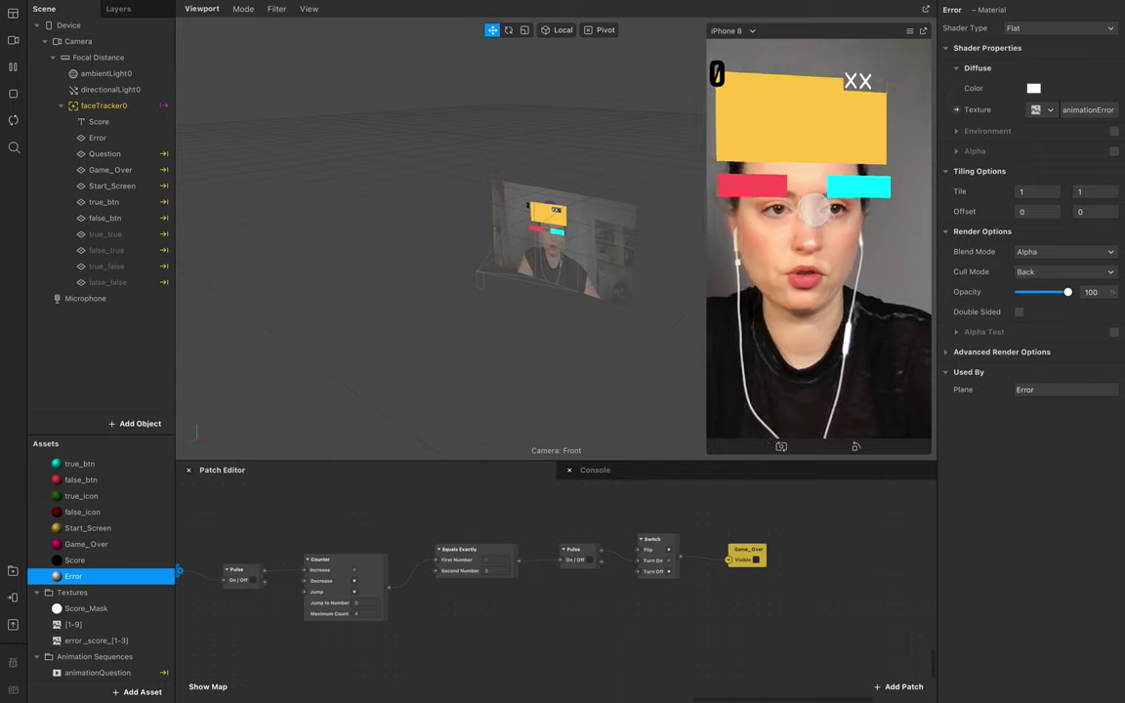
pyautogui.click(946, 352)
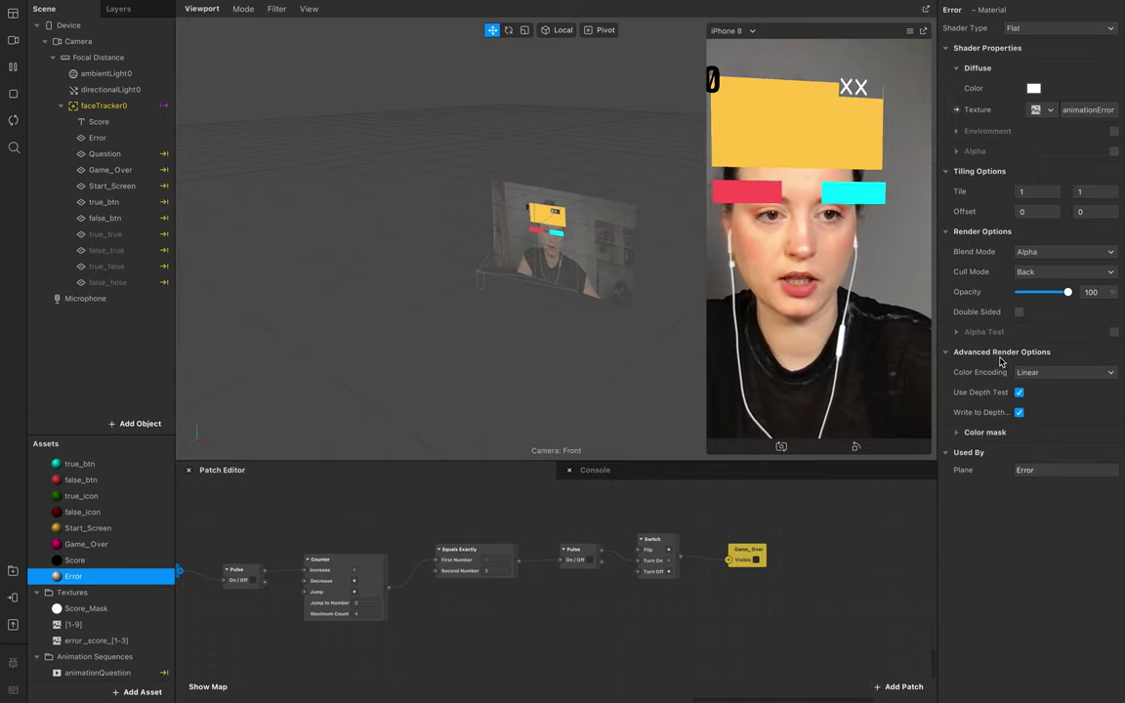
pyautogui.click(1018, 392)
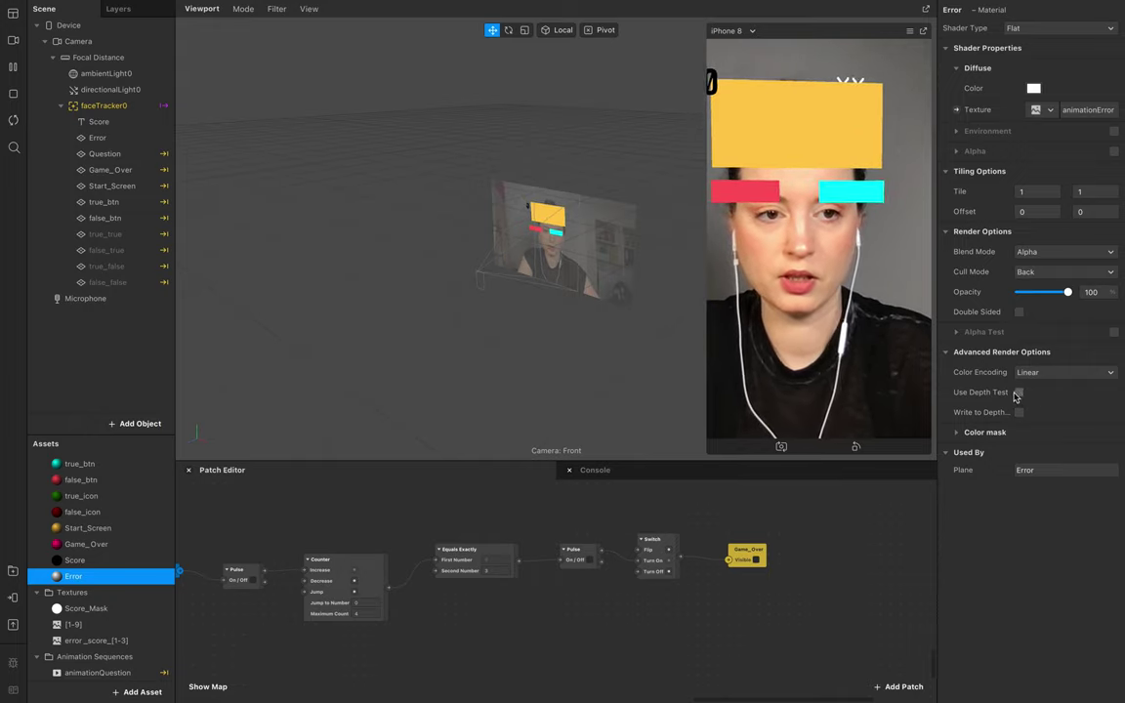
pyautogui.moveTo(93, 138); pyautogui.dragTo(101, 298)
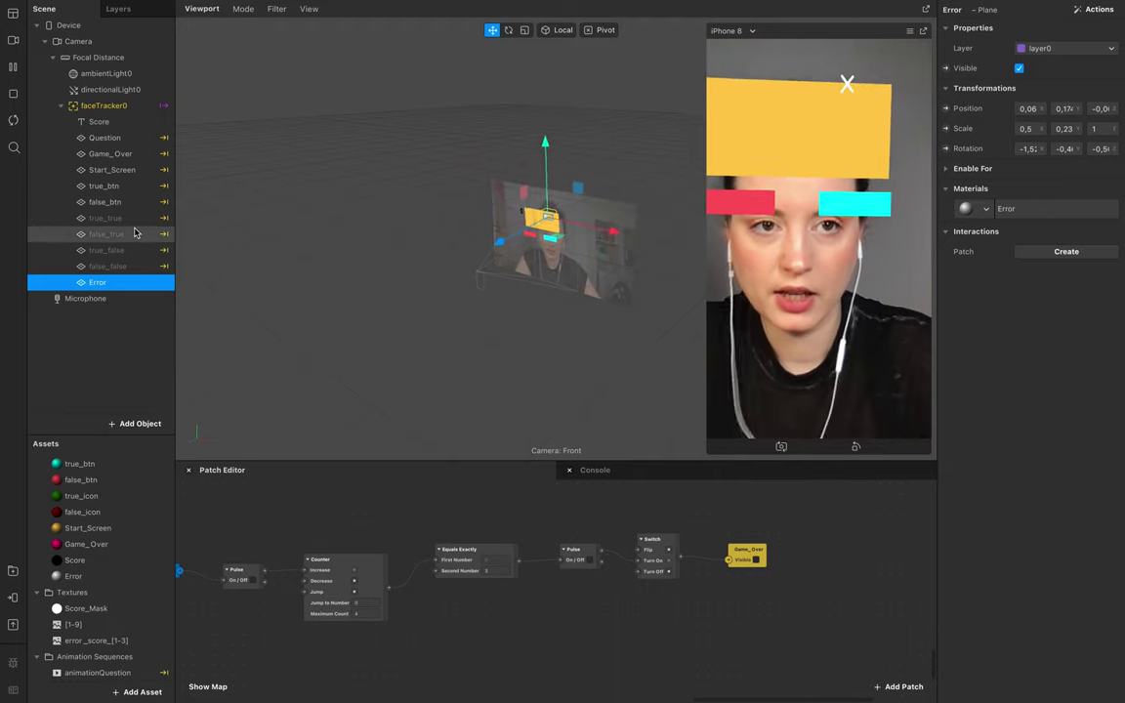
# Set the diffuse color of the Error material to the Strawberry pencil color
pyautogui.click(73, 576)
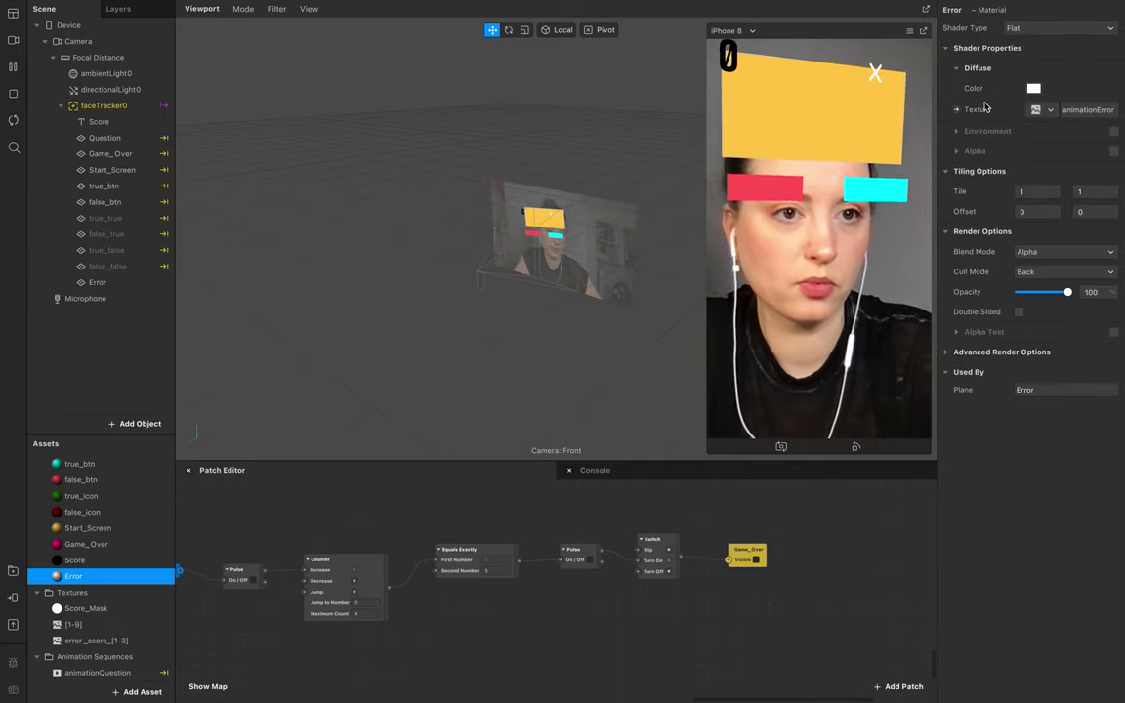
pyautogui.click(1032, 89)
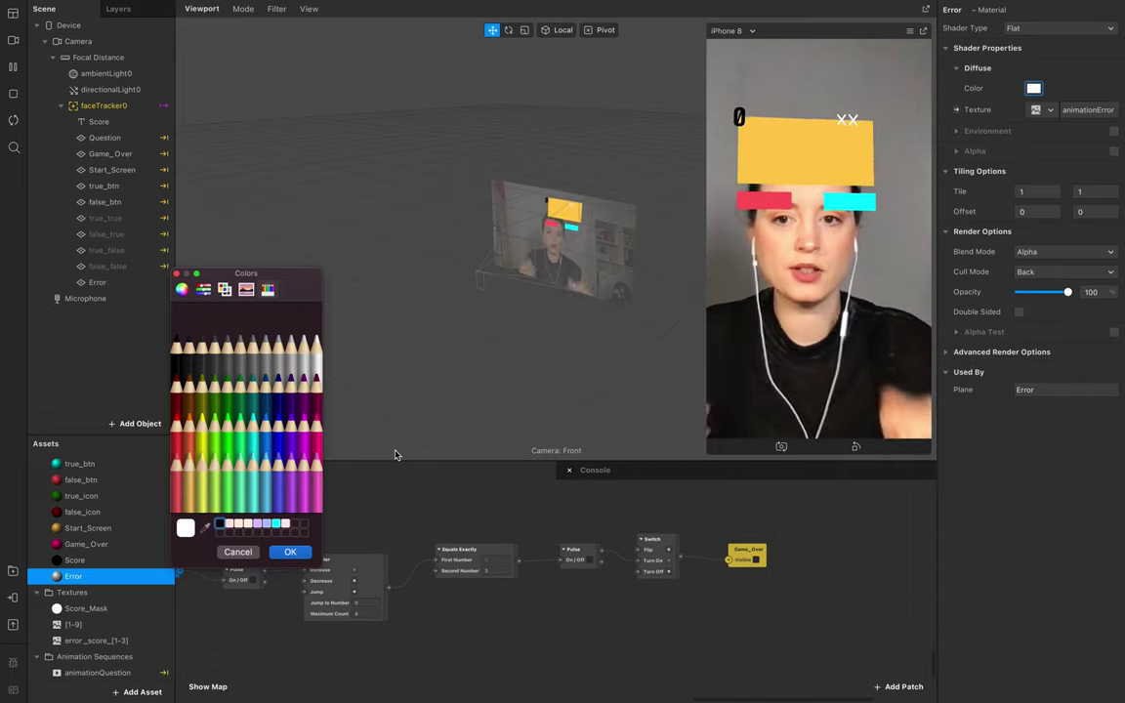
pyautogui.click(310, 435)
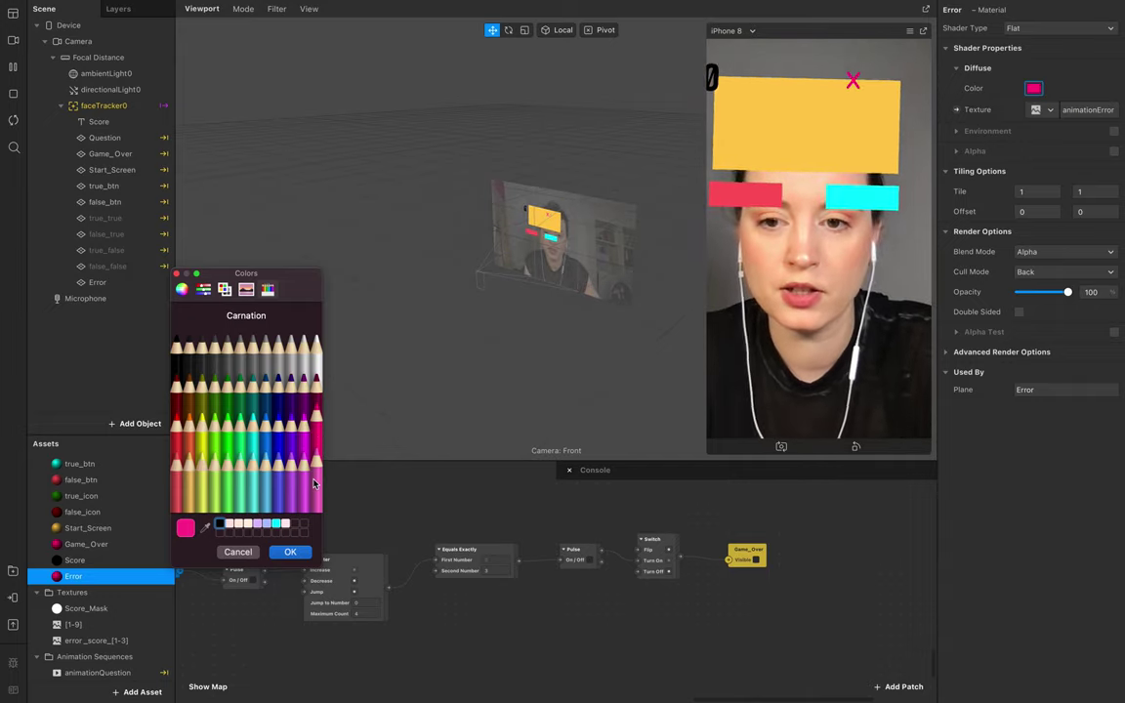
pyautogui.click(317, 390)
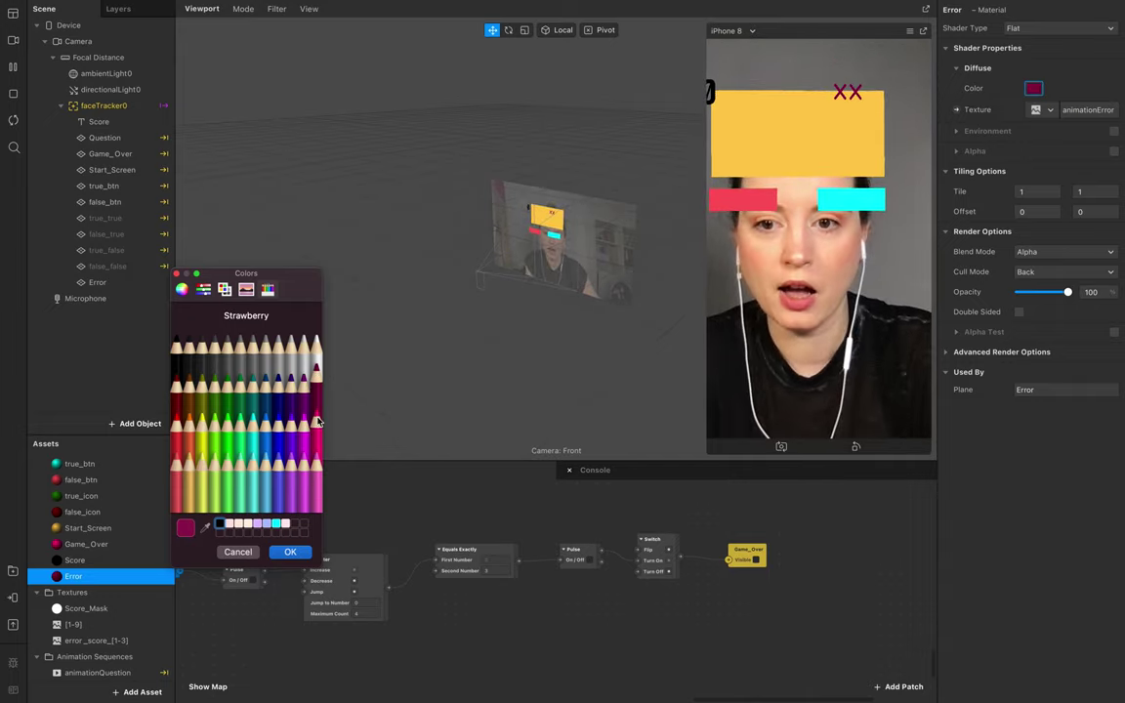
pyautogui.click(318, 424)
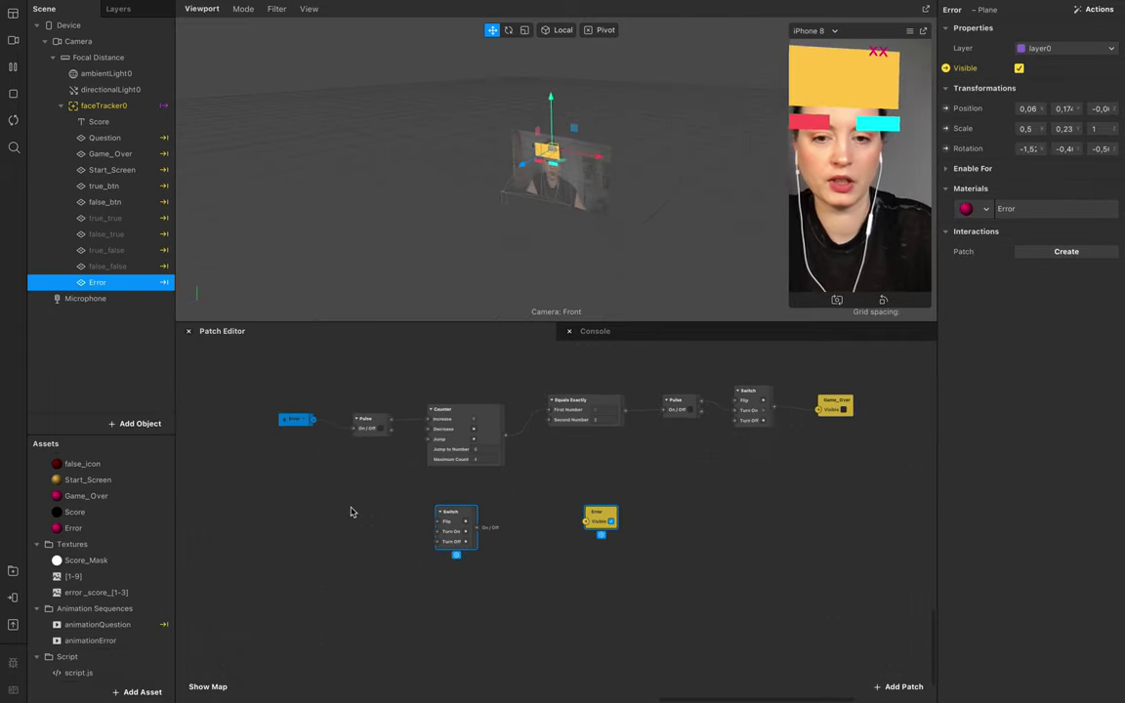
# Delete the loose Switch and Error patches, then create a new visibility patch for the Error plane and a new Switch patch
pyautogui.press('Delete')
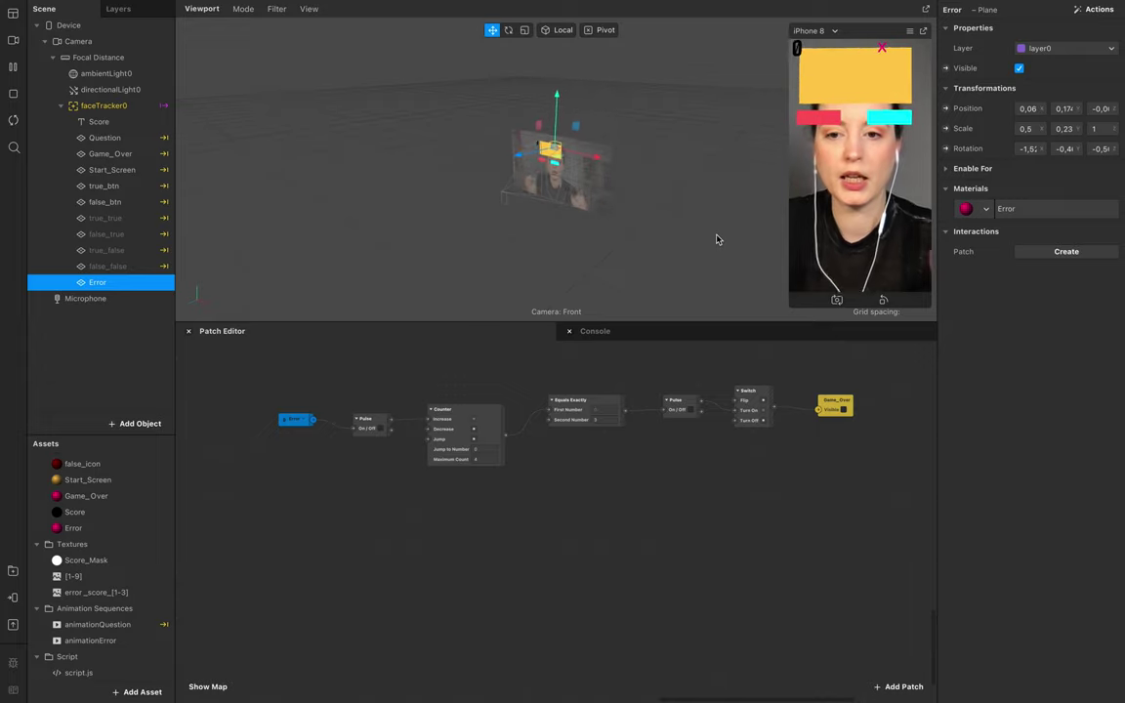
pyautogui.click(945, 68)
pyautogui.doubleClick(424, 558)
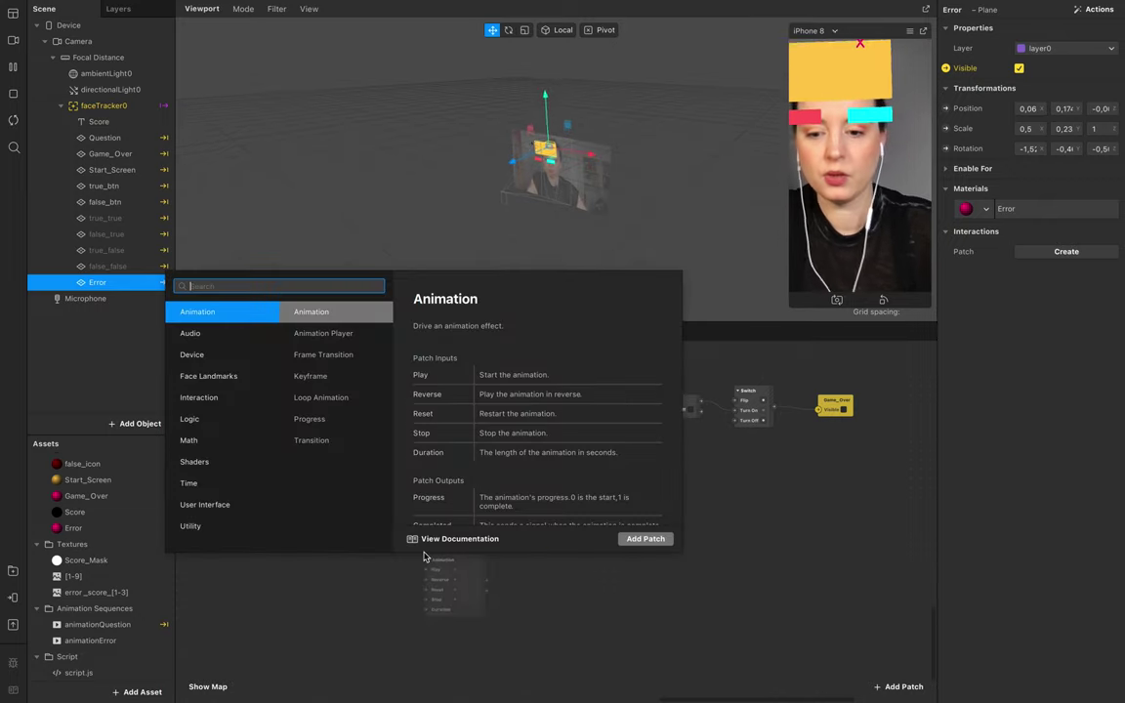
pyautogui.write('switch')
pyautogui.press('Return')
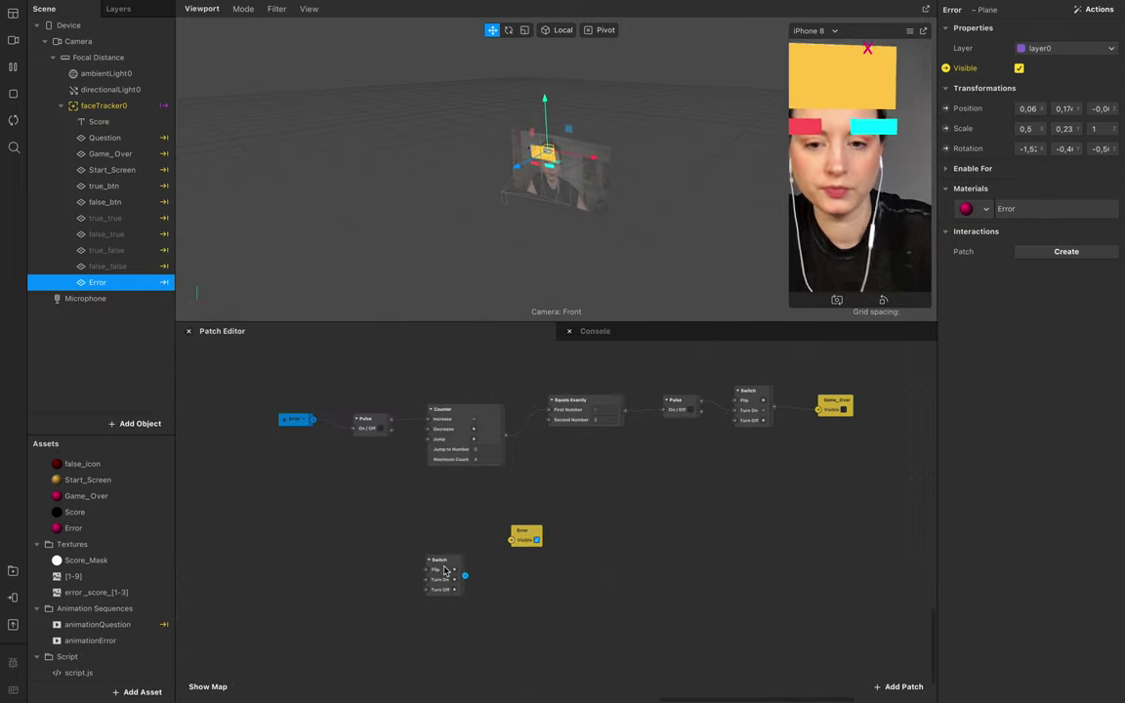
# Wire the Pulse to the new Switch's Turn On and the Switch to Error's Visible input, and try the game in the preview
pyautogui.moveTo(443, 561); pyautogui.dragTo(454, 514)
pyautogui.moveTo(391, 420)
pyautogui.mouseDown()
pyautogui.moveTo(438, 543)
pyautogui.moveTo(534, 536)
pyautogui.mouseUp()
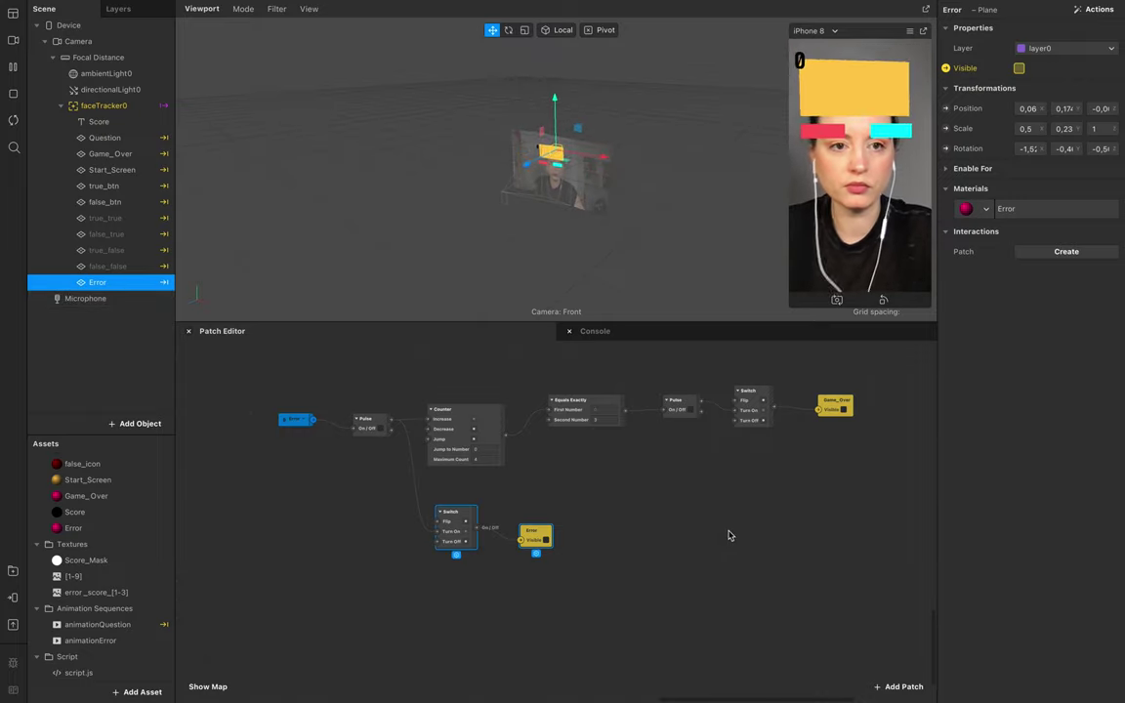
pyautogui.click(906, 187)
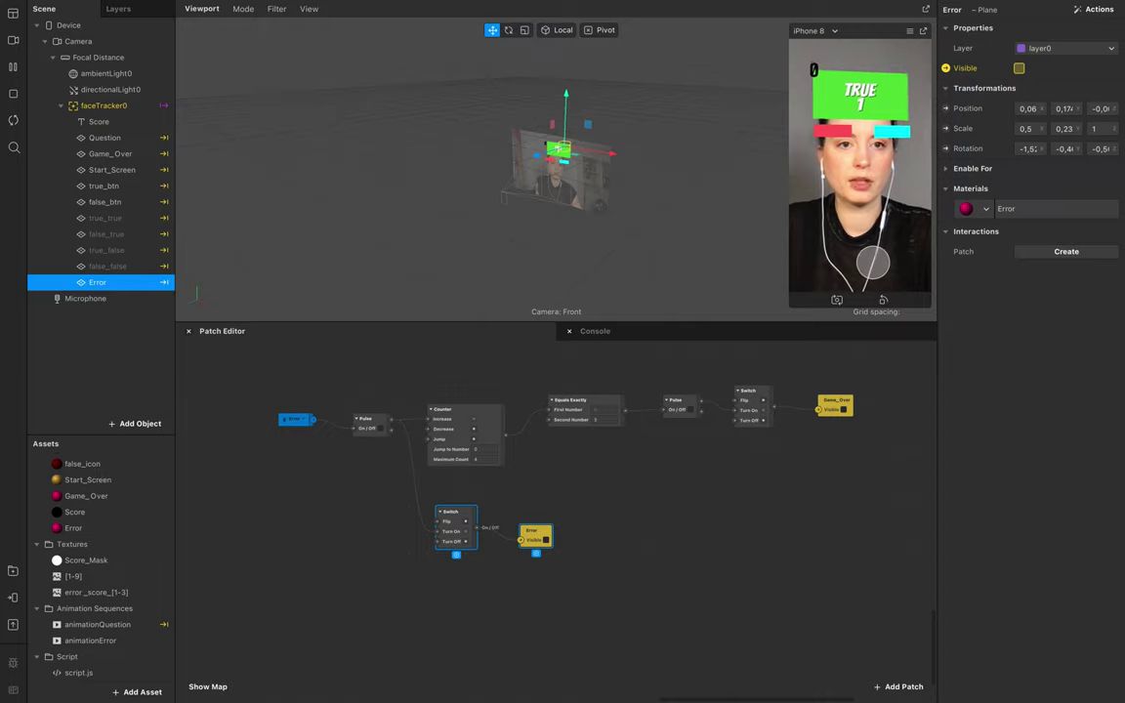
pyautogui.click(876, 73)
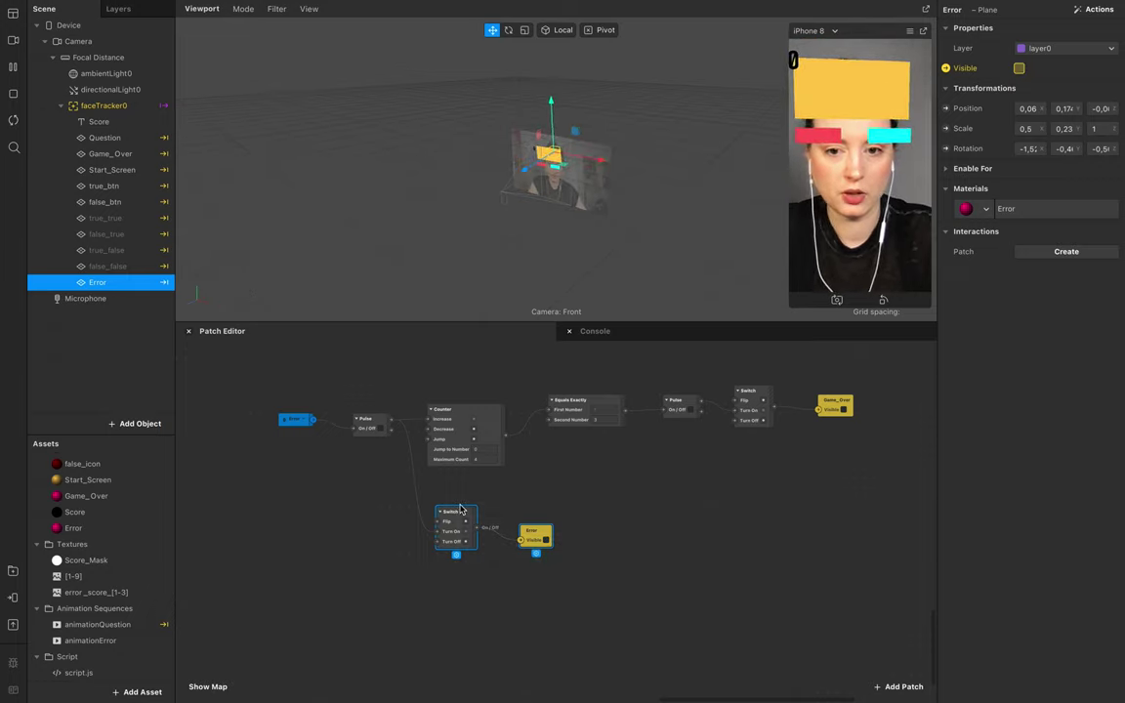
# Move the Switch and Error patches lower, drive animationError's Current Frame from the Counter output, and test the game in the preview
pyautogui.moveTo(464, 518); pyautogui.dragTo(464, 593)
pyautogui.click(542, 492)
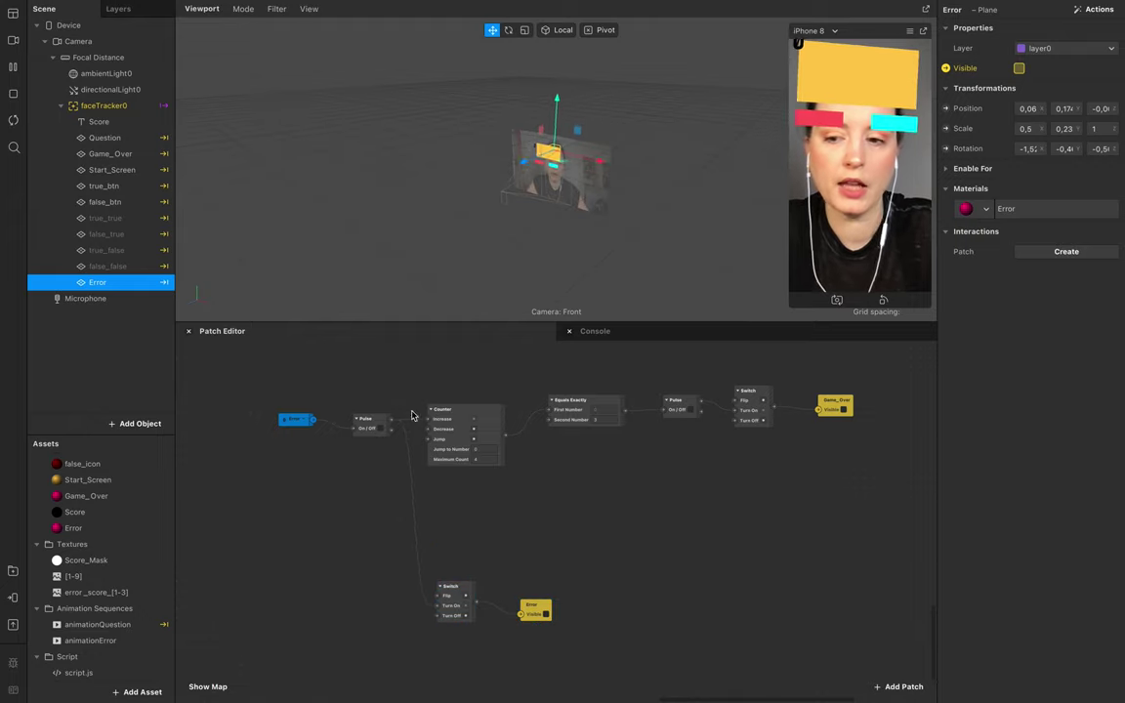
pyautogui.click(92, 642)
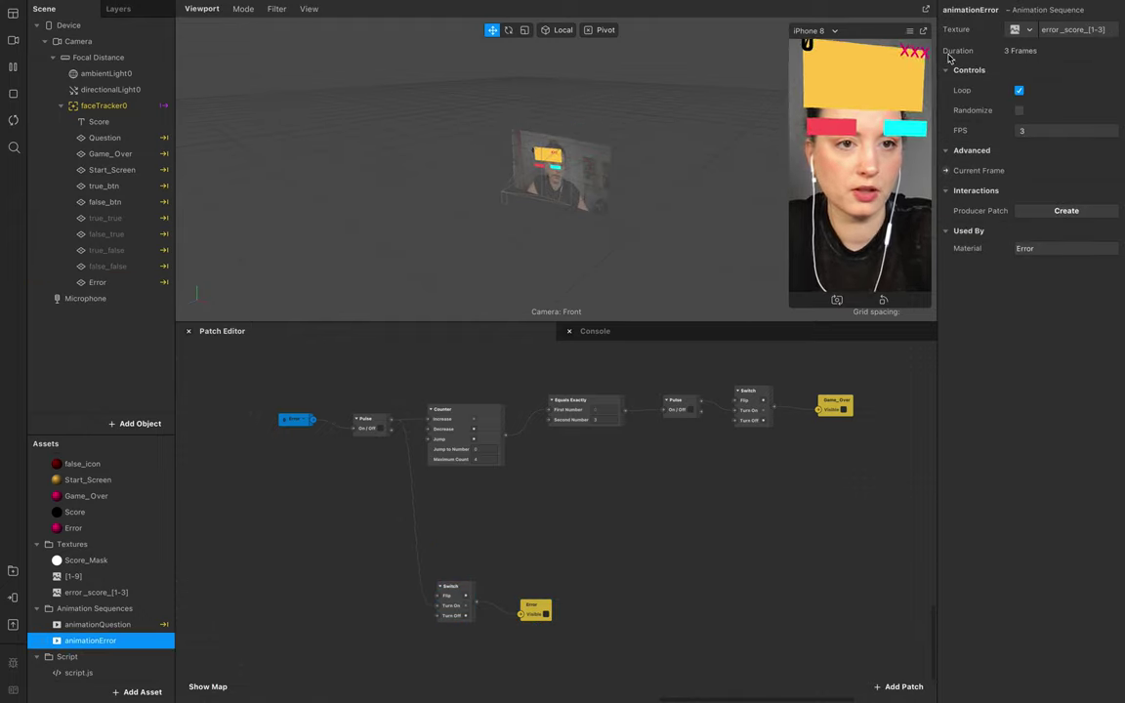
pyautogui.click(945, 170)
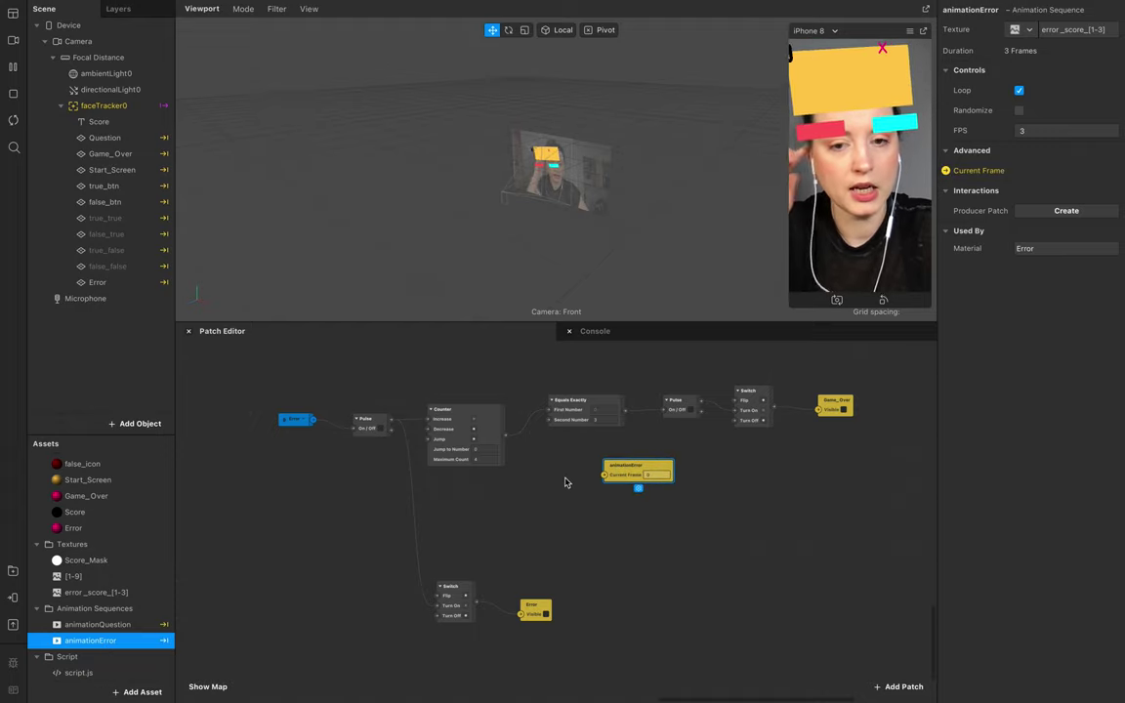
pyautogui.moveTo(507, 443); pyautogui.dragTo(604, 475)
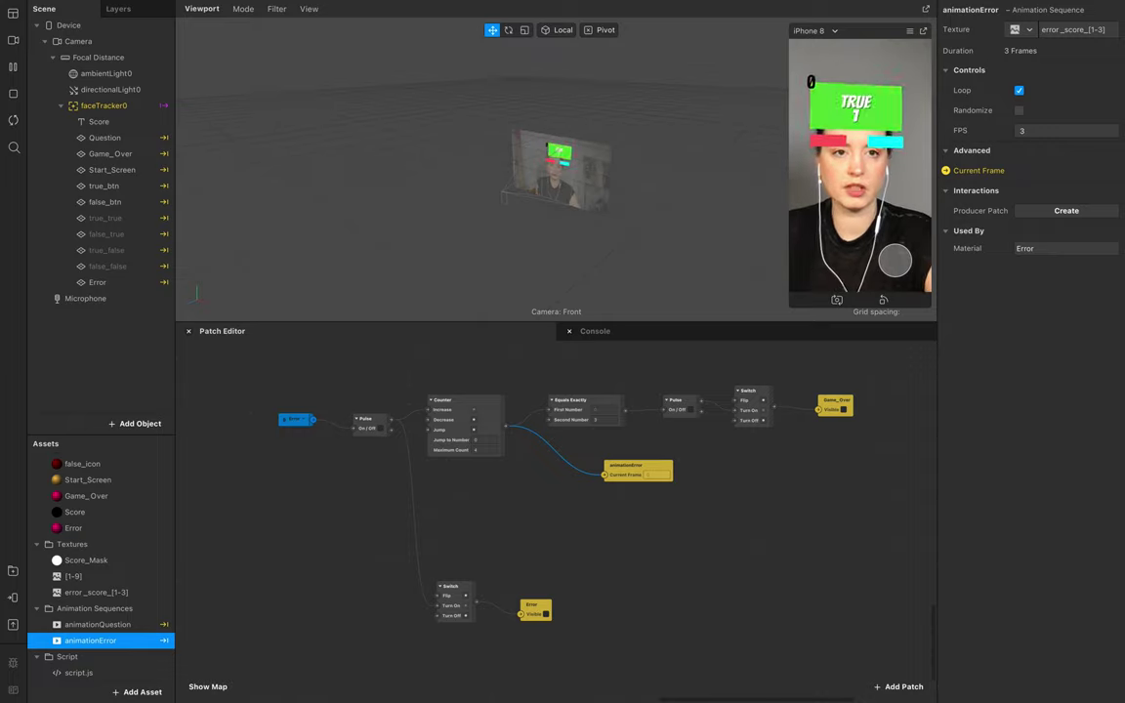
pyautogui.click(894, 260)
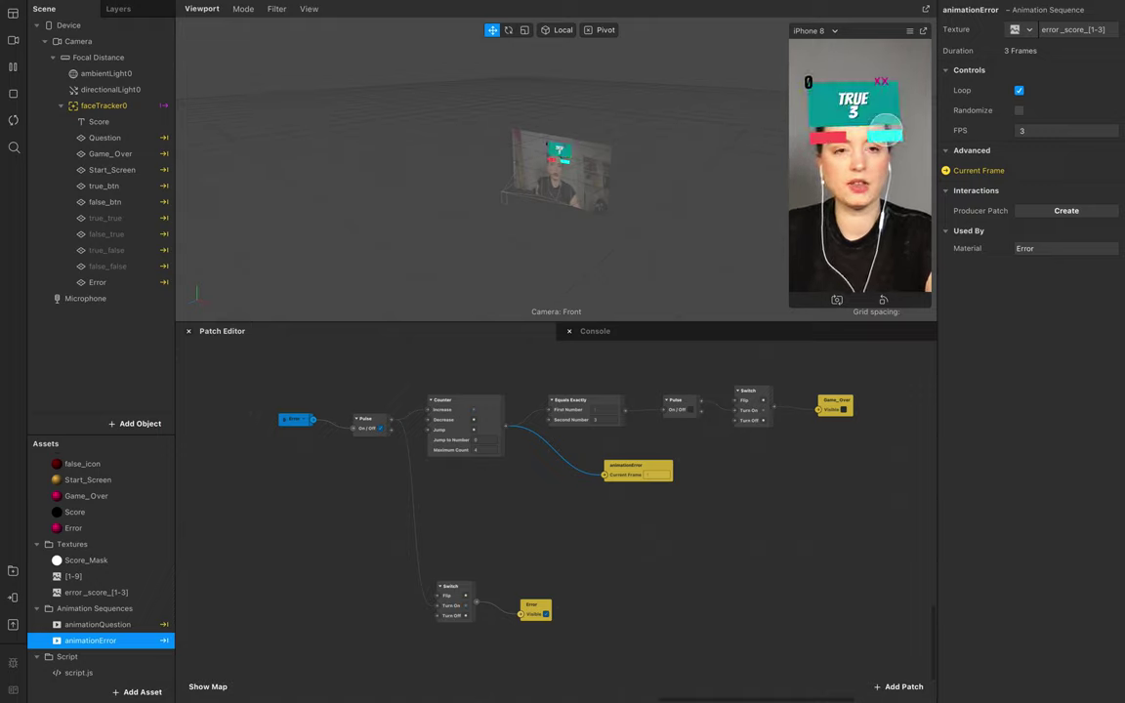
# Add a Subtract patch with a second value of 1 between the Counter and the animationError patch, making room for it
pyautogui.moveTo(631, 475); pyautogui.dragTo(611, 475)
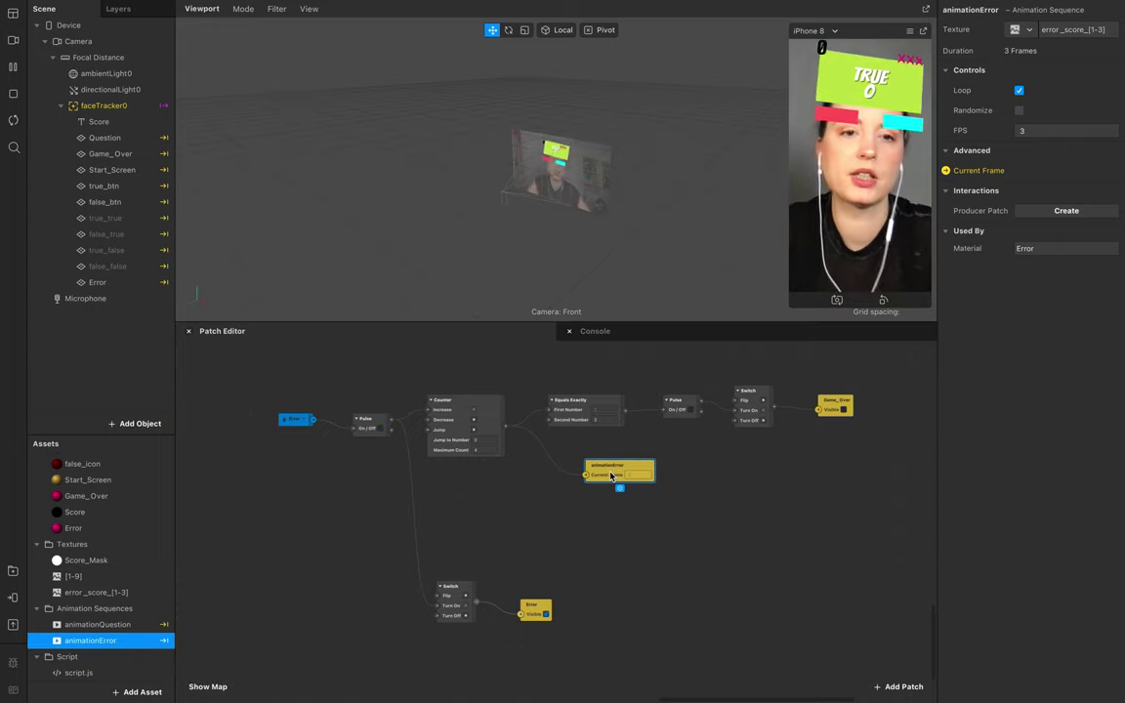
pyautogui.doubleClick(581, 486)
pyautogui.write('sub')
pyautogui.press('Return')
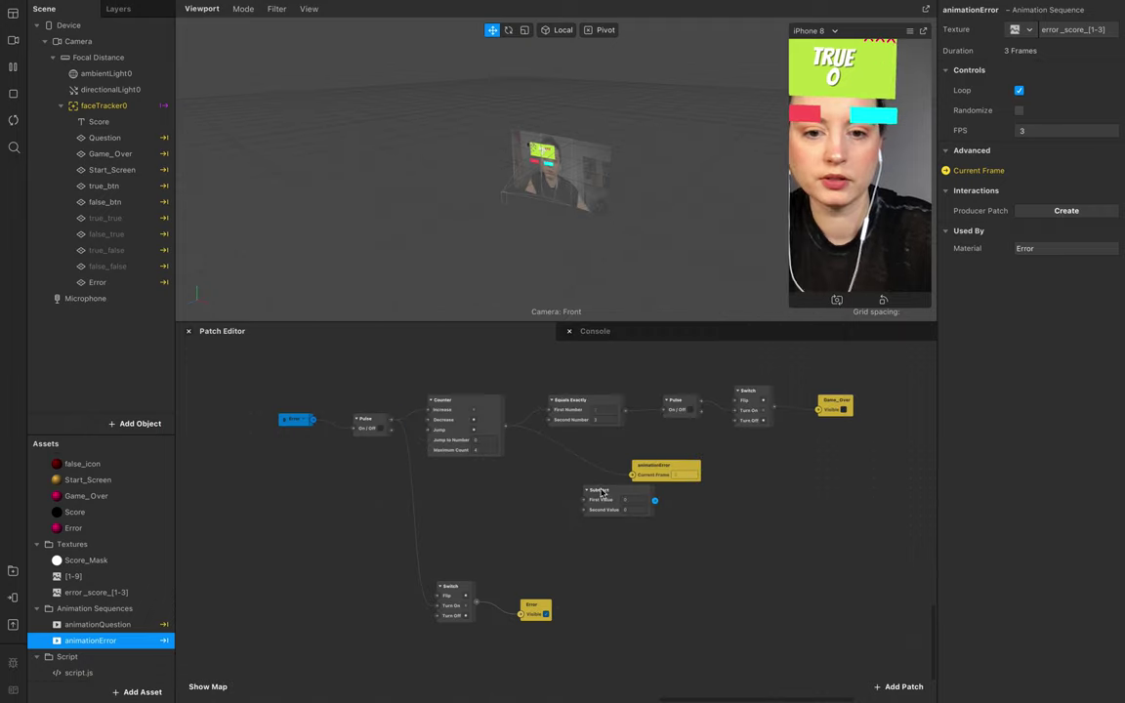
pyautogui.moveTo(602, 492); pyautogui.dragTo(673, 525)
pyautogui.click(603, 487)
pyautogui.moveTo(671, 463); pyautogui.dragTo(725, 464)
pyautogui.click(648, 527)
pyautogui.moveTo(631, 473); pyautogui.dragTo(572, 493)
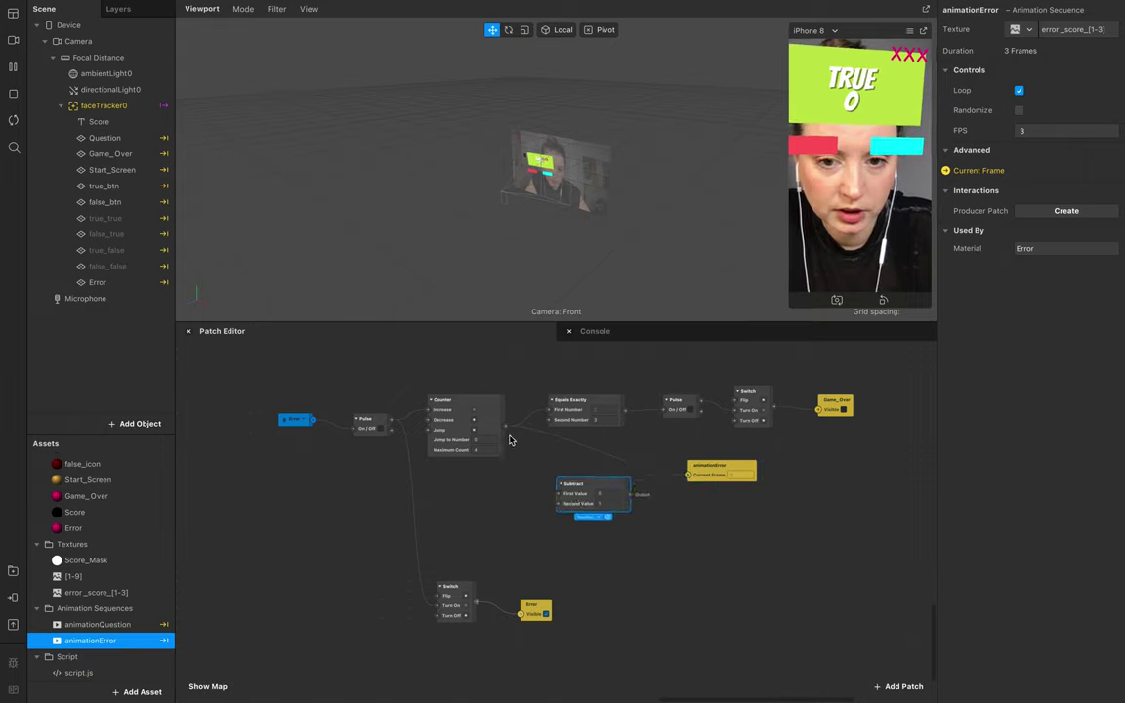
# Connect the Counter output to Subtract's First Value and the Subtract output to animationError's Current Frame, and restart the effect
pyautogui.moveTo(506, 427); pyautogui.dragTo(560, 494)
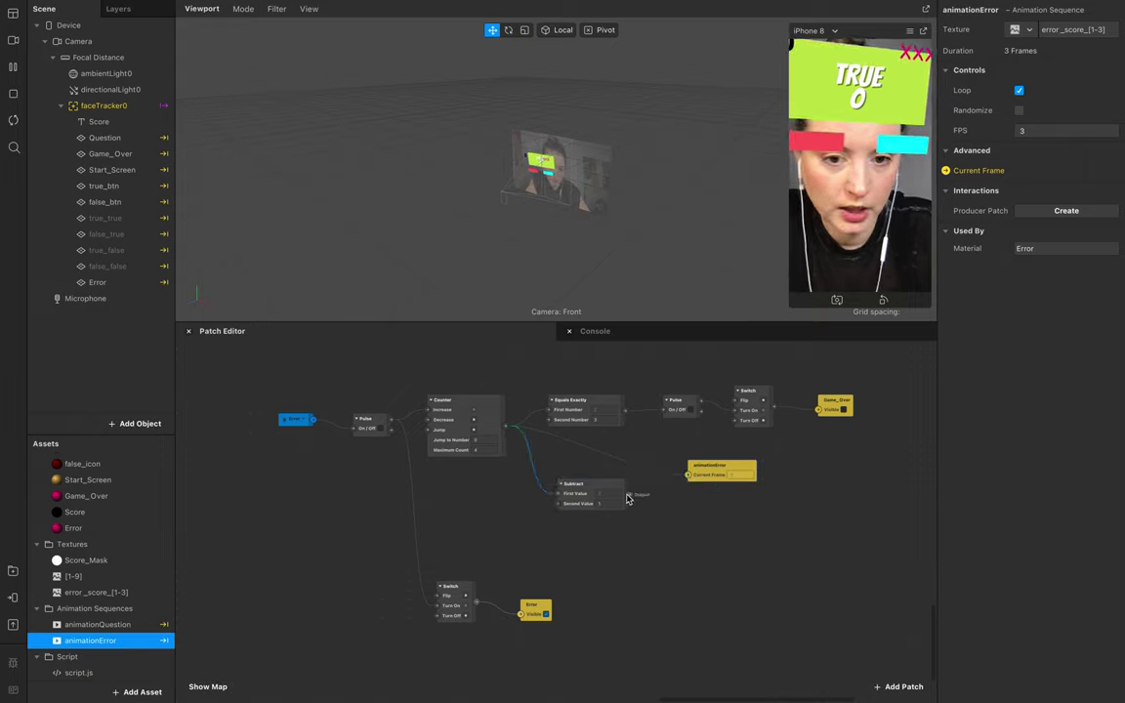
pyautogui.moveTo(630, 495); pyautogui.dragTo(689, 475)
pyautogui.click(12, 117)
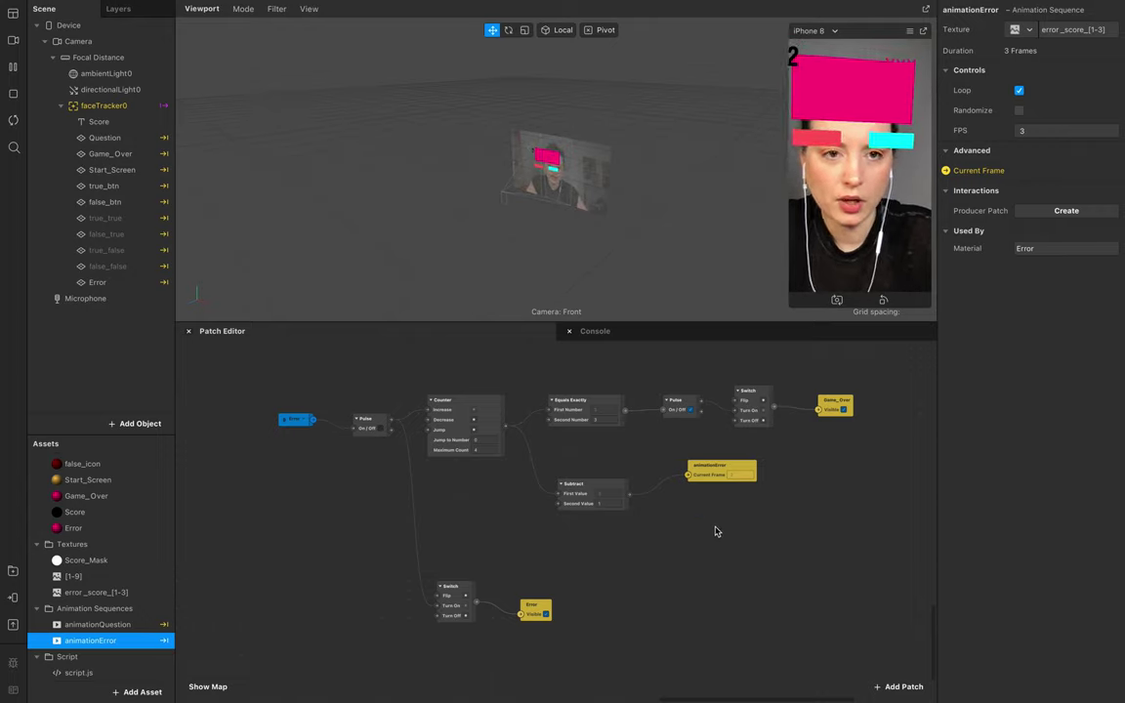
# Move the Subtract and animationError patches lower, and space the Error patch farther from its Switch
pyautogui.moveTo(715, 531); pyautogui.dragTo(594, 465)
pyautogui.moveTo(712, 473); pyautogui.dragTo(709, 525)
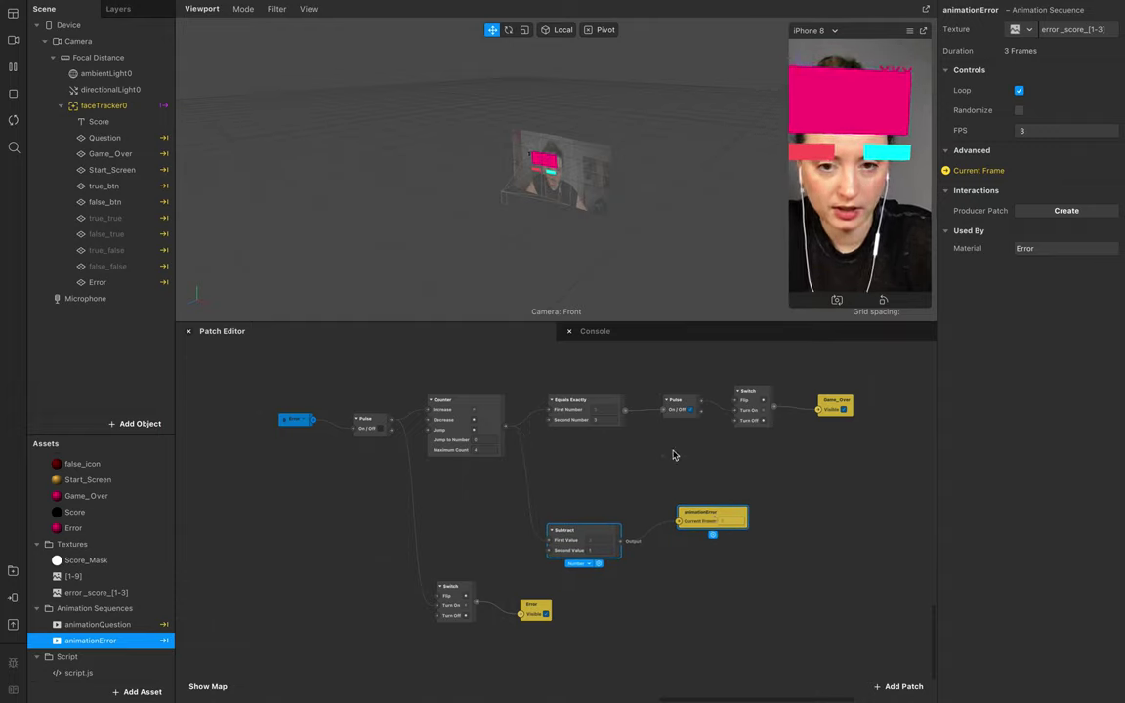
pyautogui.moveTo(530, 602); pyautogui.dragTo(604, 611)
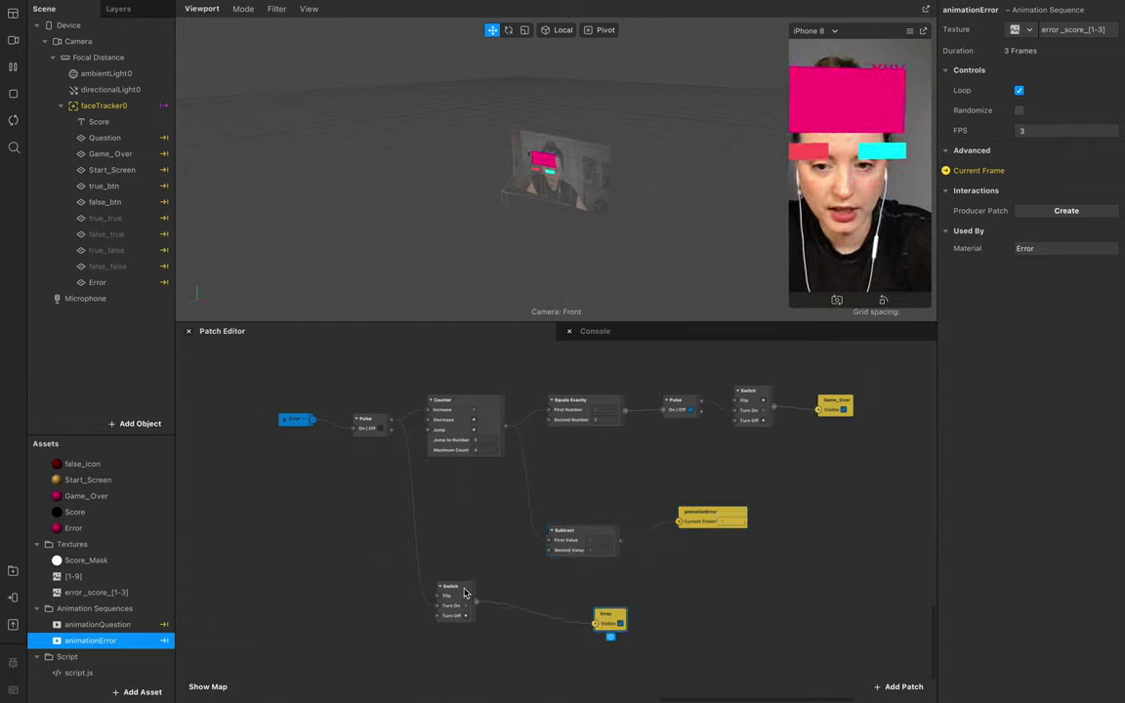
pyautogui.moveTo(465, 592); pyautogui.dragTo(475, 602)
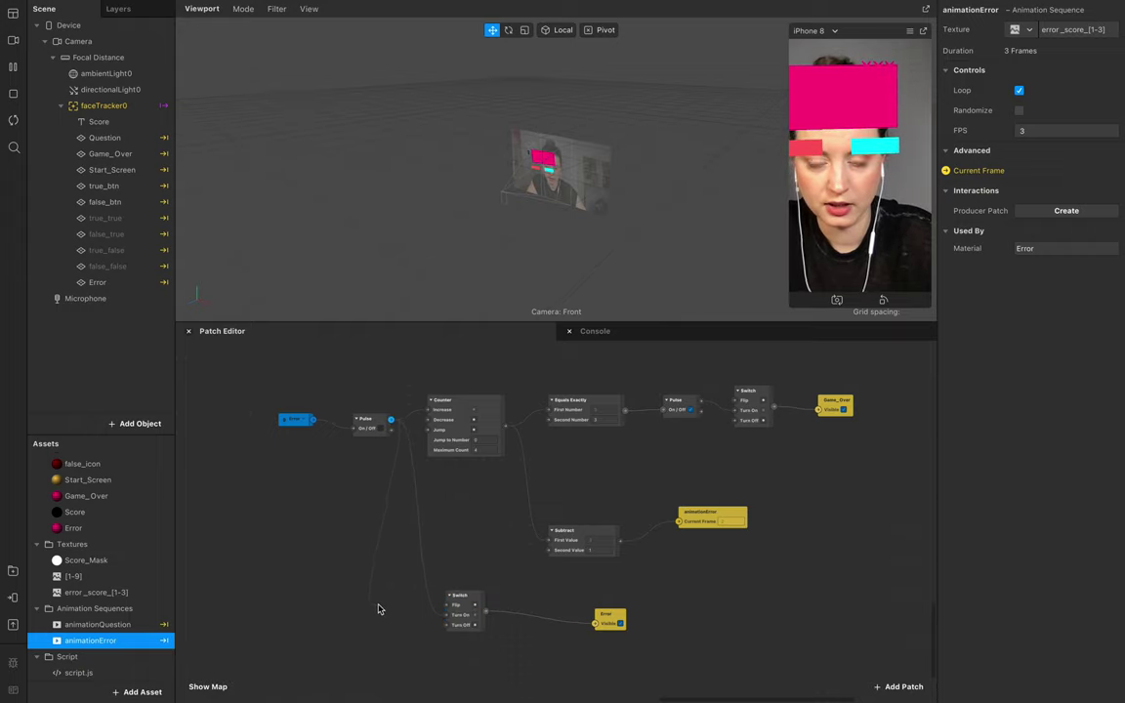
pyautogui.moveTo(382, 620); pyautogui.dragTo(380, 629)
pyautogui.click(343, 680)
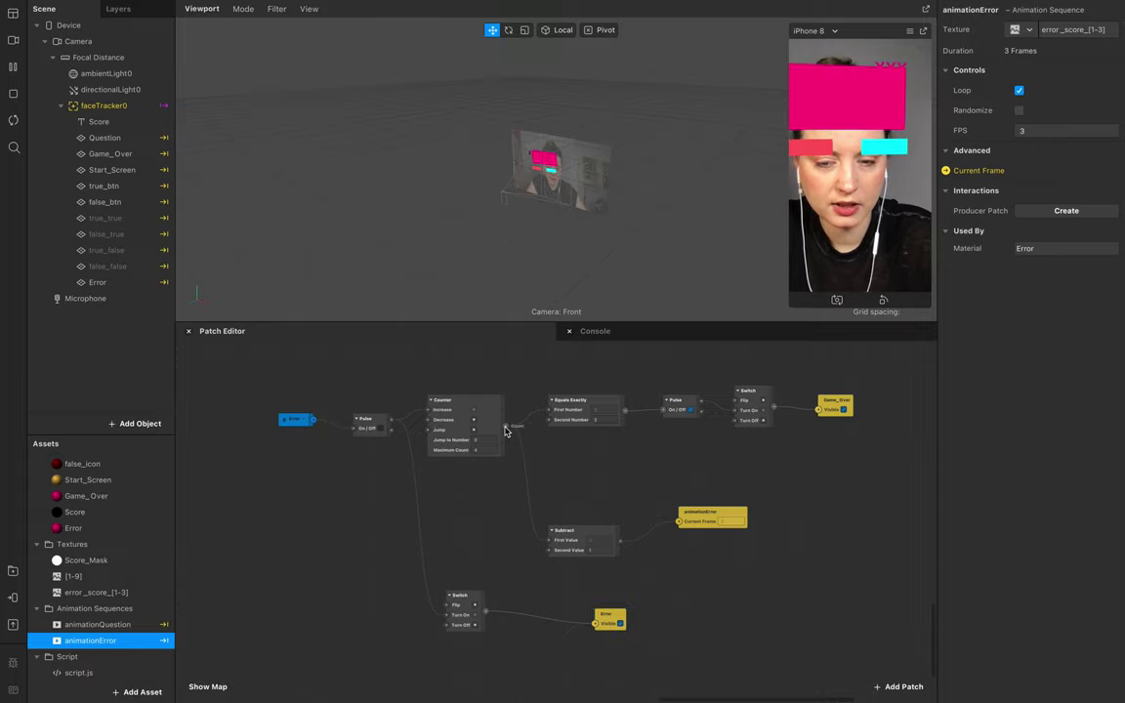
# Place the Subtract and animationError patches just below Equals Exactly, and move the Error patch and its Switch above the Counter chain
pyautogui.moveTo(738, 574); pyautogui.dragTo(550, 493)
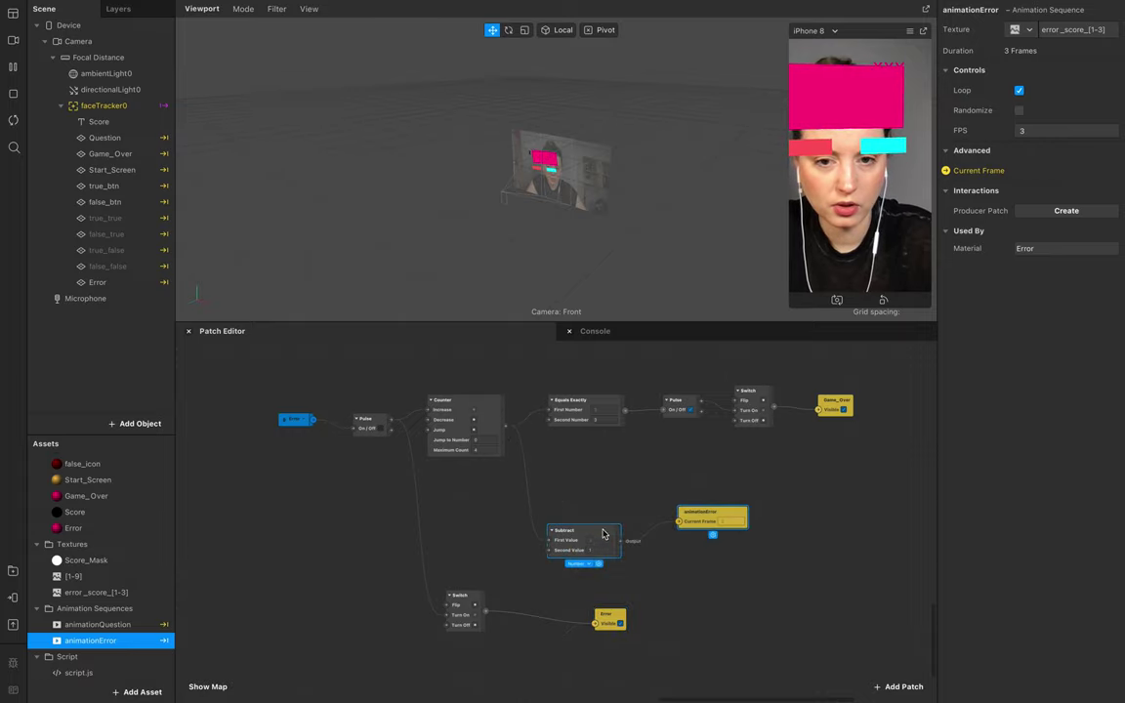
pyautogui.moveTo(594, 528); pyautogui.dragTo(595, 457)
pyautogui.hscroll(3, 623, 476)
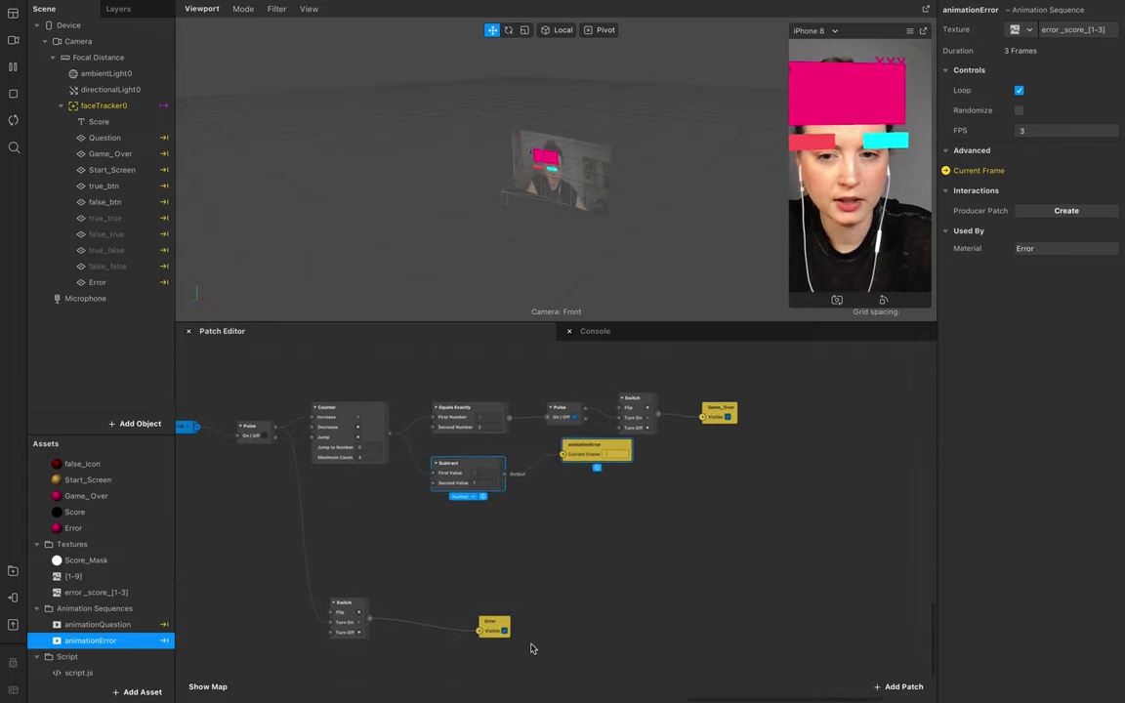
pyautogui.moveTo(533, 647); pyautogui.dragTo(476, 334)
pyautogui.scroll(3, 478, 408)
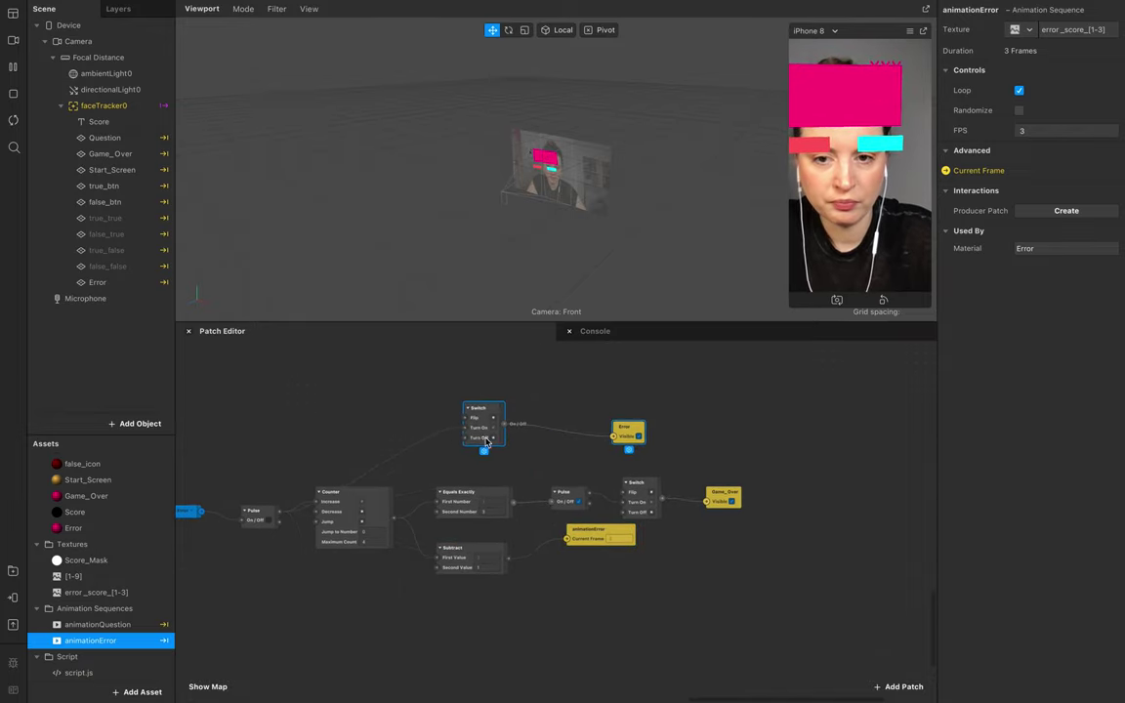
pyautogui.moveTo(492, 408); pyautogui.dragTo(575, 390)
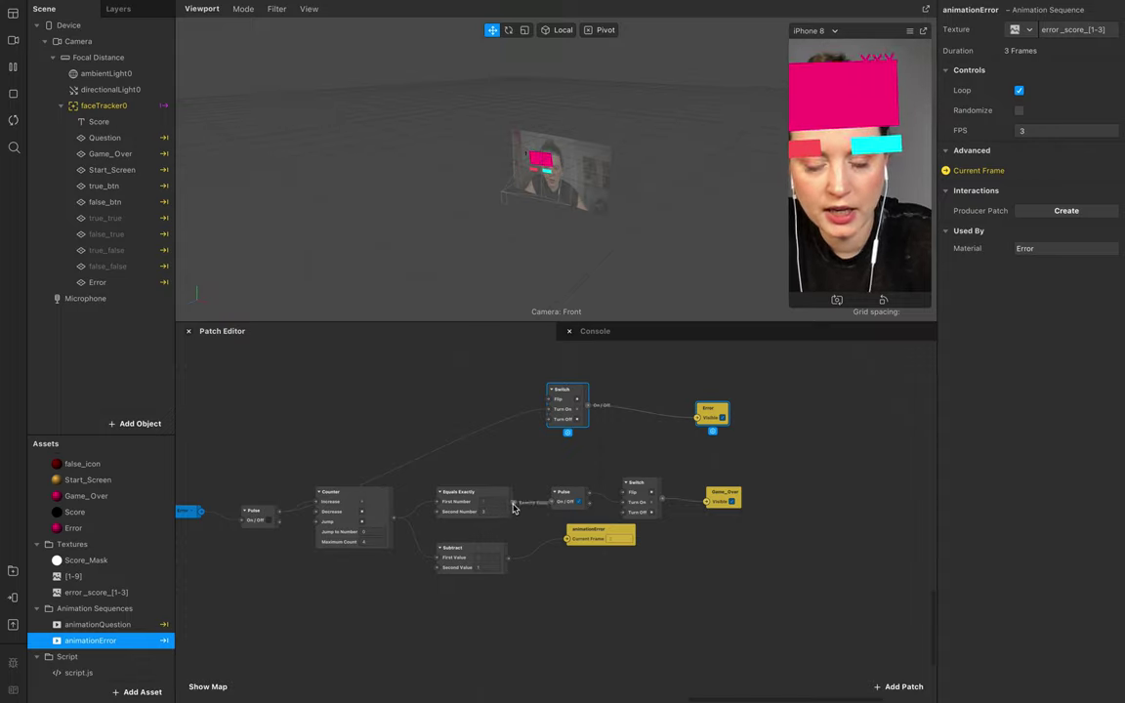
# Connect Equals Exactly to the Error Switch's Turn Off through a Pulse, and move that Switch and the Error patch higher
pyautogui.moveTo(514, 504); pyautogui.dragTo(549, 421)
pyautogui.moveTo(568, 500); pyautogui.dragTo(500, 463)
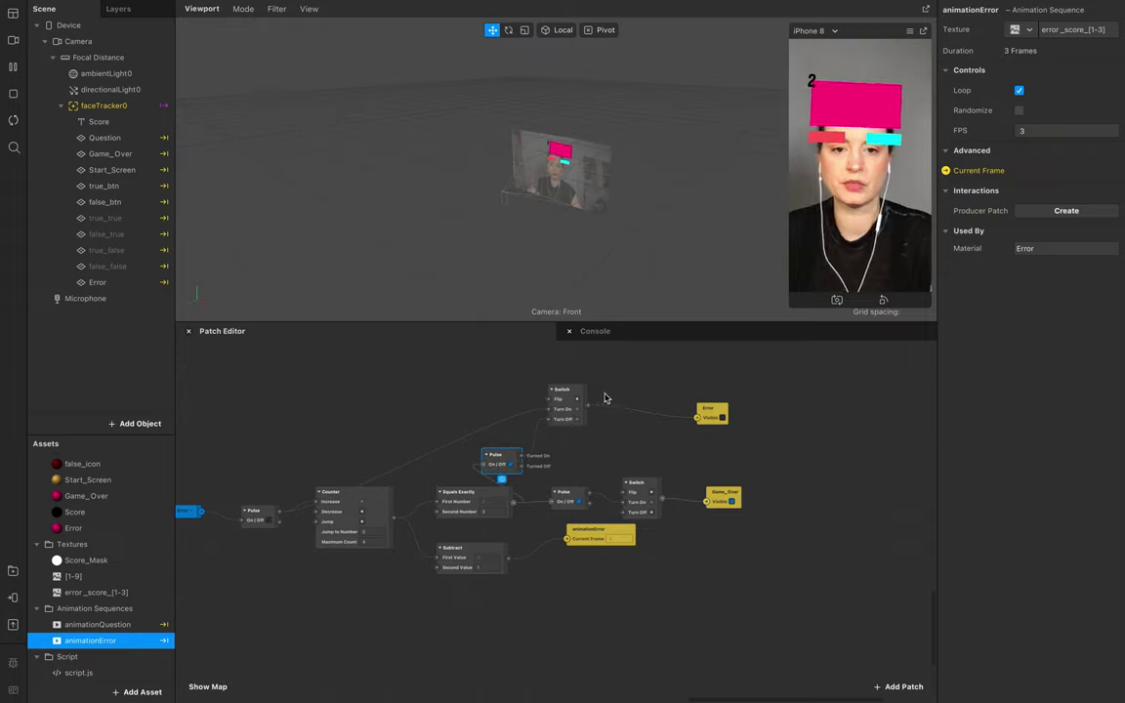
pyautogui.click(570, 397)
pyautogui.keyDown('shift'); pyautogui.click(705, 415); pyautogui.keyUp('shift')
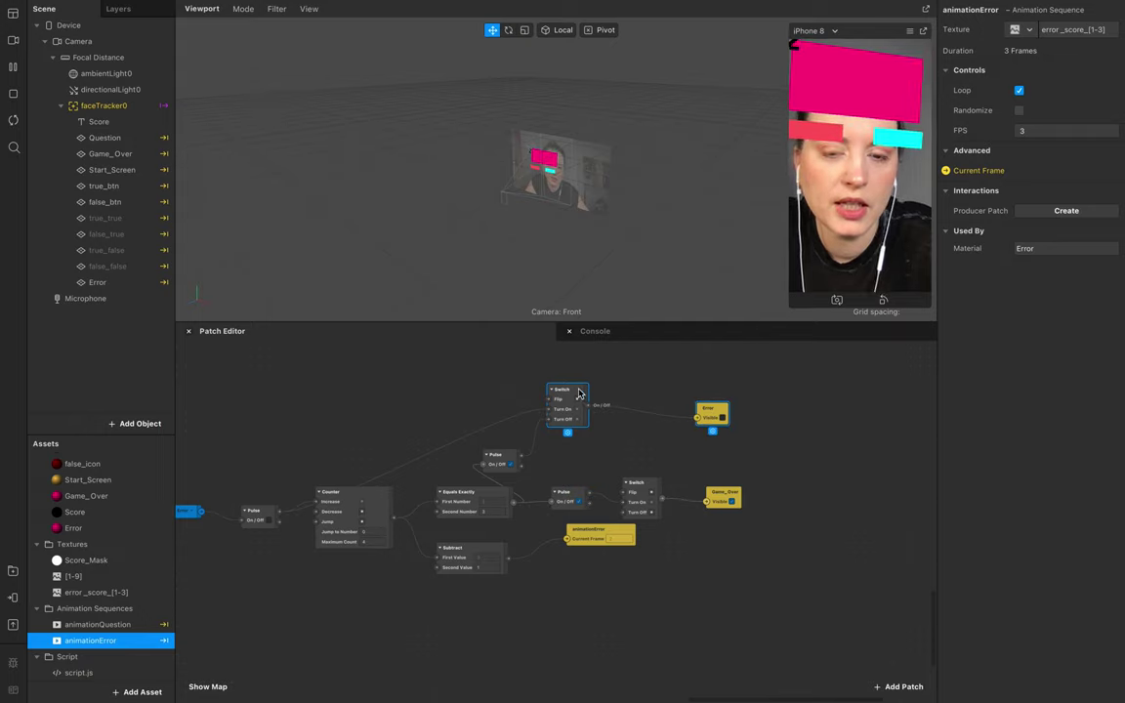
pyautogui.moveTo(568, 388); pyautogui.dragTo(559, 351)
# Add a Delay patch beside the Pulse that feeds the Error Switch's Turn Off, and open its duration for editing
pyautogui.doubleClick(537, 439)
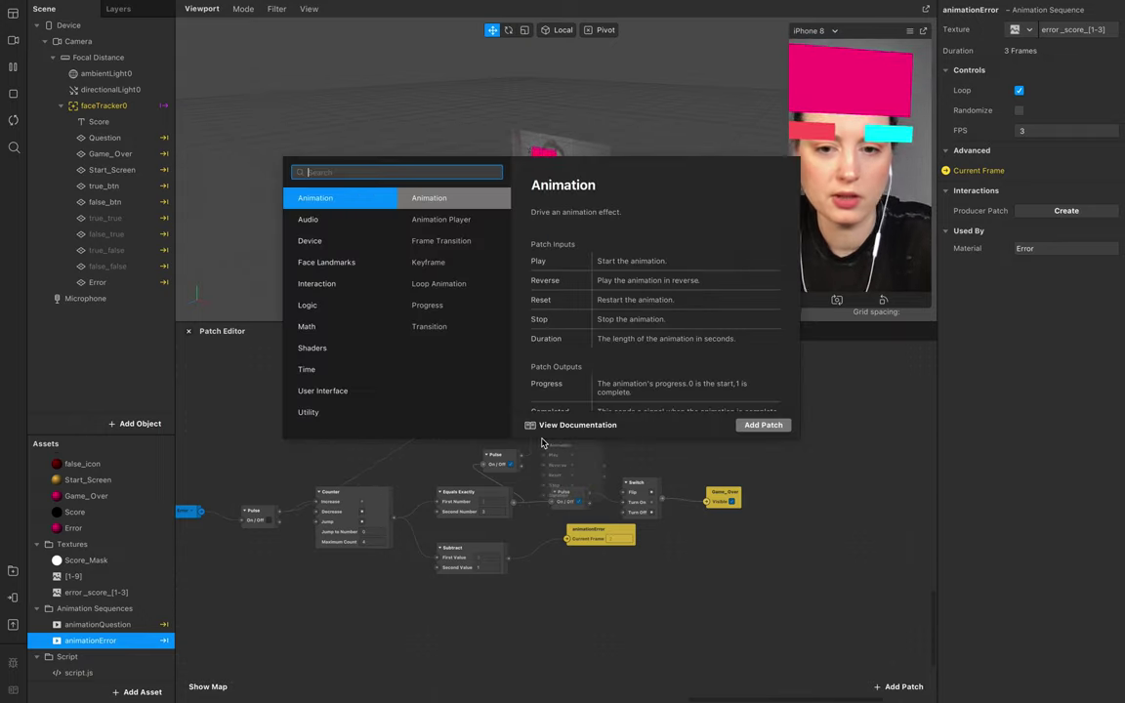
pyautogui.write('de')
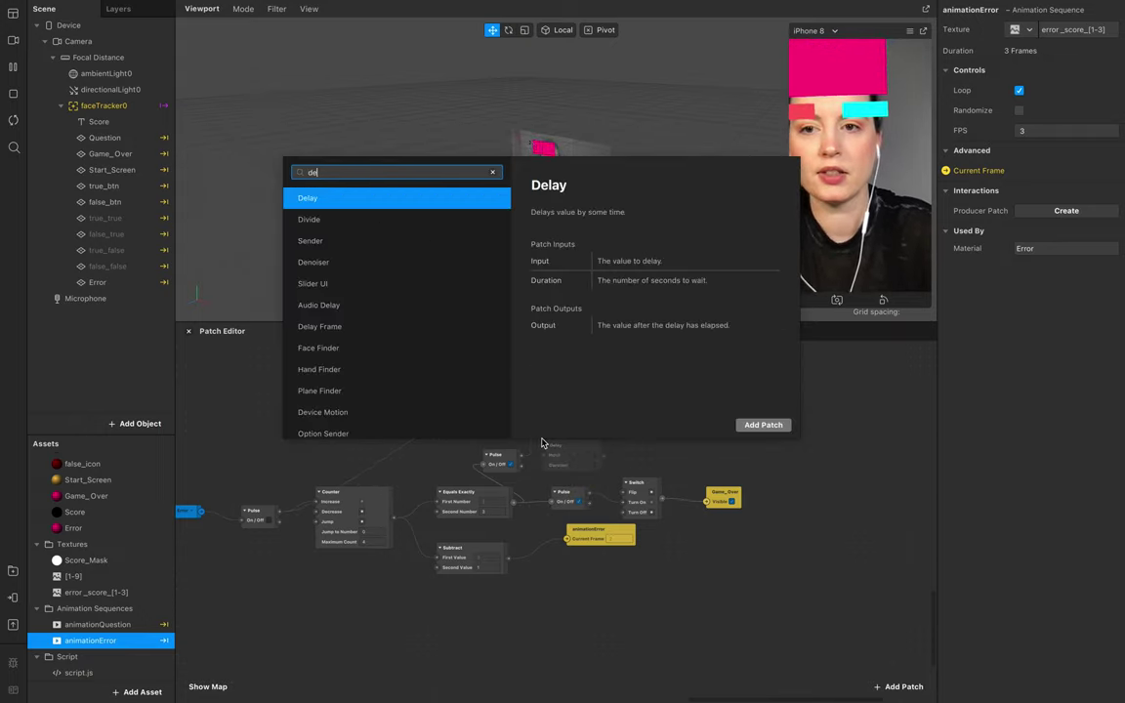
pyautogui.press('Return')
pyautogui.click(586, 467)
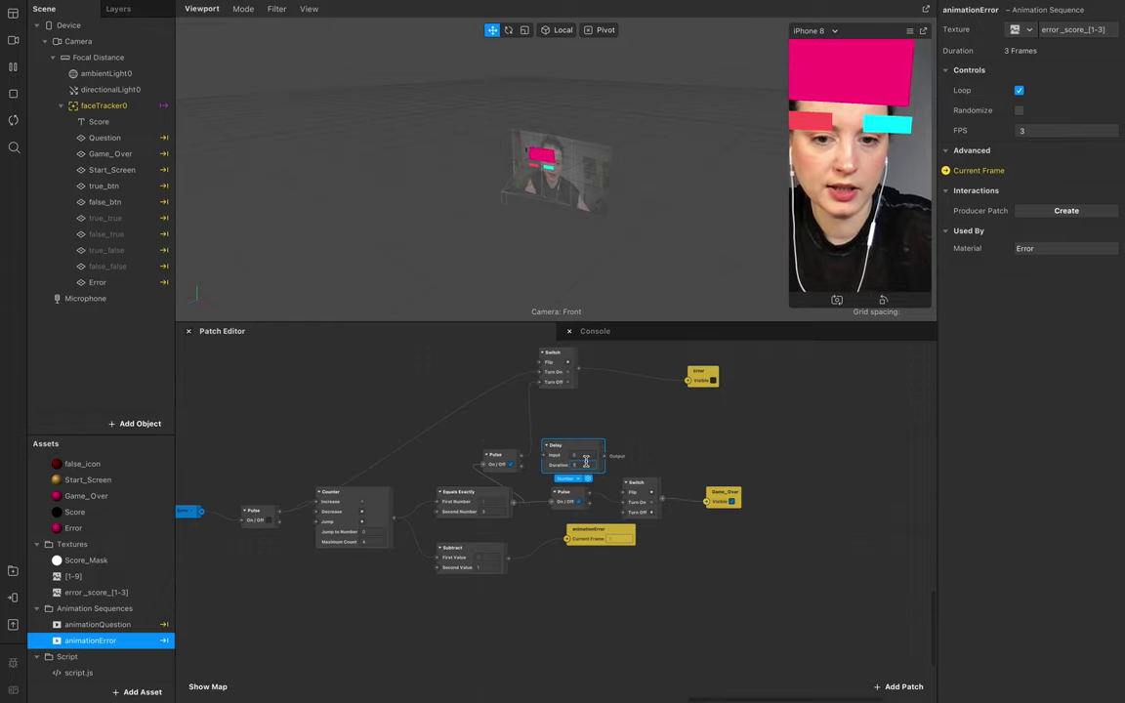
# Move the Error patch and its Switch away from the Delay, and route the Pulse through the Delay into that Switch's Turn Off
pyautogui.hscroll(3, 670, 437)
pyautogui.scroll(1, 670, 437)
pyautogui.moveTo(670, 436); pyautogui.dragTo(381, 348)
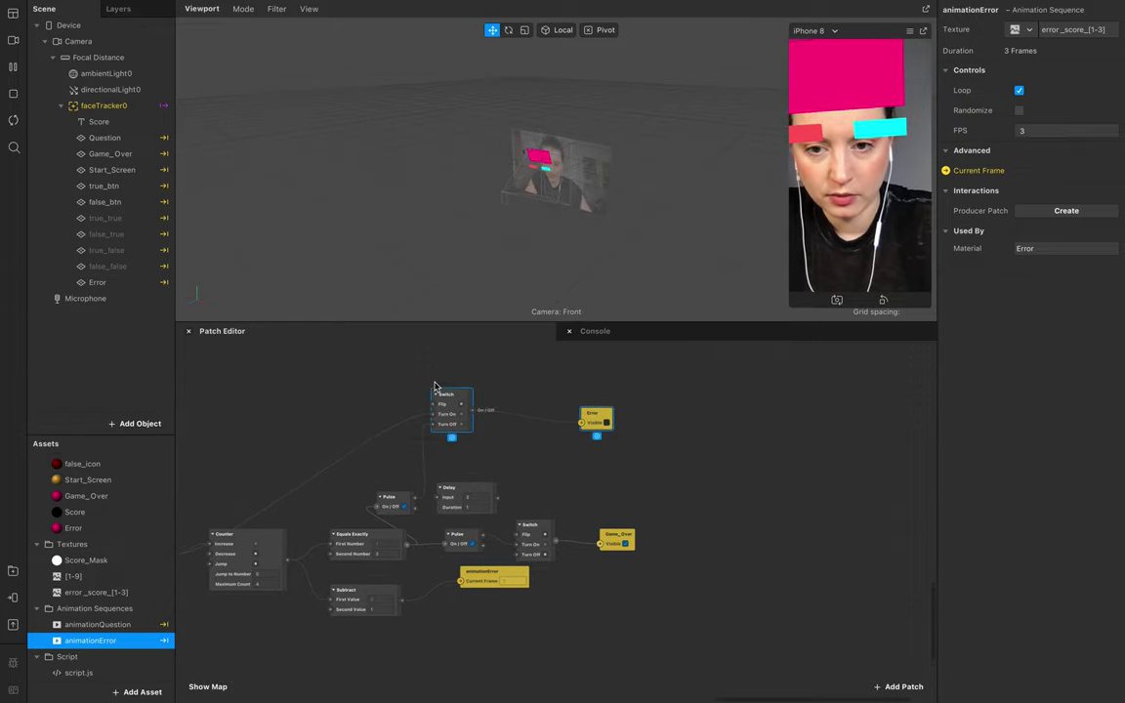
pyautogui.moveTo(436, 387); pyautogui.dragTo(570, 349)
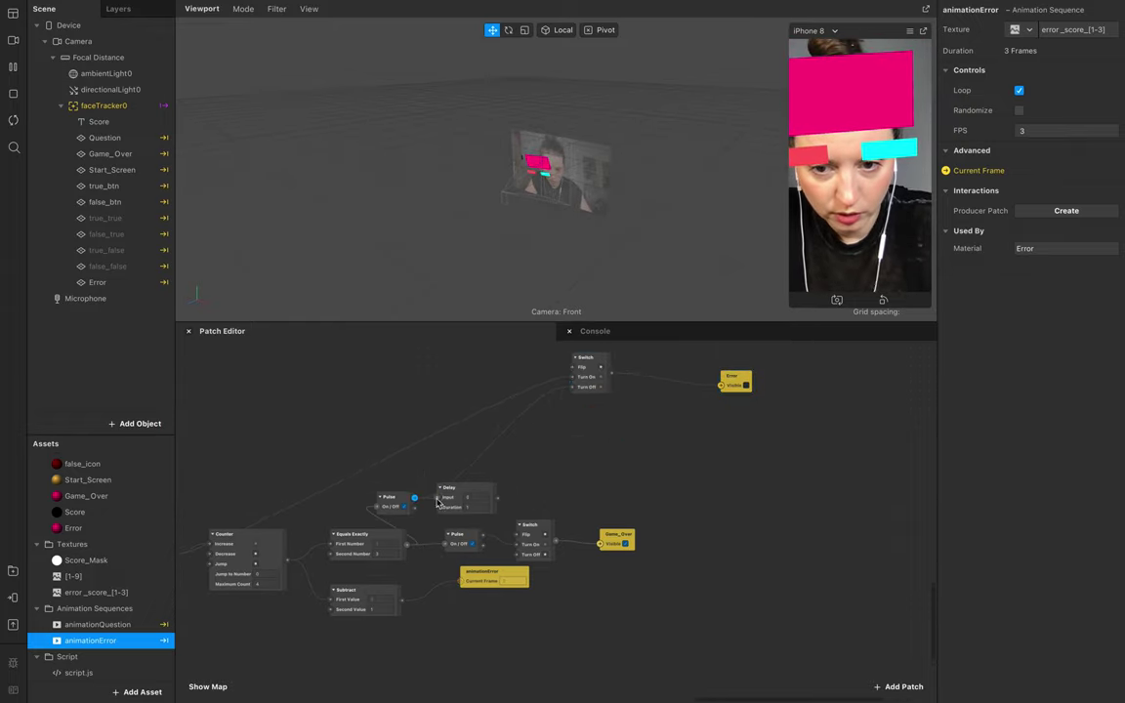
pyautogui.moveTo(437, 499); pyautogui.dragTo(574, 387)
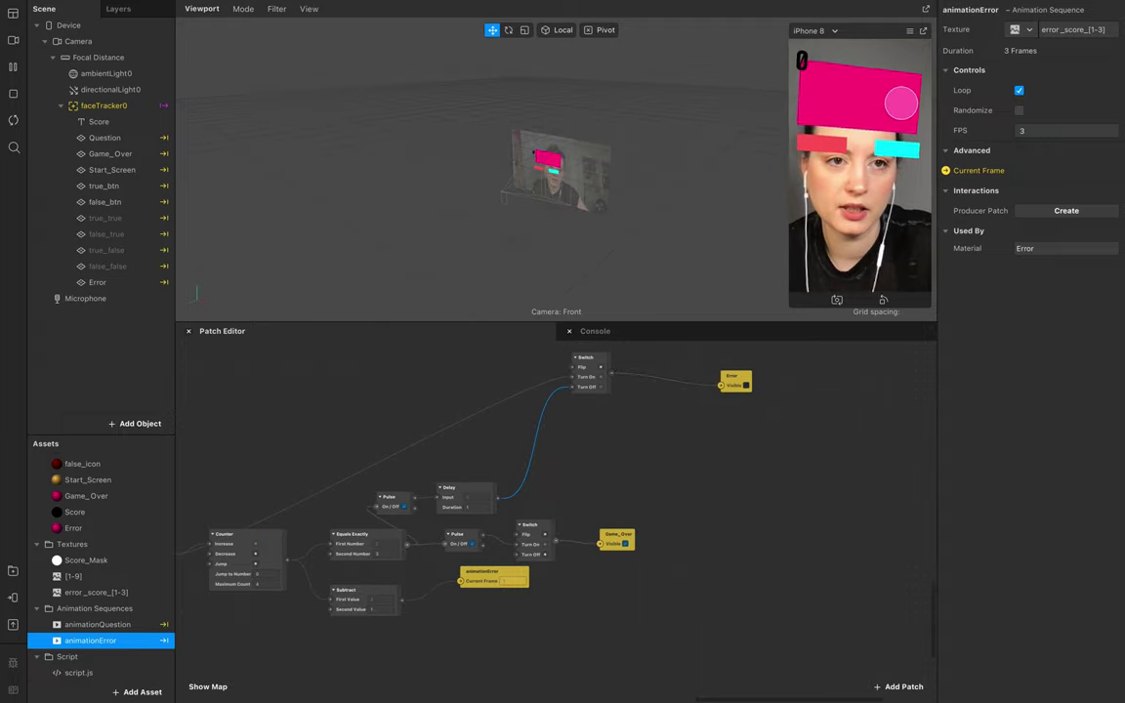
# Set the Error material's diffuse color to black (Licorice) and restart the effect preview
pyautogui.click(74, 527)
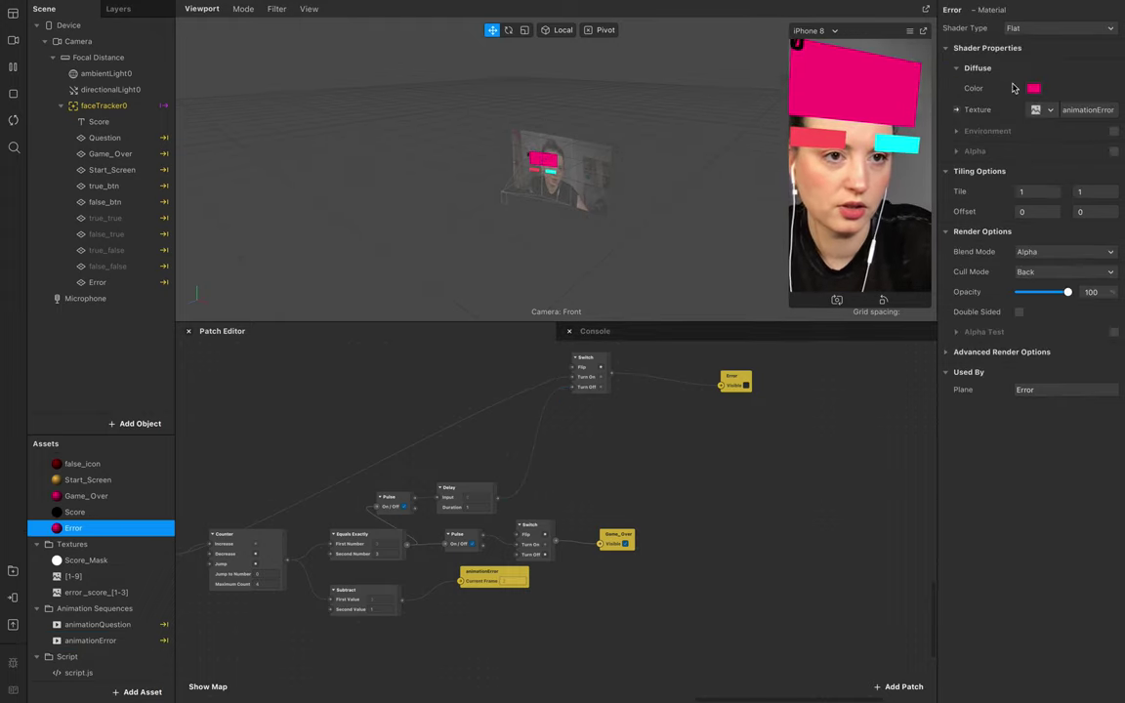
pyautogui.click(1035, 89)
pyautogui.click(177, 341)
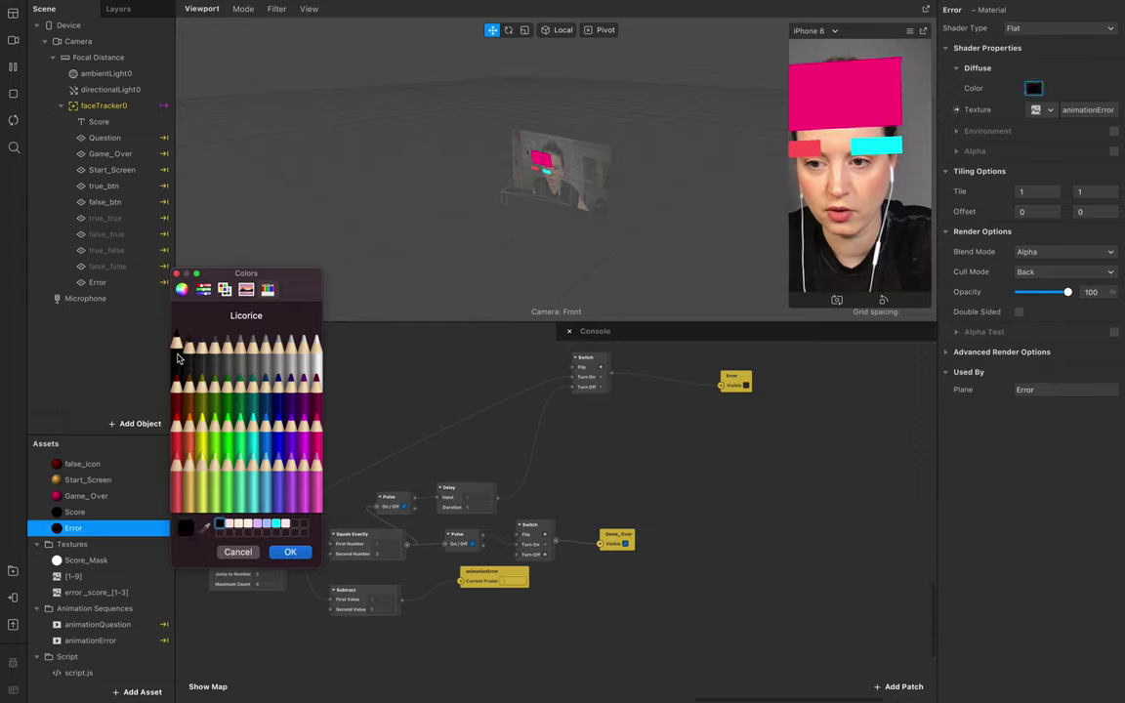
pyautogui.click(290, 551)
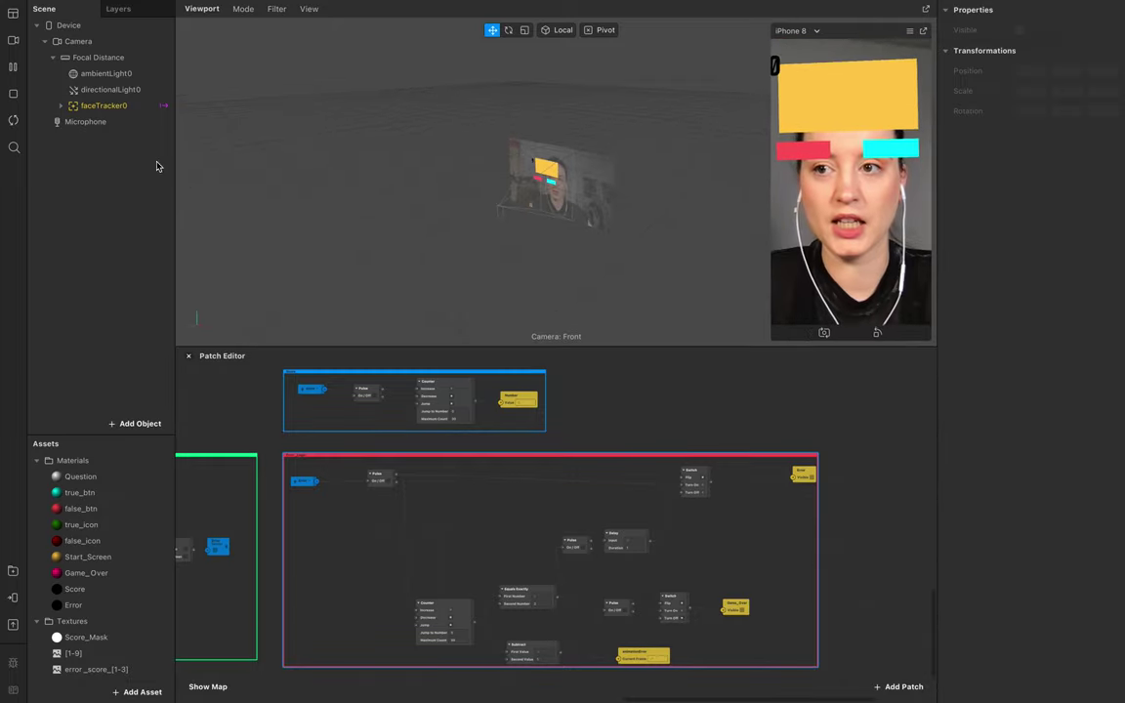
pyautogui.click(13, 120)
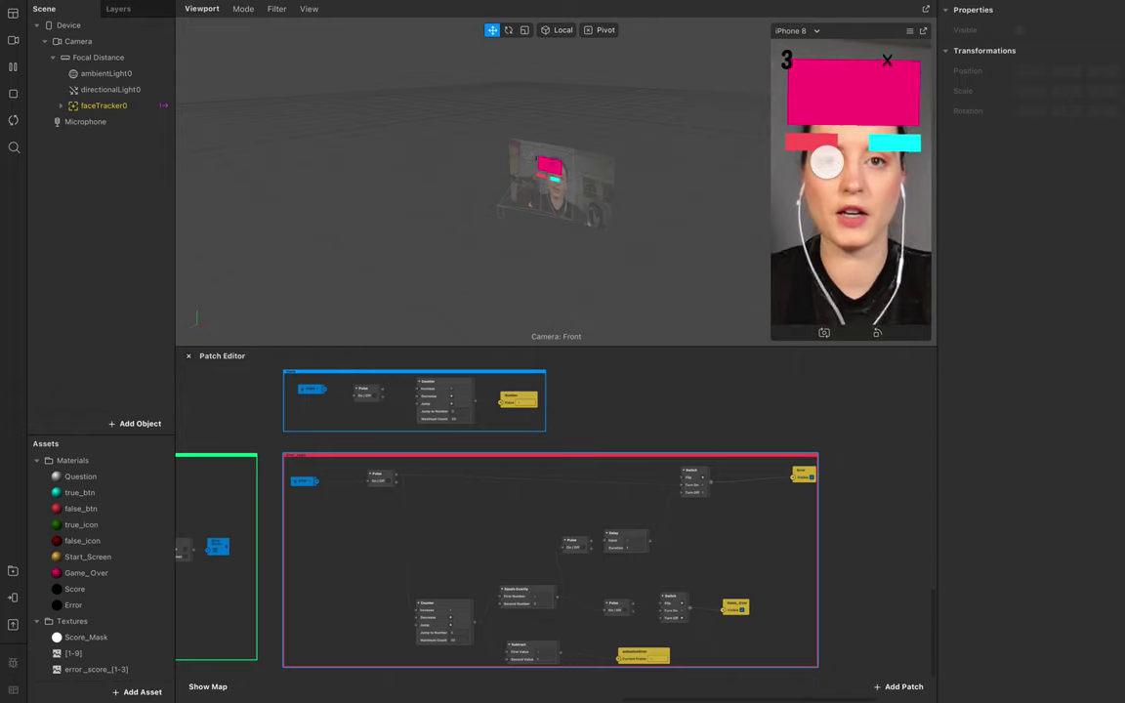
# Add a Null Object and place it under faceTracker0, between Start_Screen and true_btn
pyautogui.click(61, 107)
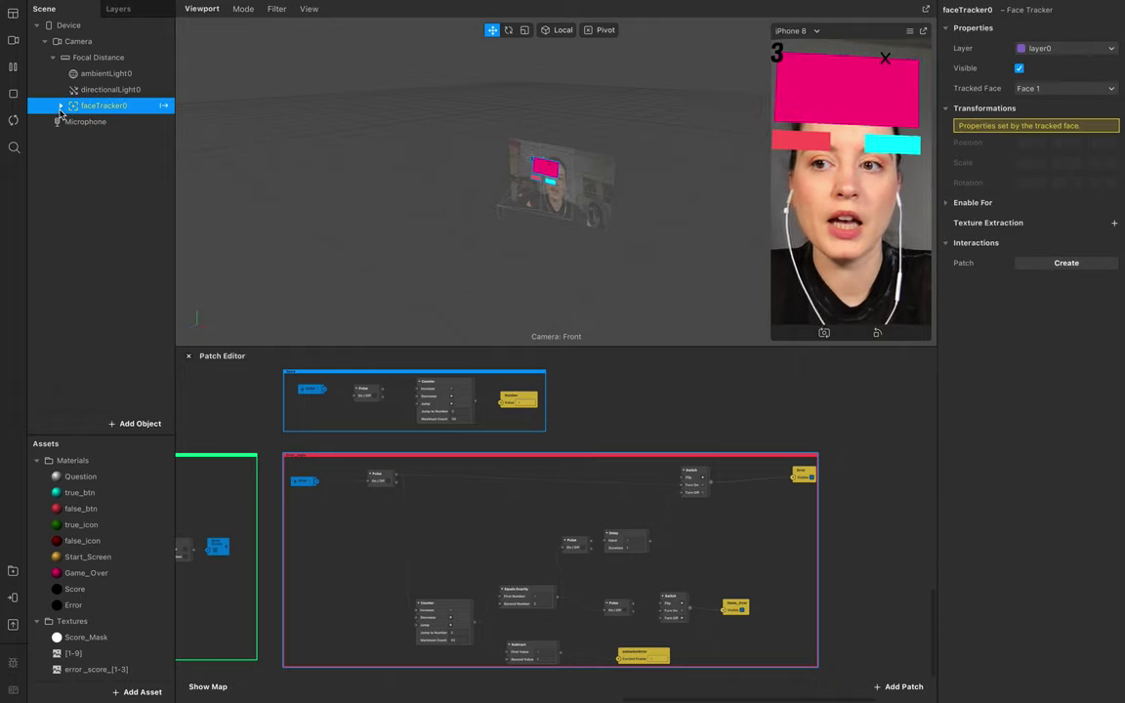
pyautogui.click(60, 106)
pyautogui.click(123, 371)
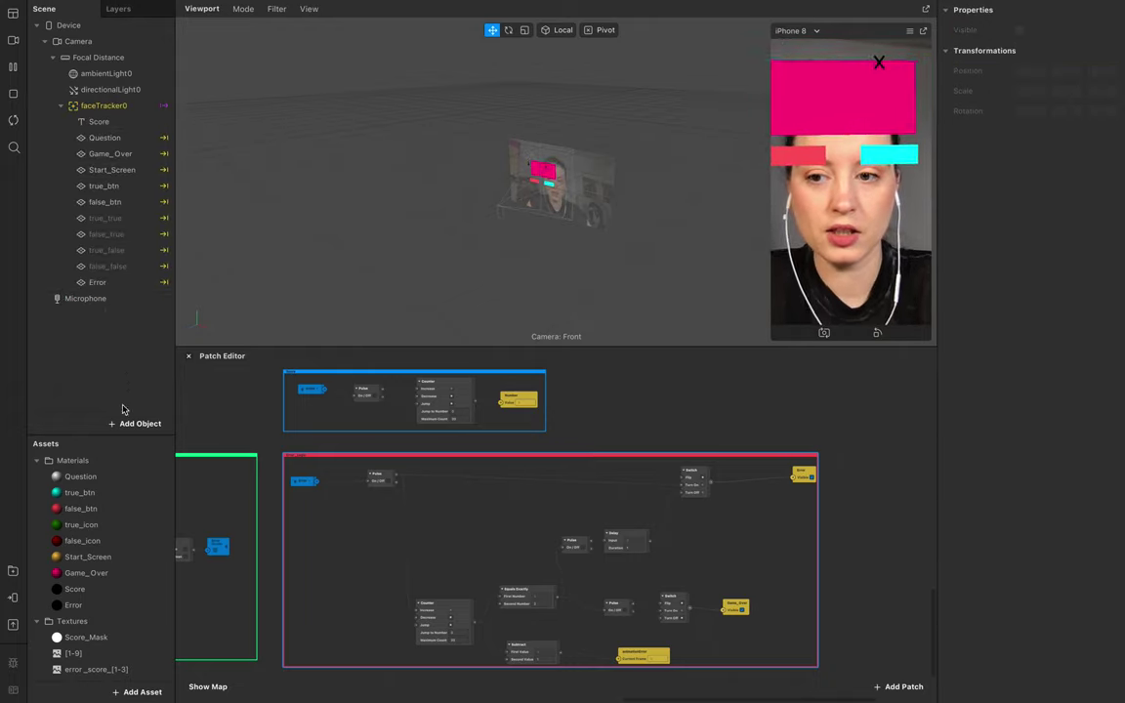
pyautogui.click(136, 423)
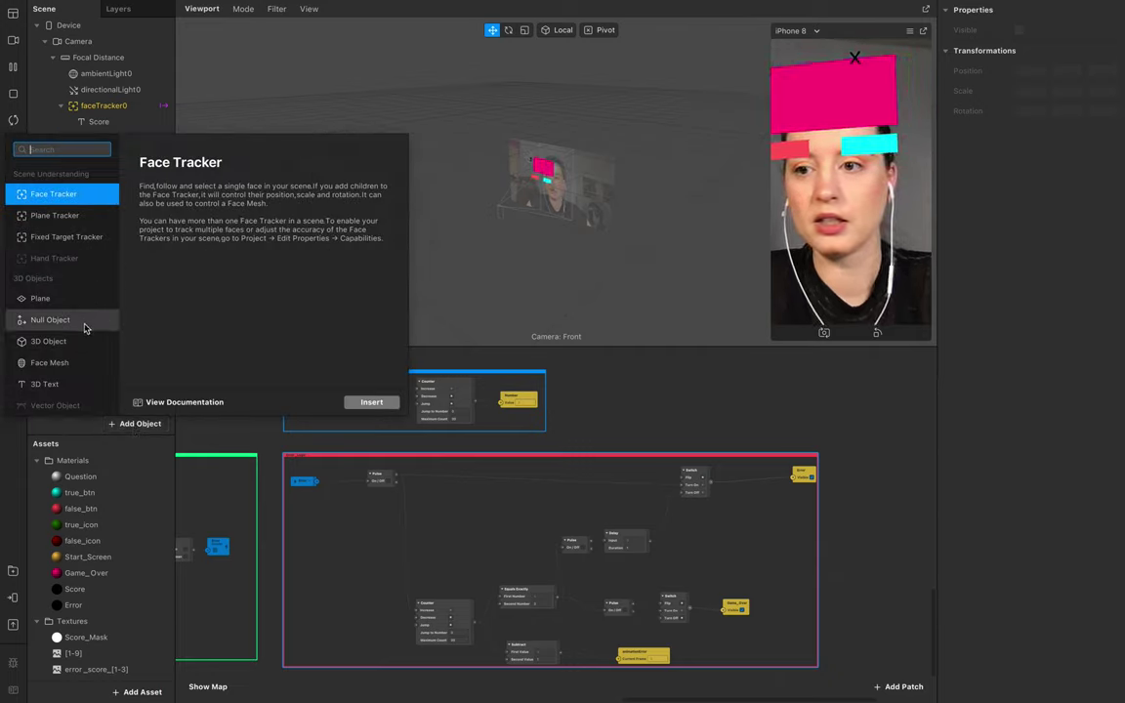
pyautogui.click(391, 401)
pyautogui.moveTo(120, 296); pyautogui.dragTo(107, 180)
# Nest the true_btn, false_btn and Error planes inside nullObject0
pyautogui.click(106, 202)
pyautogui.keyDown('shift'); pyautogui.click(105, 217); pyautogui.keyUp('shift')
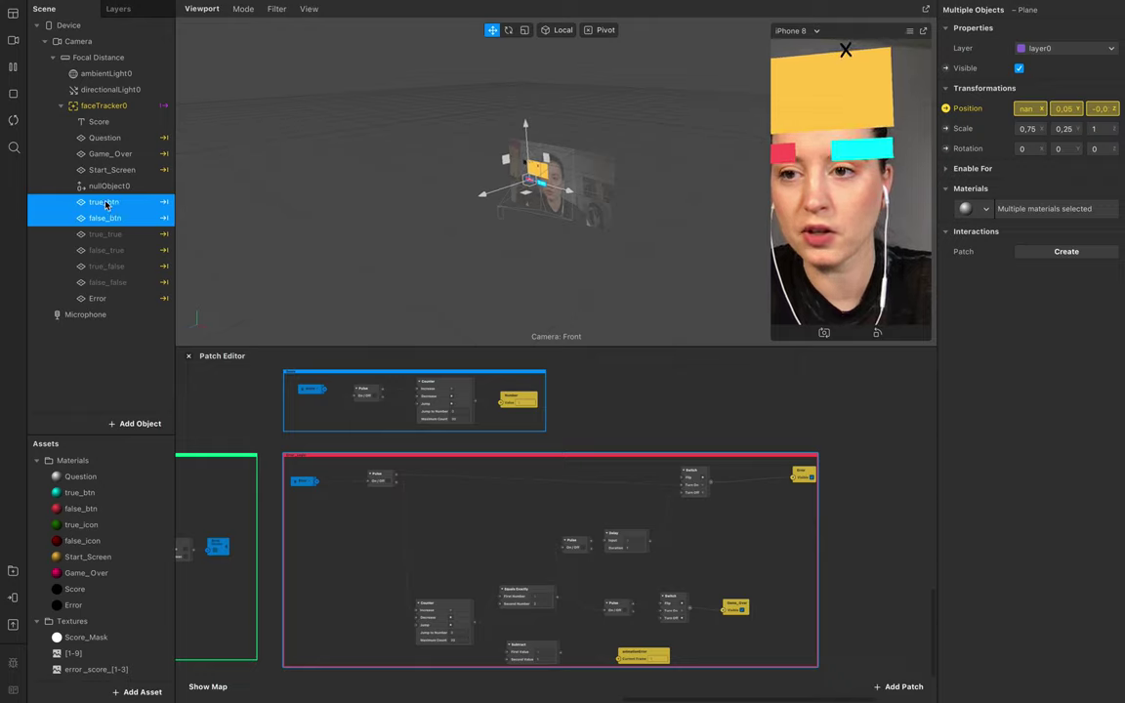
pyautogui.moveTo(105, 202); pyautogui.dragTo(107, 185)
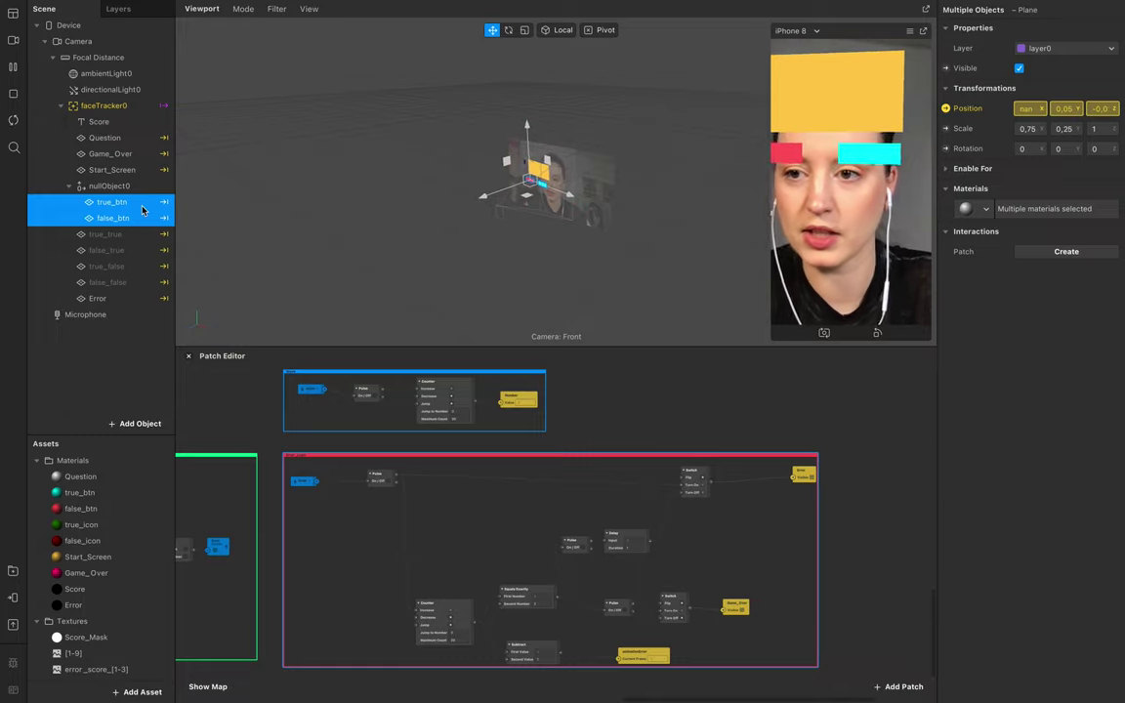
pyautogui.moveTo(106, 297); pyautogui.dragTo(132, 174)
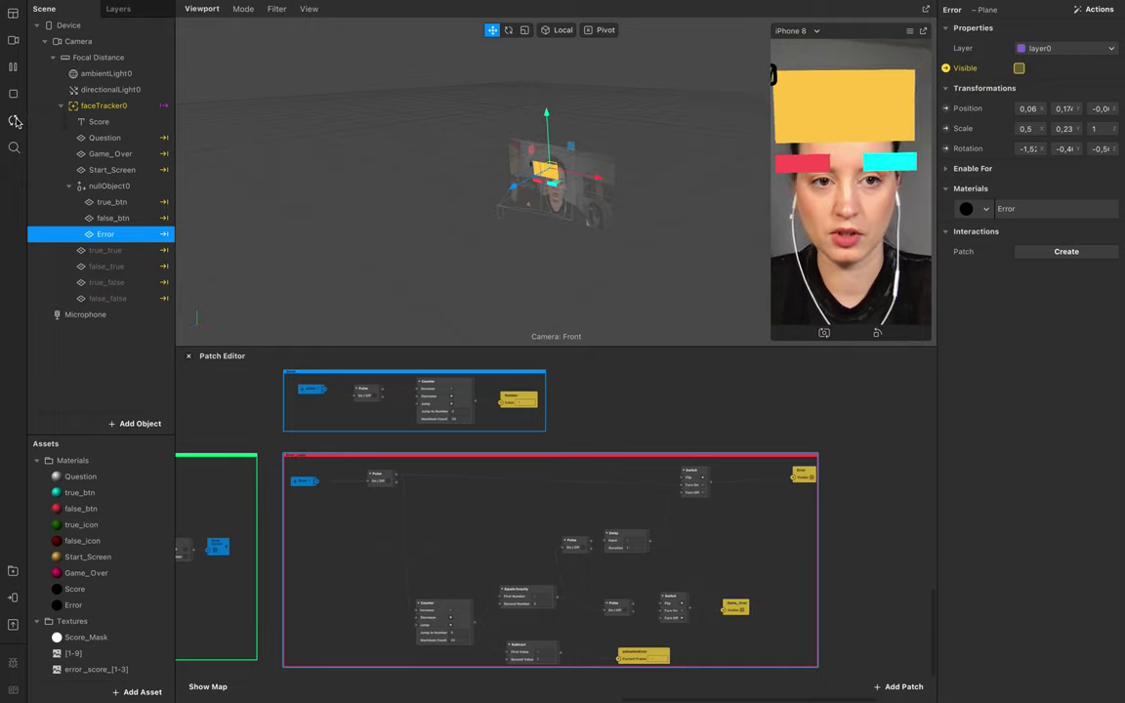
# Add a Not patch on the Game_Over Switch's output and drive nullObject0's Visible property from it
pyautogui.click(111, 186)
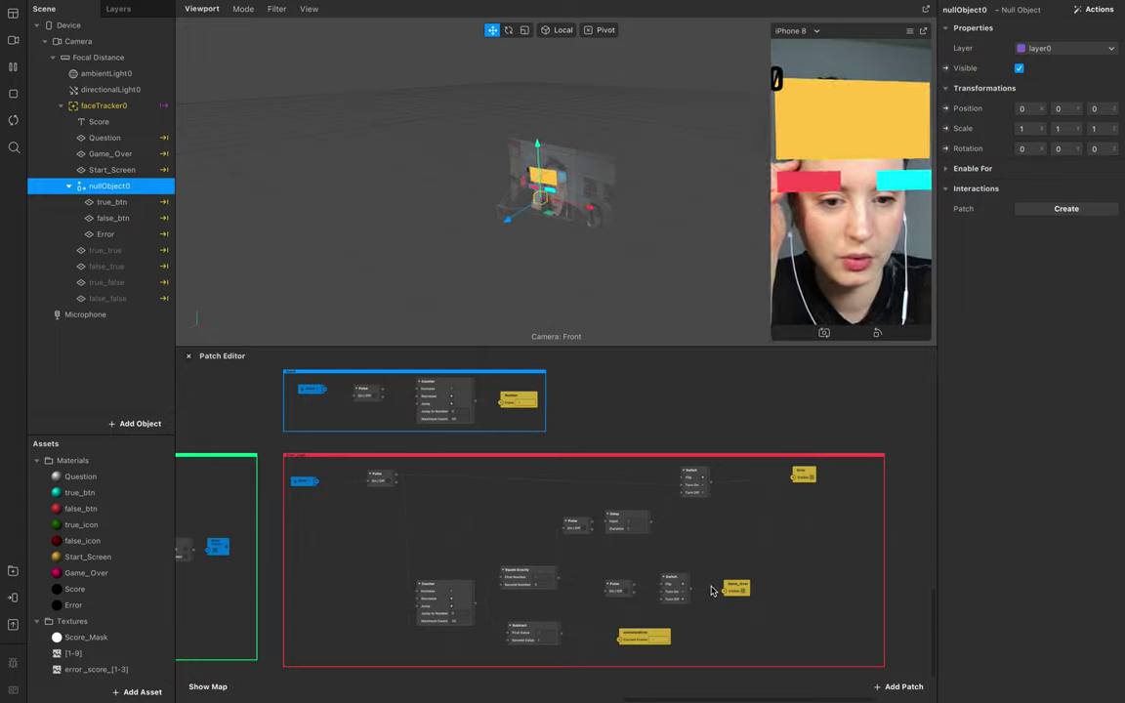
pyautogui.moveTo(739, 594); pyautogui.dragTo(747, 595)
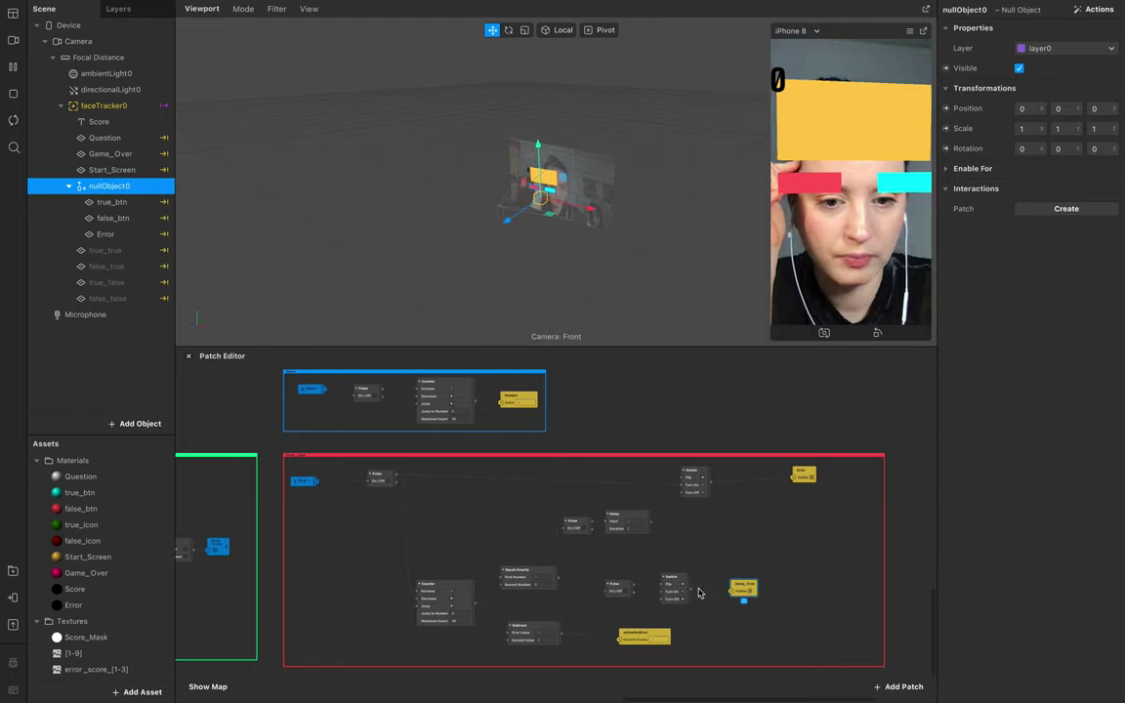
pyautogui.moveTo(690, 589); pyautogui.dragTo(702, 567)
pyautogui.write('not')
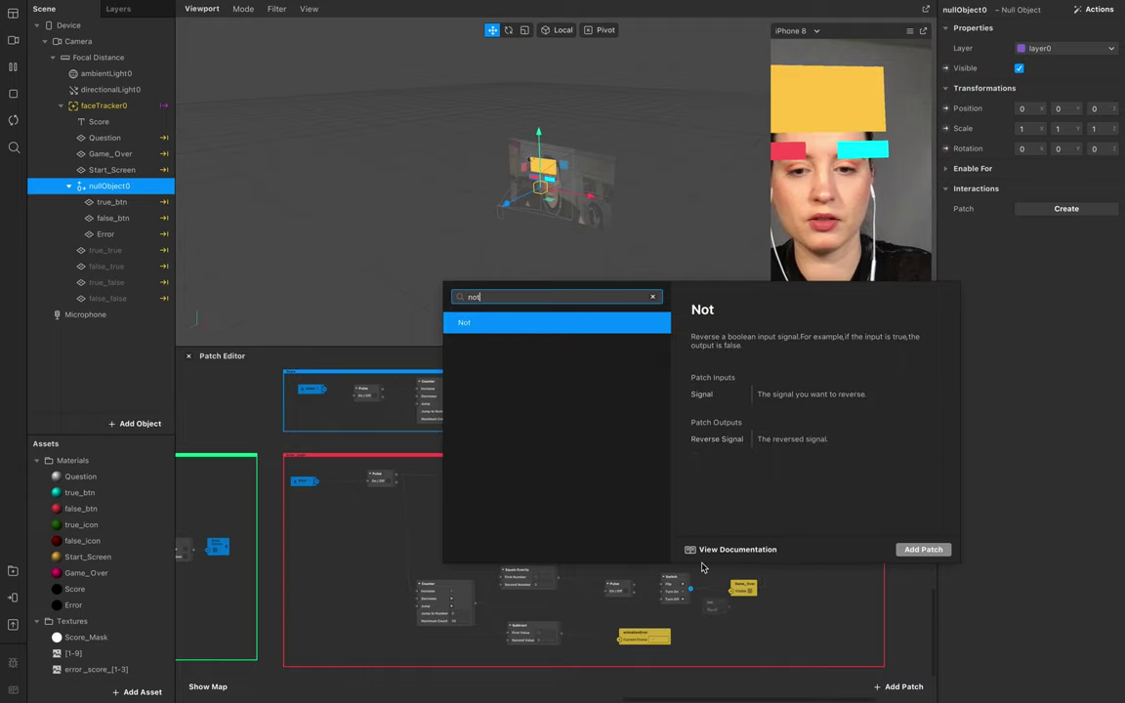
pyautogui.press('Return')
pyautogui.moveTo(711, 611); pyautogui.dragTo(714, 557)
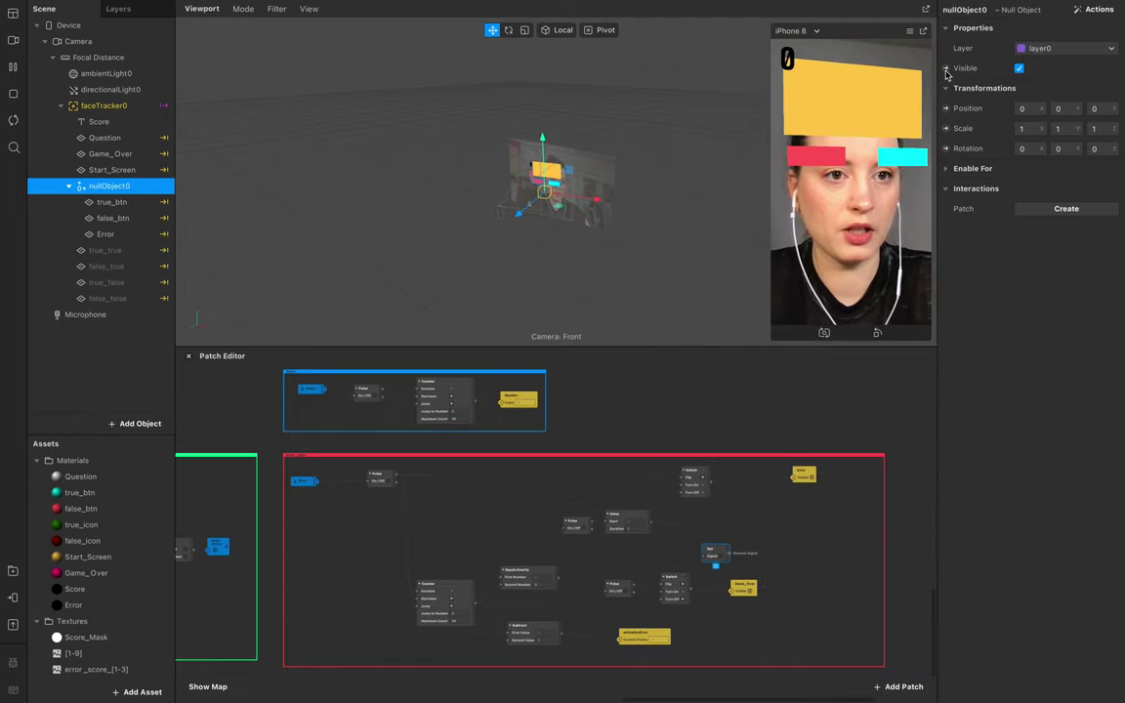
pyautogui.click(945, 68)
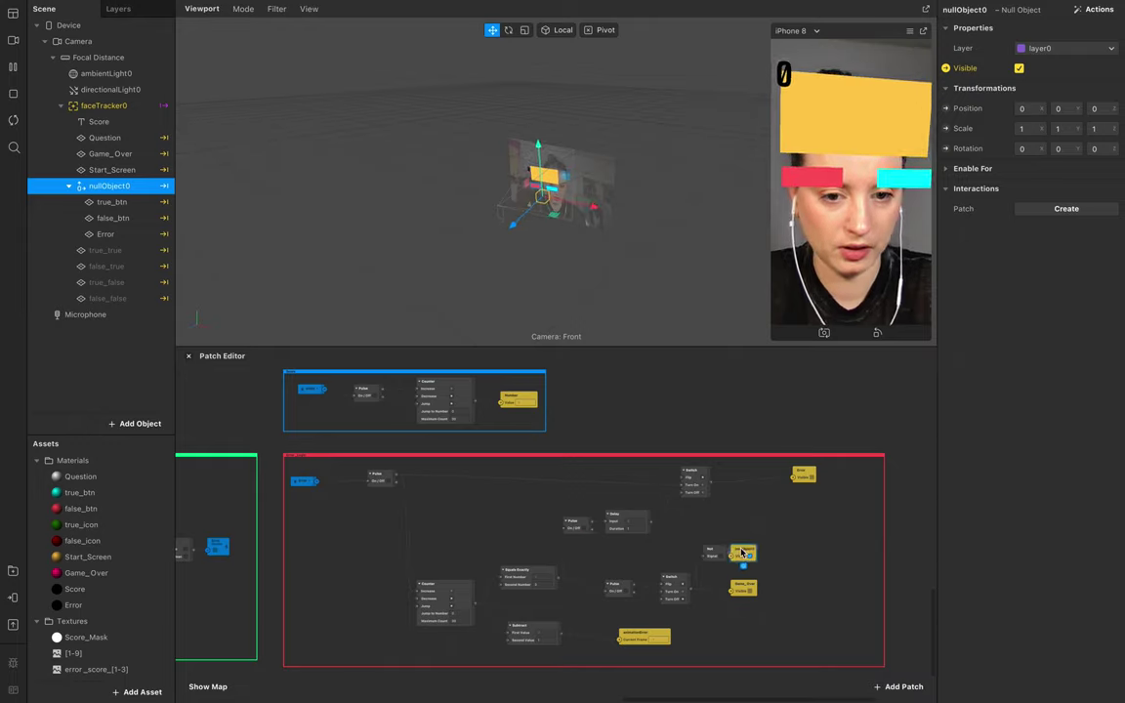
pyautogui.moveTo(729, 553); pyautogui.dragTo(751, 557)
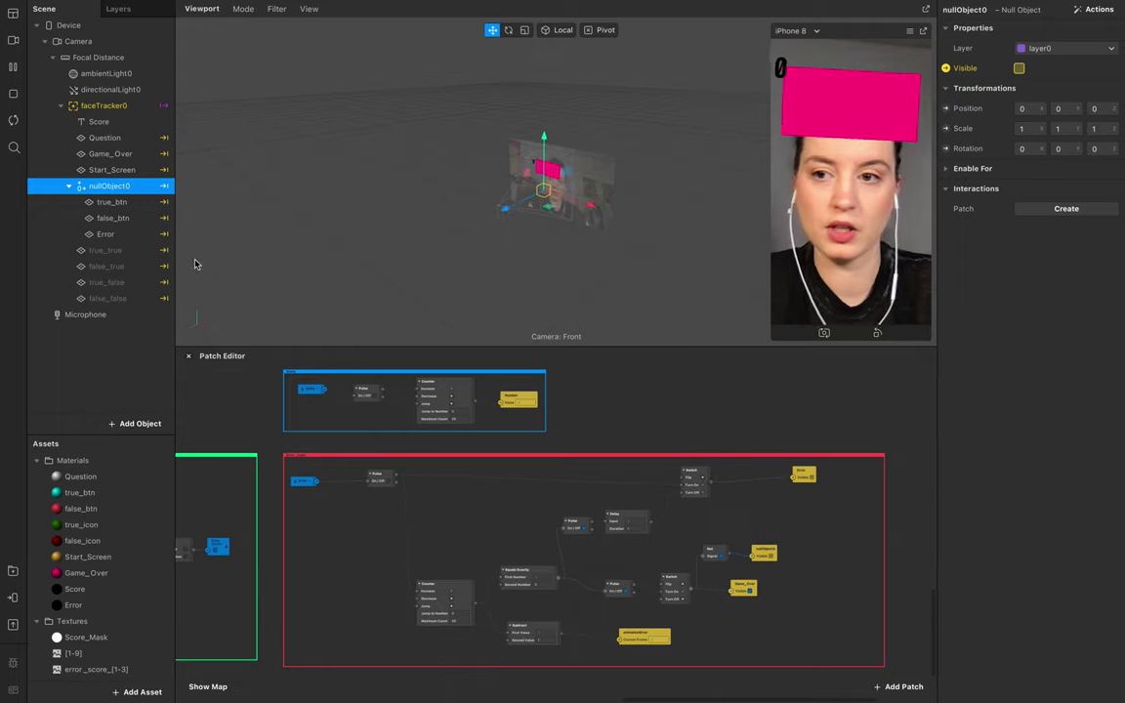
# Nest the true_true, false_true, true_false and false_false planes inside nullObject0, below Error
pyautogui.click(105, 250)
pyautogui.keyDown('shift'); pyautogui.click(102, 299); pyautogui.keyUp('shift')
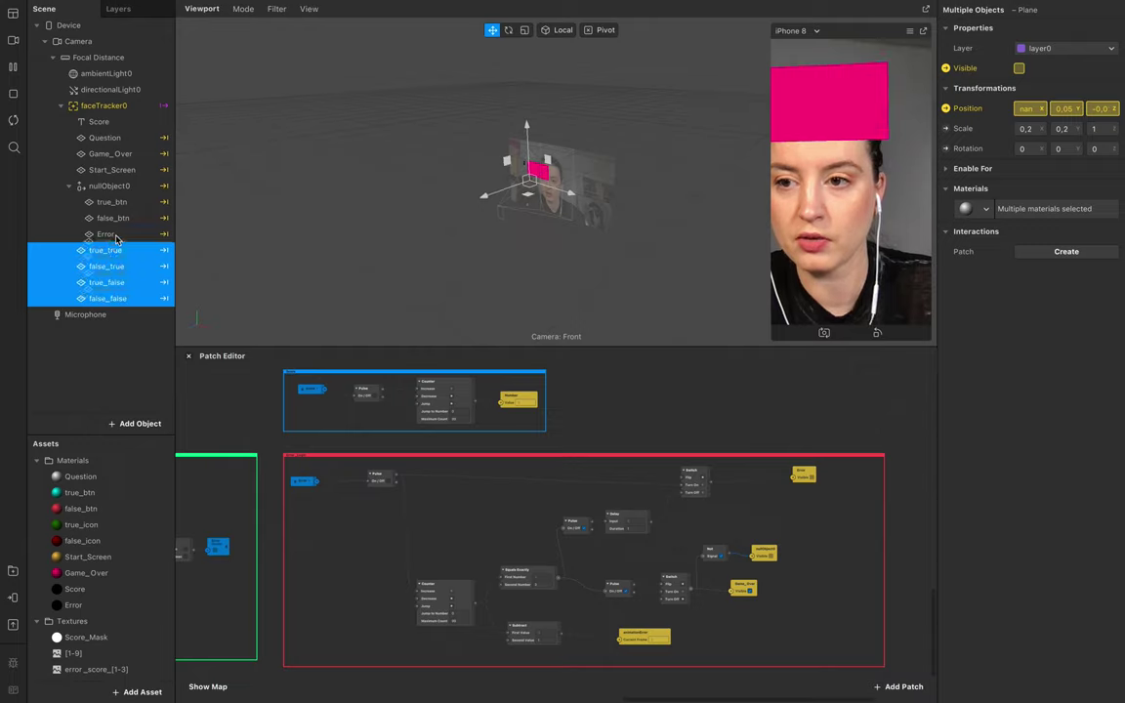
pyautogui.moveTo(115, 238); pyautogui.dragTo(113, 240)
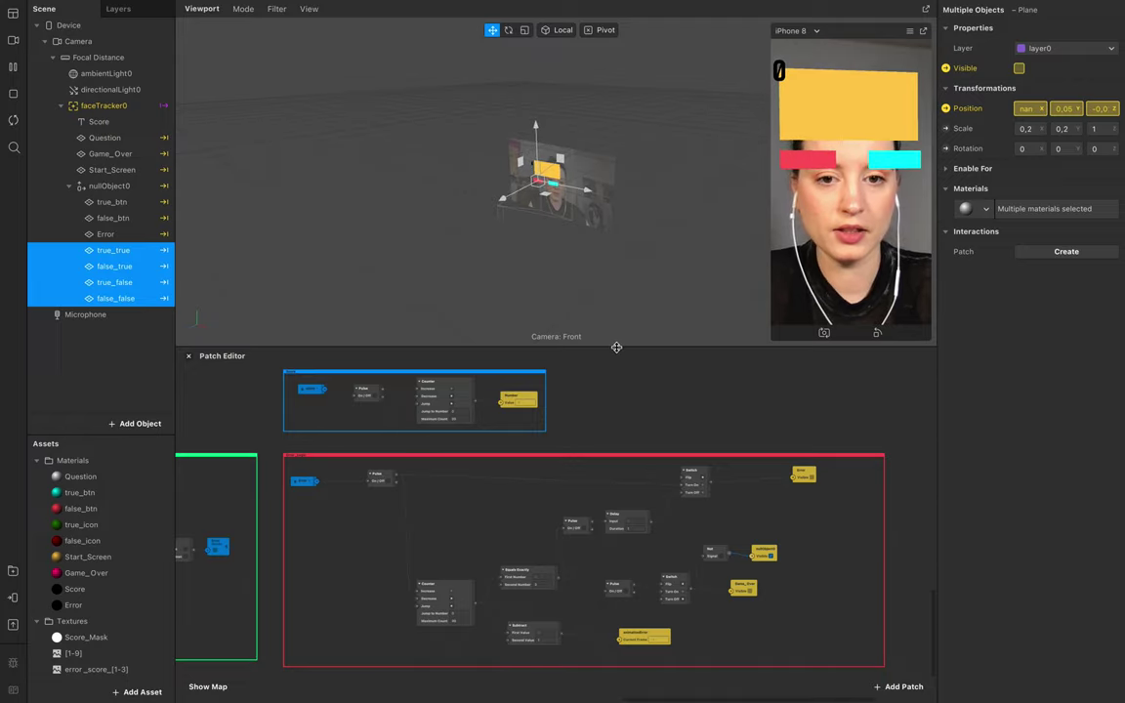
# Enlarge the Patch Editor, move the blue score group higher, and extend its frame downward to make room for more patches
pyautogui.moveTo(616, 346); pyautogui.dragTo(600, 325)
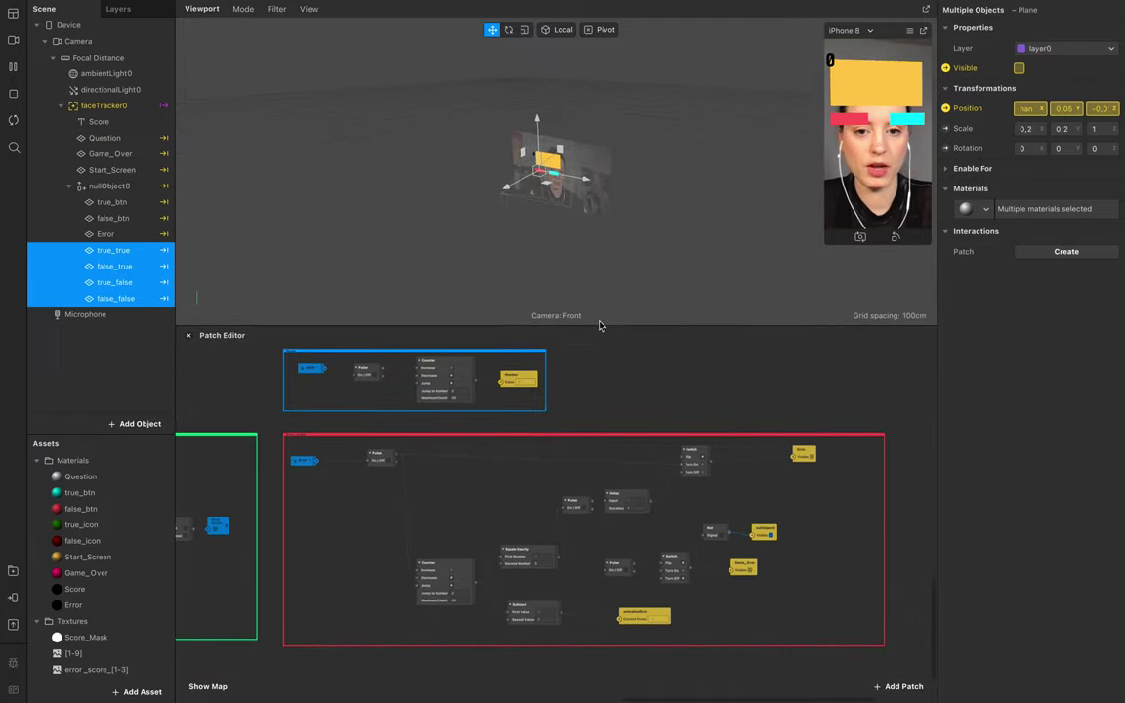
pyautogui.scroll(5, 587, 427)
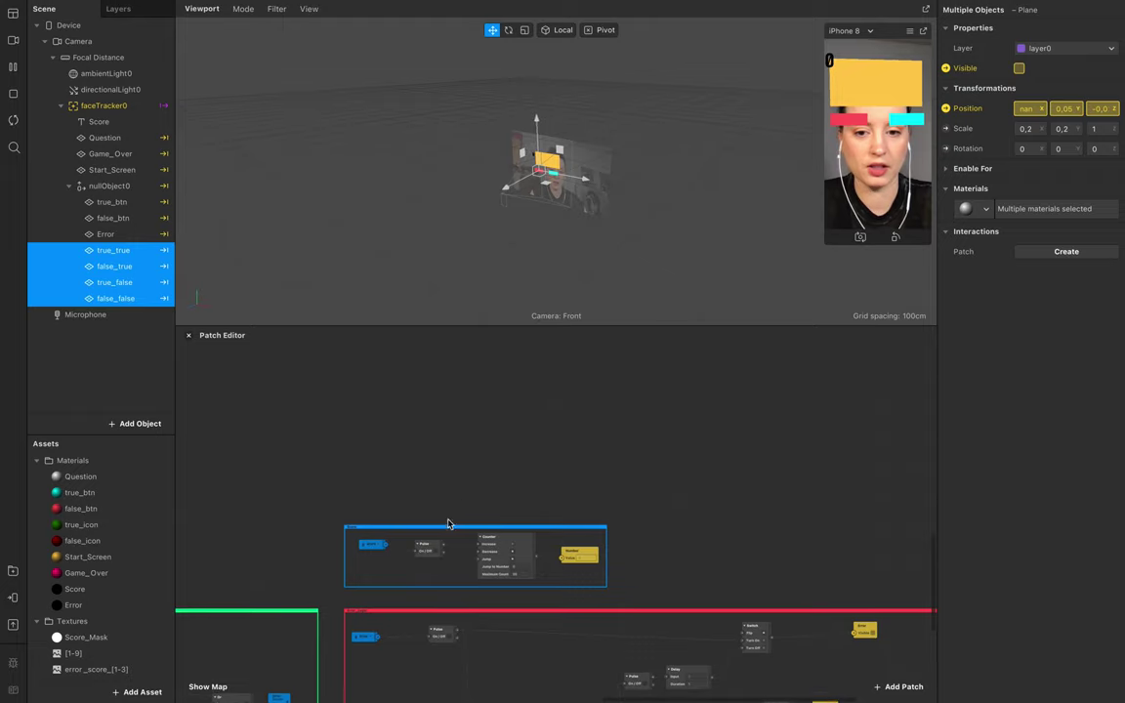
pyautogui.moveTo(459, 532); pyautogui.dragTo(484, 377)
pyautogui.moveTo(474, 431); pyautogui.dragTo(458, 595)
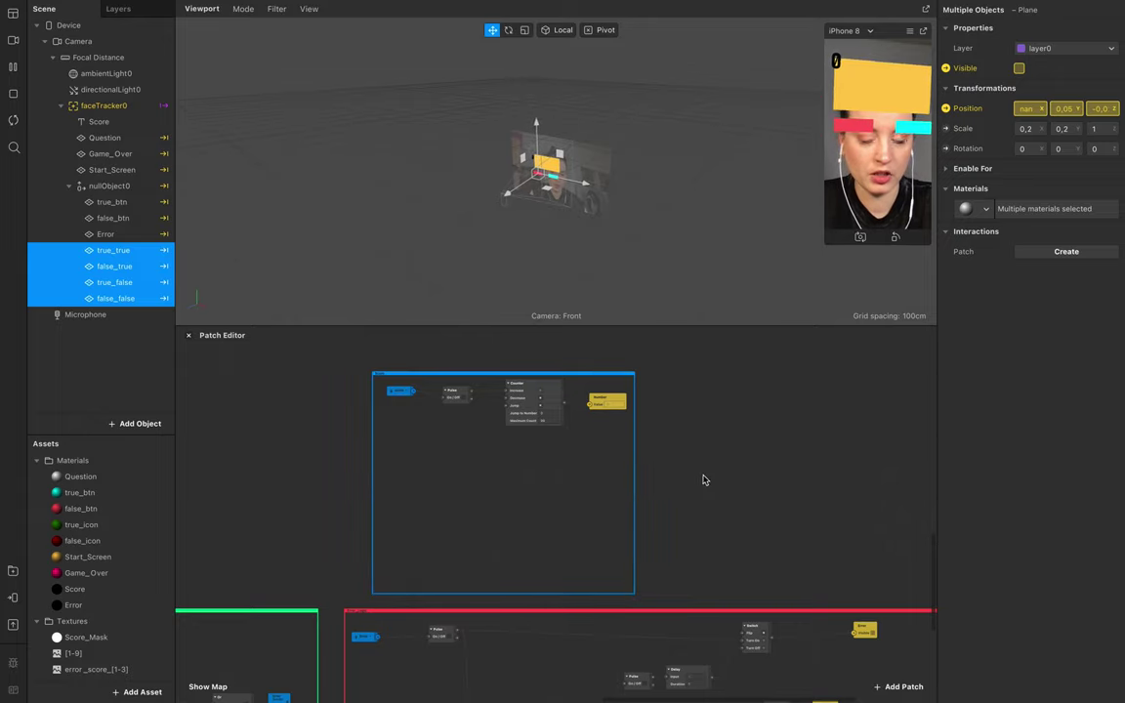
# Add an And patch to the score group and wire it between the receiver and the Pulse, using First Boolean as its input
pyautogui.doubleClick(440, 459)
pyautogui.write('a')
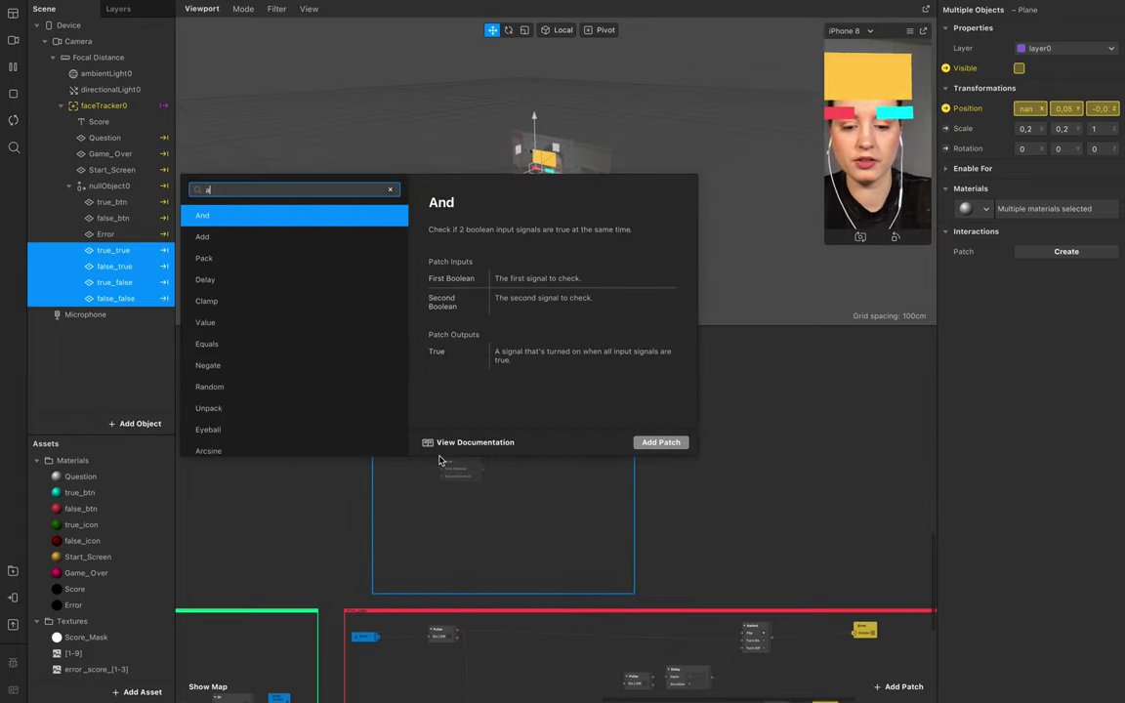
pyautogui.write('nd')
pyautogui.press('Return')
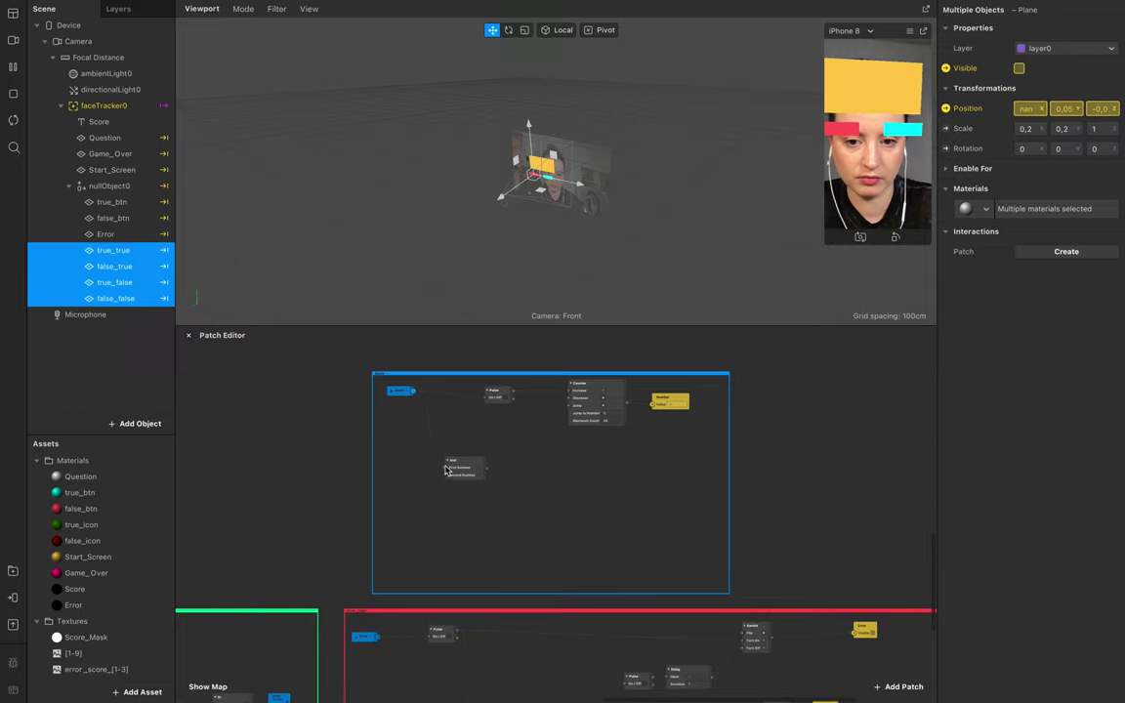
pyautogui.moveTo(446, 471); pyautogui.dragTo(486, 397)
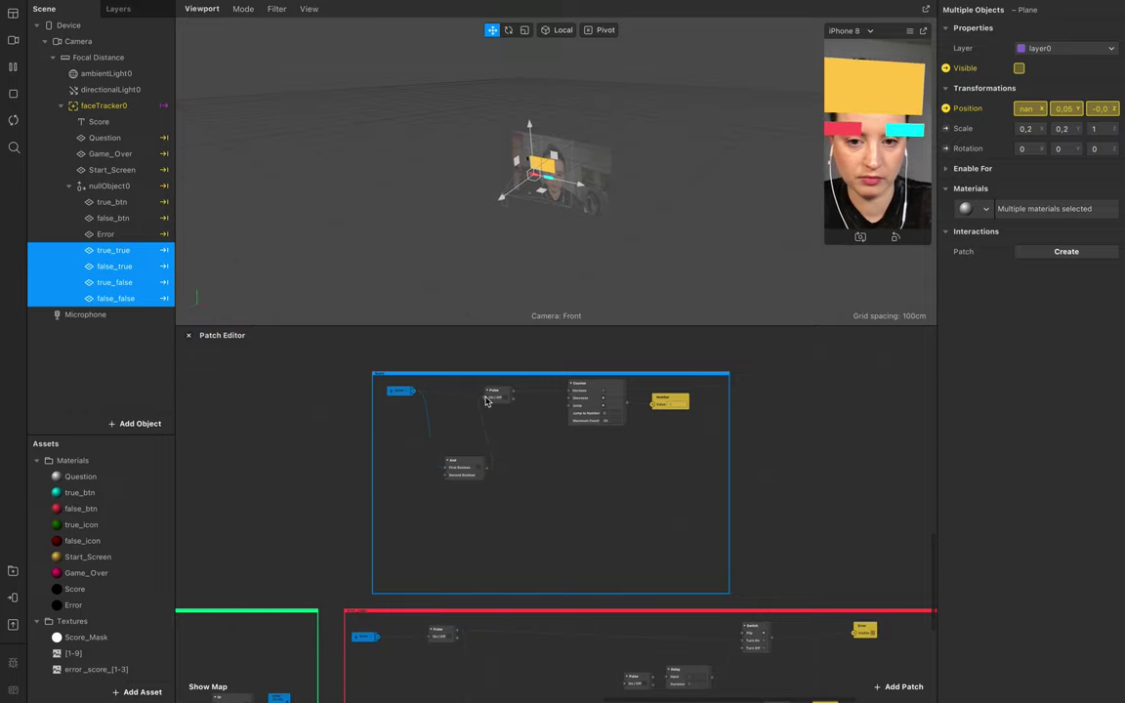
pyautogui.moveTo(467, 469); pyautogui.dragTo(458, 413)
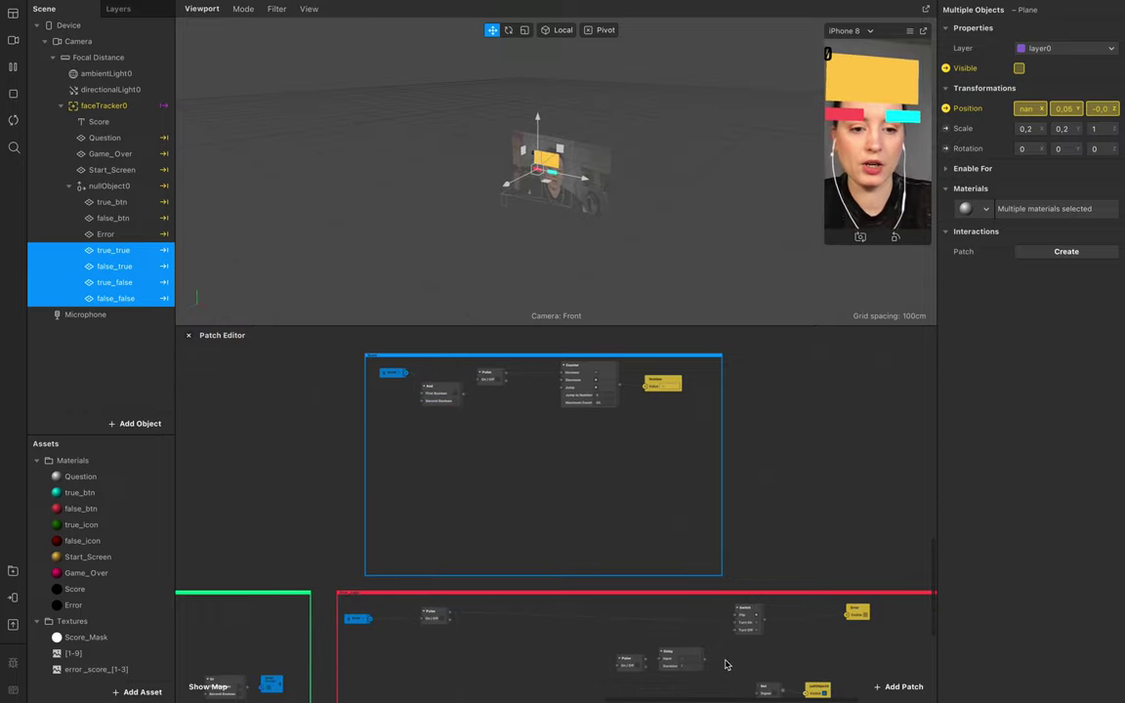
# Add a Sender patch named Stop below the Equals Exactly patch in the red error group
pyautogui.scroll(-5, 685, 577)
pyautogui.scroll(1, 685, 577)
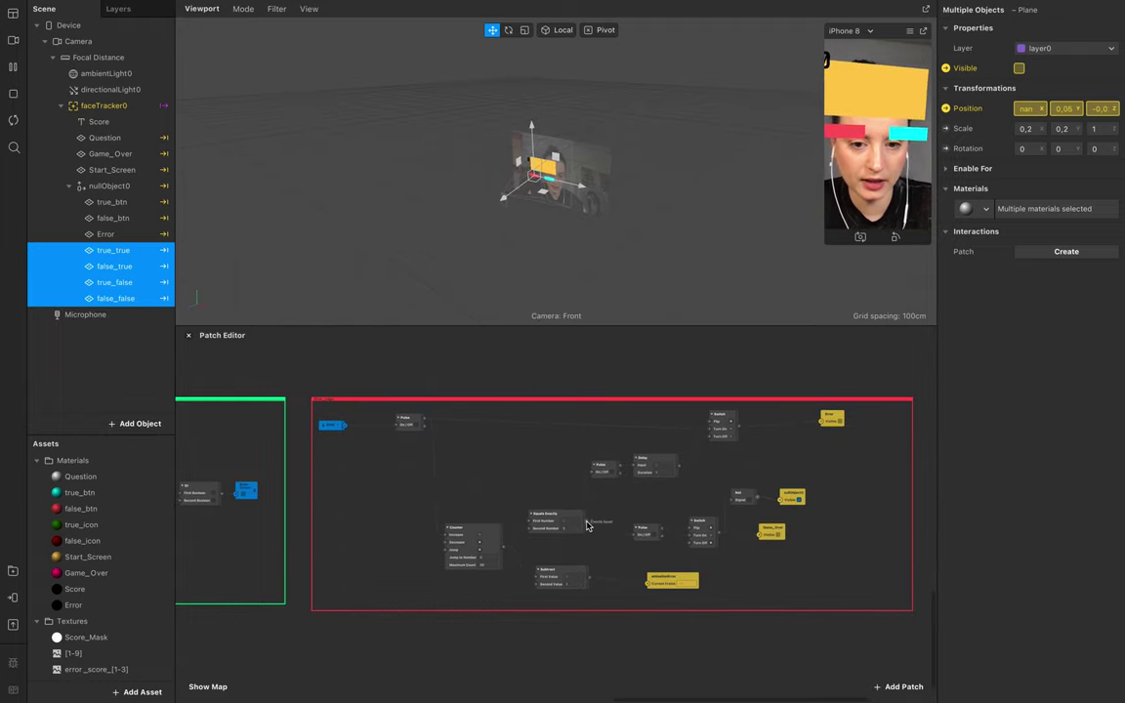
pyautogui.doubleClick(602, 544)
pyautogui.click(601, 554)
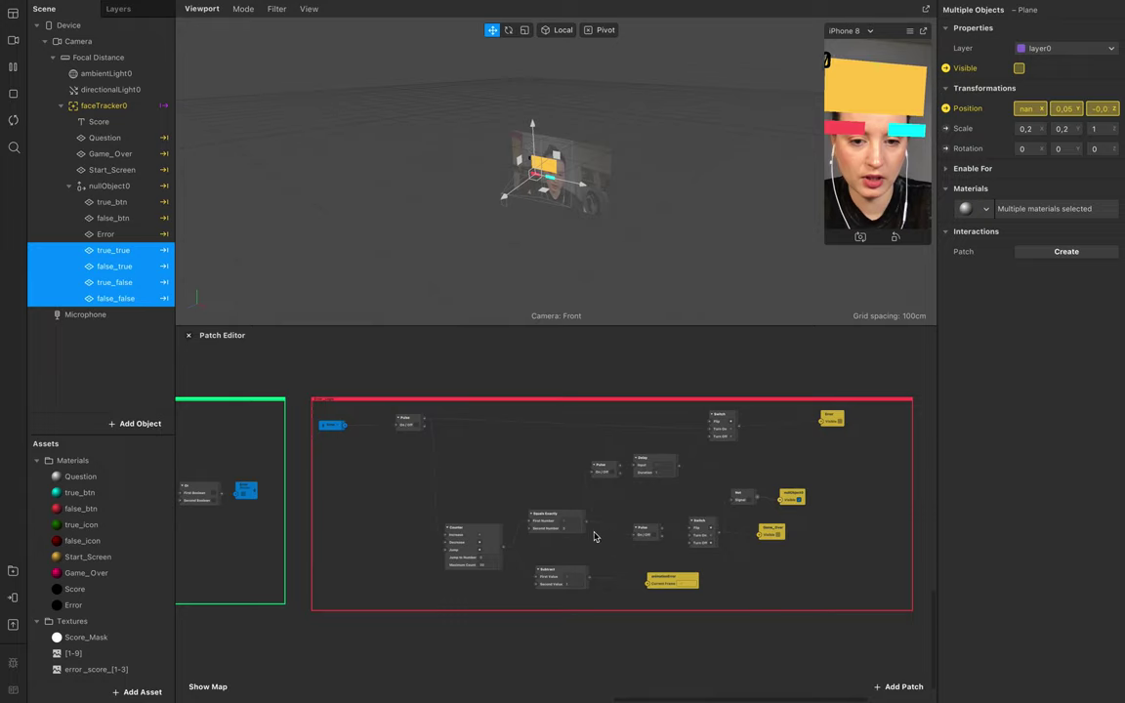
pyautogui.doubleClick(602, 549)
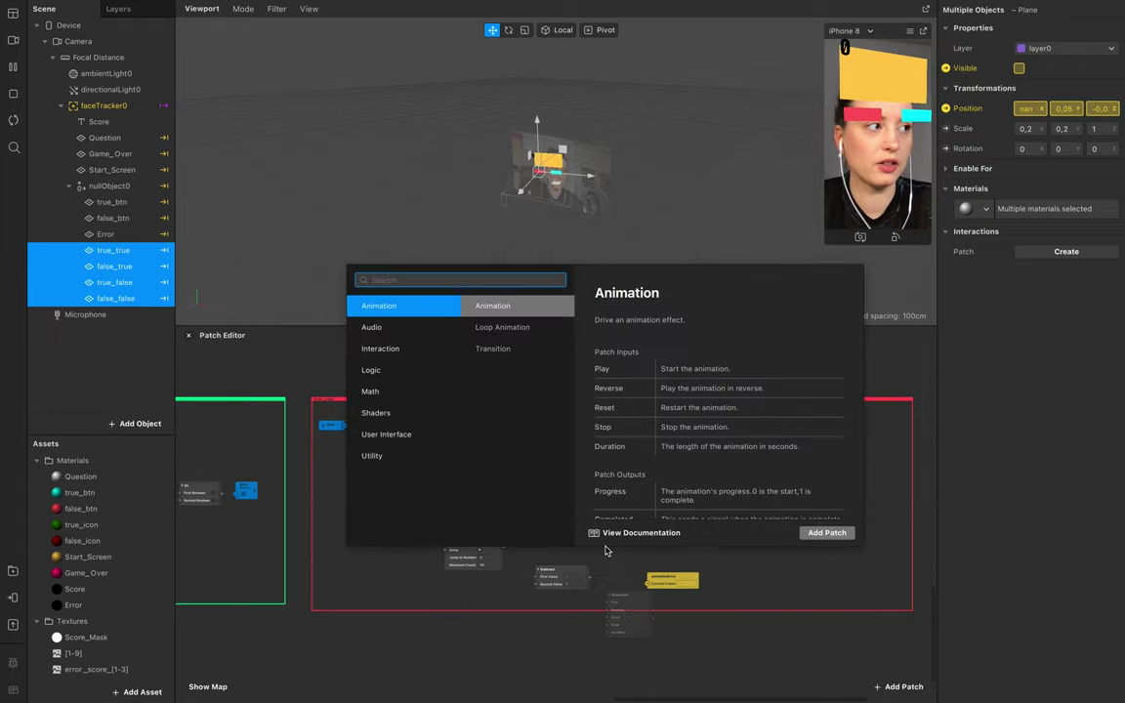
pyautogui.write('sender')
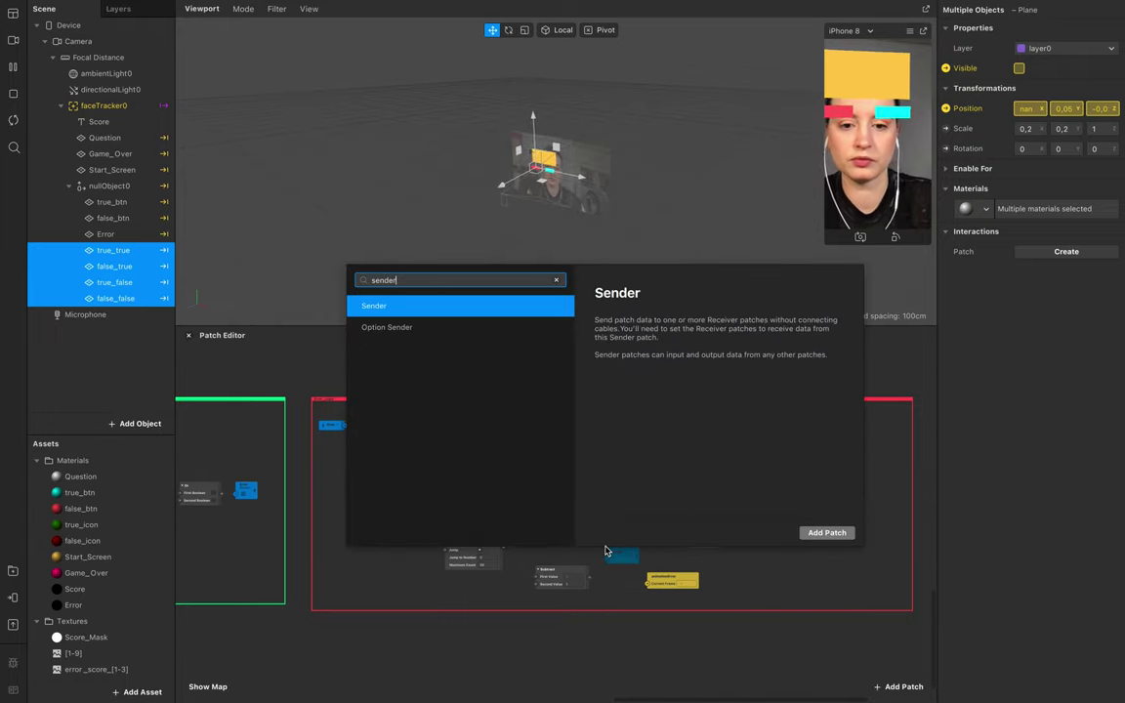
pyautogui.press('Return')
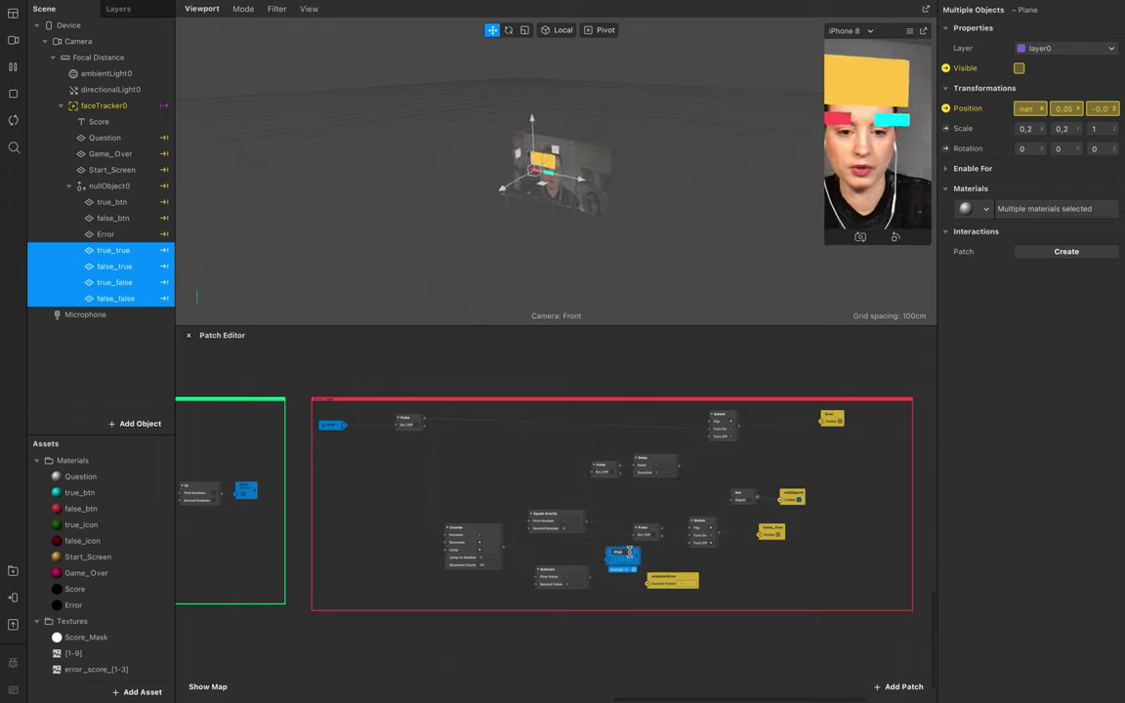
pyautogui.moveTo(631, 559); pyautogui.dragTo(616, 548)
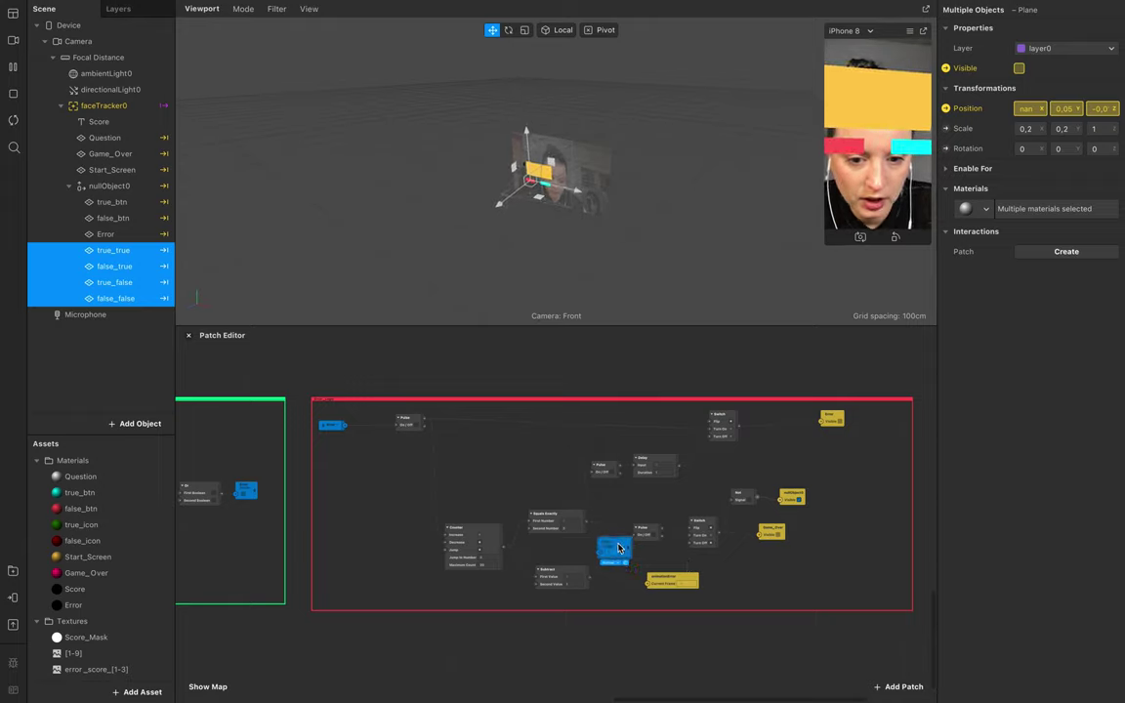
# Set the Stop sender's type to Boolean and feed it from the Equals Exactly output
pyautogui.click(619, 563)
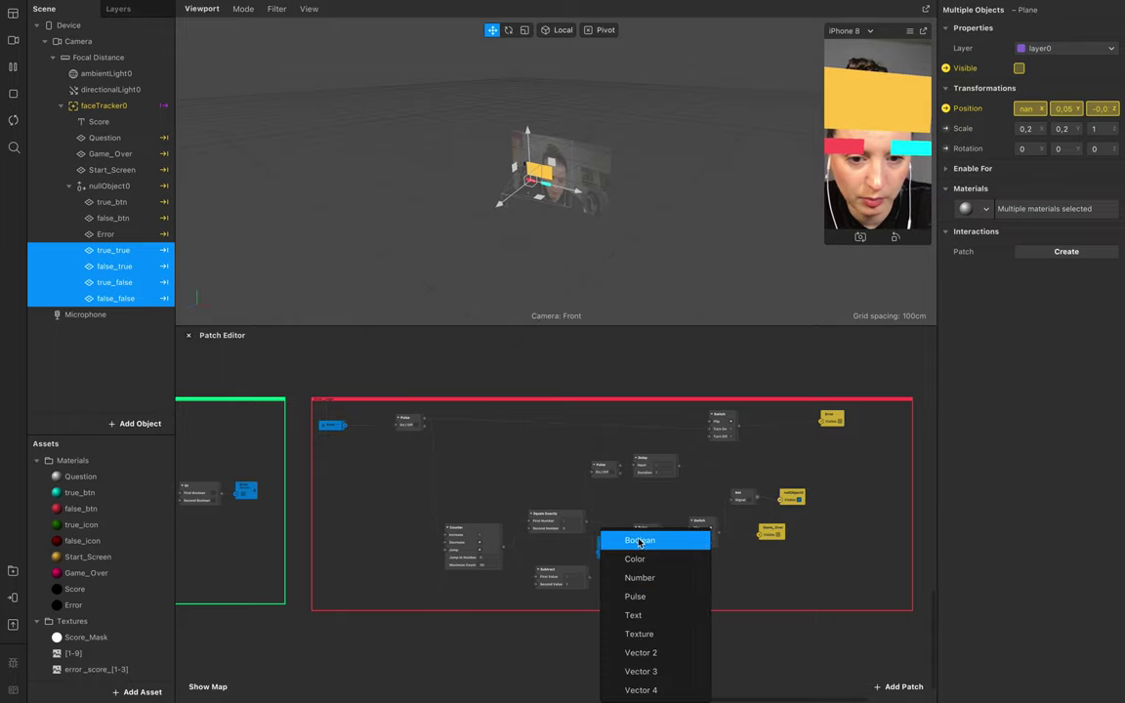
pyautogui.click(639, 542)
pyautogui.scroll(2, 618, 558)
pyautogui.keyDown('ctrl'); pyautogui.scroll(5, 611, 589); pyautogui.keyUp('ctrl')
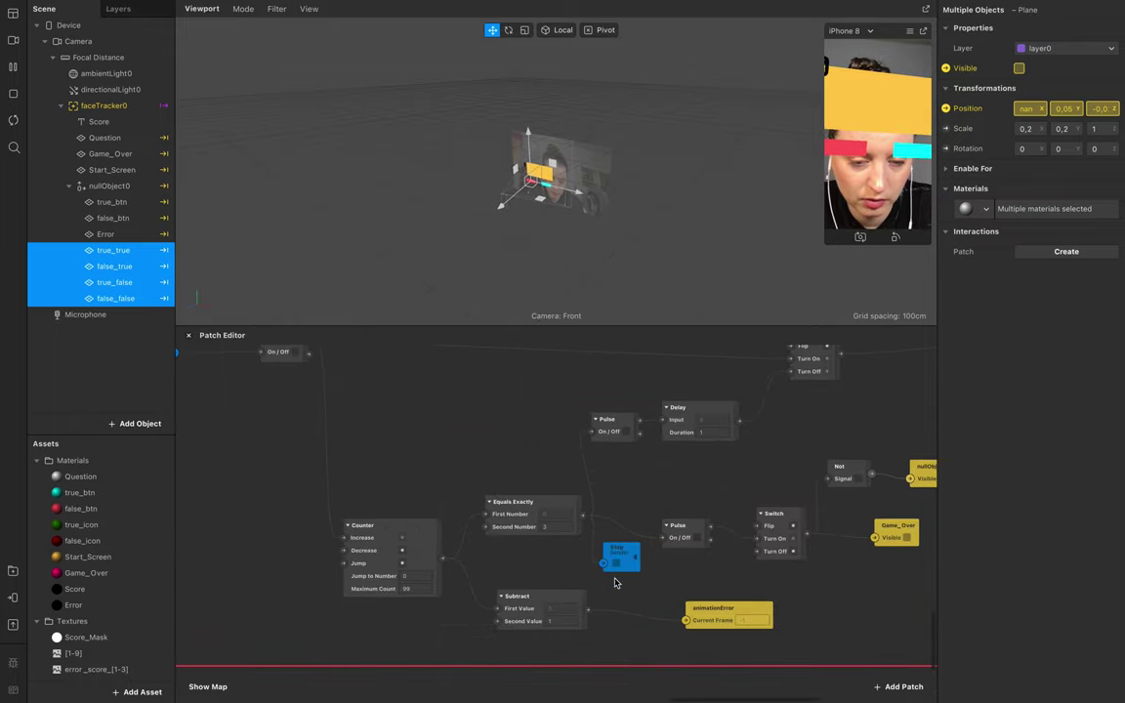
# Make a receiver from the Stop sender and move it into the blue score group, below the And patch
pyautogui.click(607, 555)
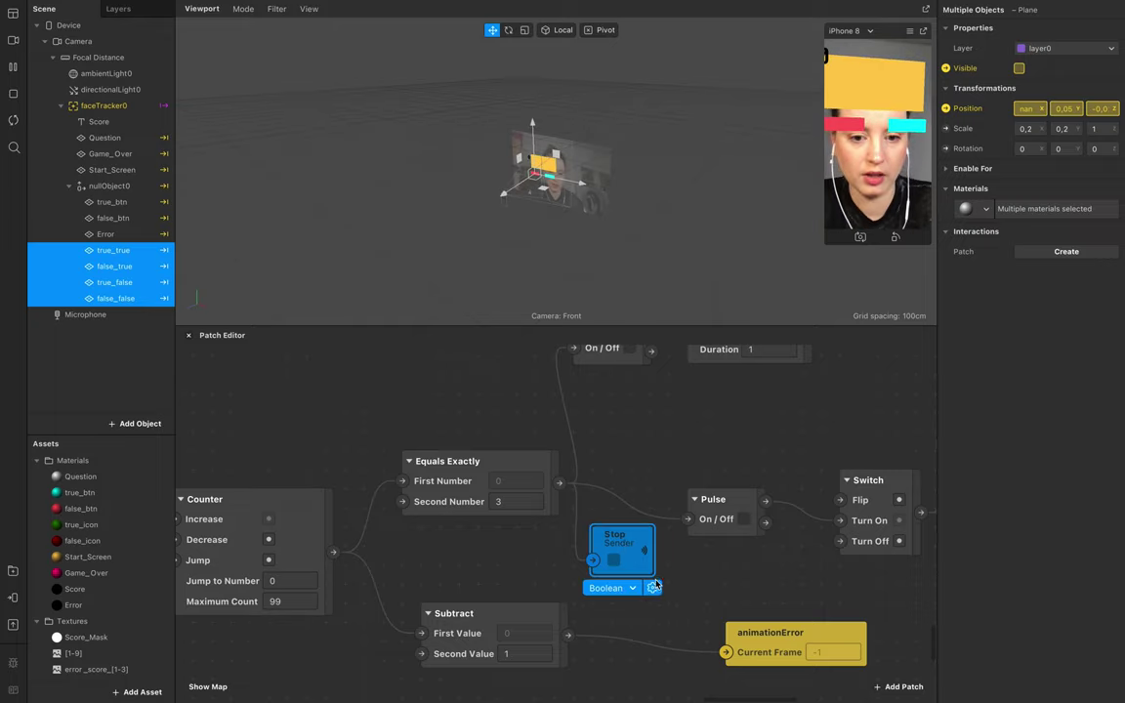
pyautogui.rightClick(648, 586)
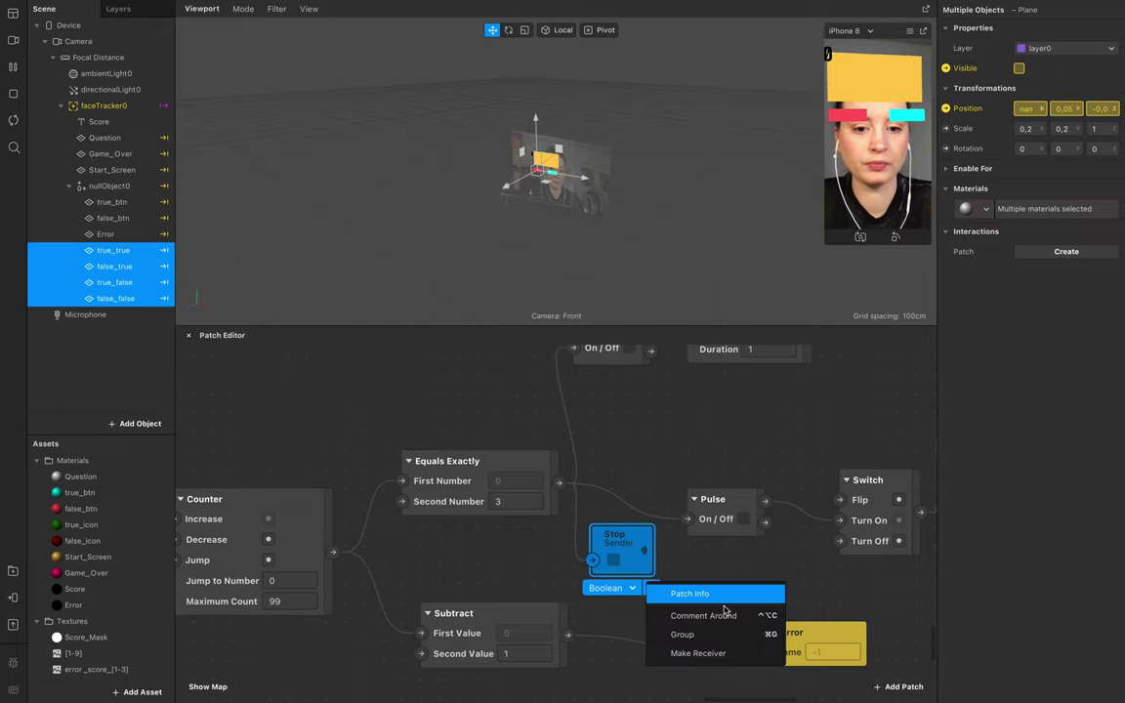
pyautogui.click(714, 652)
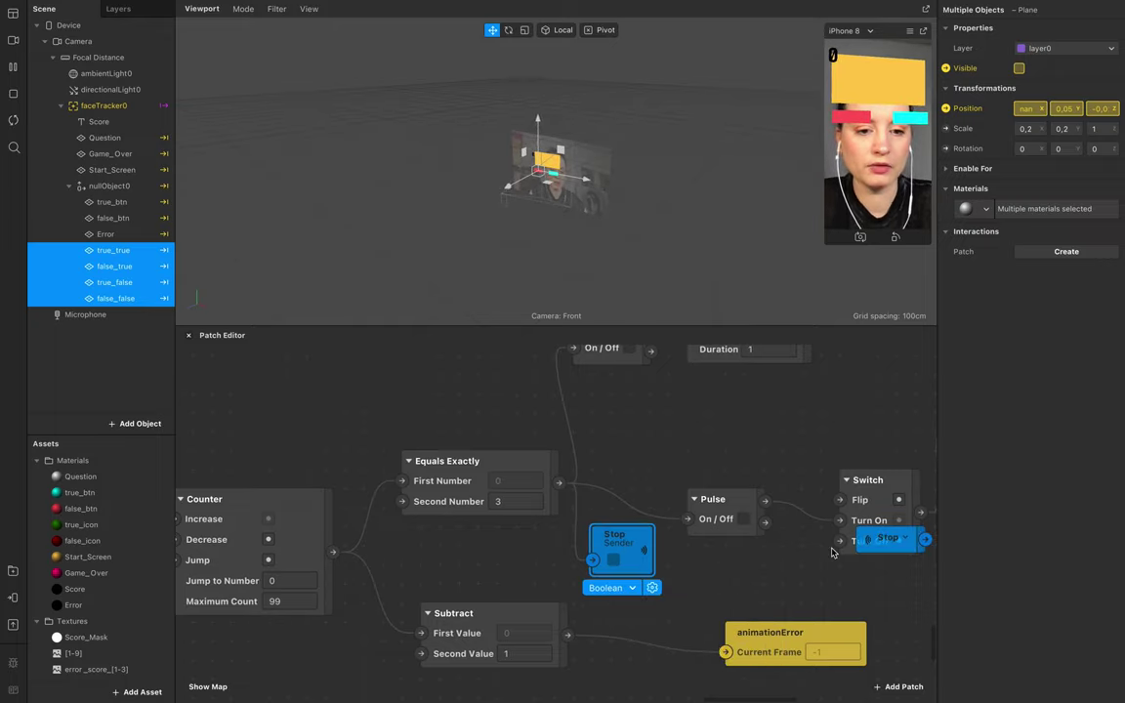
pyautogui.moveTo(820, 532); pyautogui.dragTo(415, 422)
pyautogui.scroll(-1, 407, 456)
pyautogui.scroll(-5, 407, 456)
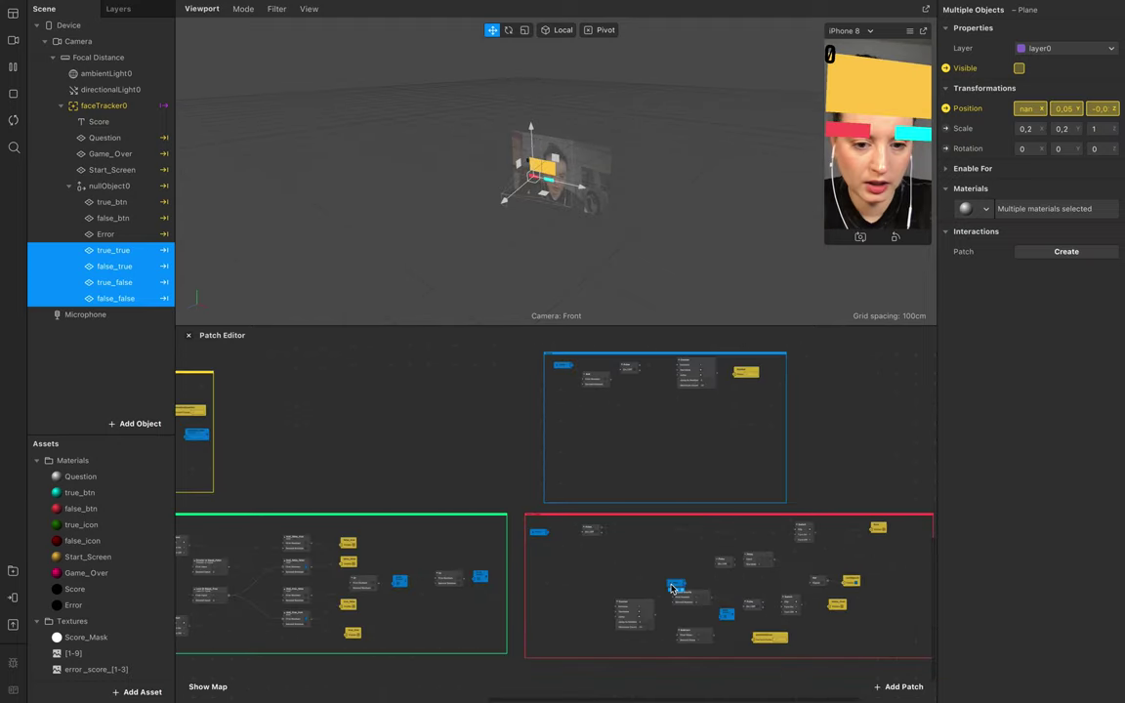
pyautogui.moveTo(676, 588); pyautogui.dragTo(561, 405)
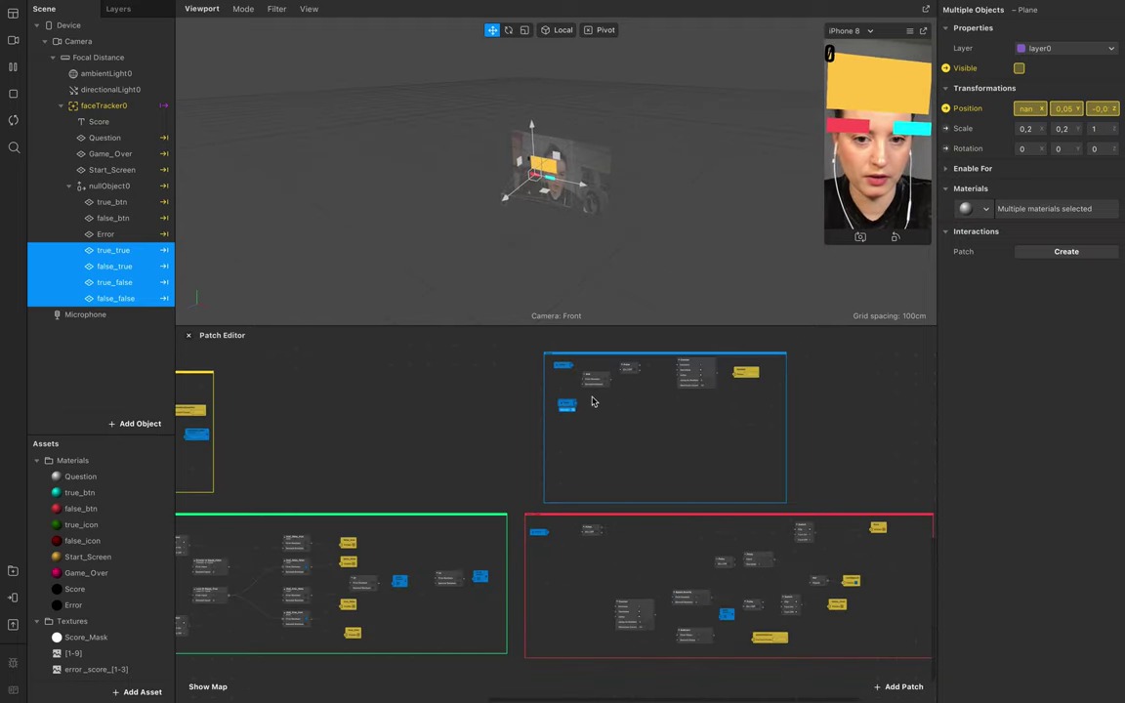
# Add a Not patch to the score group and wire it between the Stop receiver and And's Second Boolean
pyautogui.scroll(10, 577, 405)
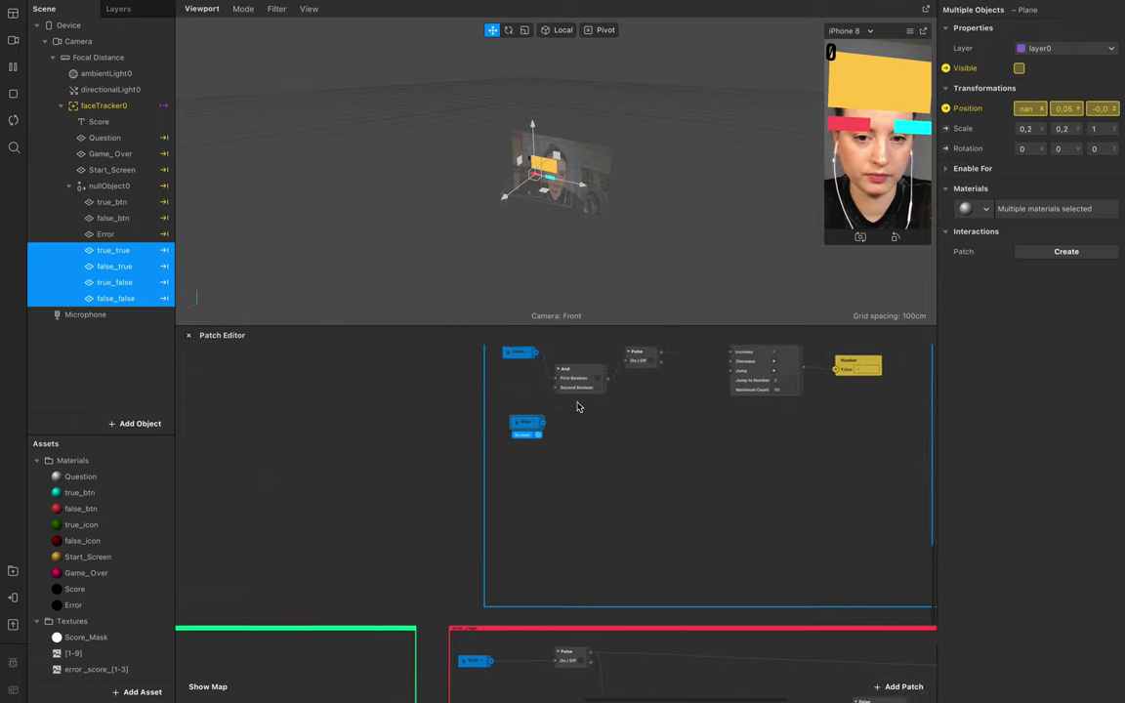
pyautogui.doubleClick(513, 511)
pyautogui.write('nozt')
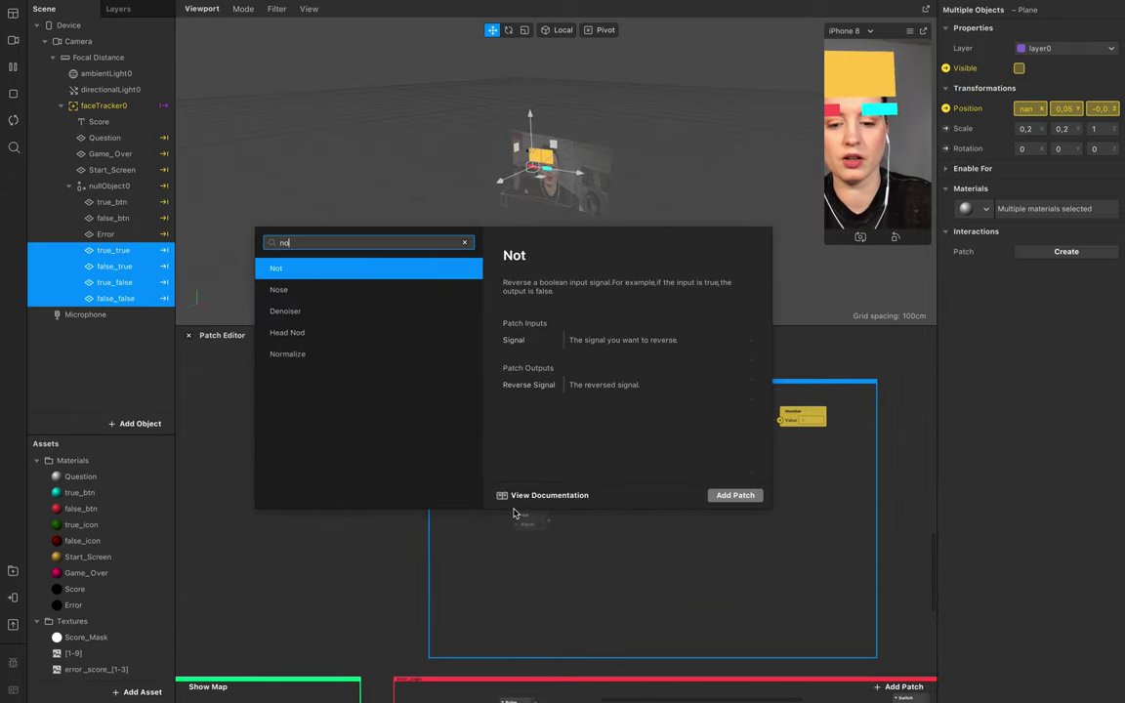
pyautogui.press('BackSpace')
pyautogui.write('t')
pyautogui.press('Return')
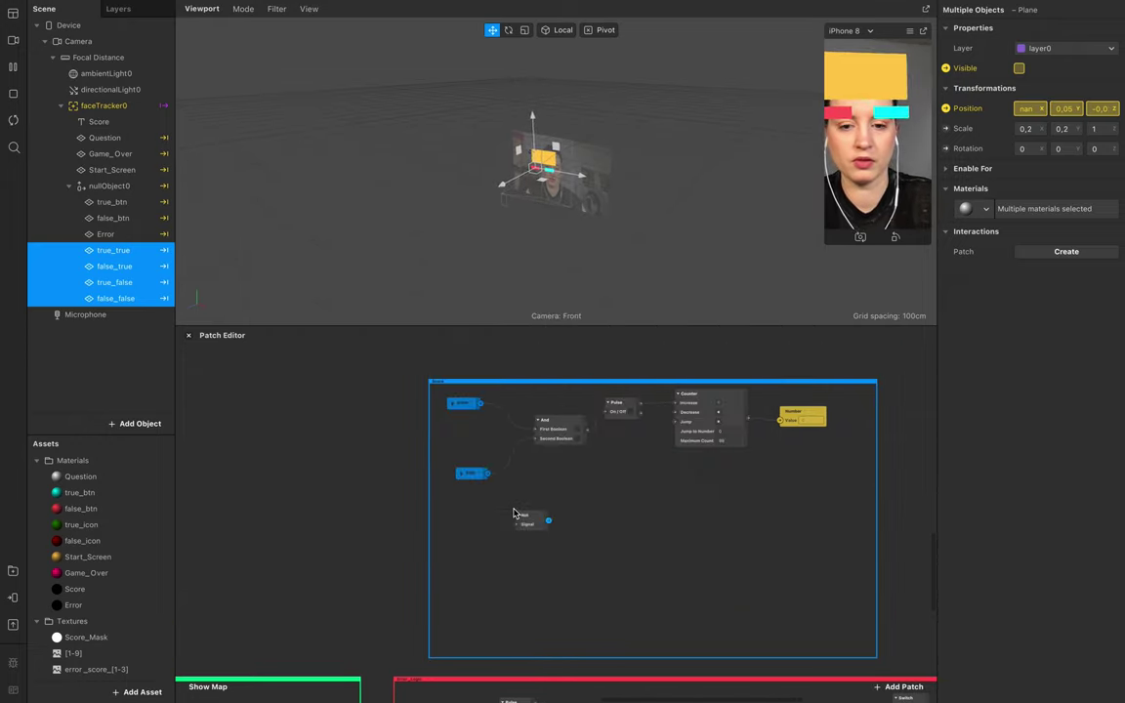
pyautogui.doubleClick(517, 525)
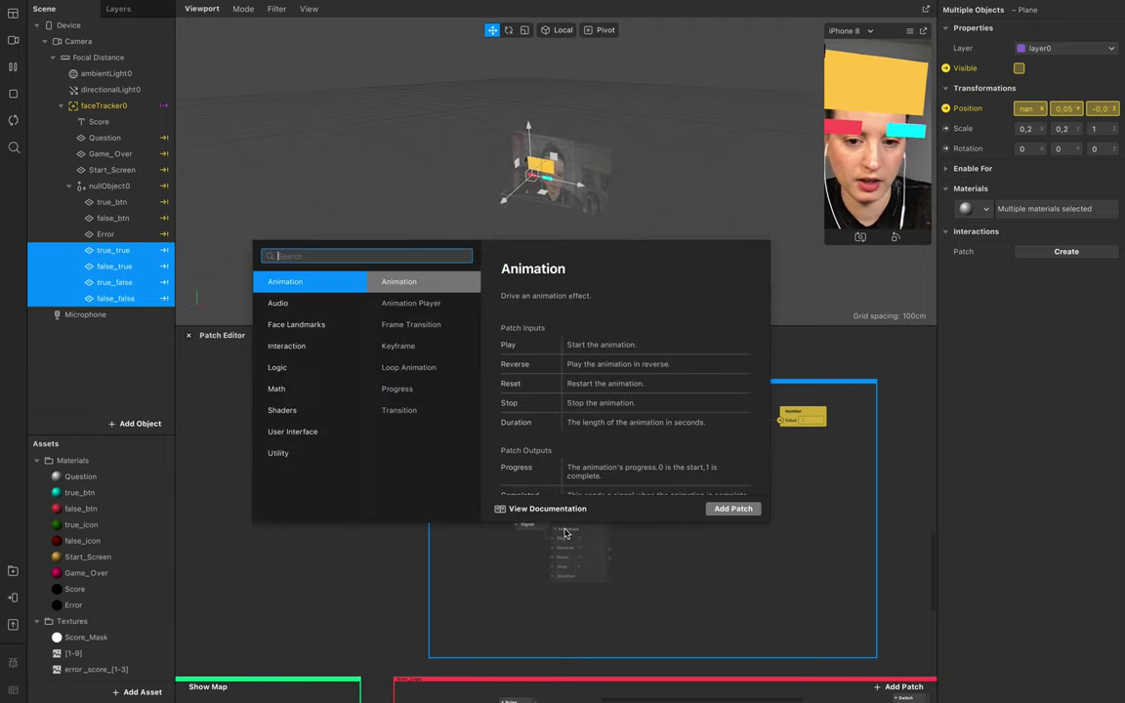
pyautogui.click(563, 530)
pyautogui.moveTo(488, 474); pyautogui.dragTo(537, 443)
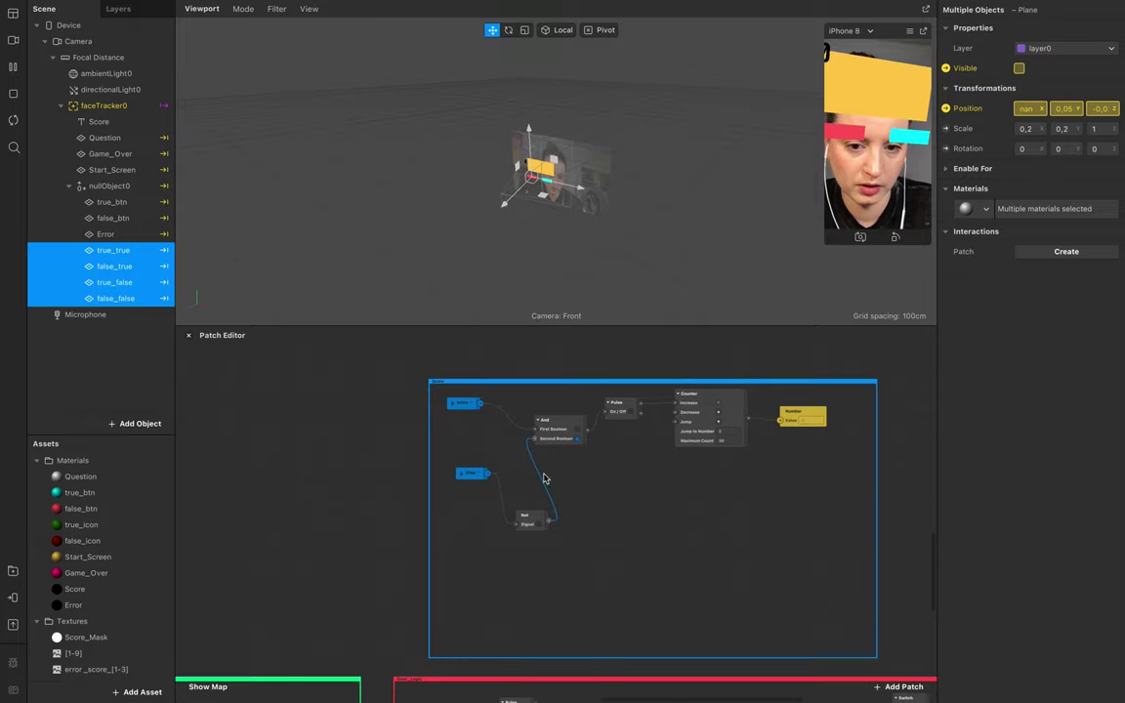
pyautogui.moveTo(543, 516); pyautogui.dragTo(530, 478)
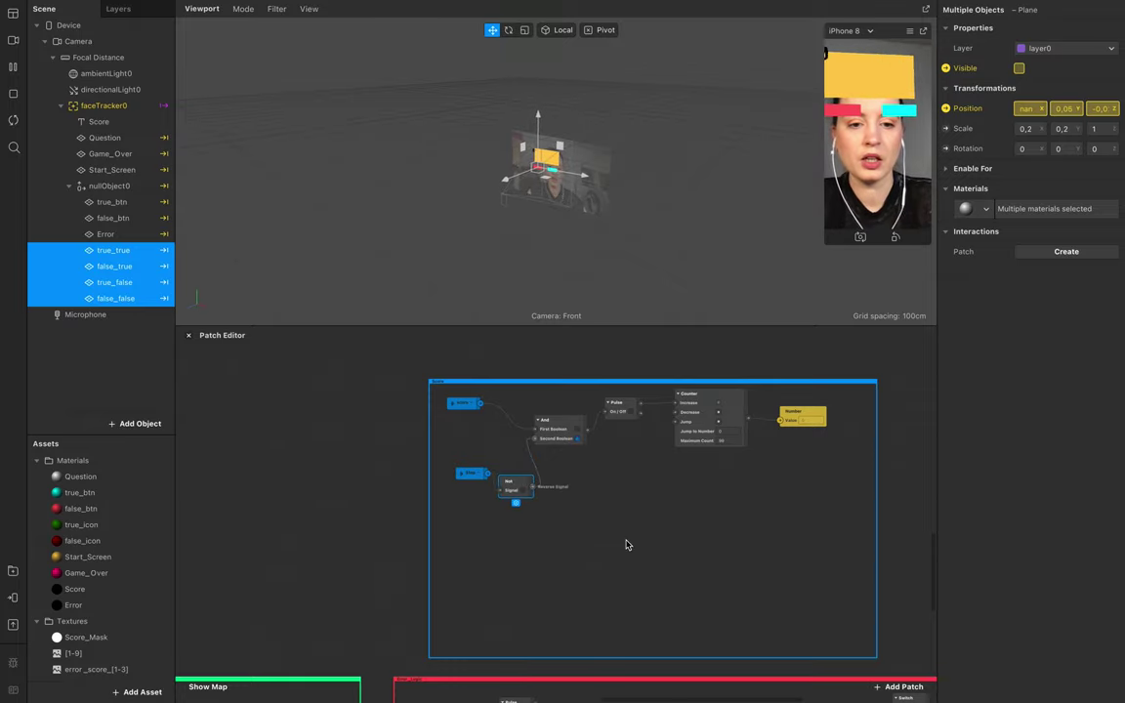
# Restart the preview and play until Game_Over to test whether the score stops counting
pyautogui.hscroll(3, 624, 541)
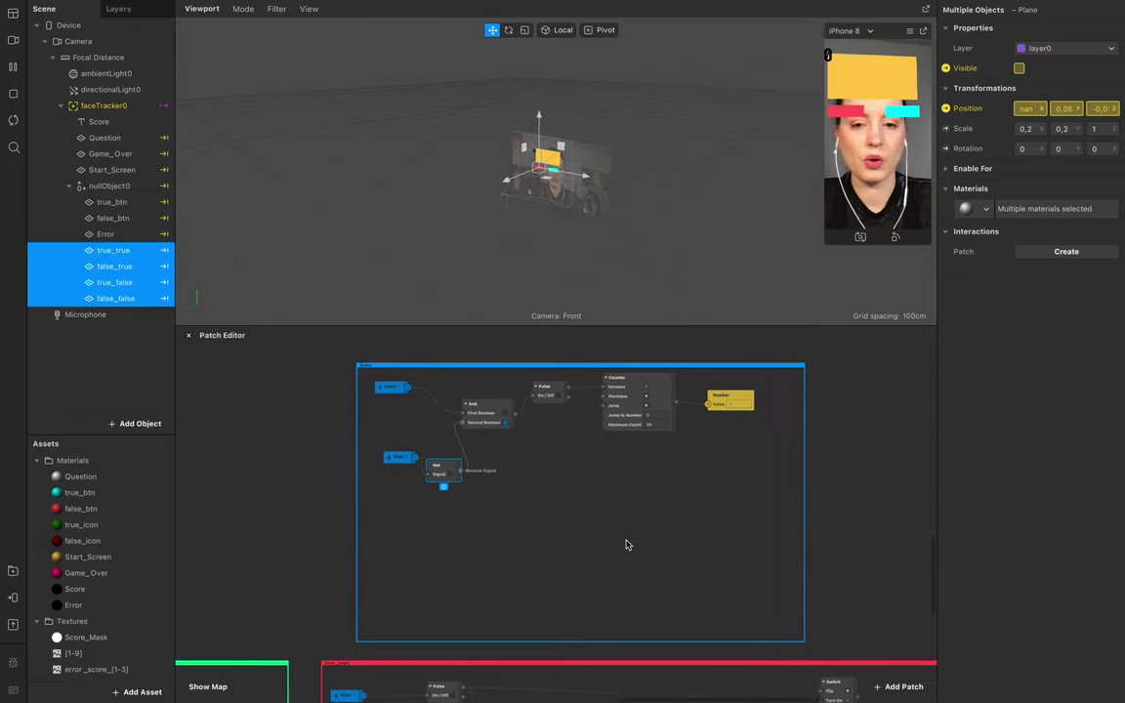
pyautogui.click(15, 121)
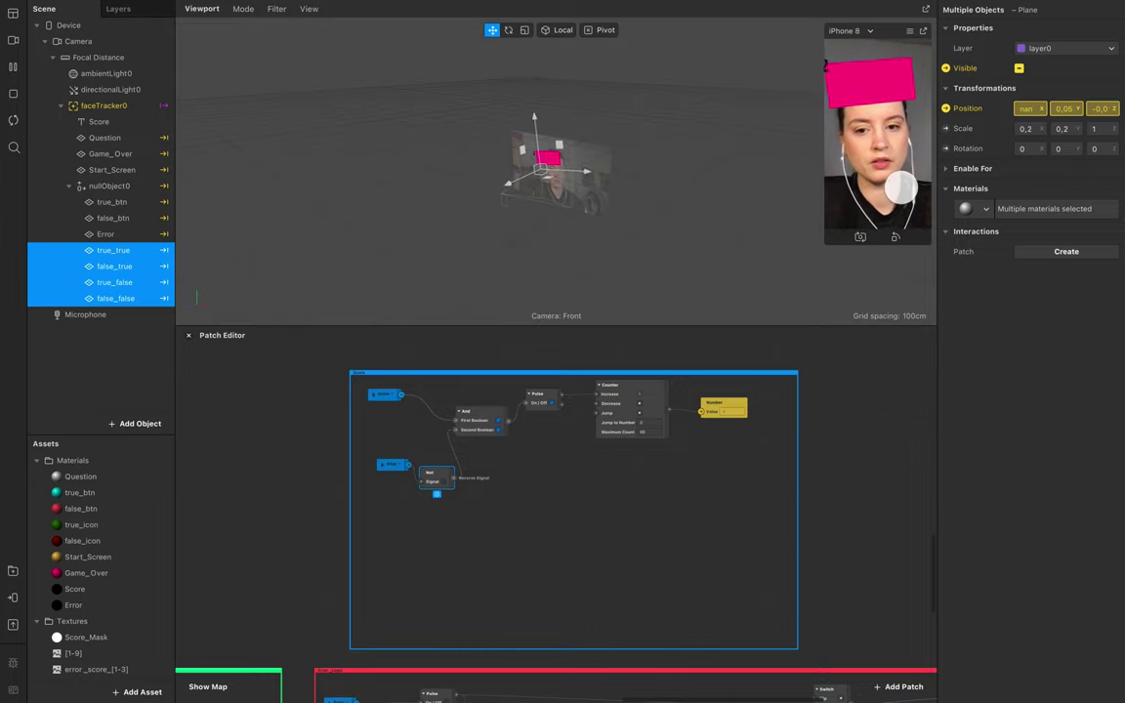
# Add Pulse and Switch patches between the Stop receiver and Not, with the Pulse driving the Switch's Turn On
pyautogui.hscroll(1, 453, 551)
pyautogui.moveTo(387, 472); pyautogui.dragTo(368, 505)
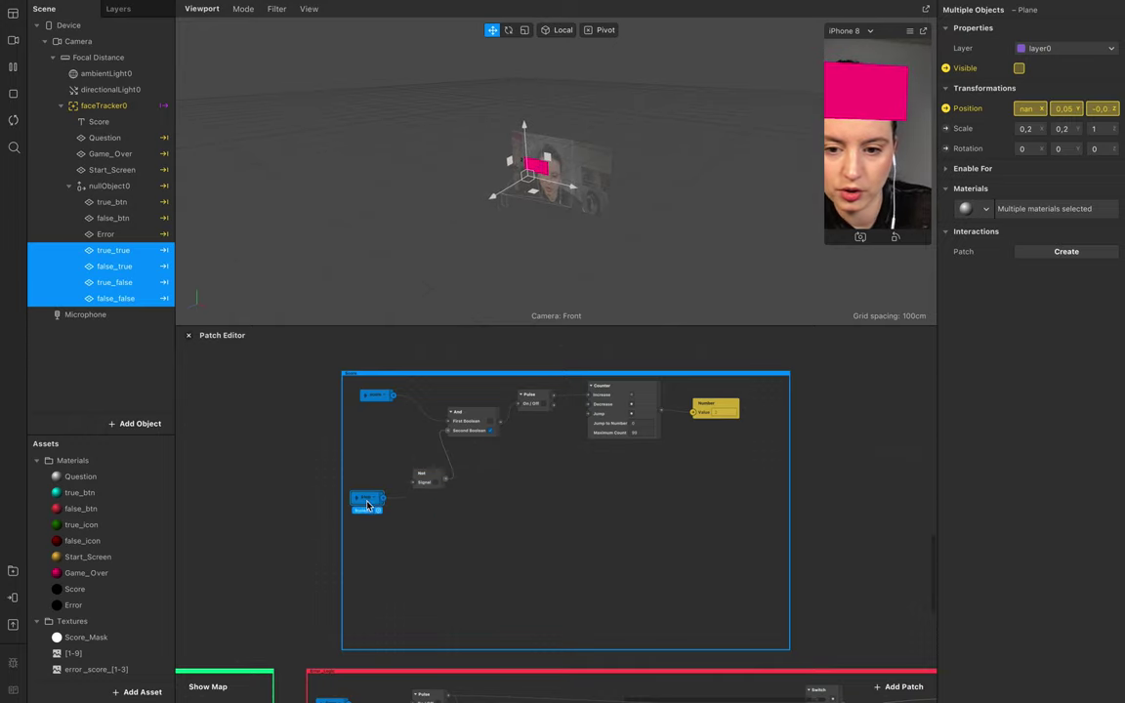
pyautogui.doubleClick(426, 542)
pyautogui.write('switch')
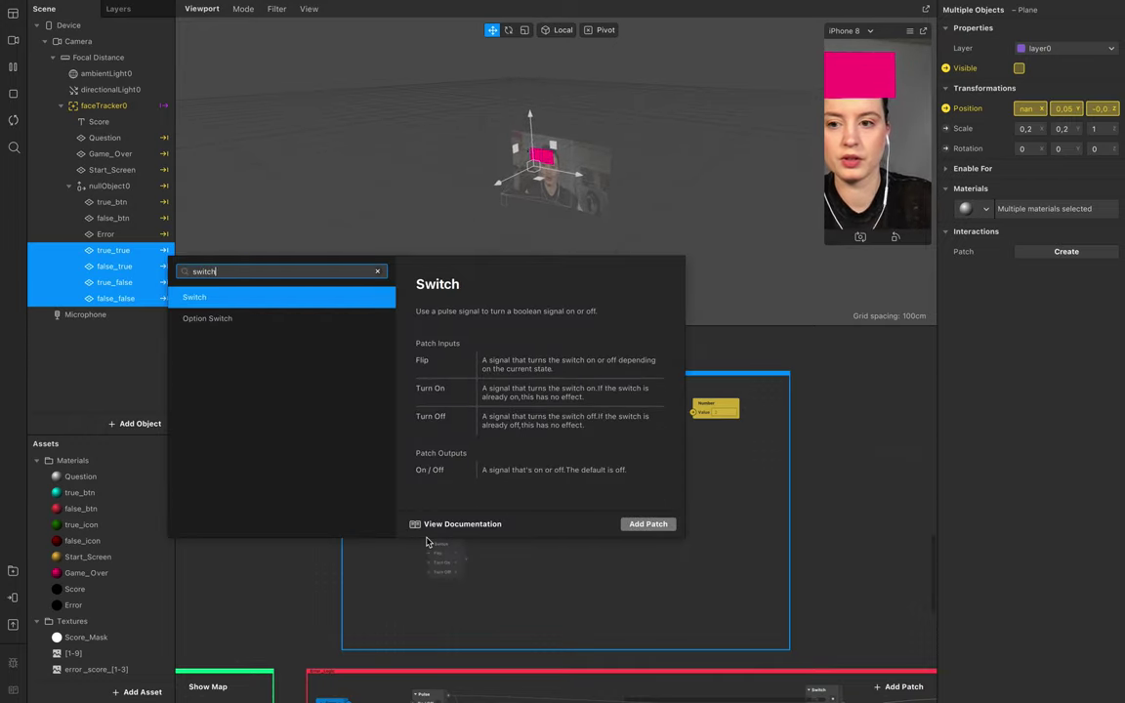
pyautogui.press('Return')
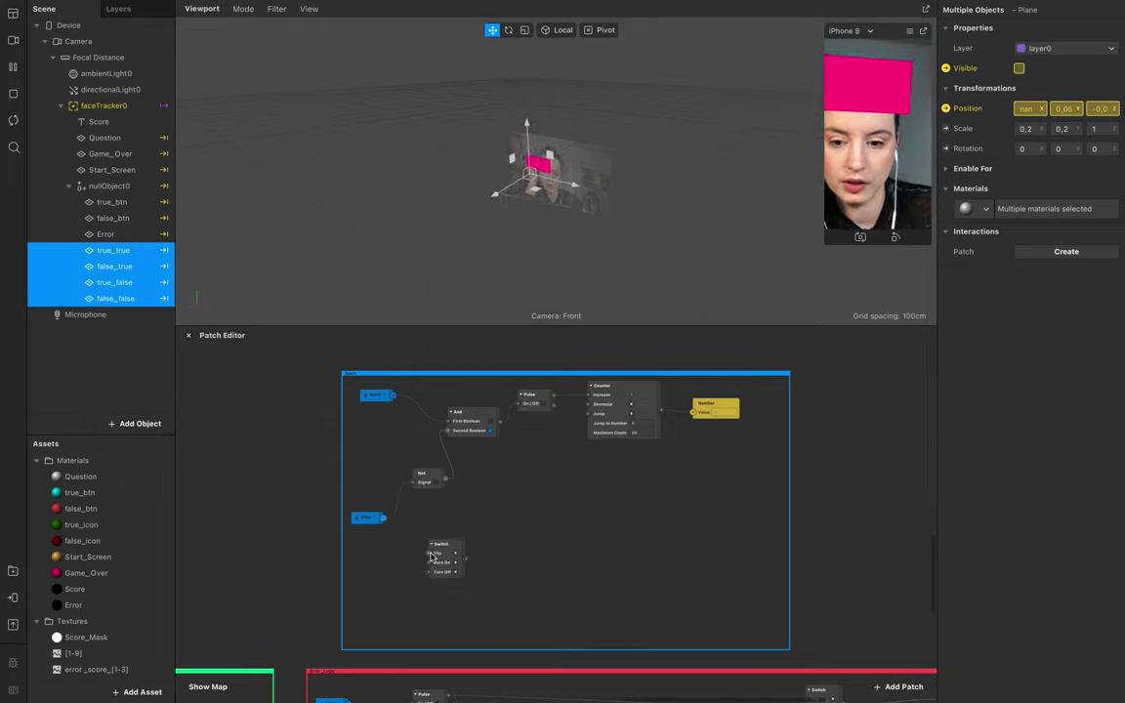
pyautogui.moveTo(429, 564); pyautogui.dragTo(471, 467)
pyautogui.moveTo(448, 520); pyautogui.dragTo(416, 503)
pyautogui.moveTo(451, 555); pyautogui.dragTo(454, 519)
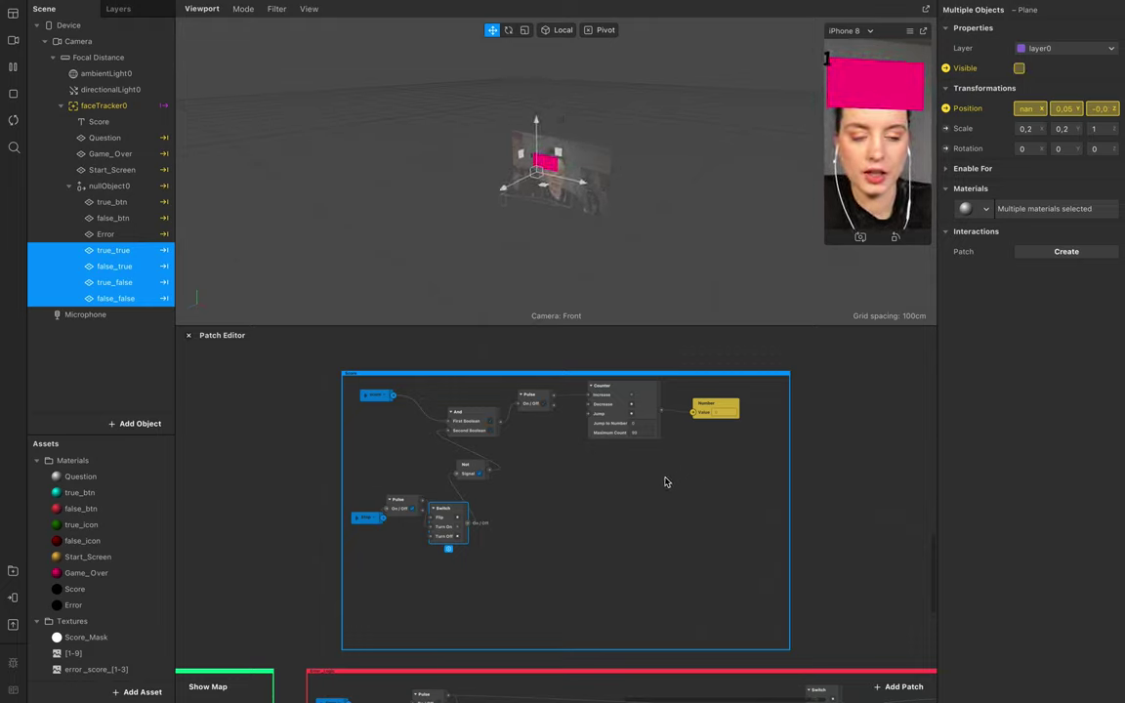
# Widen the score group's frame to the right and shift the And, Pulse, Counter and Number patches right
pyautogui.moveTo(789, 470); pyautogui.dragTo(891, 462)
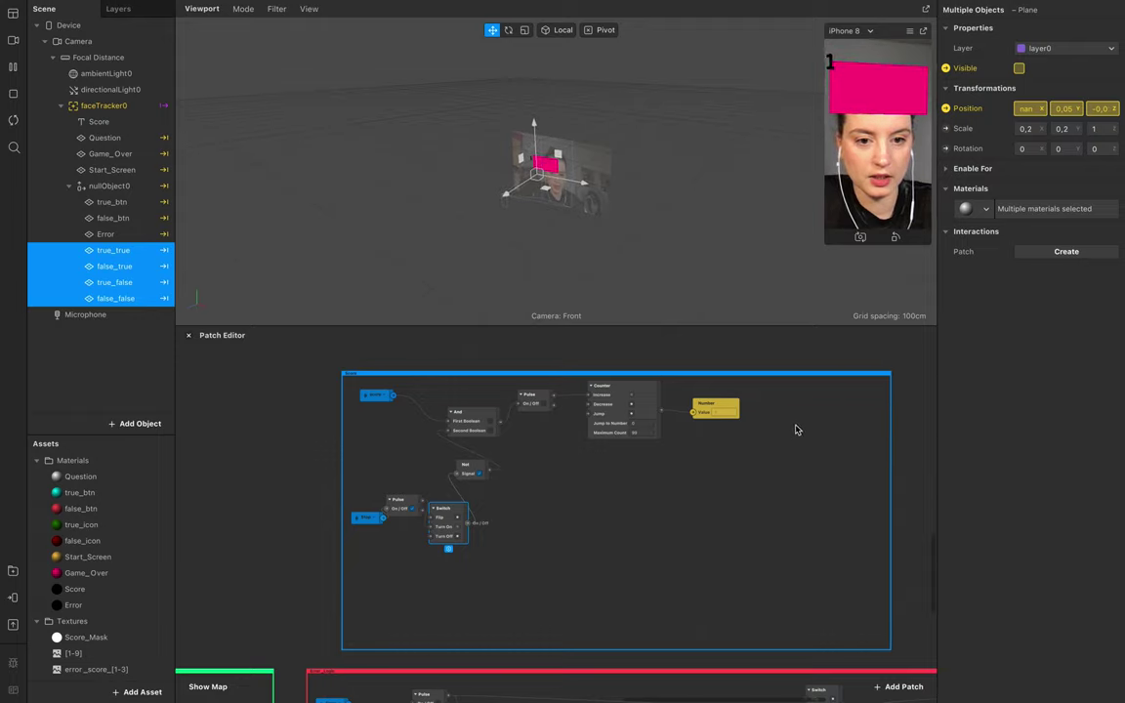
pyautogui.moveTo(786, 414); pyautogui.dragTo(576, 418)
pyautogui.click(606, 476)
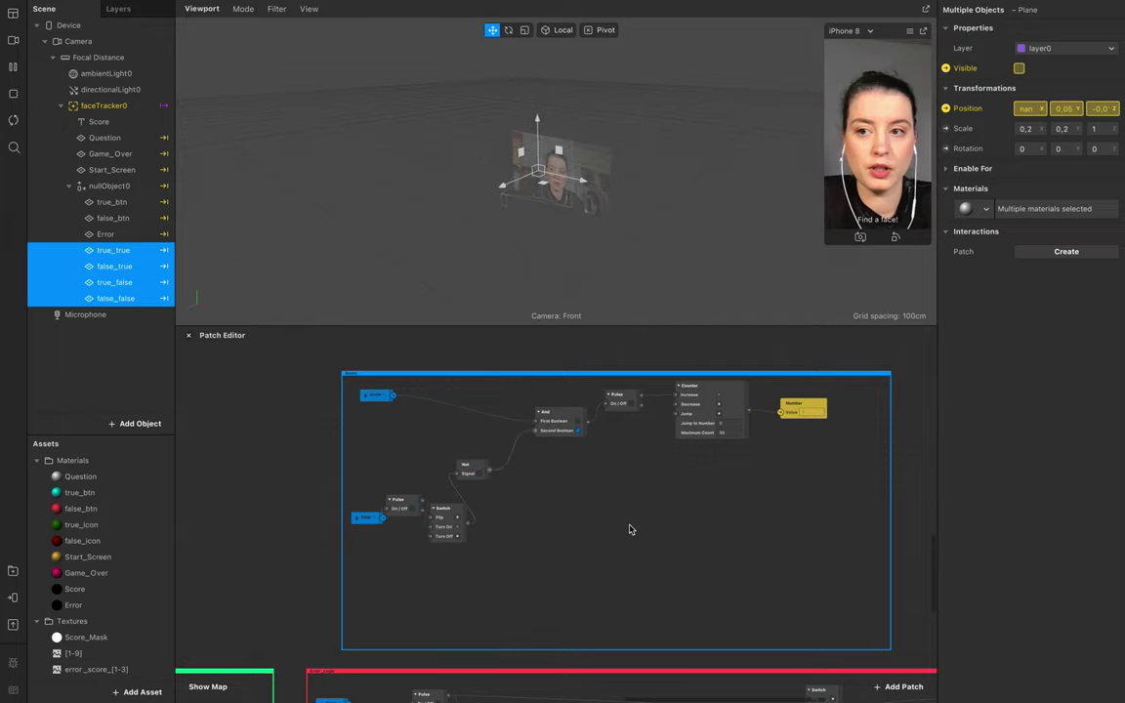
# Examine the Equals Exactly patch's Second Number and its link to the Stop sender in the red error group
pyautogui.scroll(-5, 530, 509)
pyautogui.scroll(-4, 530, 509)
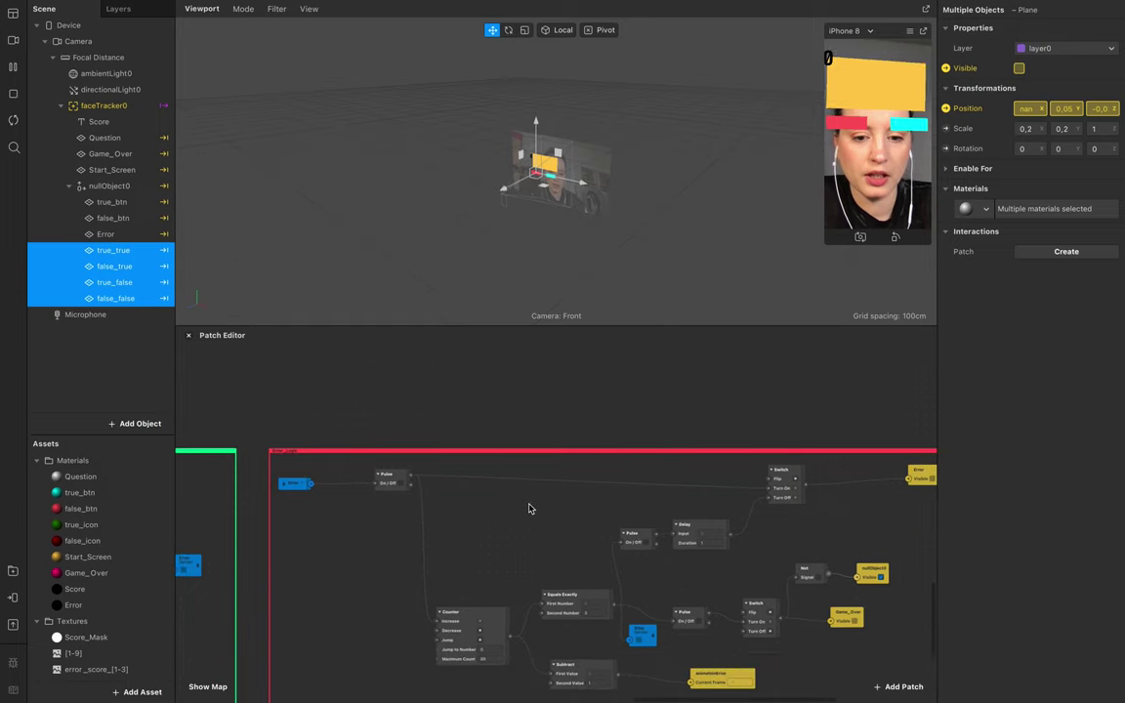
pyautogui.click(592, 613)
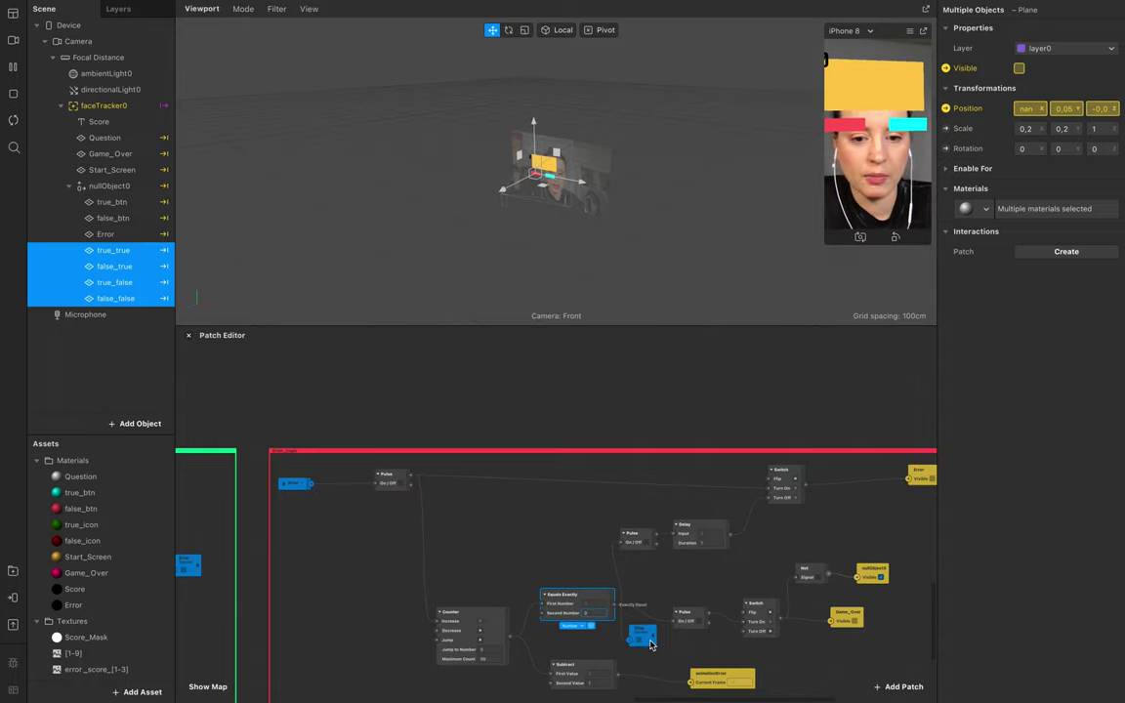
pyautogui.scroll(6, 652, 649)
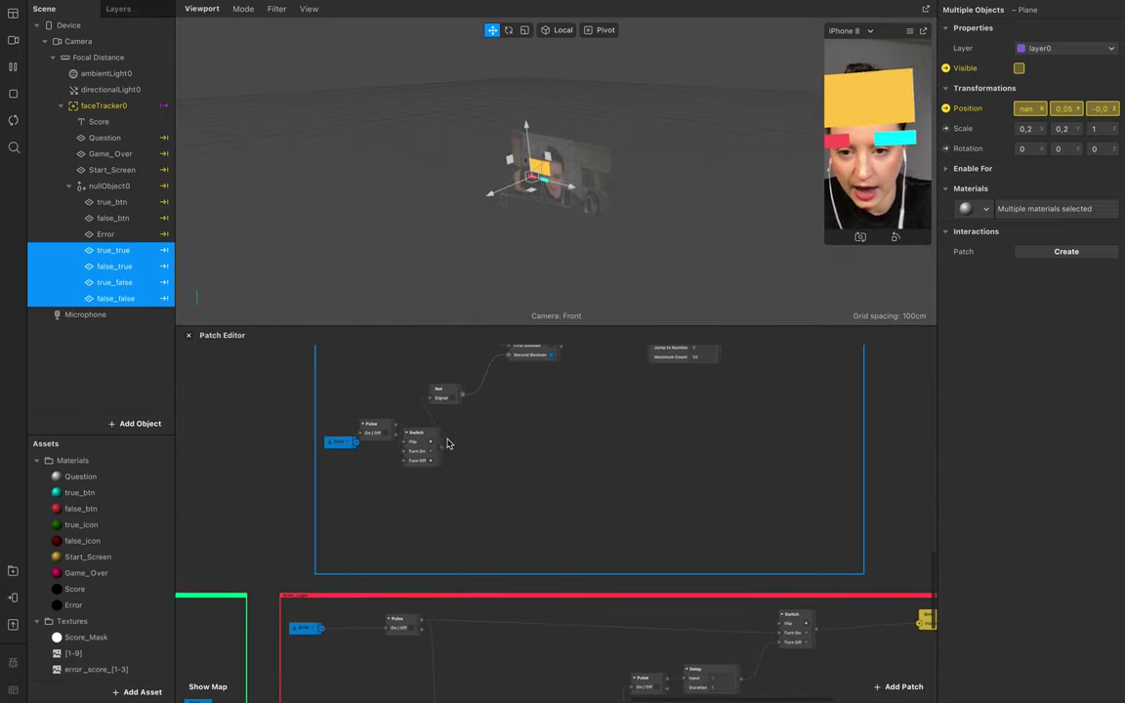
# Move the Pulse patch above the Stop receiver and Switch in the score group to separate them
pyautogui.click(385, 428)
pyautogui.moveTo(386, 428); pyautogui.dragTo(391, 408)
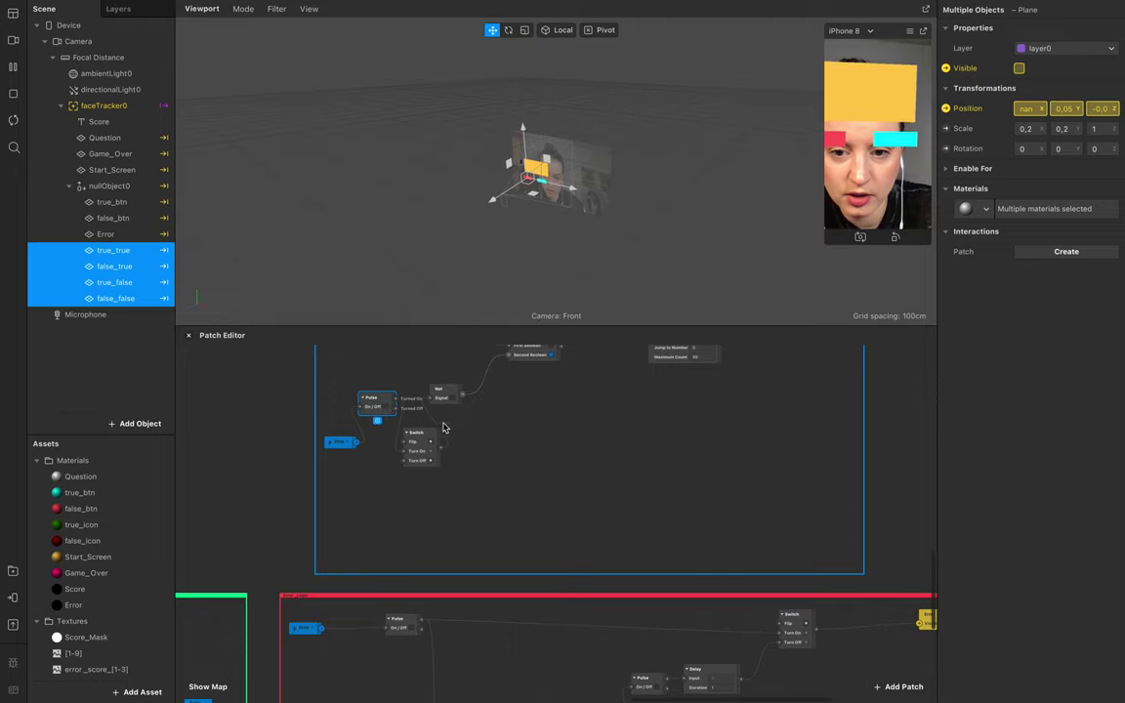
pyautogui.scroll(3, 436, 455)
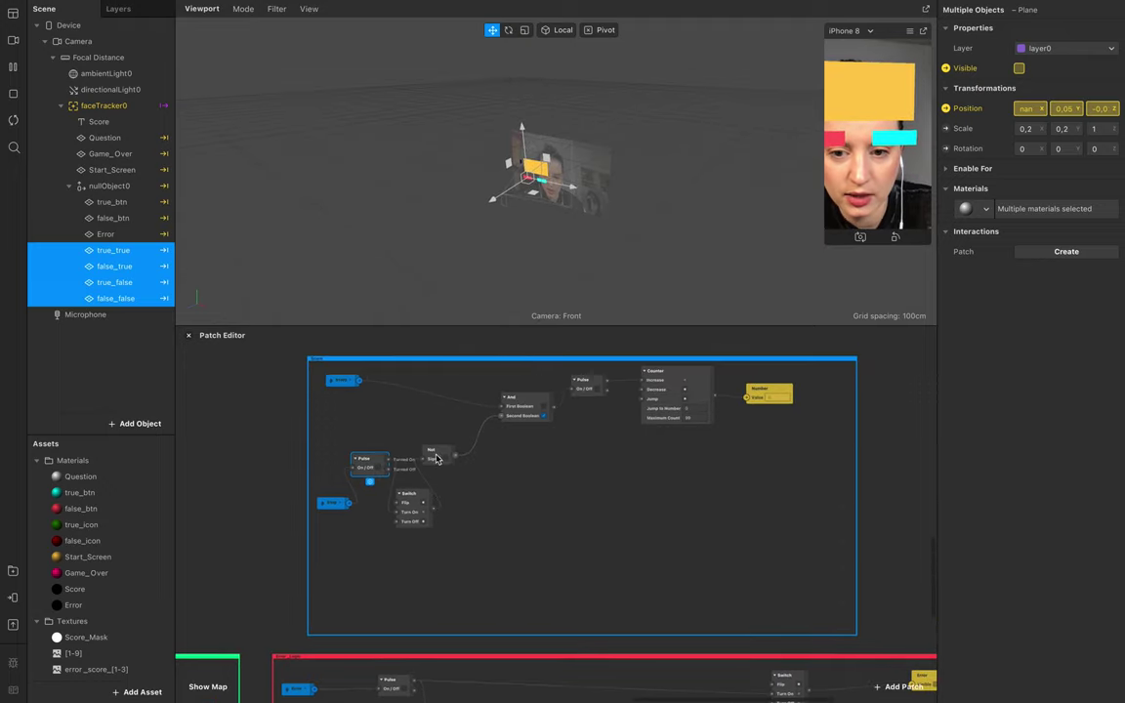